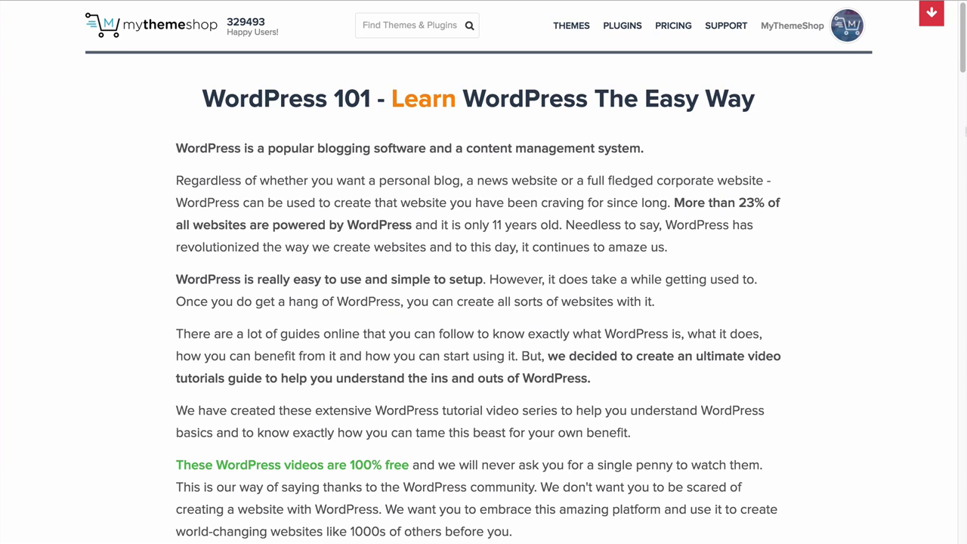
# Scroll down through the WordPress tutorial chapters, then back up slightly.
pyautogui.scroll(-10, 484, 302)
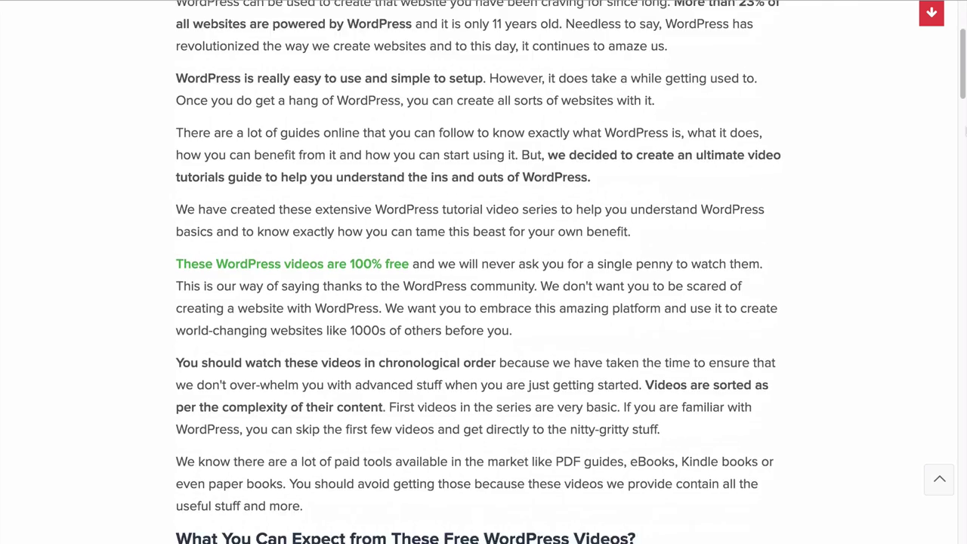
pyautogui.scroll(-10, 484, 302)
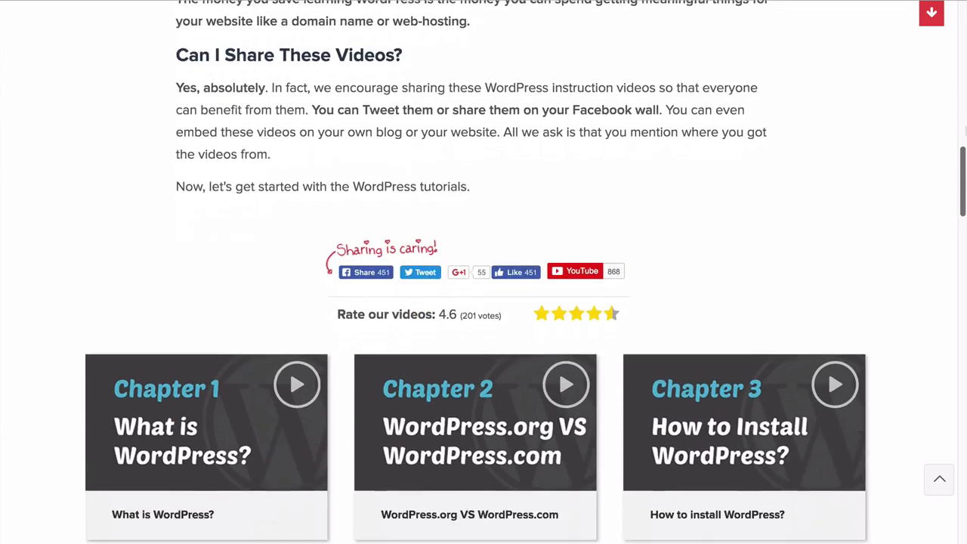
pyautogui.scroll(-3, 484, 302)
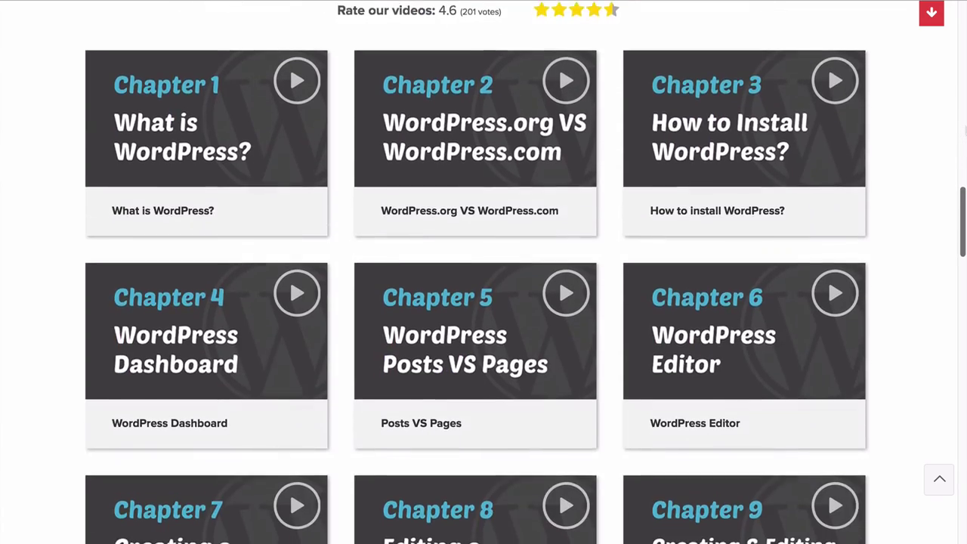
pyautogui.scroll(-12, 484, 302)
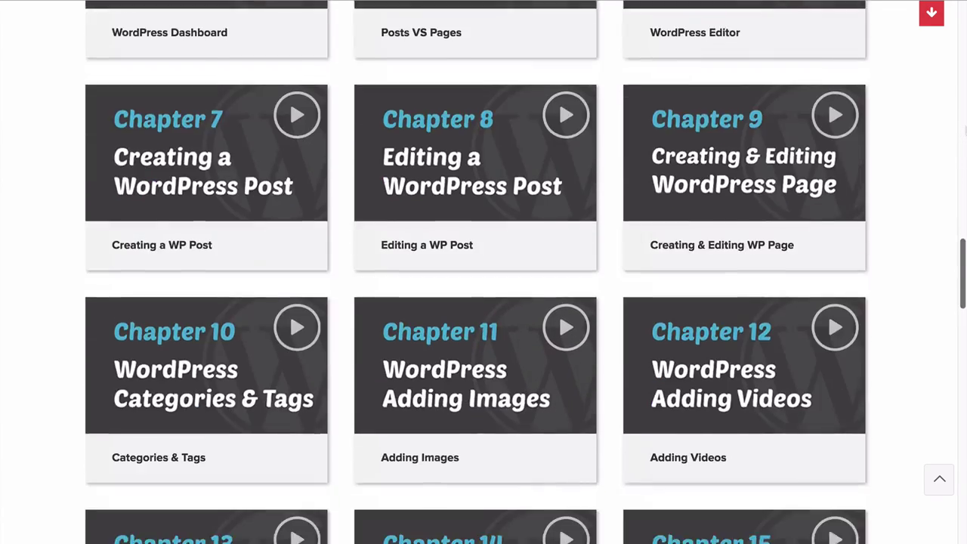
pyautogui.scroll(-10, 484, 303)
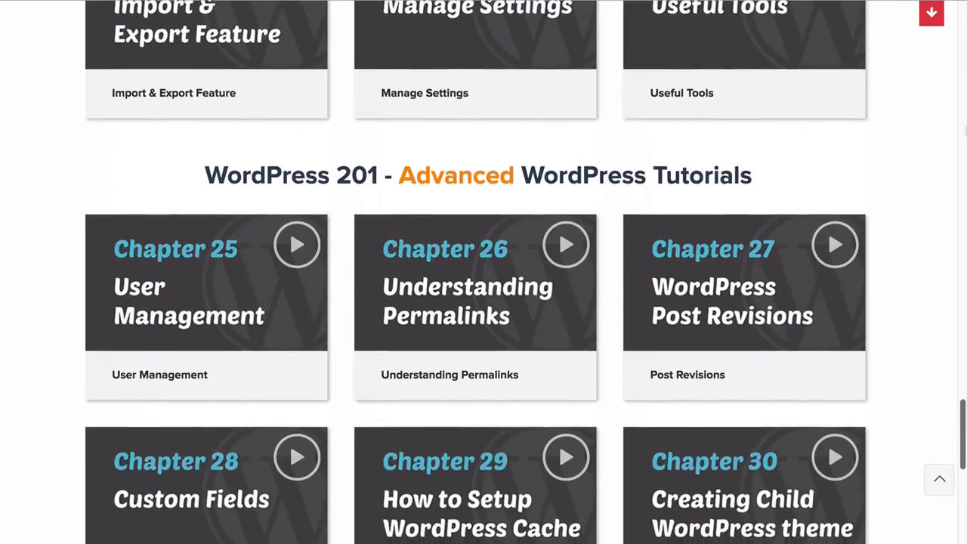
pyautogui.scroll(-1, 483, 303)
pyautogui.scroll(1, 484, 302)
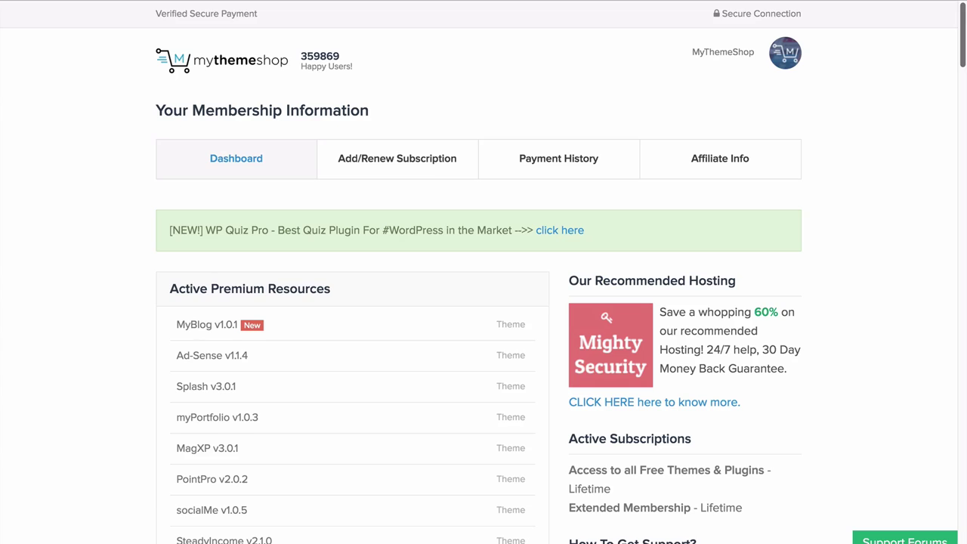
# Expand WP Quiz Pro in the resources list and save its plugin files as wp-quiz-pro.zip in Downloads.
pyautogui.scroll(-15, 484, 272)
pyautogui.scroll(-18, 483, 272)
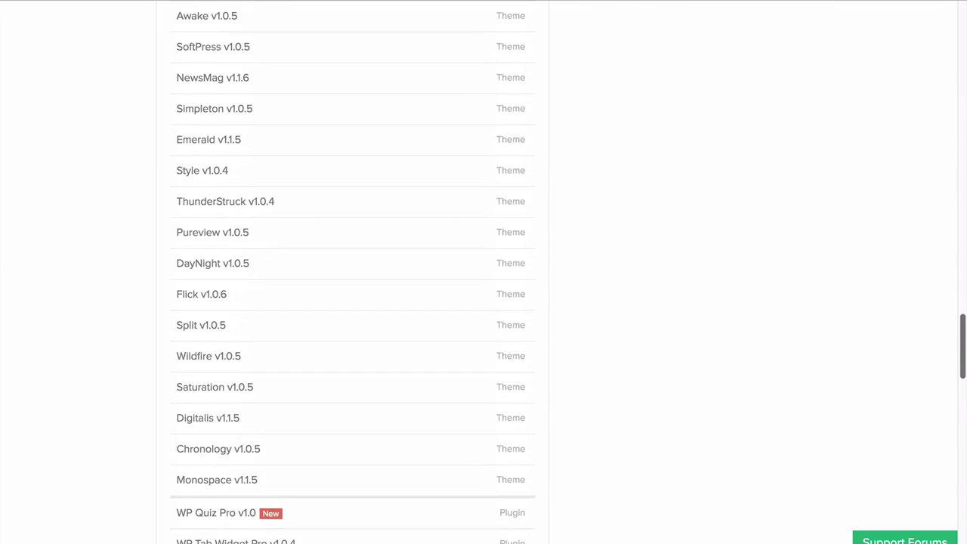
pyautogui.scroll(-5, 352, 272)
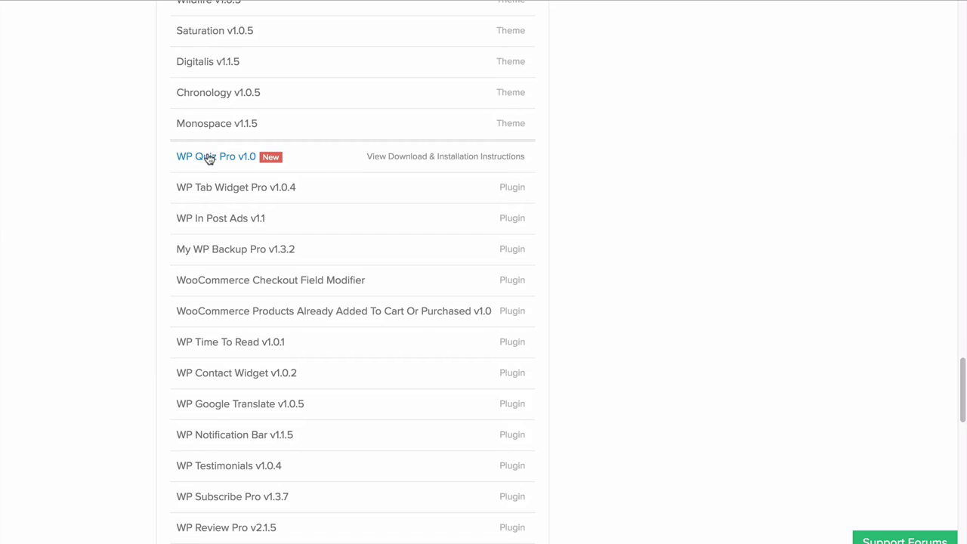
pyautogui.click(210, 157)
pyautogui.scroll(-1, 210, 359)
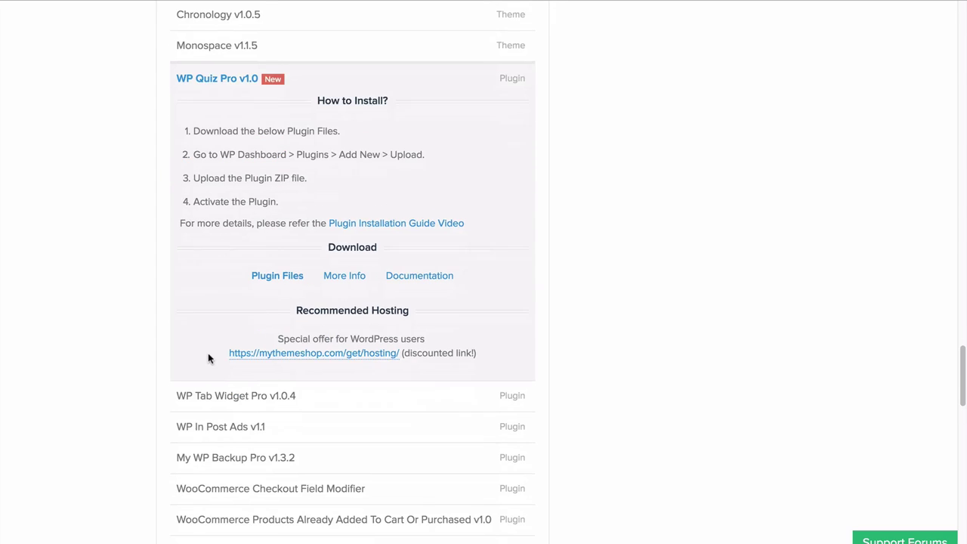
pyautogui.scroll(-1, 210, 358)
pyautogui.click(266, 269)
pyautogui.click(267, 270)
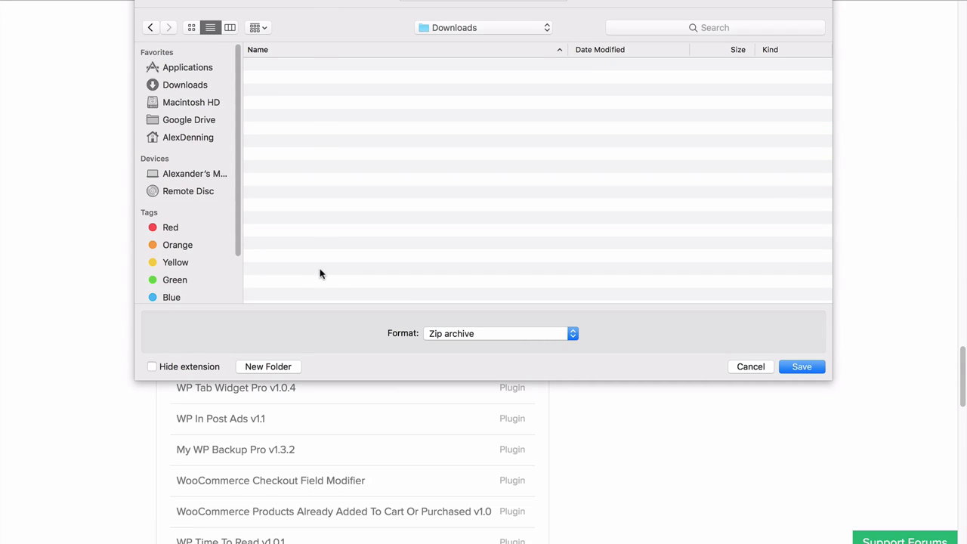
pyautogui.click(791, 362)
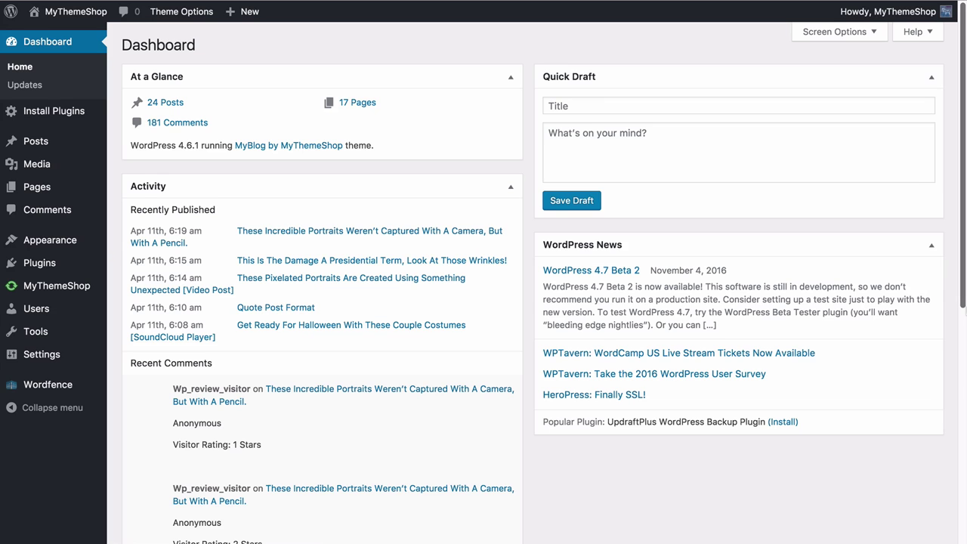
# Upload wp-quiz-pro.zip through Plugins > Add New > Upload Plugin and install it.
pyautogui.moveTo(64, 263)
pyautogui.click(119, 284)
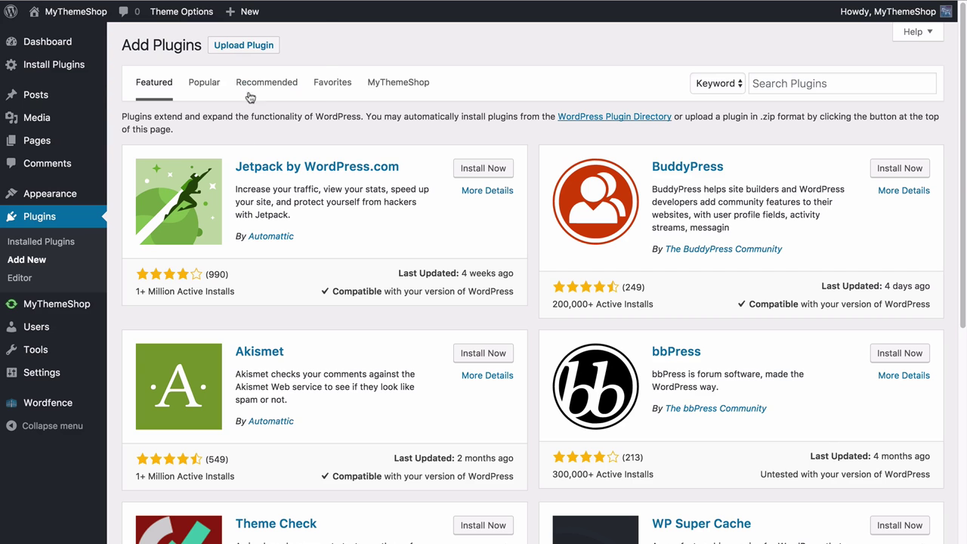
pyautogui.click(224, 50)
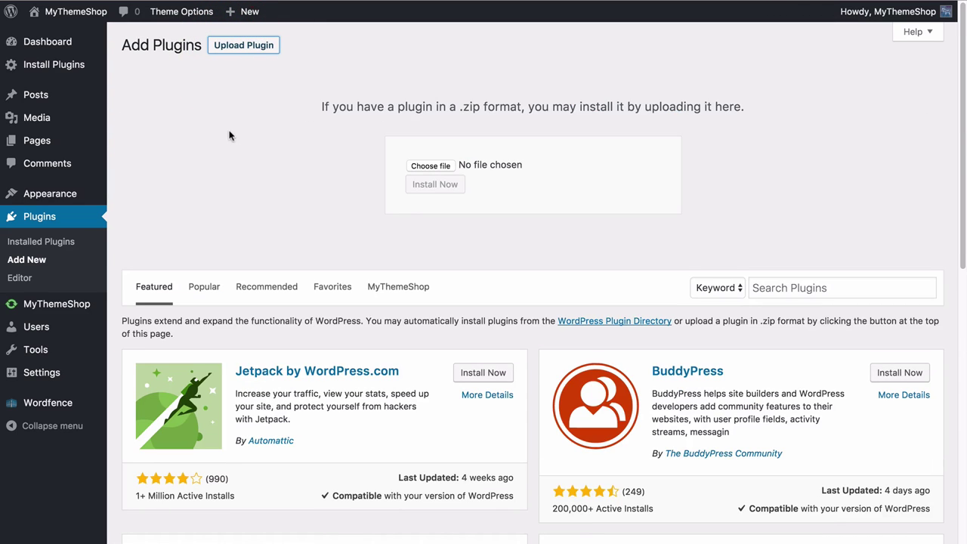
pyautogui.click(422, 167)
pyautogui.click(399, 7)
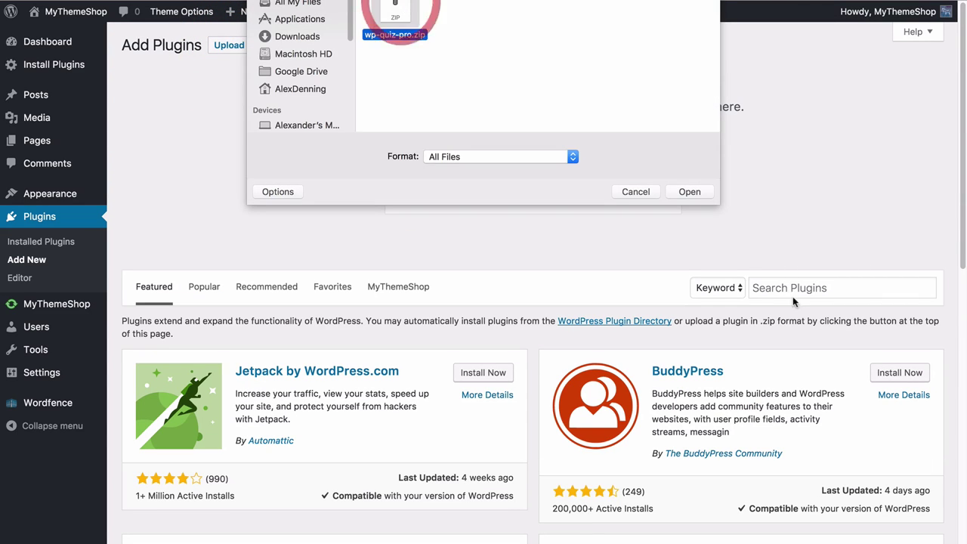
pyautogui.click(689, 191)
pyautogui.click(431, 186)
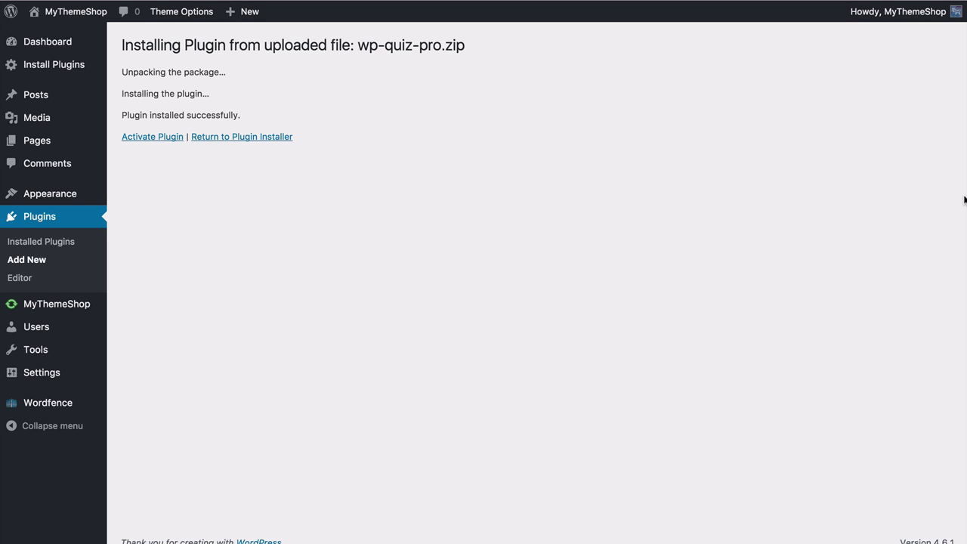
# Activate WP Quiz Pro and view its All Quizzes page, which has no quizzes yet.
pyautogui.click(155, 138)
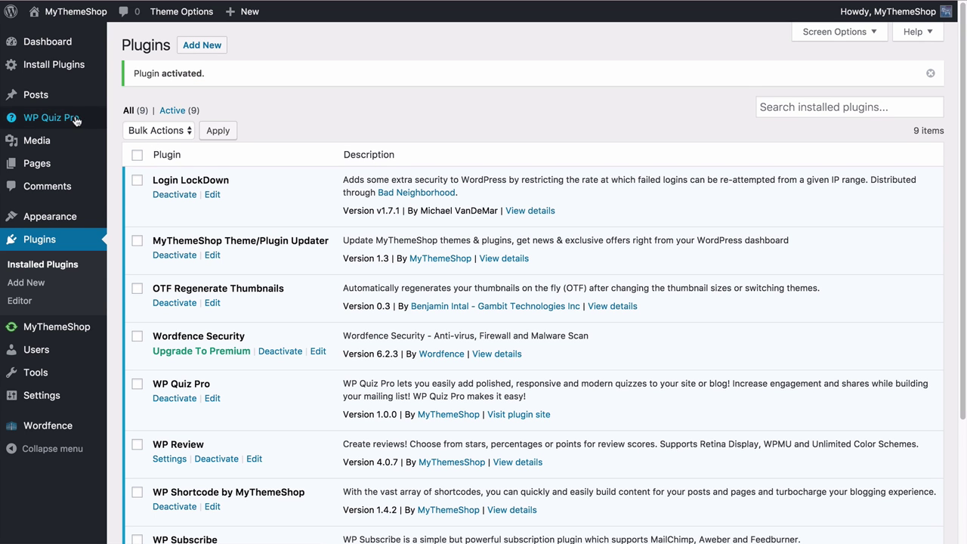
pyautogui.moveTo(75, 121)
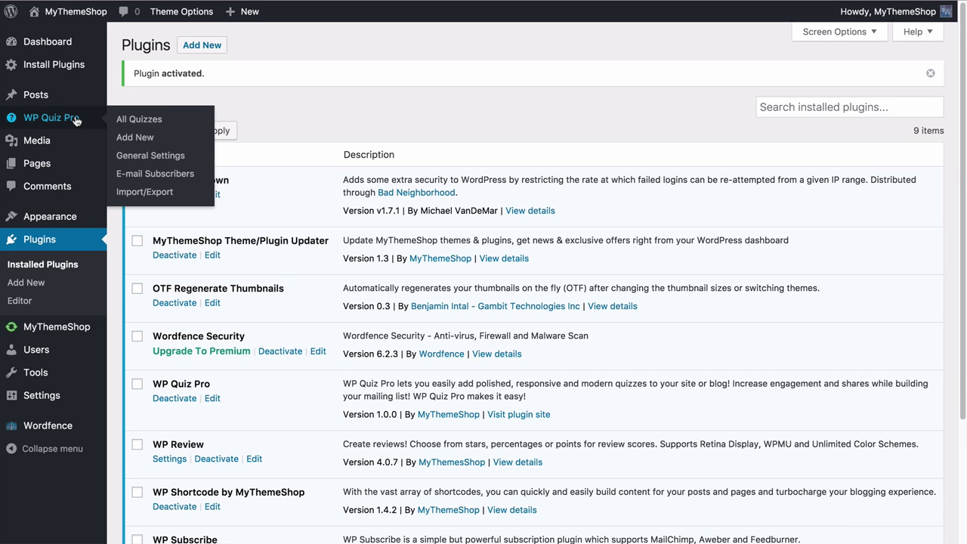
pyautogui.click(76, 120)
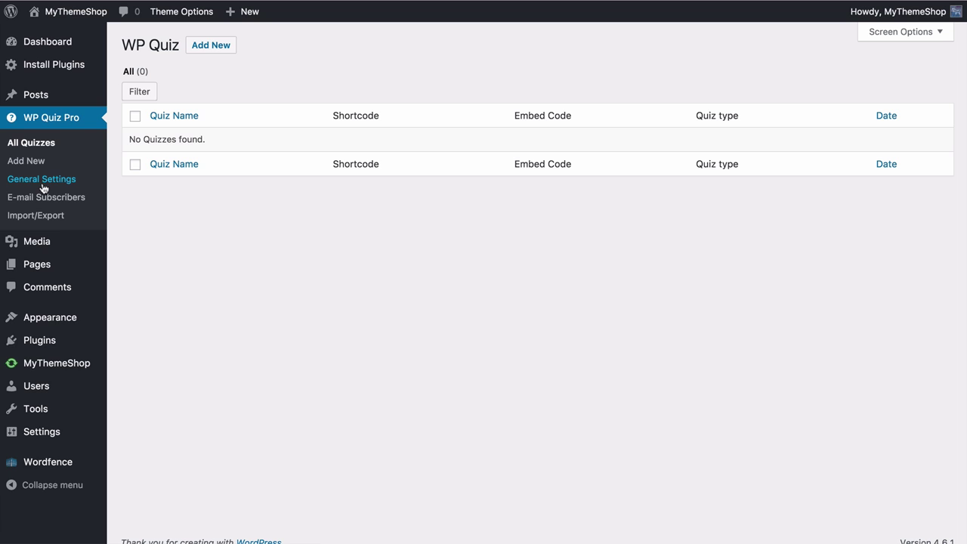
# Go to WP Quiz Pro > Import/Export to see the Personality, Trivia, Swiper, Flip and Facebook demos.
pyautogui.click(44, 224)
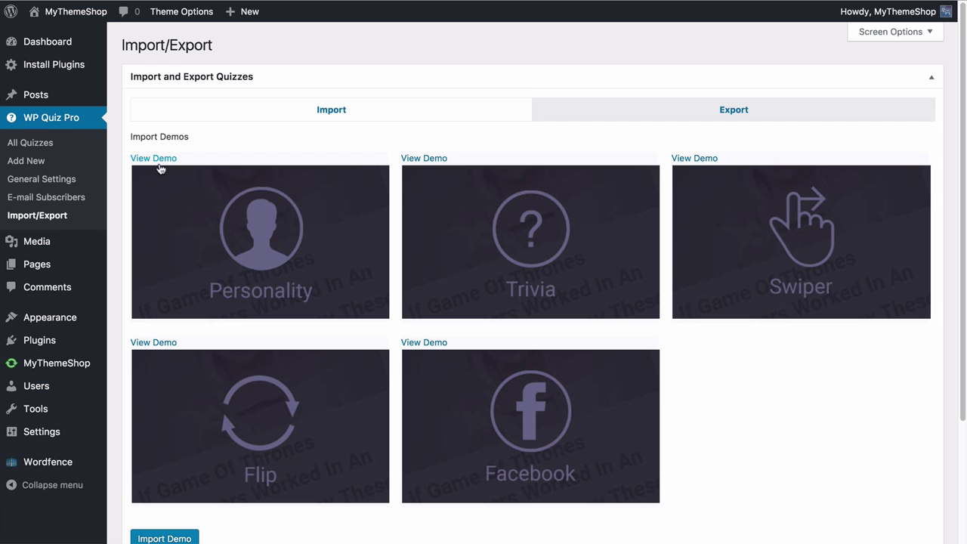
# Import the Personality demo quiz, then go to WP Quiz Pro's General Settings.
pyautogui.scroll(-1, 425, 164)
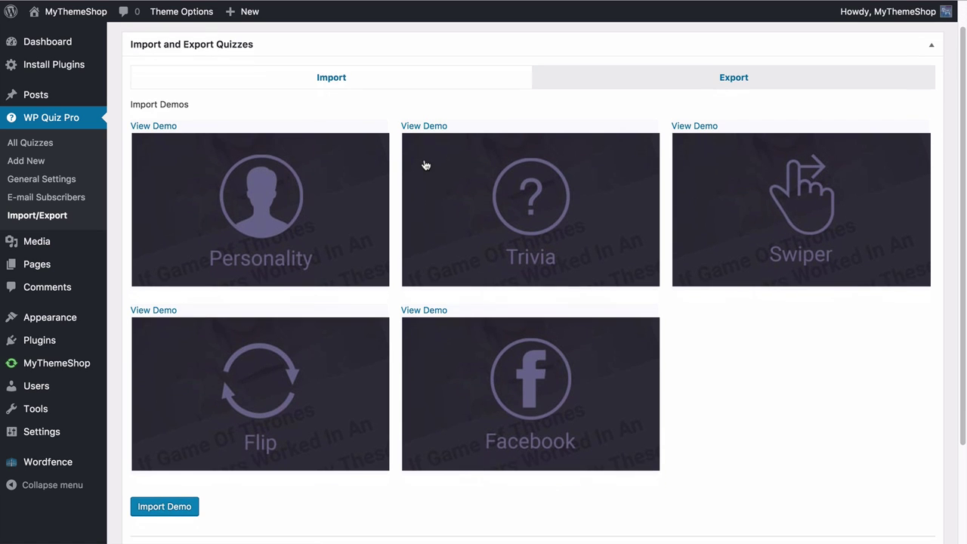
pyautogui.click(292, 205)
pyautogui.click(172, 508)
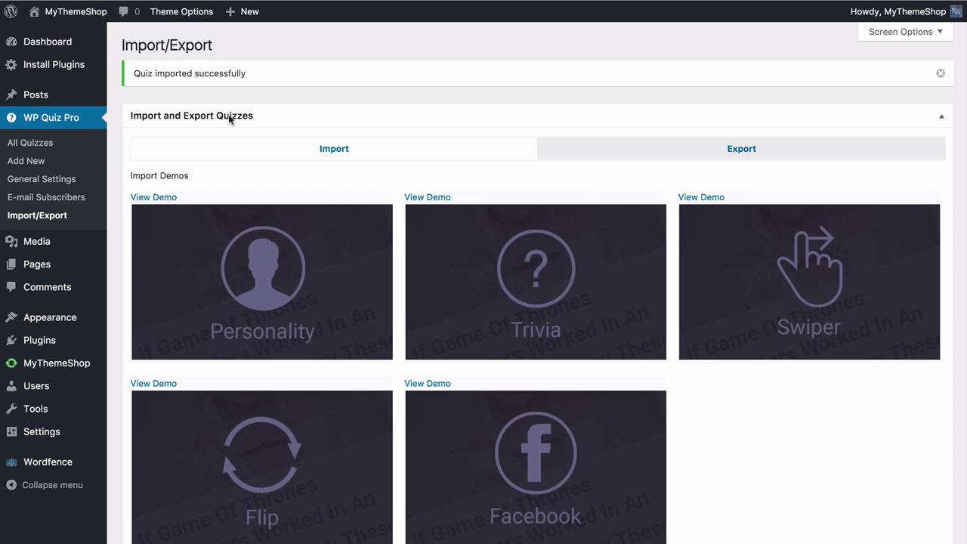
pyautogui.click(30, 180)
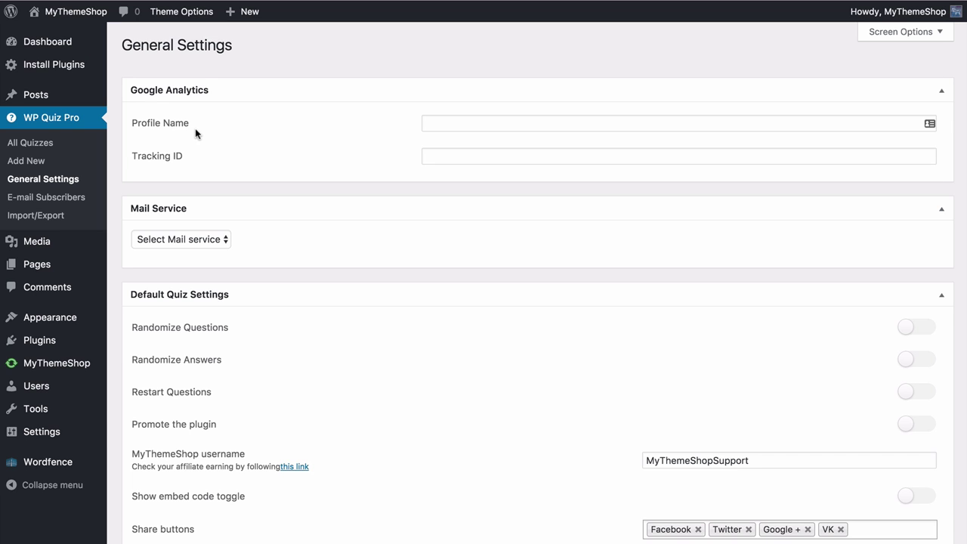
# Scroll over the General Settings fields before moving to the Google Analytics Admin page.
pyautogui.scroll(-2, 195, 134)
pyautogui.scroll(2, 194, 158)
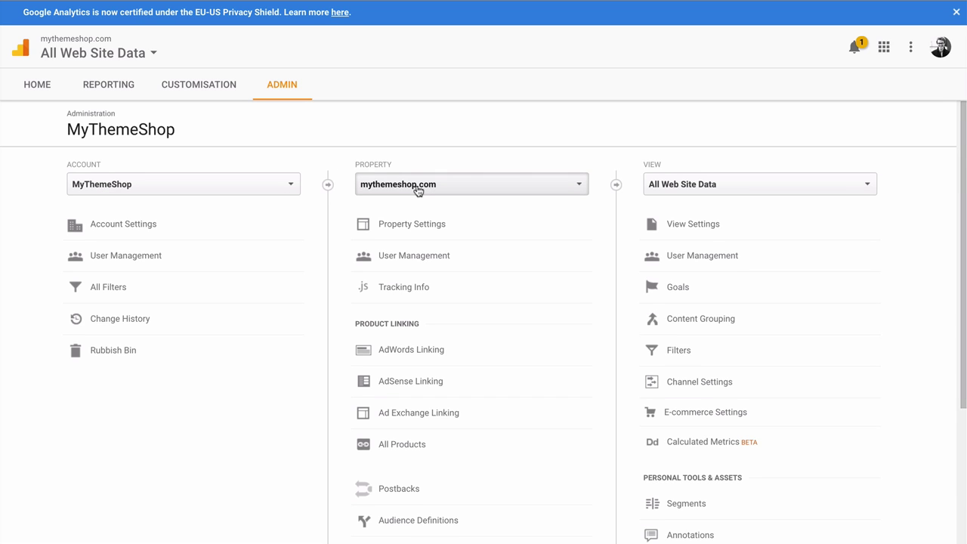
# Open Tracking Info > Tracking Code for mythemeshop.com and highlight the Tracking ID to copy it.
pyautogui.scroll(-1, 416, 189)
pyautogui.click(403, 273)
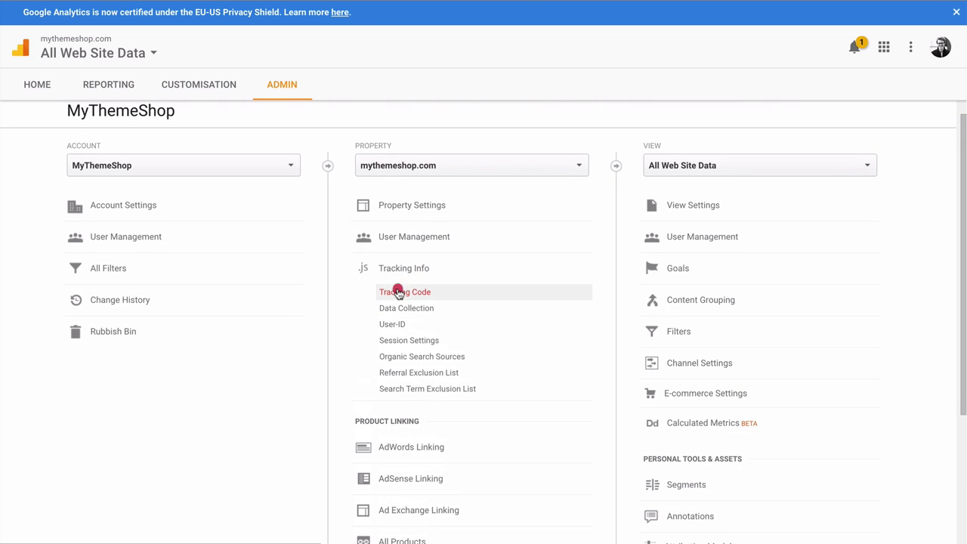
pyautogui.click(398, 291)
pyautogui.moveTo(233, 190); pyautogui.dragTo(321, 192)
pyautogui.click(324, 195)
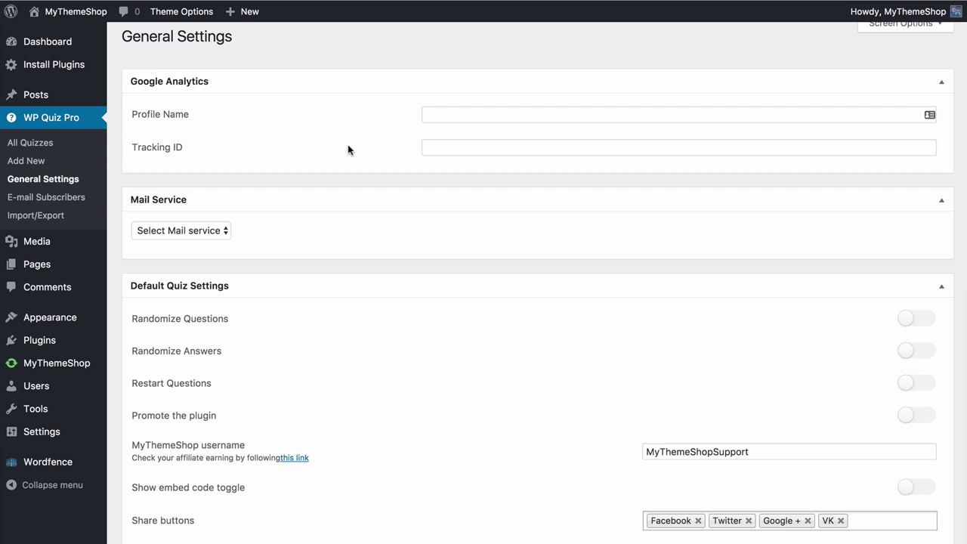
pyautogui.scroll(-4, 347, 144)
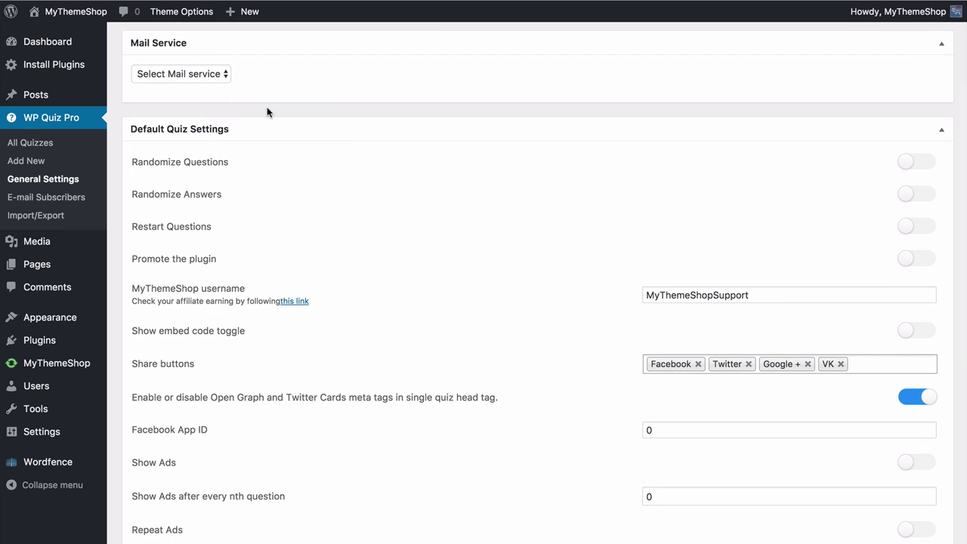
# Choose MailChimp as the Mail Service, revealing the API key and List ID fields.
pyautogui.click(170, 75)
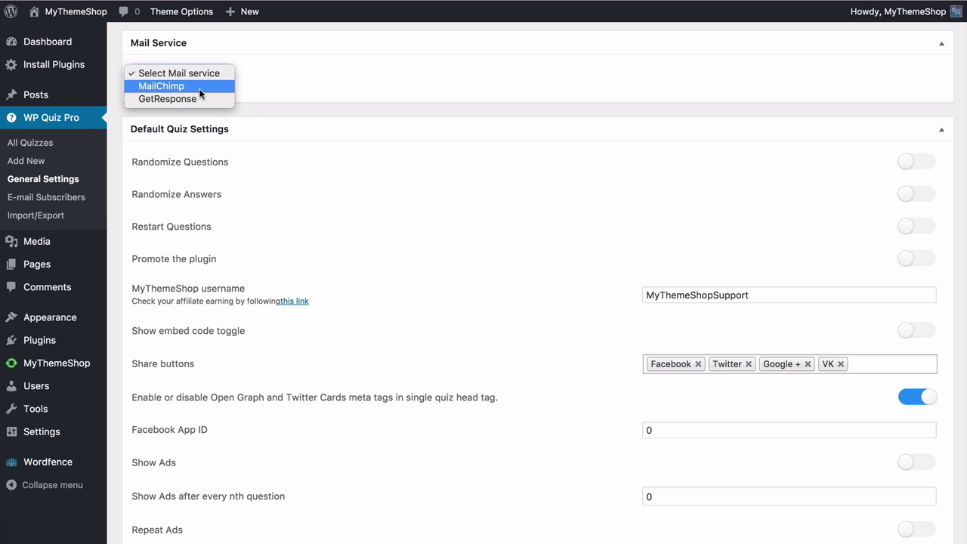
pyautogui.click(199, 90)
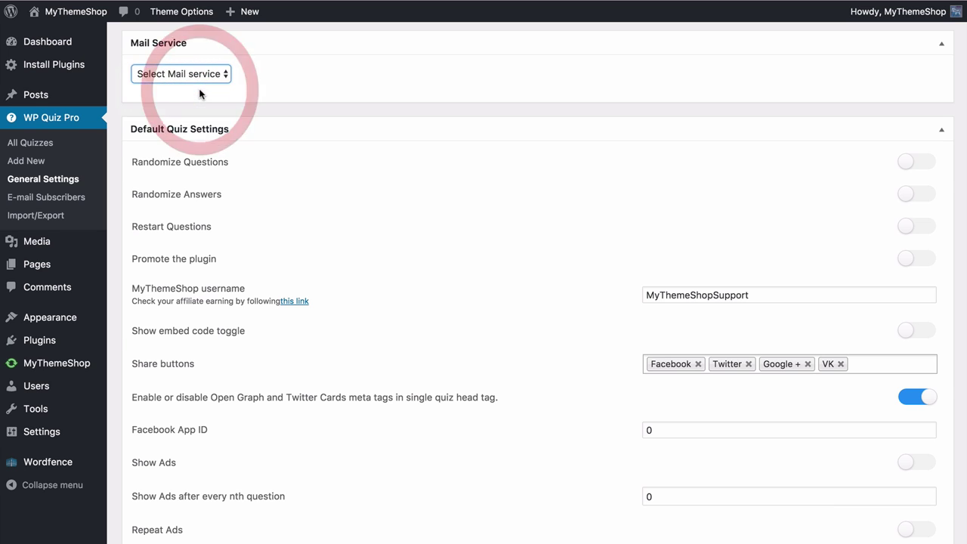
pyautogui.click(270, 108)
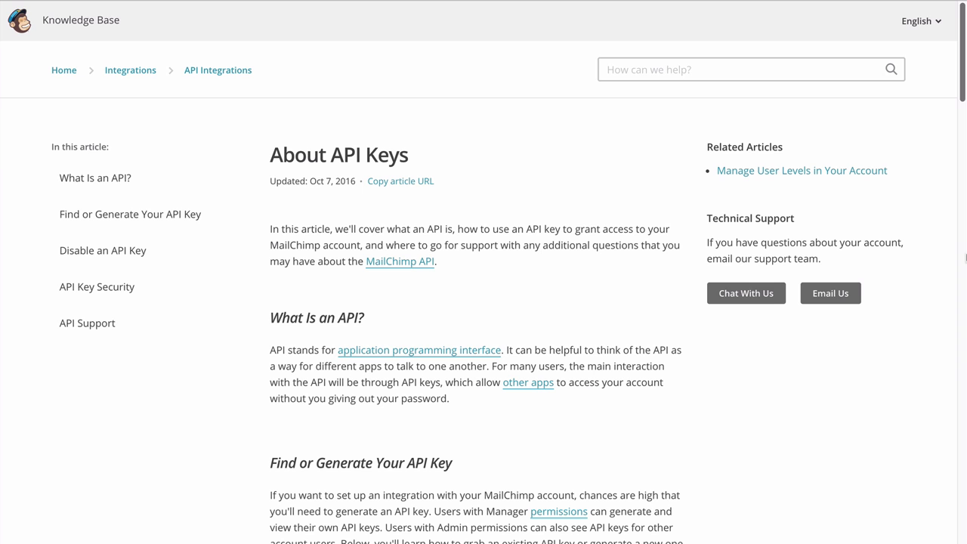
# Scroll the MailChimp 'About API Keys' article down to the List ID instructions.
pyautogui.scroll(-4, 965, 258)
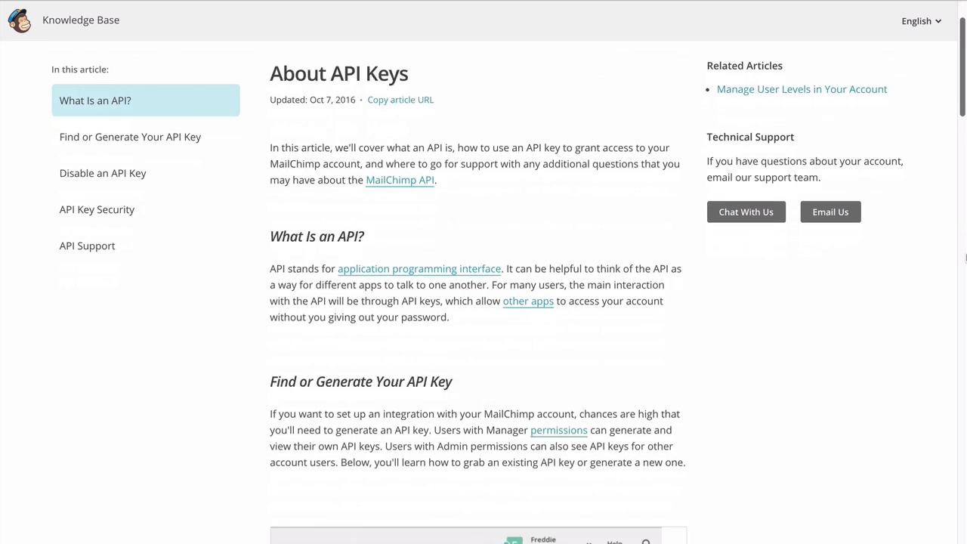
pyautogui.scroll(-1, 966, 257)
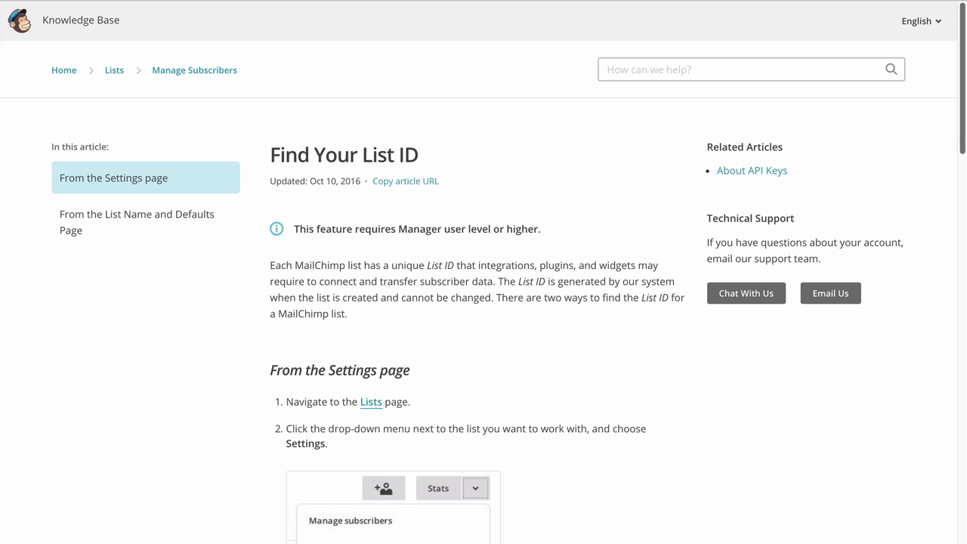
pyautogui.scroll(-3, 483, 303)
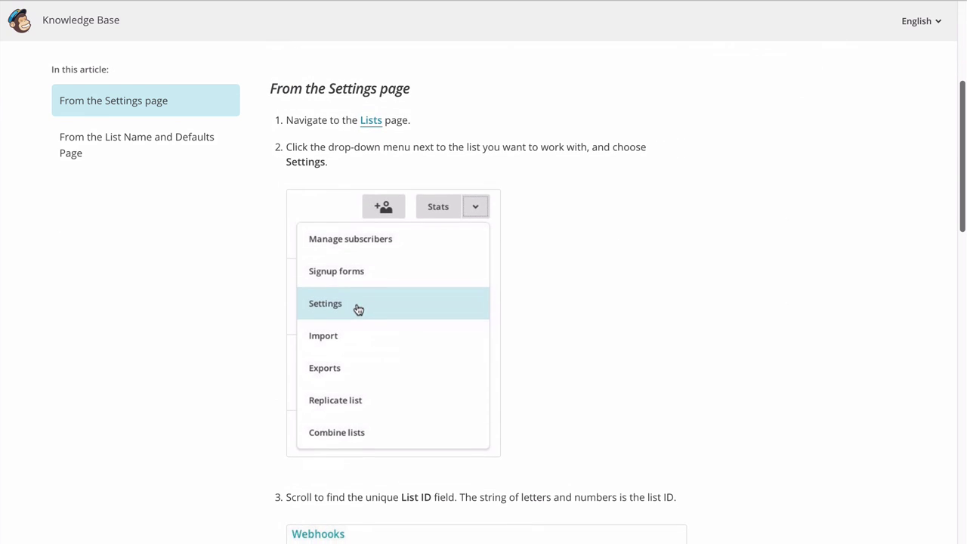
pyautogui.scroll(-2, 484, 303)
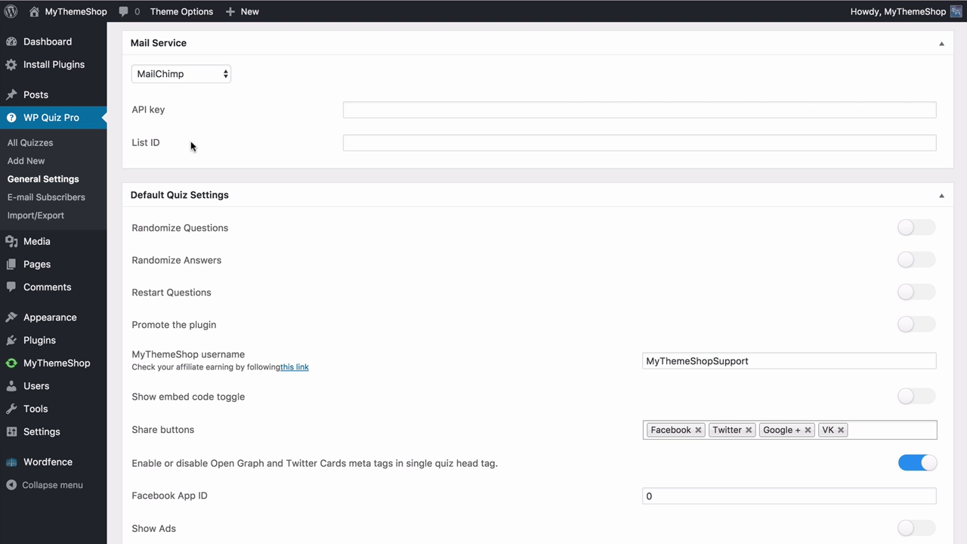
# Select GetResponse as the mail service, then scroll down to Default Quiz Settings.
pyautogui.click(170, 75)
pyautogui.click(164, 88)
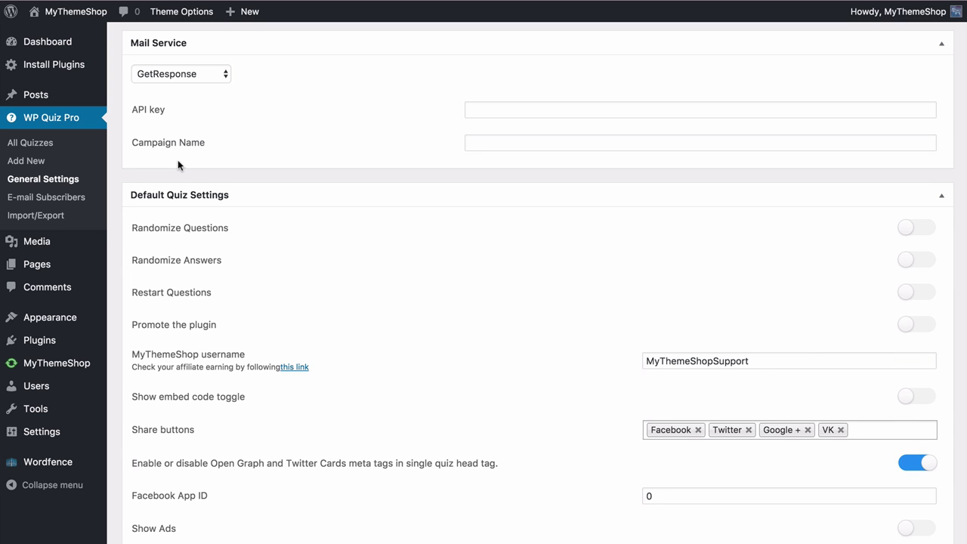
pyautogui.scroll(-3, 178, 160)
pyautogui.scroll(-1, 178, 159)
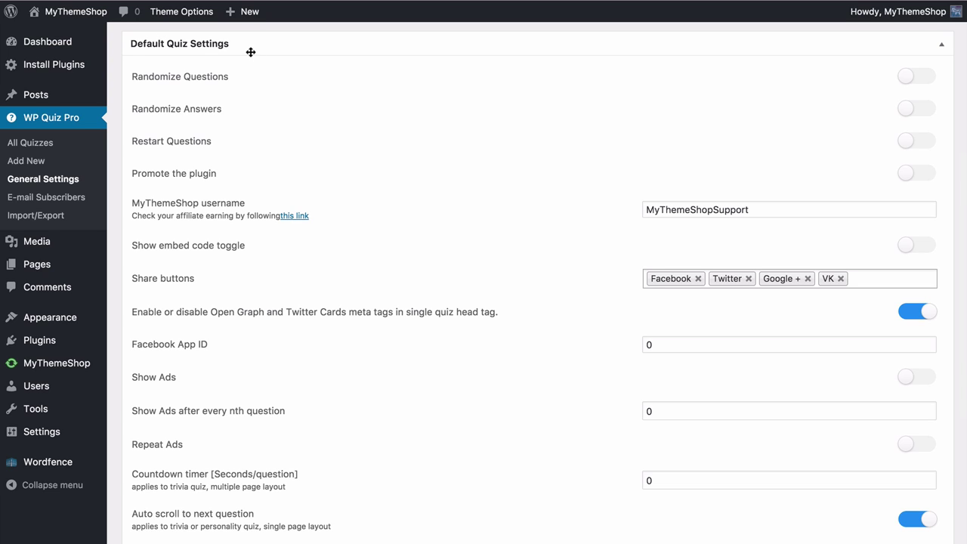
# Switch Randomize Questions, Randomize Answers, Restart Questions and Promote the plugin on, then off again.
pyautogui.click(906, 75)
pyautogui.click(916, 108)
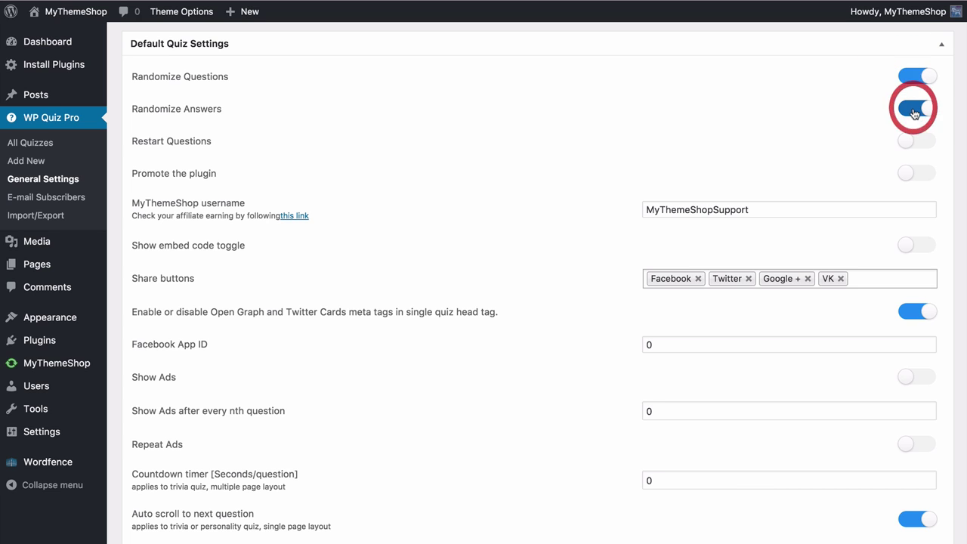
pyautogui.click(919, 141)
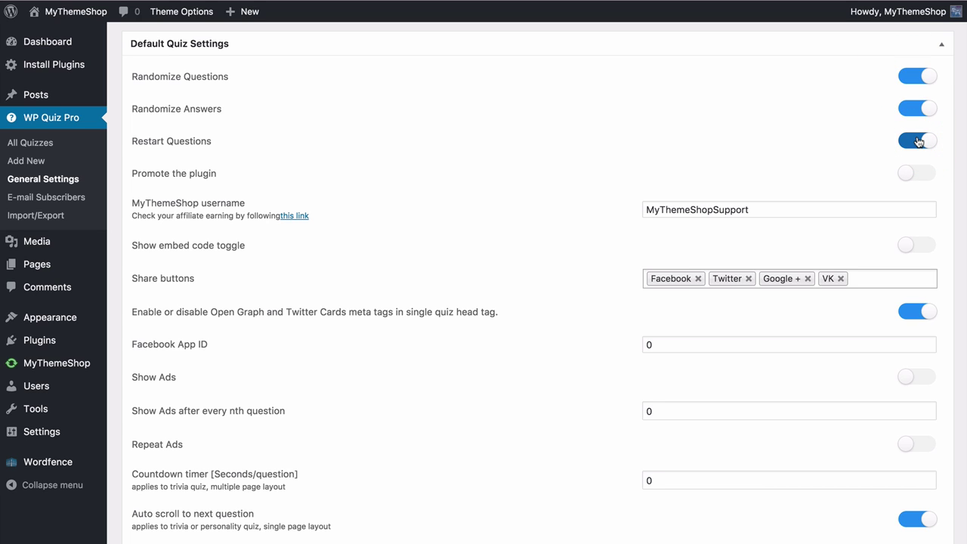
pyautogui.click(918, 173)
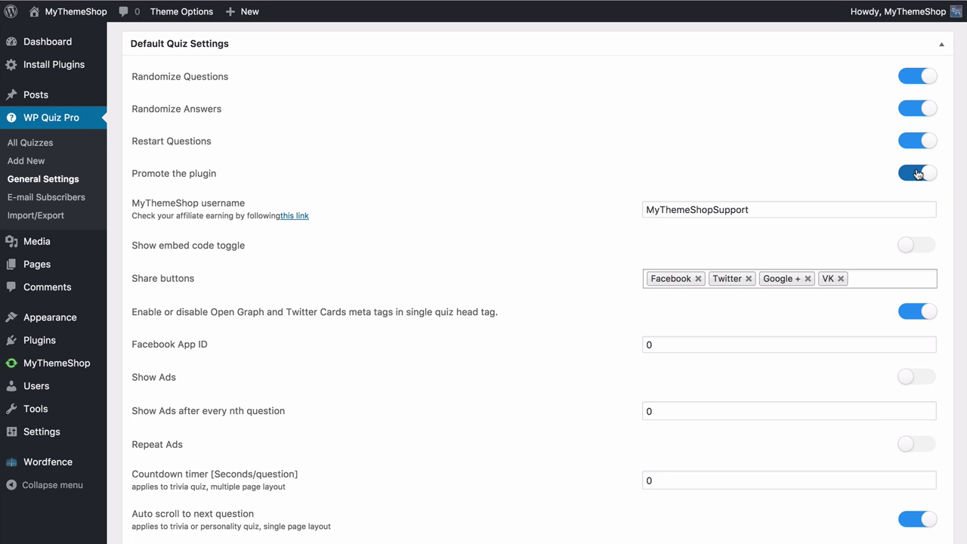
pyautogui.click(918, 173)
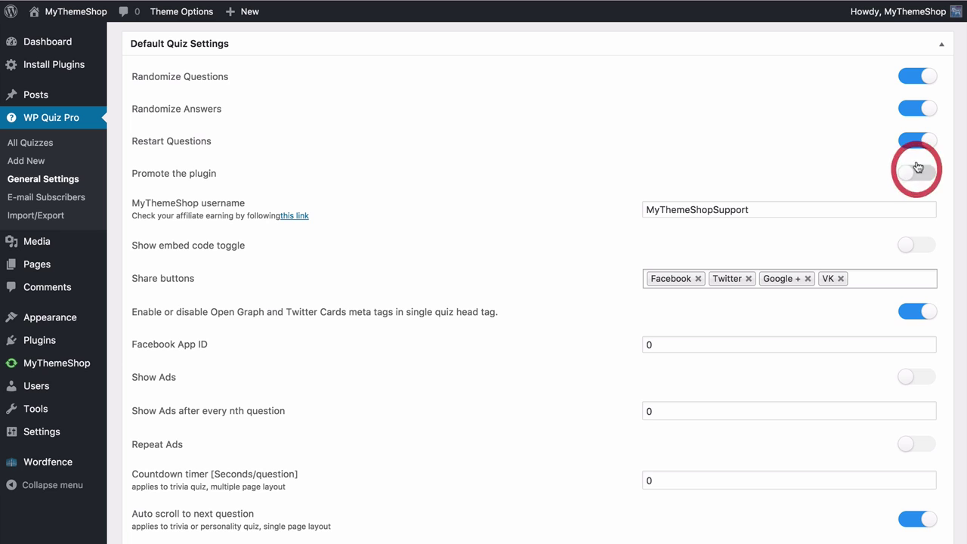
pyautogui.click(918, 140)
pyautogui.click(917, 108)
pyautogui.click(910, 82)
# Turn Promote the plugin back on, leaving the MyThemeShop username field unchanged.
pyautogui.scroll(-1, 475, 278)
pyautogui.scroll(-2, 475, 278)
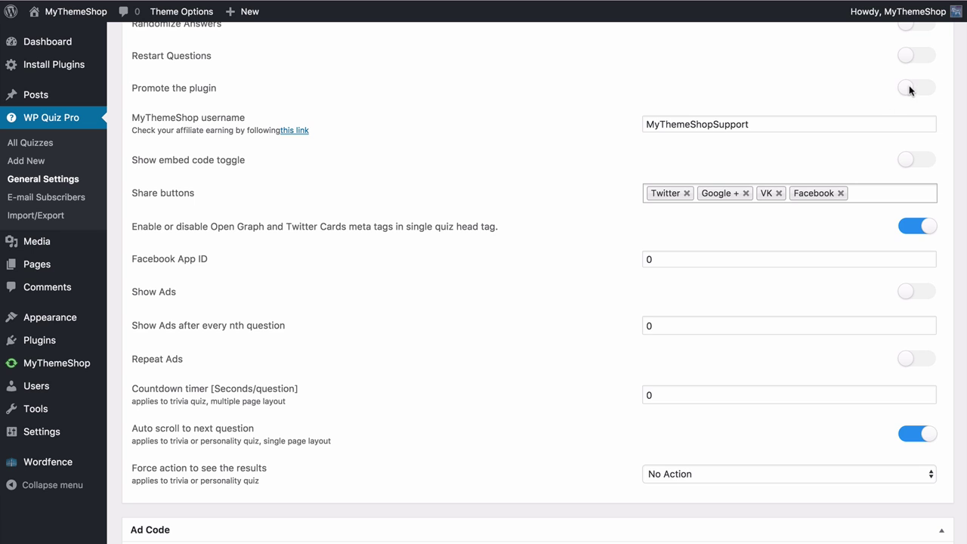
pyautogui.click(916, 88)
pyautogui.click(711, 124)
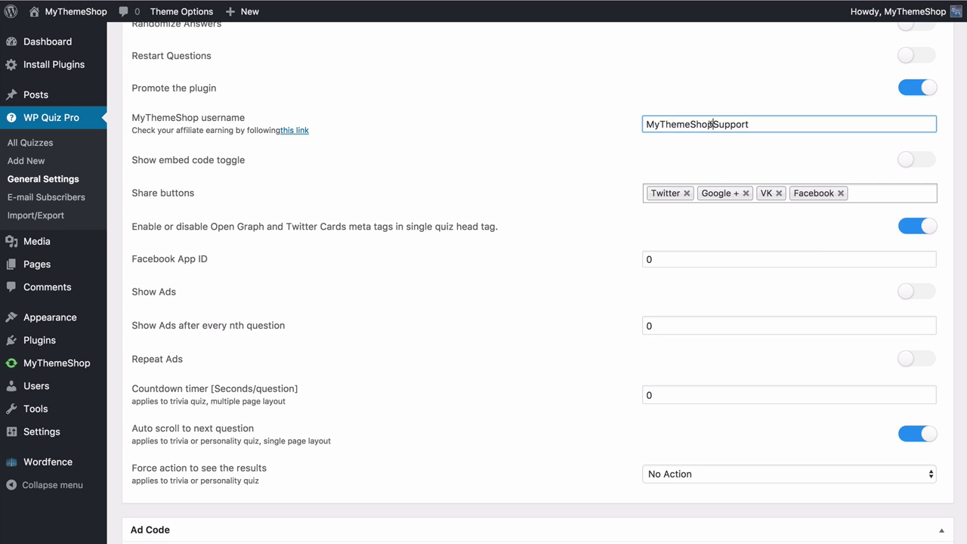
pyautogui.doubleClick(711, 124)
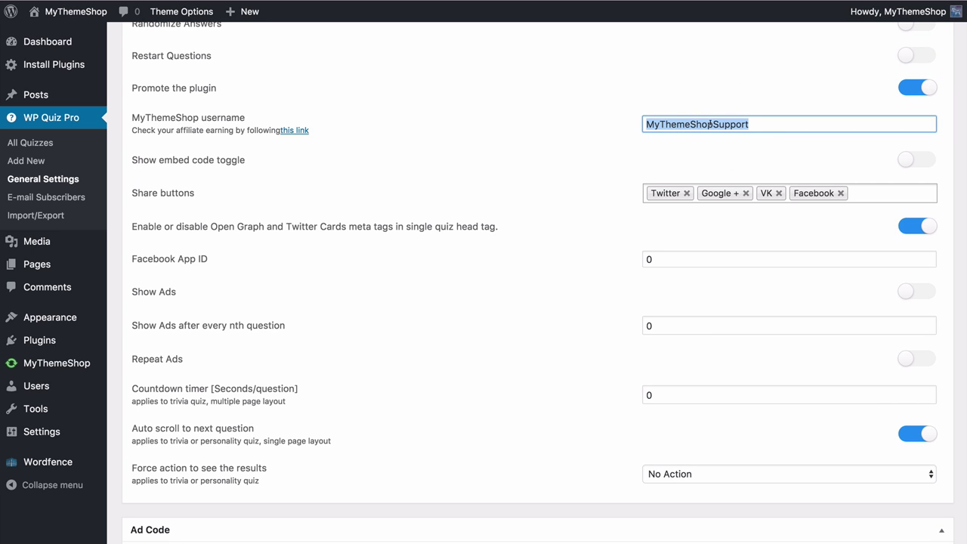
pyautogui.scroll(-1, 711, 124)
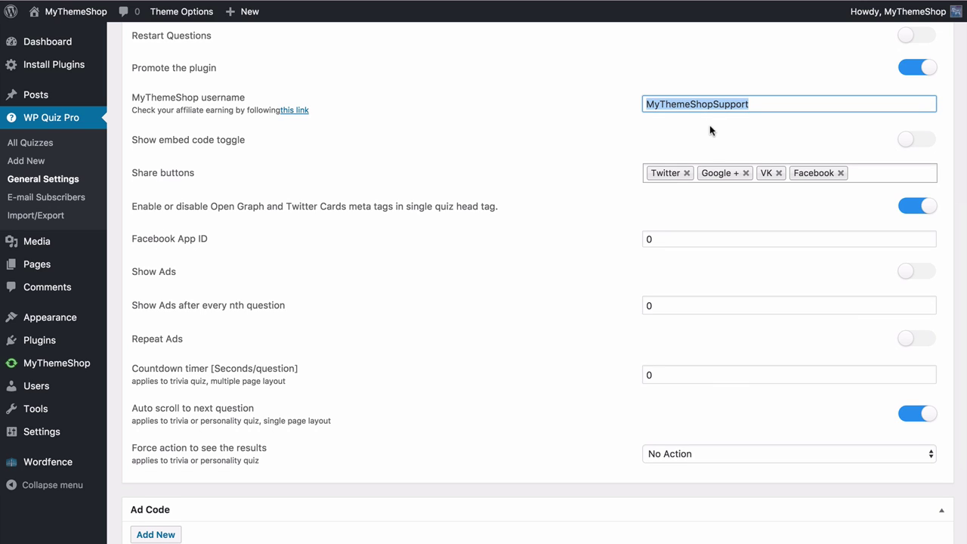
pyautogui.click(710, 129)
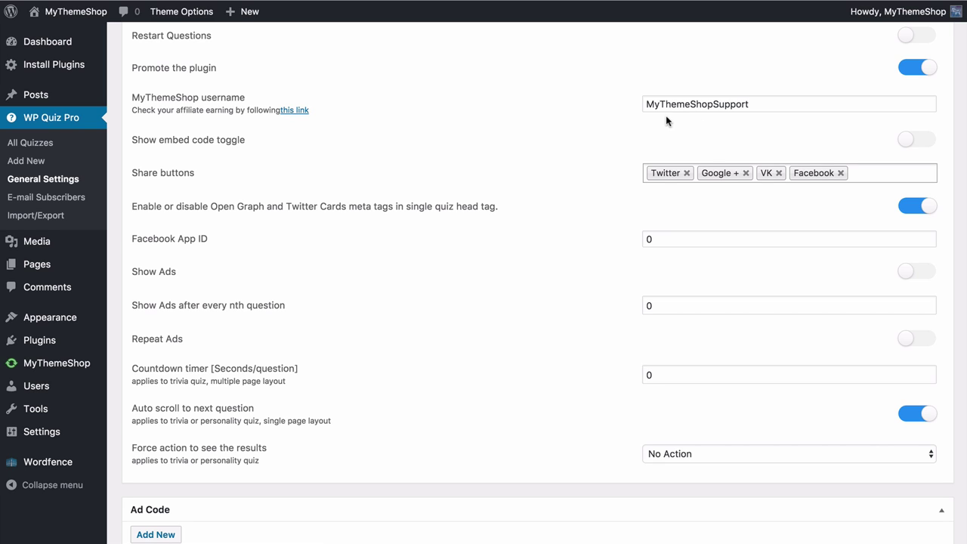
# Toggle the embed code option on and off, then remove all four share buttons.
pyautogui.scroll(-1, 666, 120)
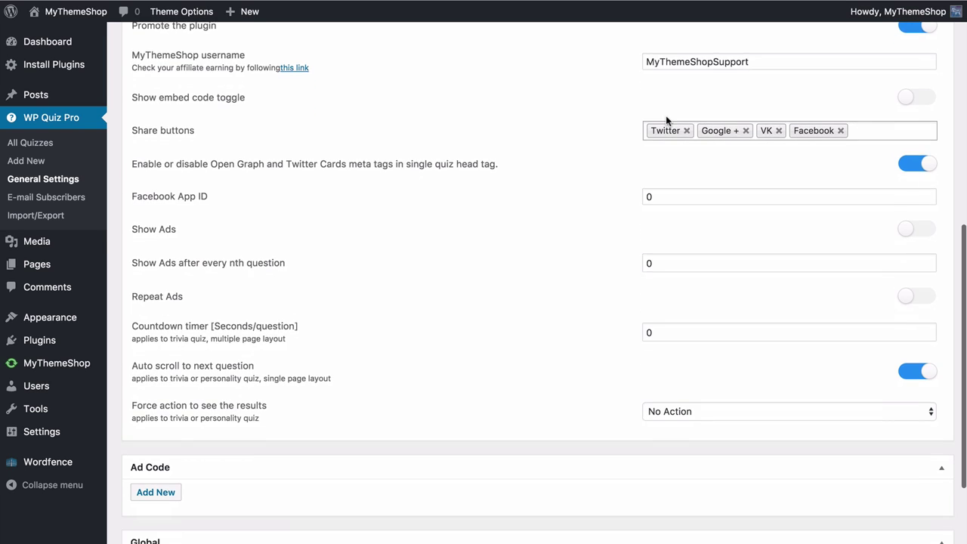
pyautogui.click(907, 98)
pyautogui.click(910, 98)
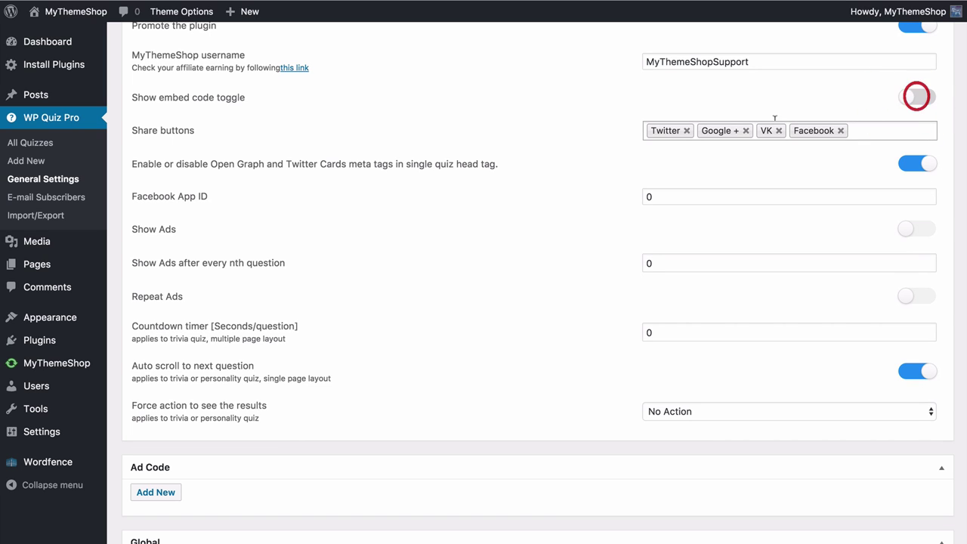
pyautogui.click(688, 130)
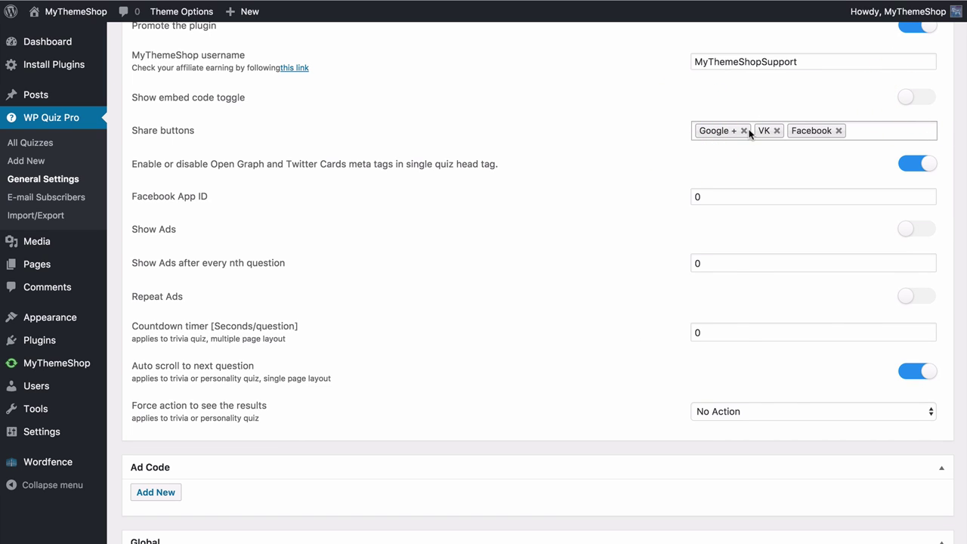
pyautogui.click(746, 131)
pyautogui.click(779, 131)
pyautogui.click(805, 131)
# Re-add the share buttons in order: Facebook, Twitter, Google + and VK.
pyautogui.click(804, 130)
pyautogui.click(790, 148)
pyautogui.click(845, 129)
pyautogui.click(810, 166)
pyautogui.click(866, 129)
pyautogui.click(831, 183)
pyautogui.click(875, 132)
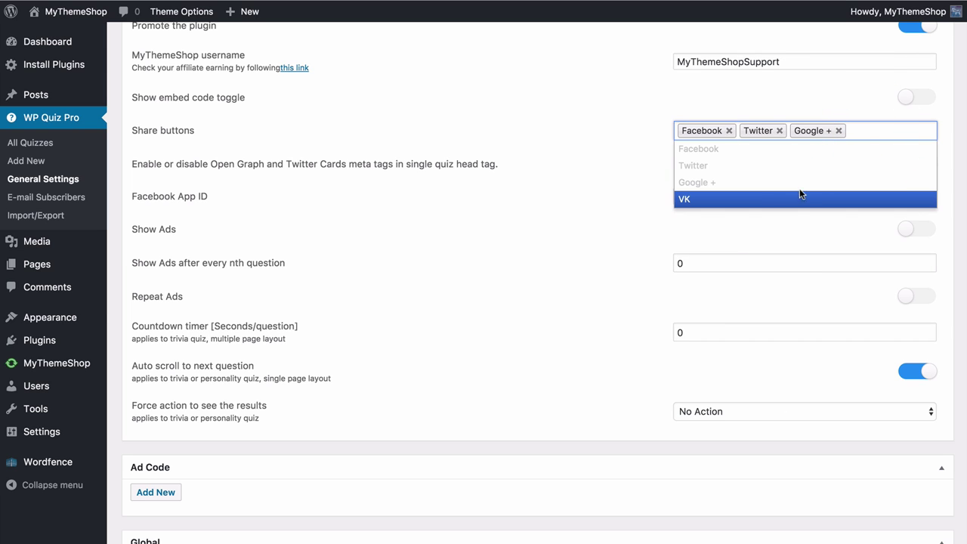
pyautogui.click(801, 199)
pyautogui.click(620, 198)
# Toggle Open Graph and Twitter Cards tags off and back on, then select the Facebook App ID value.
pyautogui.scroll(-1, 620, 199)
pyautogui.click(922, 129)
pyautogui.click(923, 129)
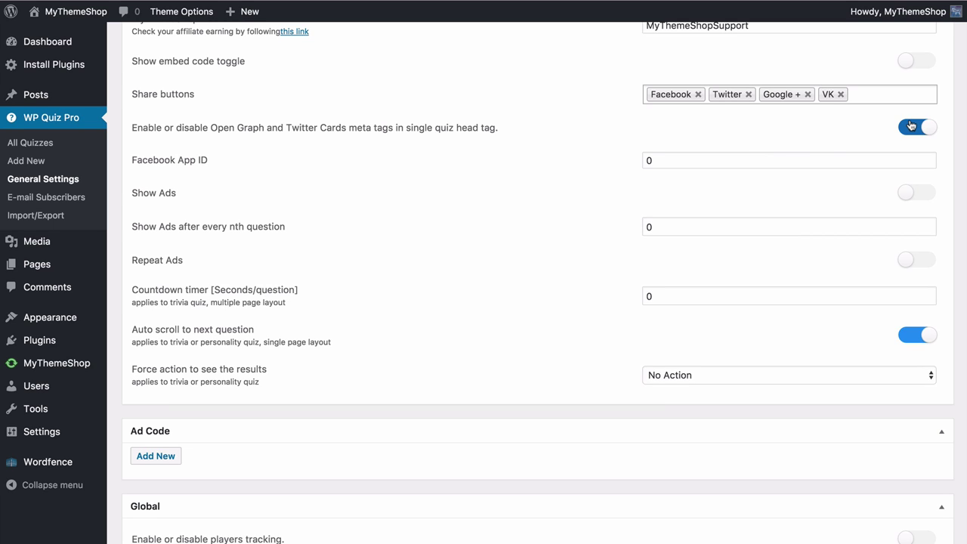
pyautogui.doubleClick(670, 160)
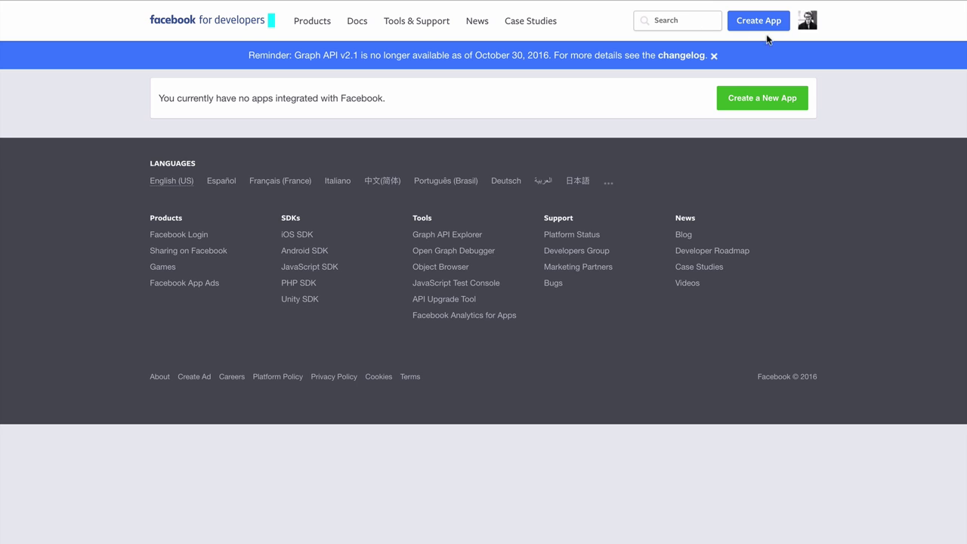
# Start a new Facebook app named 'WP Quiz Pro' in the Entertainment category.
pyautogui.click(747, 104)
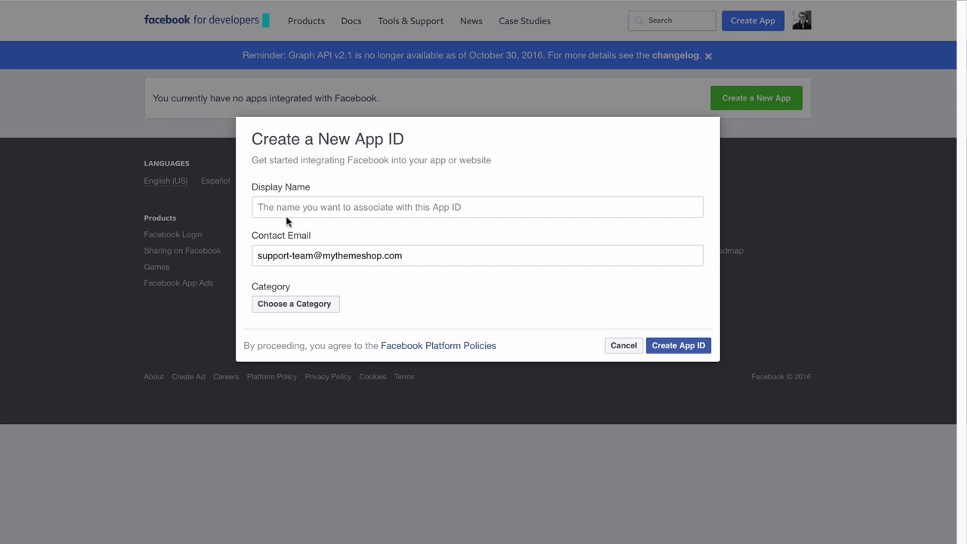
pyautogui.click(286, 207)
pyautogui.write('WP Quiz Pro')
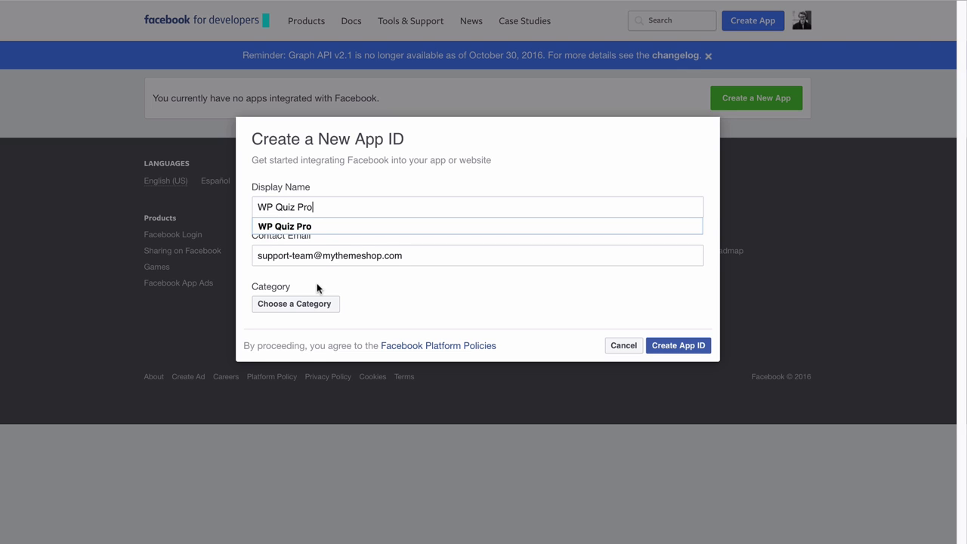
pyautogui.click(295, 305)
pyautogui.click(295, 420)
# Create the App ID, pass the security check, and copy the new App ID.
pyautogui.click(688, 344)
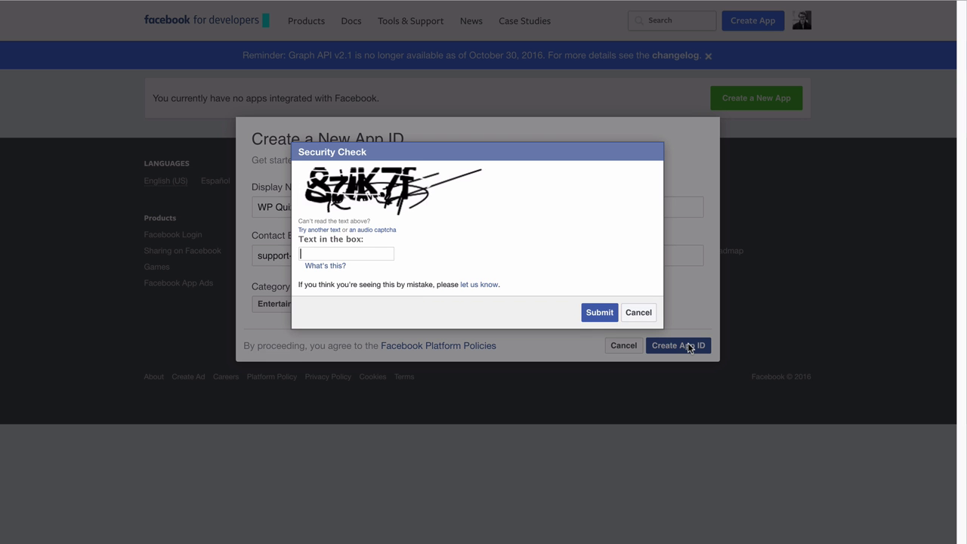
pyautogui.write('87IK7F')
pyautogui.press('Return')
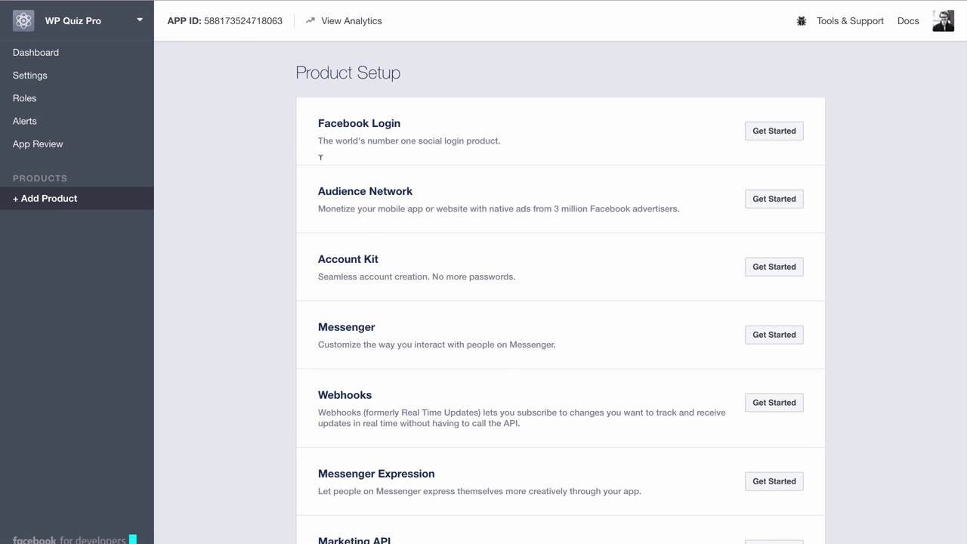
pyautogui.click(218, 22)
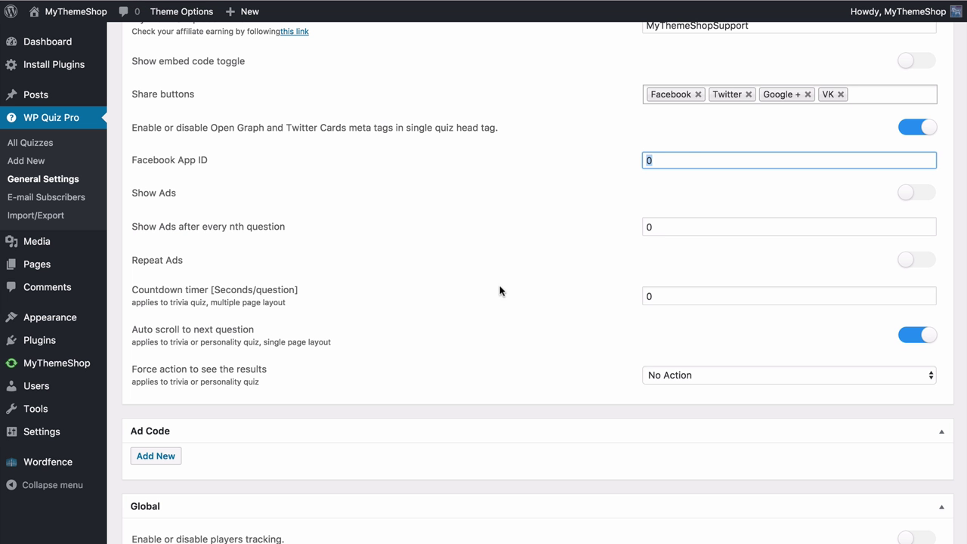
# Paste the copied App ID into the Facebook App ID setting, then open the app's Basic settings.
pyautogui.hotkey('ctrl', 'v')
pyautogui.click(612, 196)
pyautogui.scroll(-2, 612, 198)
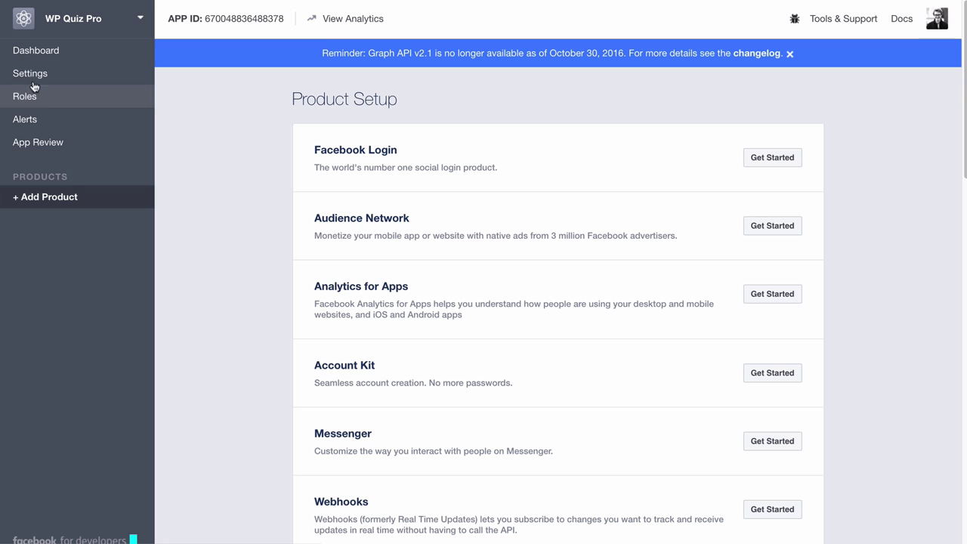
pyautogui.click(33, 83)
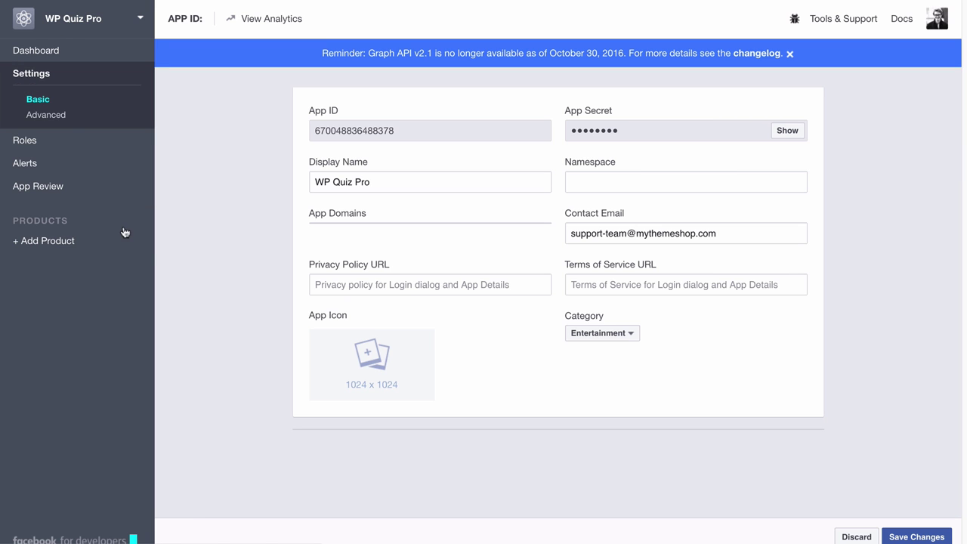
pyautogui.click(547, 450)
pyautogui.click(420, 209)
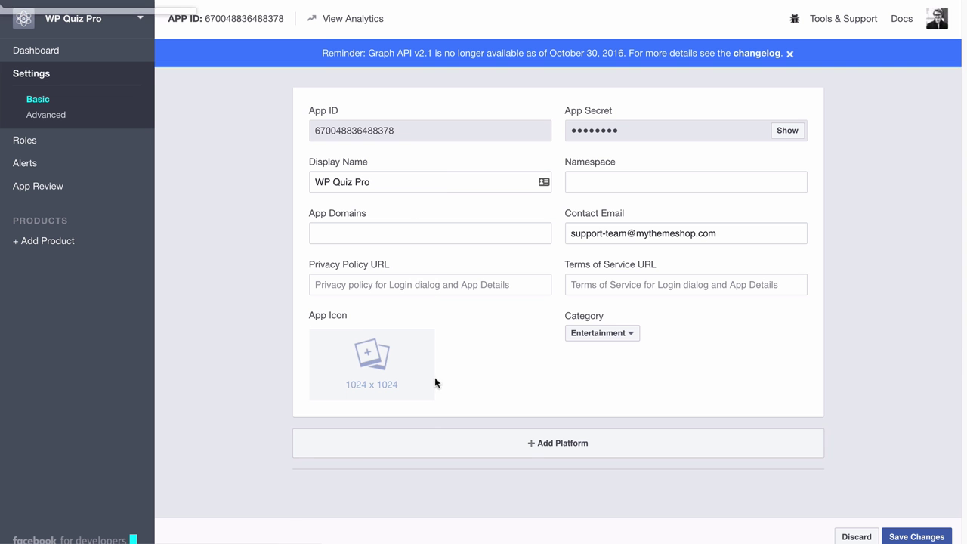
pyautogui.click(395, 424)
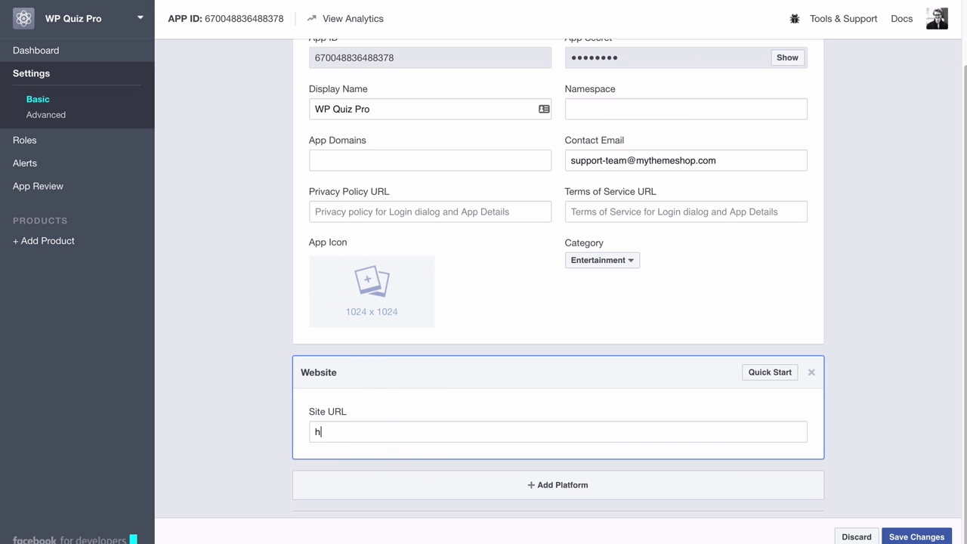
pyautogui.write('http://mytheme')
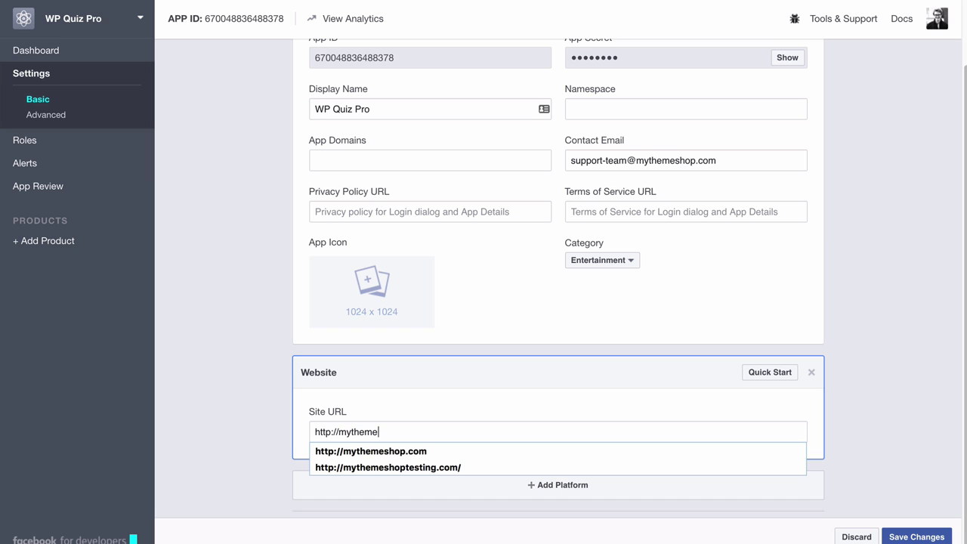
pyautogui.write('shop.com')
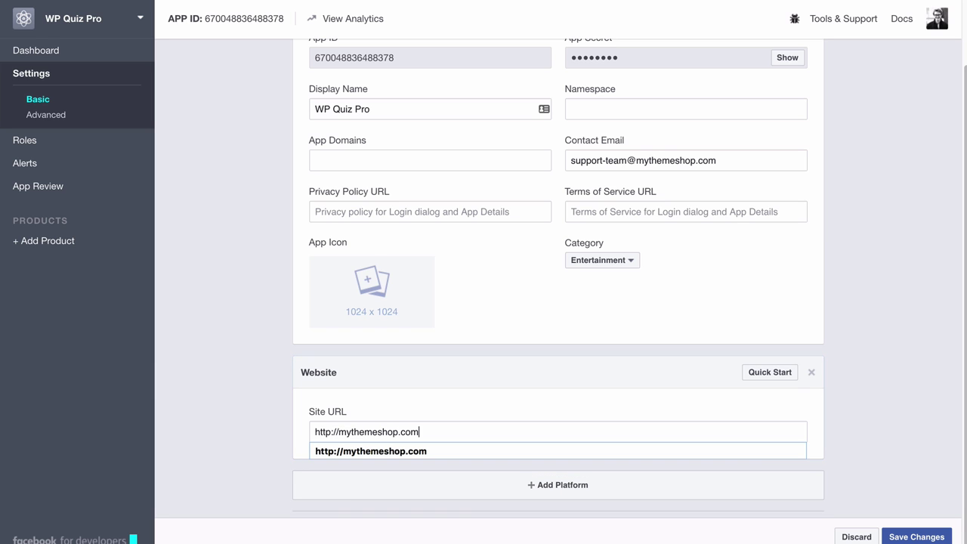
pyautogui.press('Return')
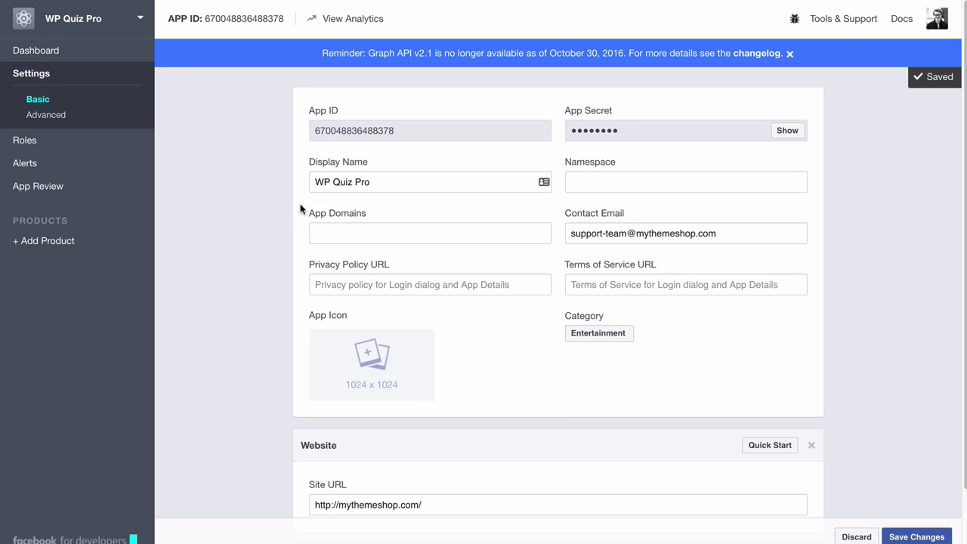
# Add mythemeshop.com as the App Domain and save the changes.
pyautogui.click(327, 231)
pyautogui.write('http')
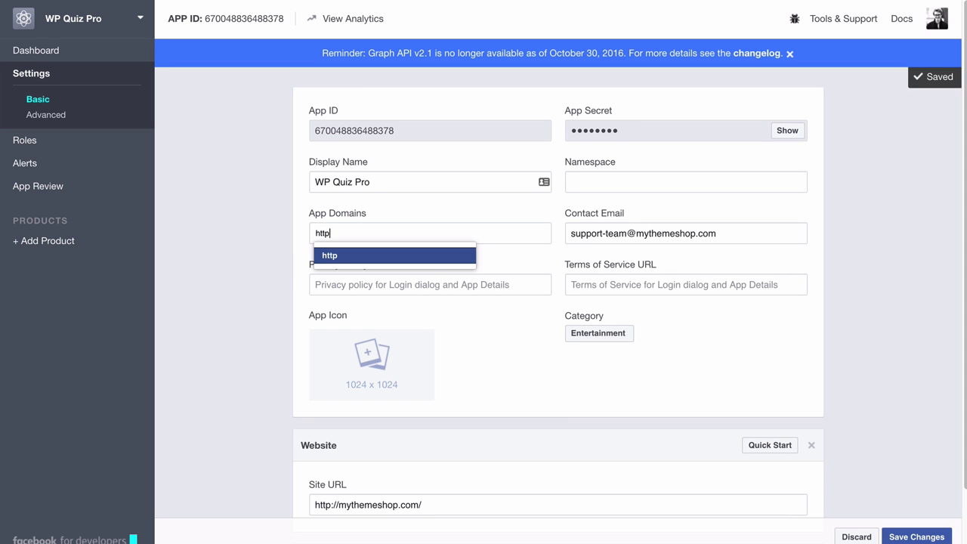
pyautogui.write('://mythemeshop.com')
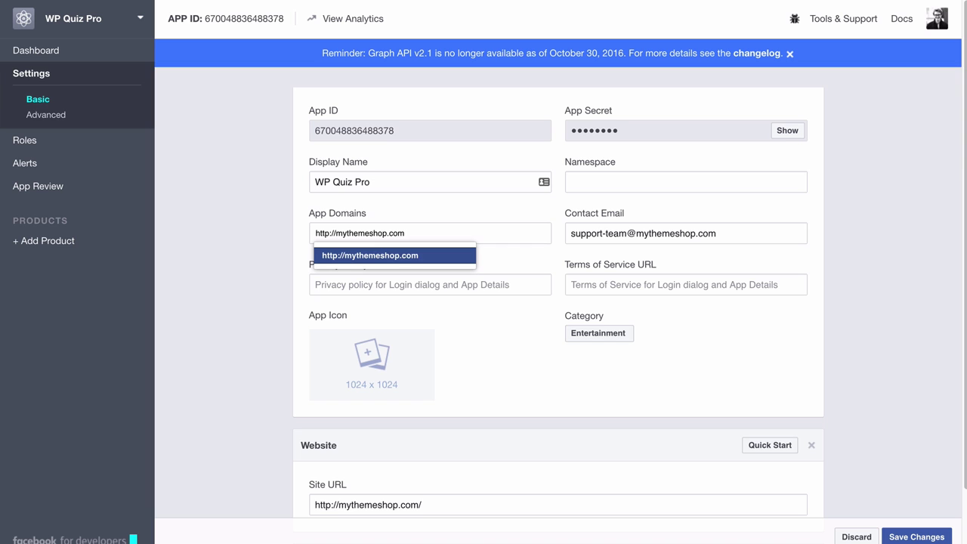
pyautogui.press('Return')
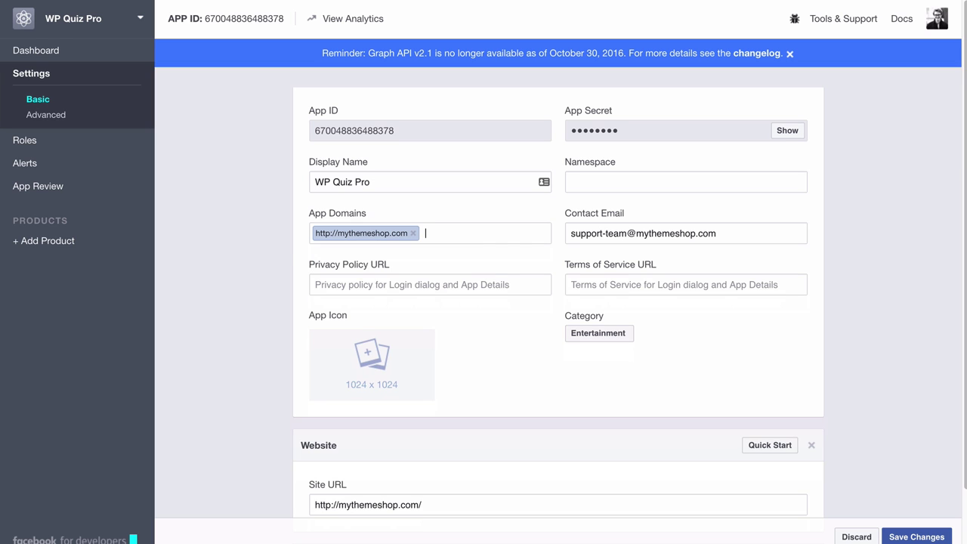
pyautogui.click(898, 537)
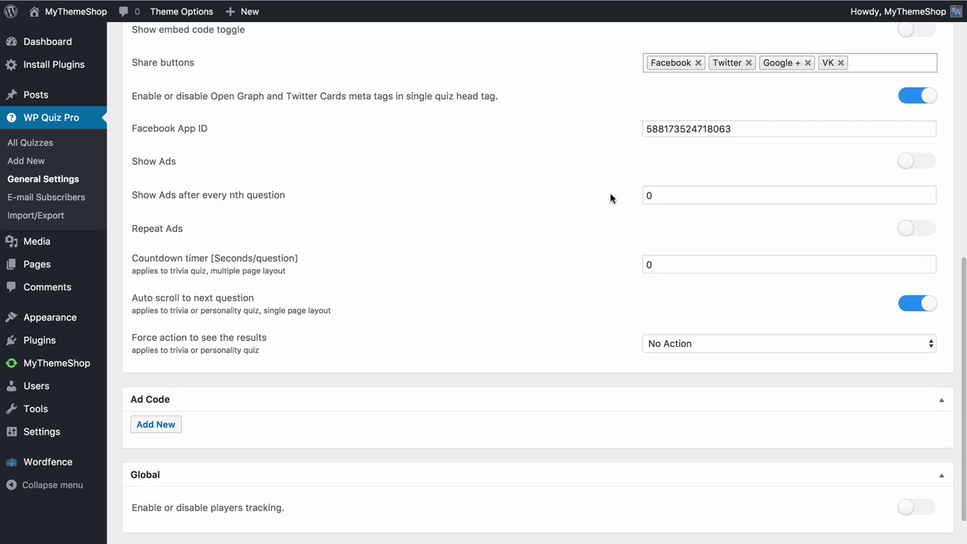
# Set ads to appear after every 3rd question, leaving Show Ads off.
pyautogui.scroll(1, 610, 197)
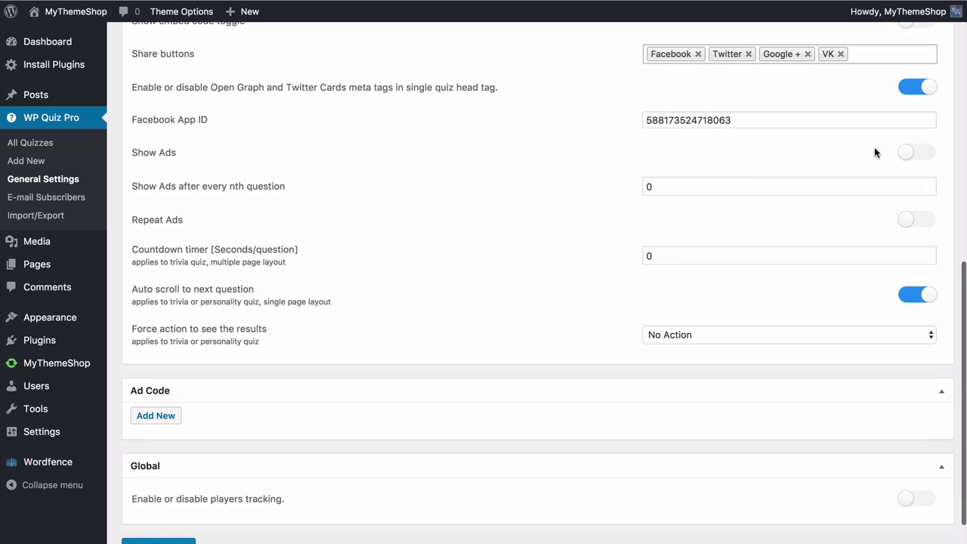
pyautogui.click(905, 158)
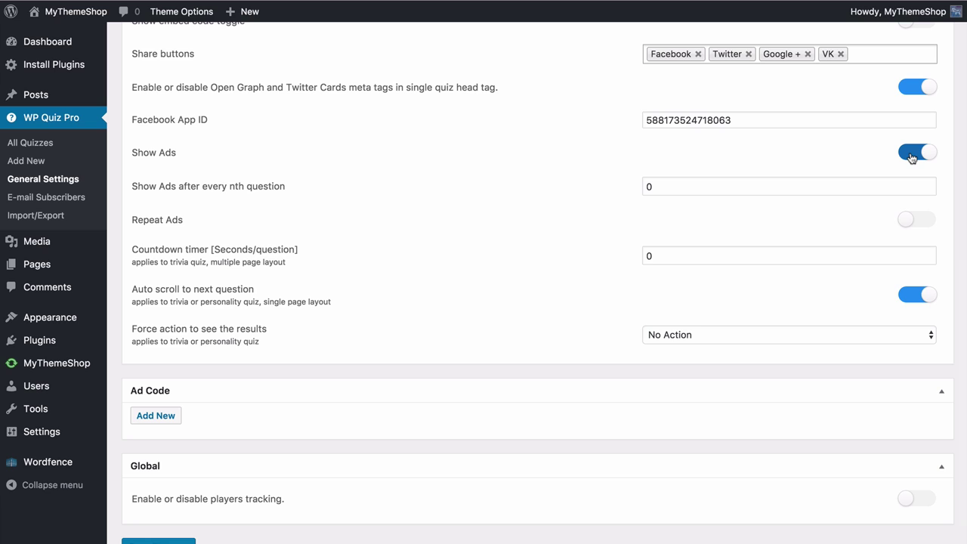
pyautogui.click(911, 157)
pyautogui.click(673, 186)
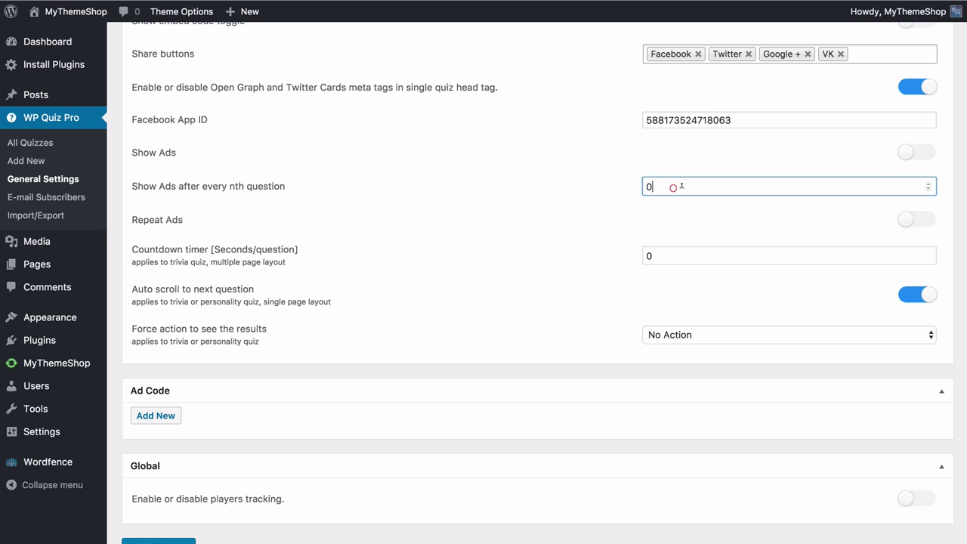
pyautogui.click(929, 184)
pyautogui.click(929, 183)
pyautogui.click(930, 184)
# Toggle Show Ads and Repeat Ads on and back off.
pyautogui.click(917, 154)
pyautogui.click(916, 154)
pyautogui.click(923, 221)
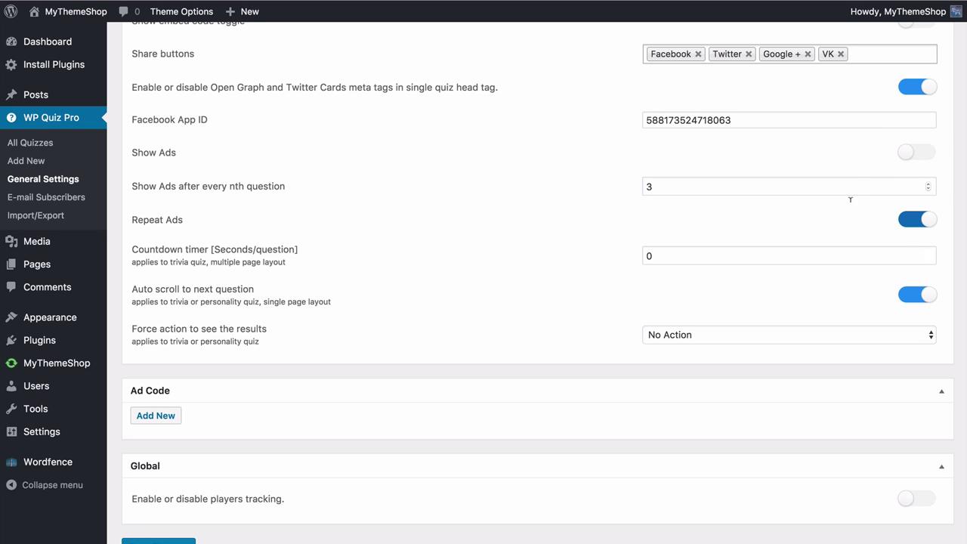
pyautogui.click(922, 223)
pyautogui.scroll(-2, 573, 294)
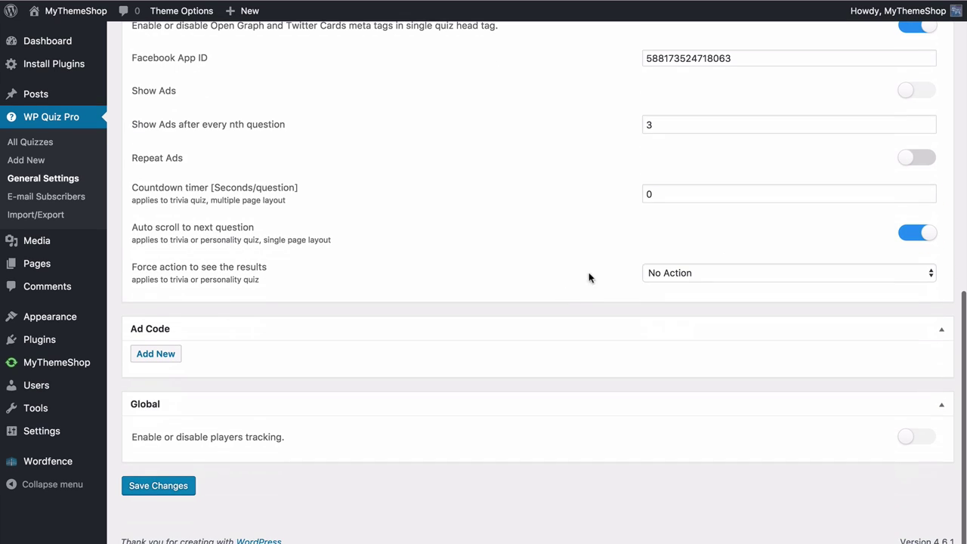
# Set the countdown timer to 30, then reset it to 0.
pyautogui.doubleClick(670, 198)
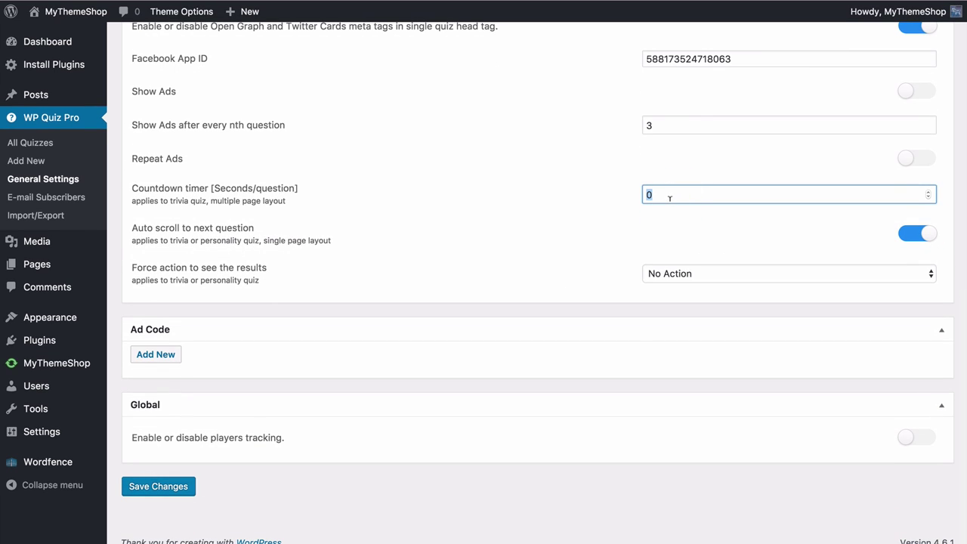
pyautogui.write('30')
pyautogui.click(641, 198)
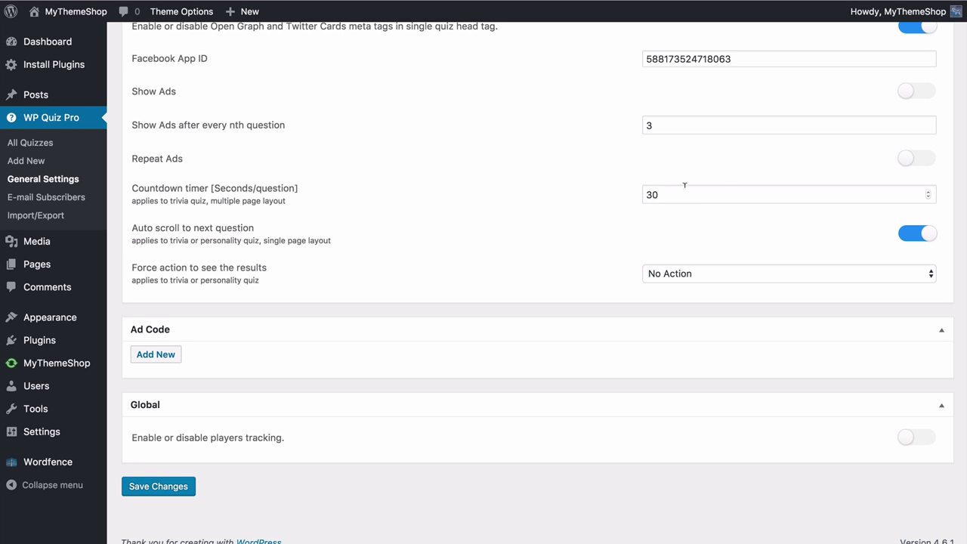
pyautogui.doubleClick(685, 188)
pyautogui.write('0')
pyautogui.click(584, 257)
pyautogui.scroll(-2, 584, 257)
# Set 'Force action to see the results' to Facebook Share, and add an empty Ad Code entry.
pyautogui.click(689, 275)
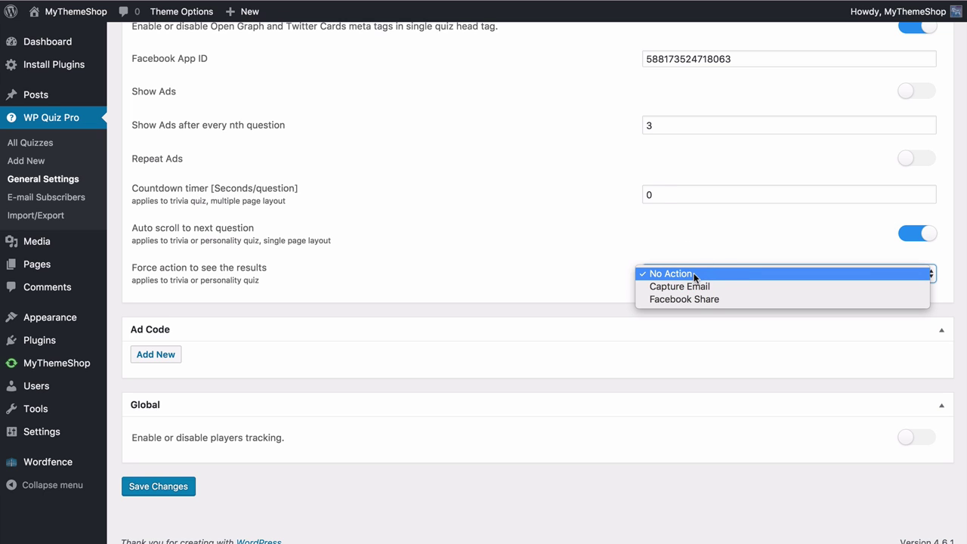
pyautogui.click(694, 274)
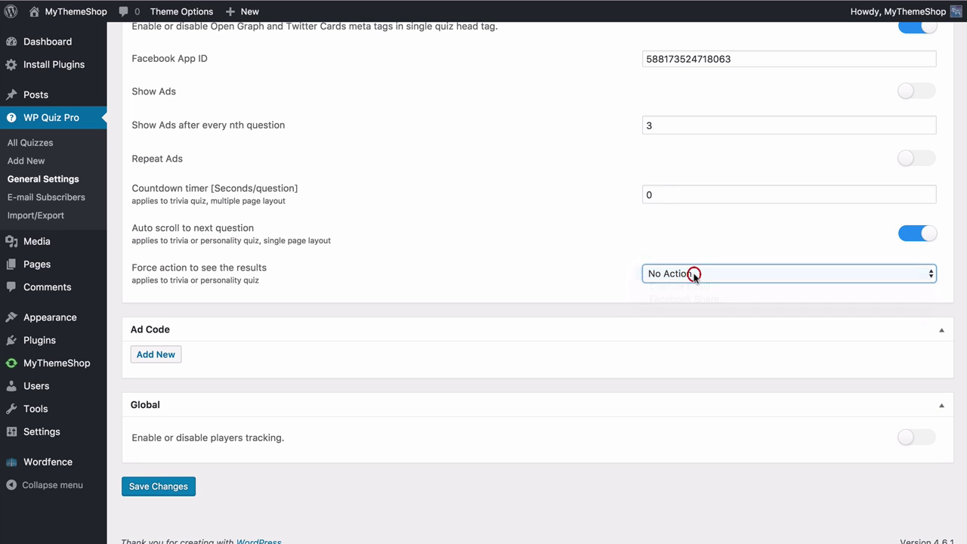
pyautogui.click(694, 275)
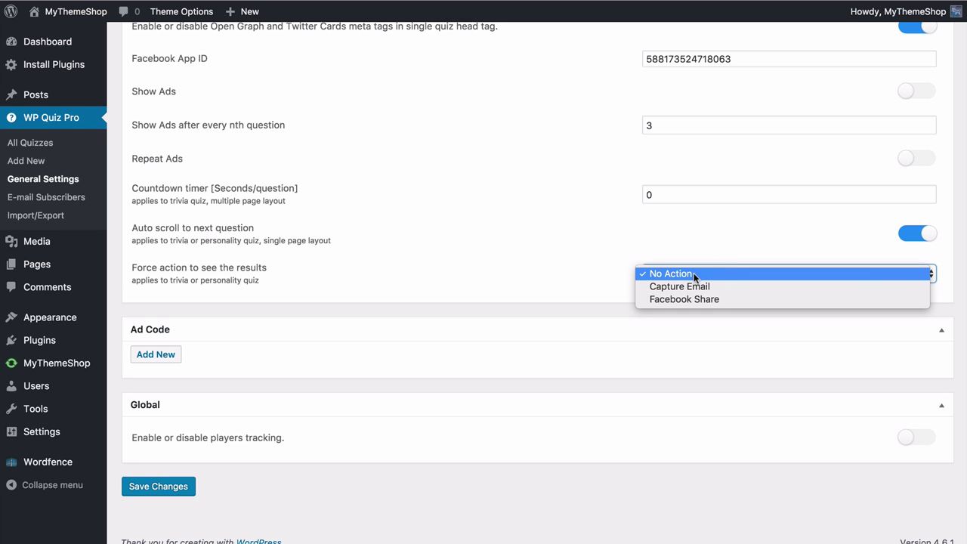
pyautogui.click(689, 286)
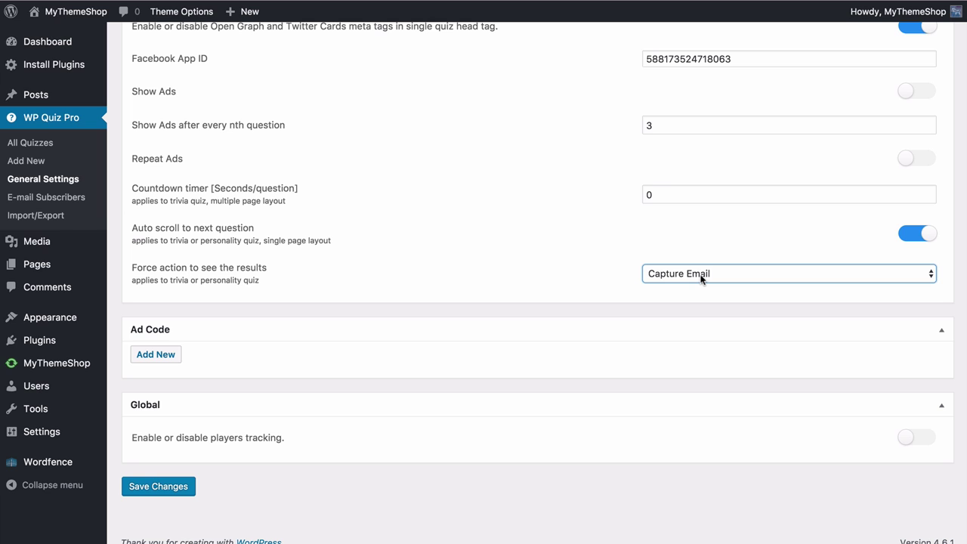
pyautogui.click(701, 278)
pyautogui.click(697, 335)
pyautogui.click(156, 357)
# Delete the empty Ad Code entries, enable players tracking, and save the general settings.
pyautogui.scroll(-1, 157, 361)
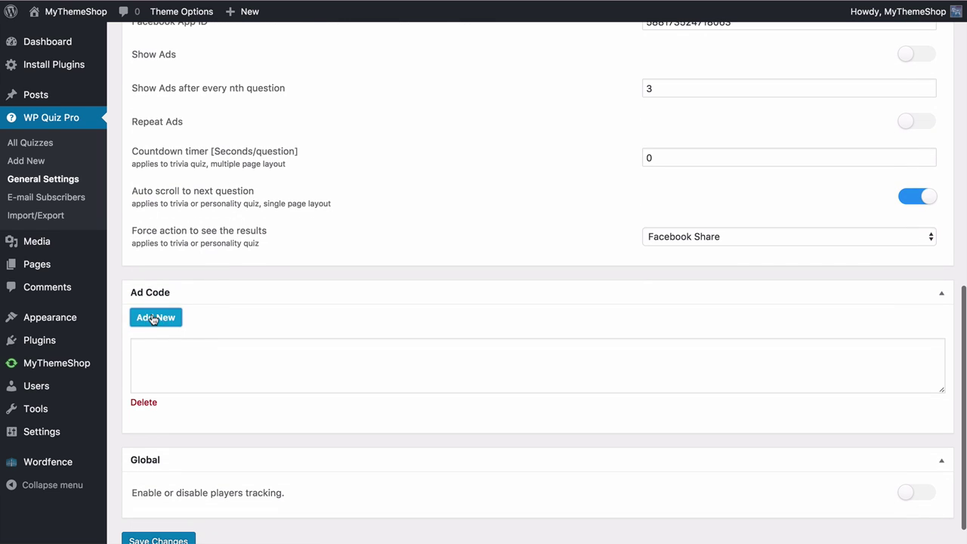
pyautogui.click(169, 346)
pyautogui.click(163, 318)
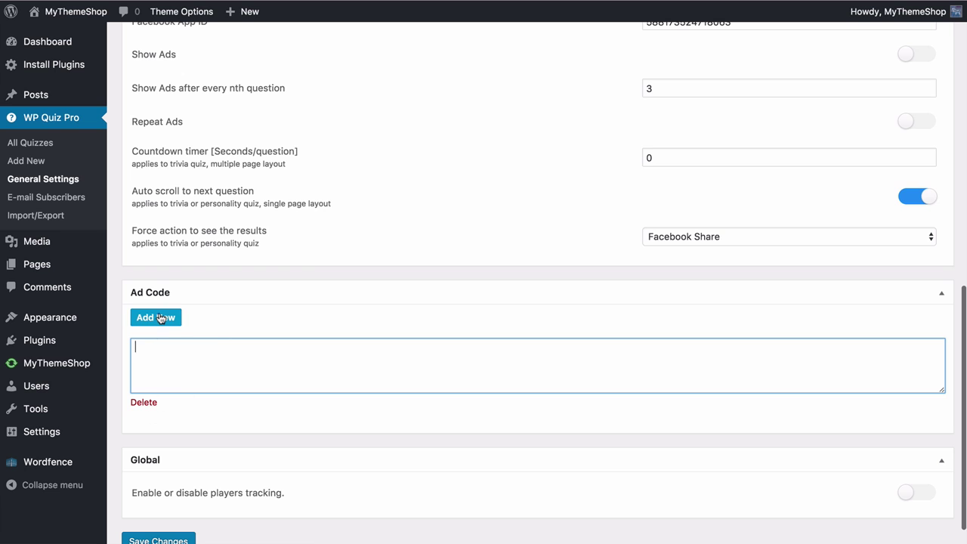
pyautogui.click(146, 403)
pyautogui.click(145, 403)
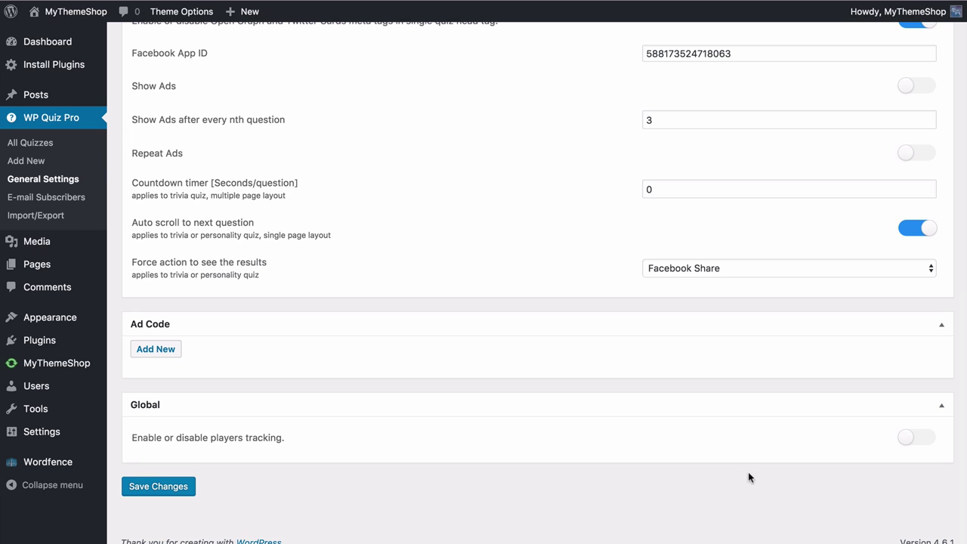
pyautogui.click(904, 441)
pyautogui.click(148, 486)
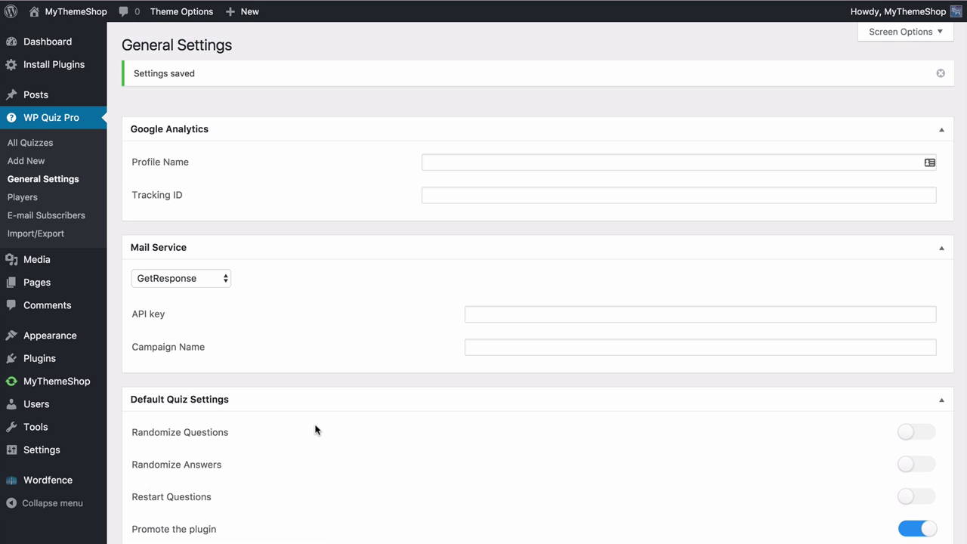
# From All Quizzes, open 'Which manga hero slumbers deep down inside you?' for editing.
pyautogui.click(31, 149)
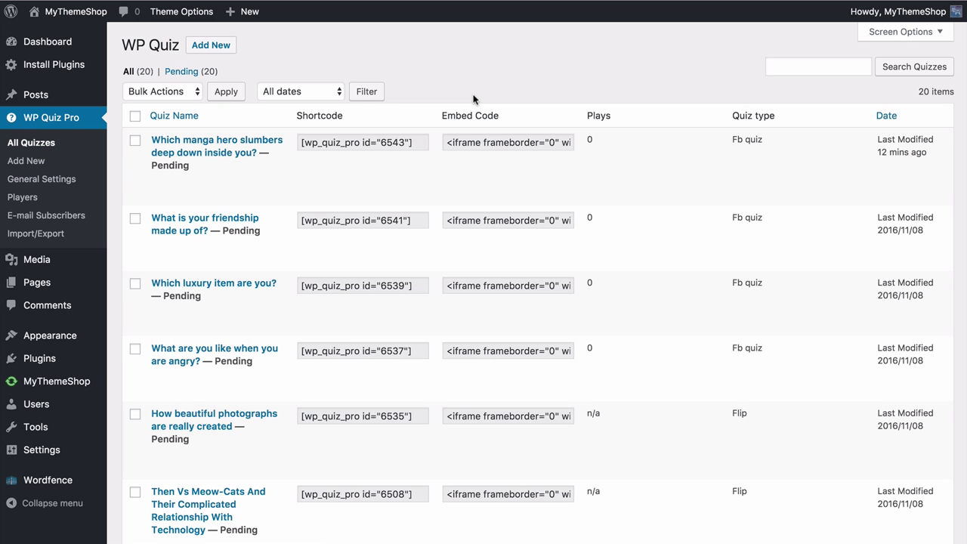
pyautogui.click(201, 45)
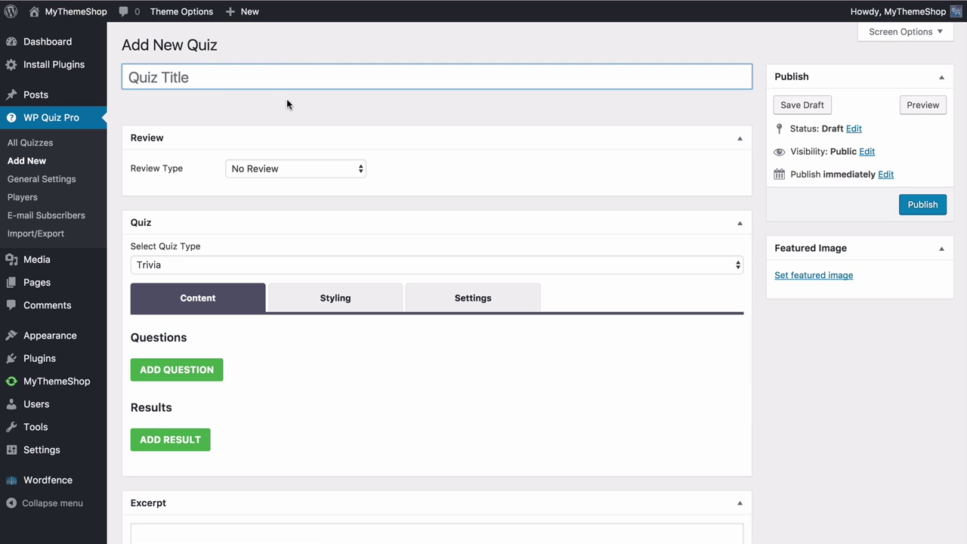
pyautogui.click(41, 144)
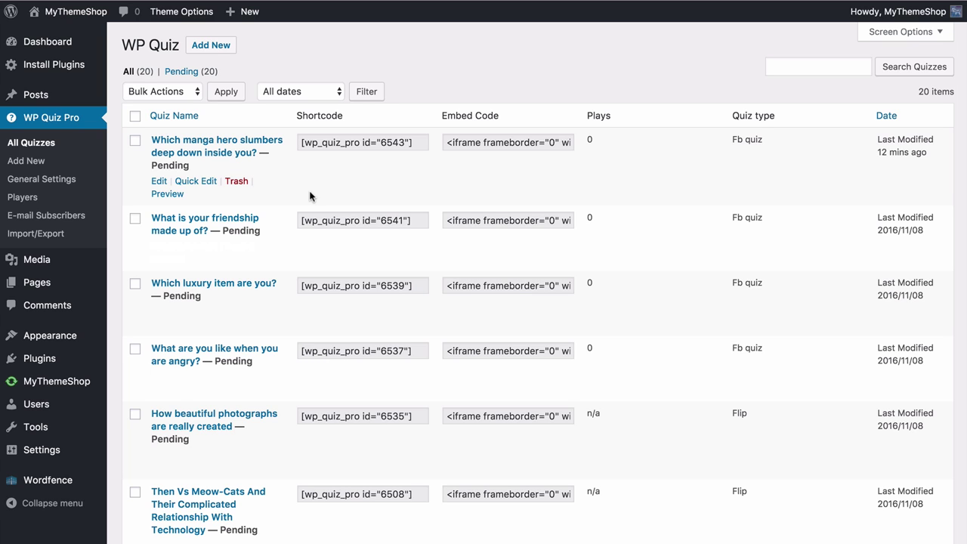
pyautogui.click(202, 155)
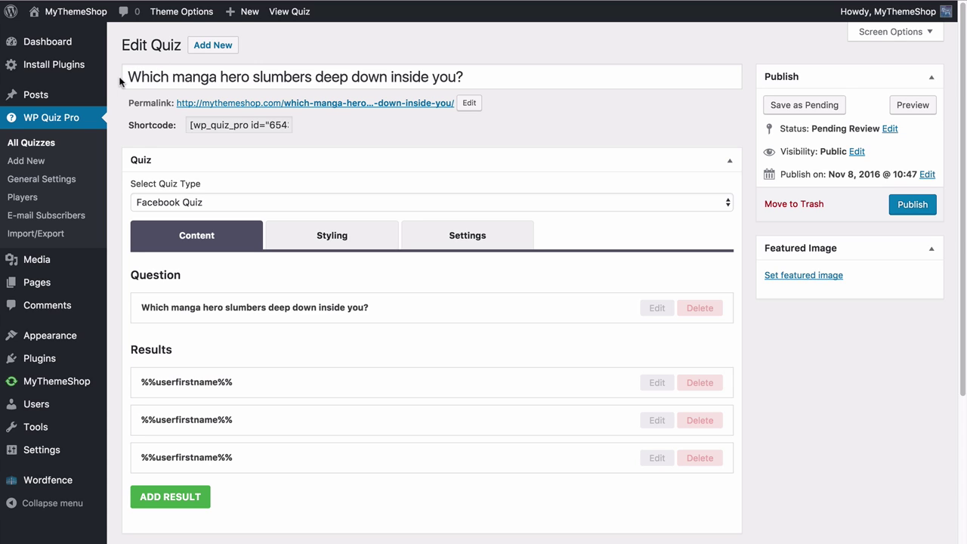
pyautogui.scroll(-2, 120, 83)
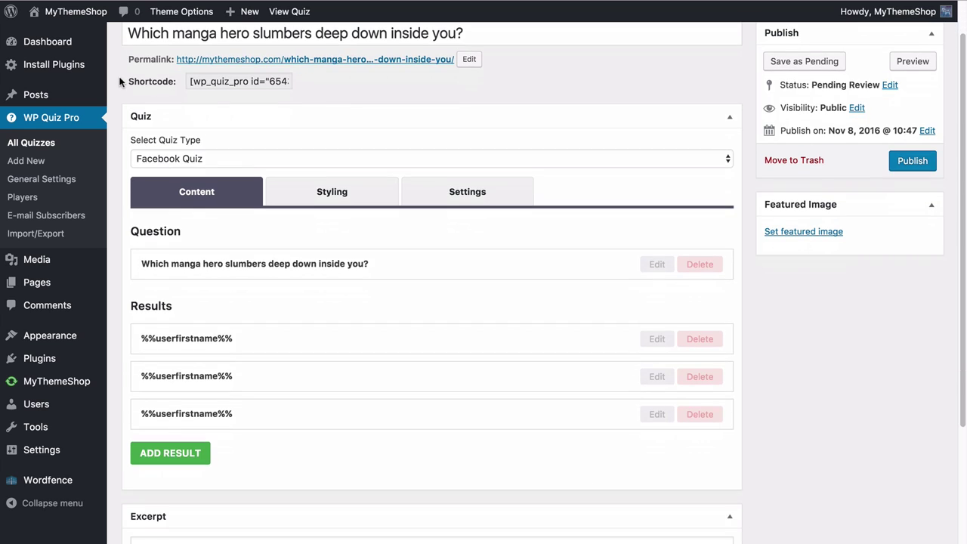
pyautogui.scroll(1, 121, 96)
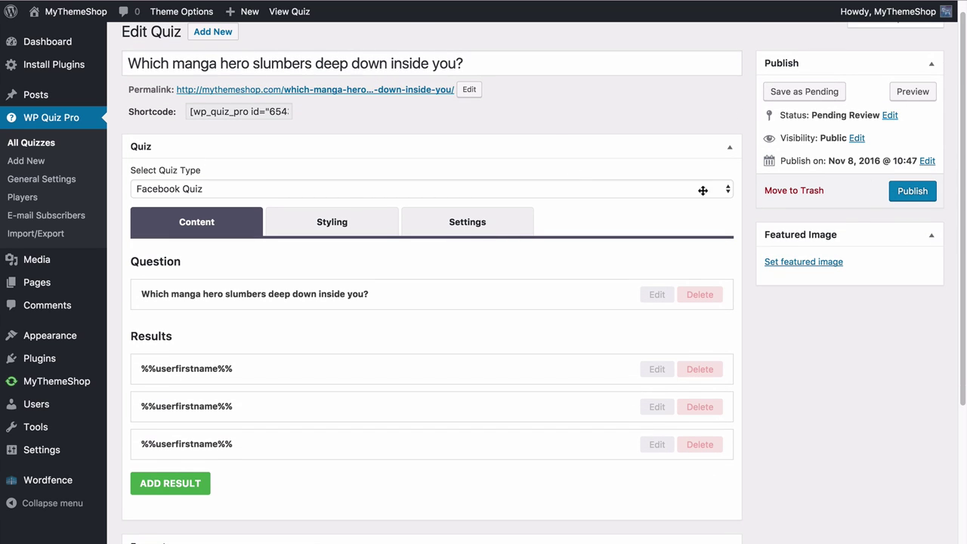
pyautogui.click(200, 111)
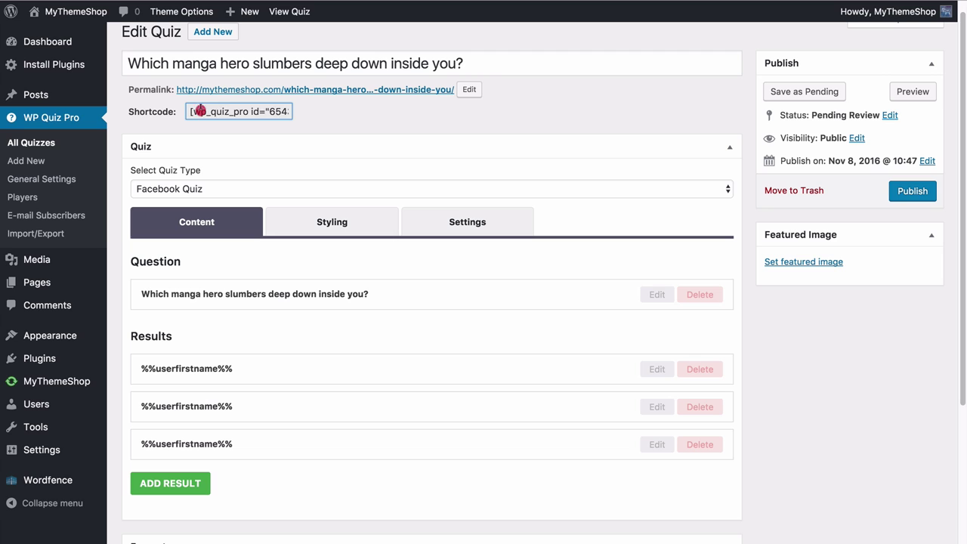
pyautogui.click(330, 119)
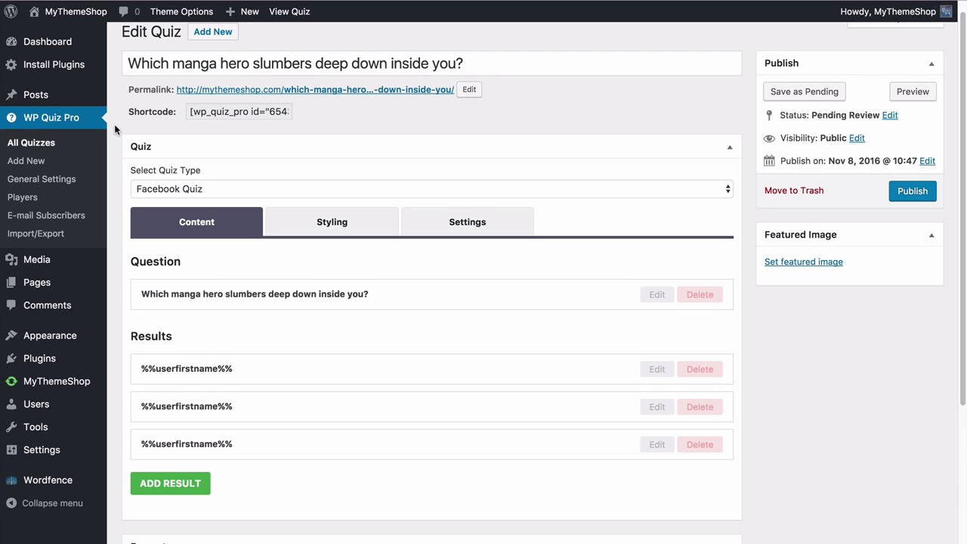
pyautogui.scroll(-2, 115, 130)
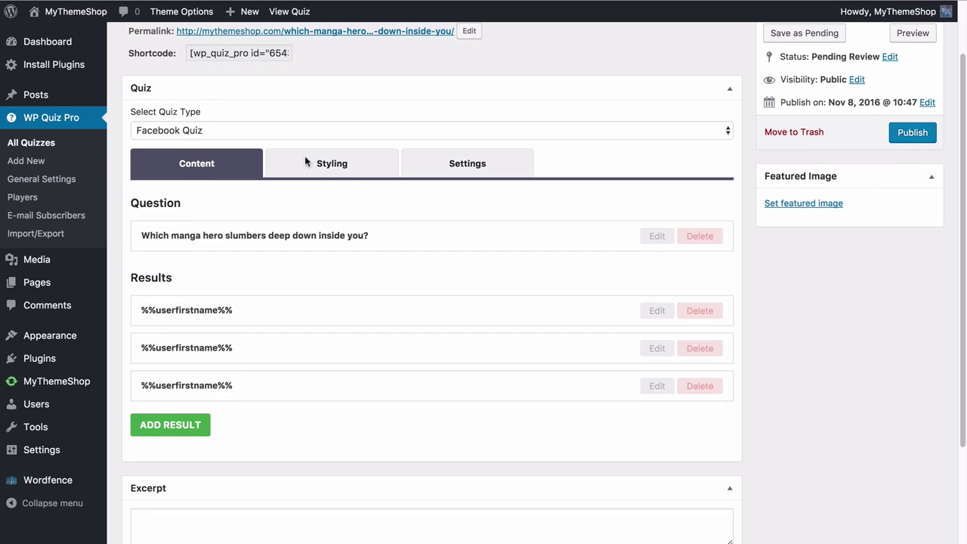
pyautogui.click(198, 130)
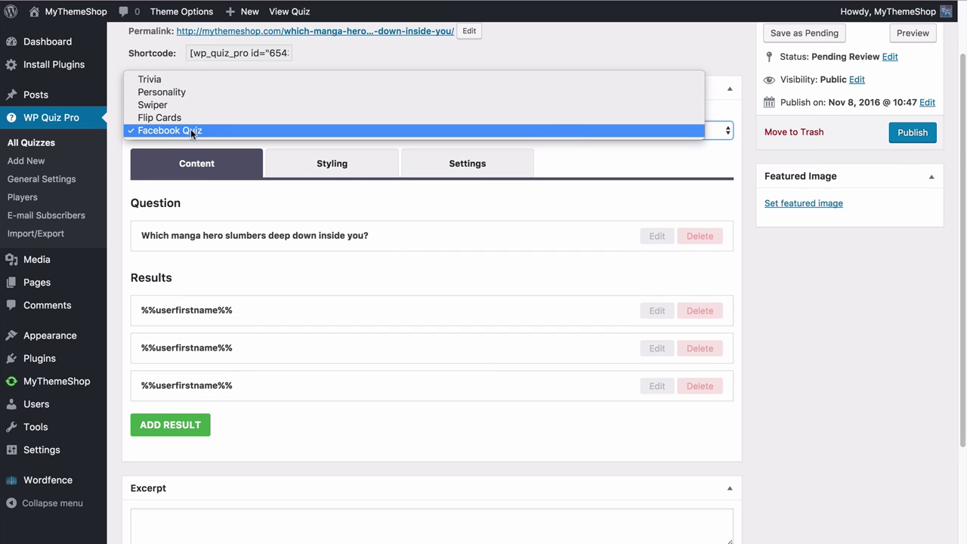
pyautogui.click(116, 145)
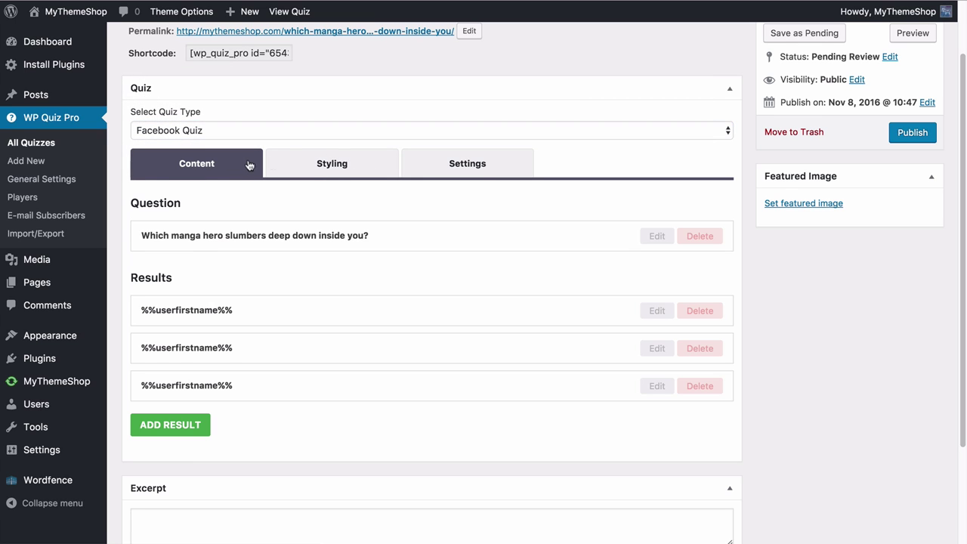
pyautogui.click(346, 172)
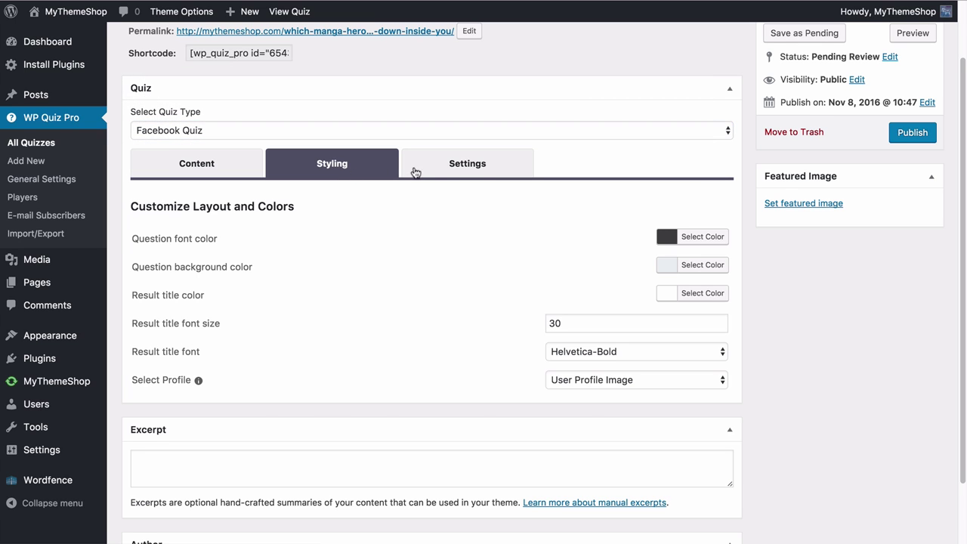
pyautogui.click(444, 168)
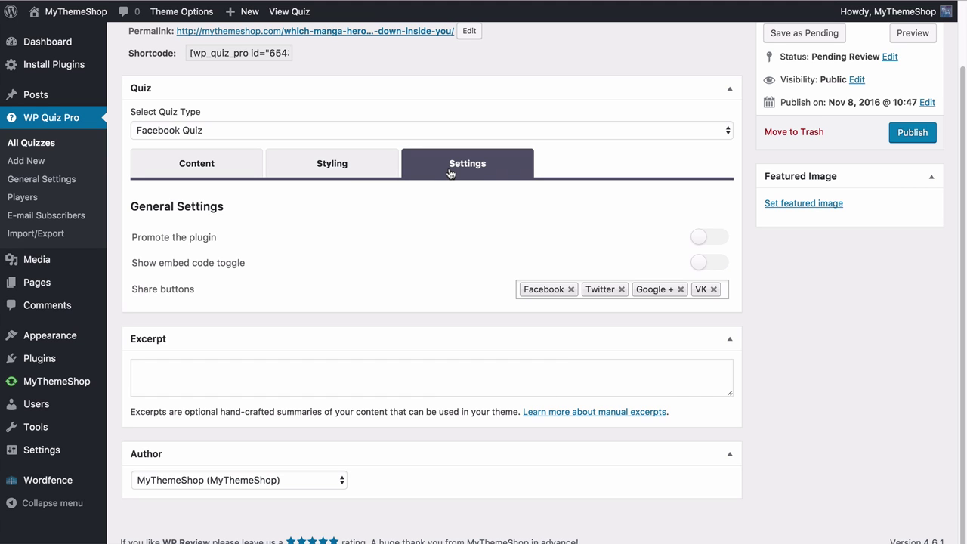
pyautogui.click(215, 167)
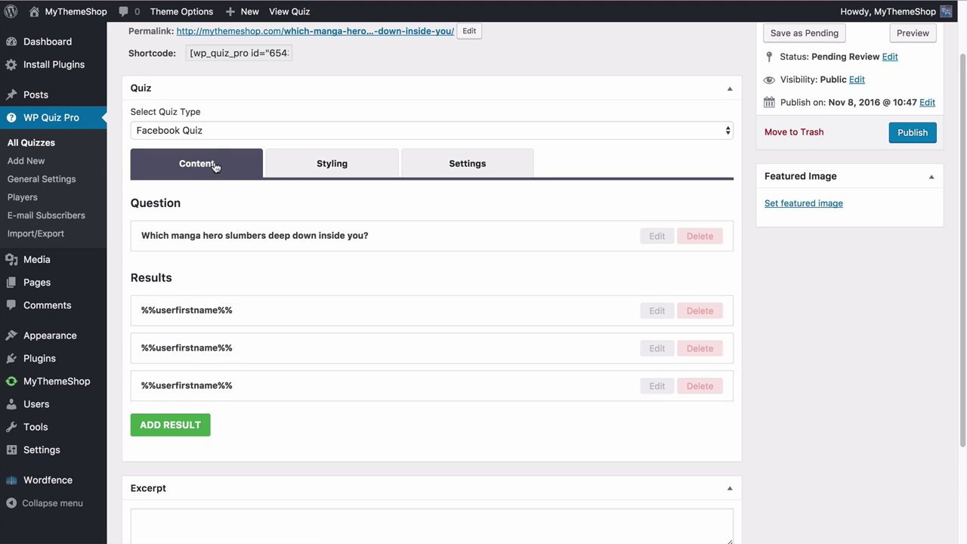
pyautogui.scroll(-3, 214, 167)
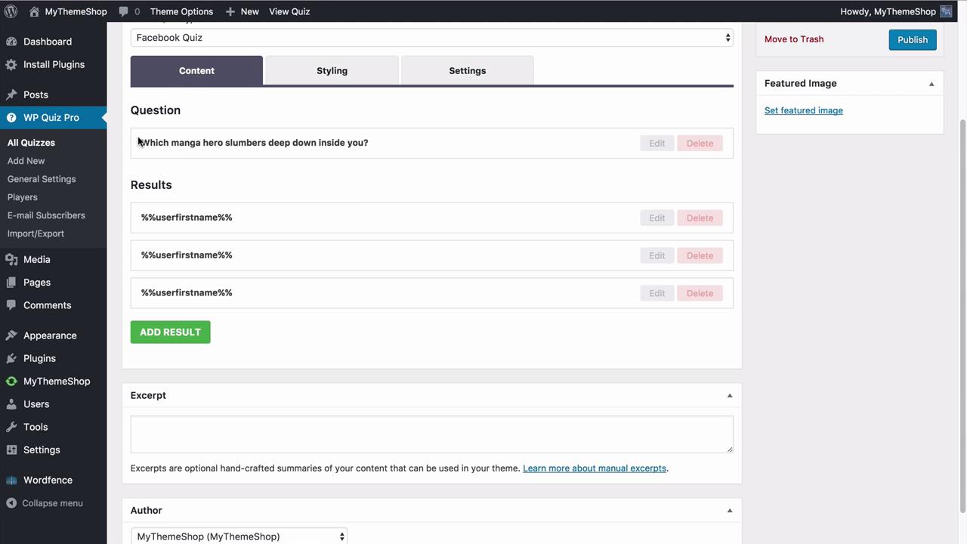
# Edit the manga hero question, keep Image as its media type, and bring up the image upload dialog.
pyautogui.click(652, 142)
pyautogui.scroll(-1, 652, 138)
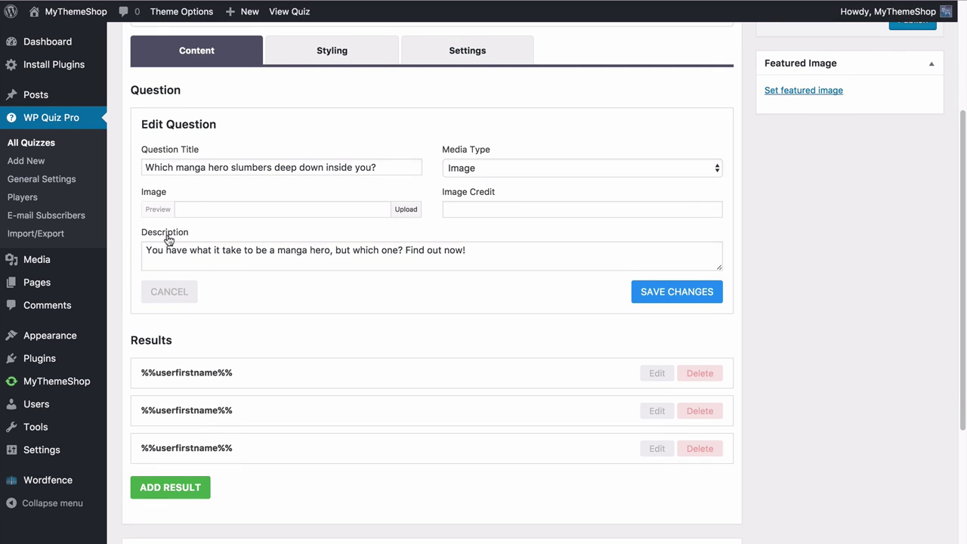
pyautogui.click(477, 169)
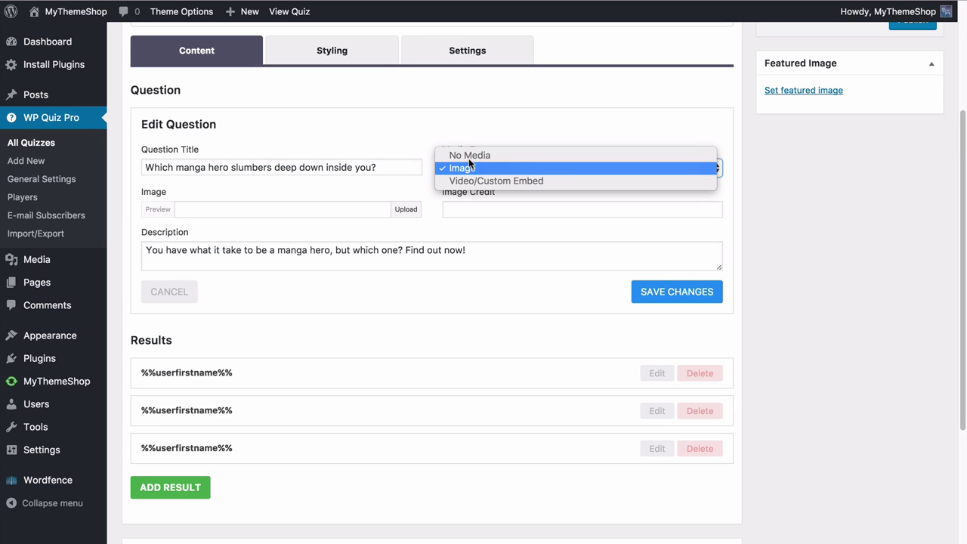
pyautogui.click(462, 168)
pyautogui.click(455, 206)
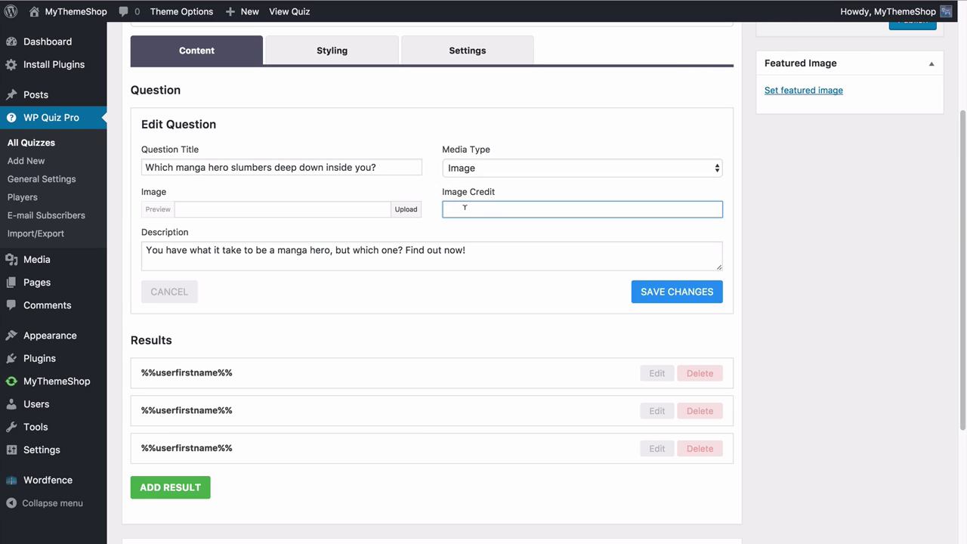
pyautogui.click(323, 192)
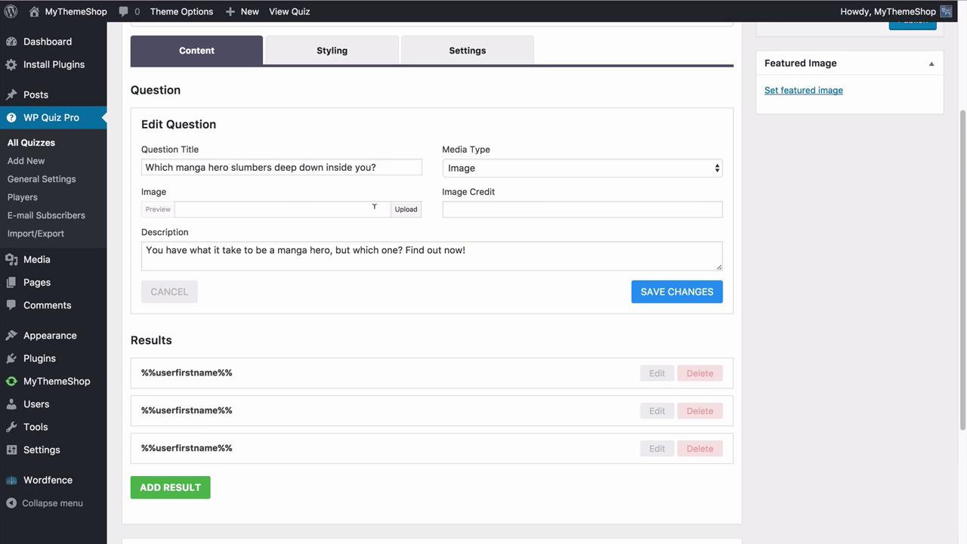
pyautogui.click(401, 213)
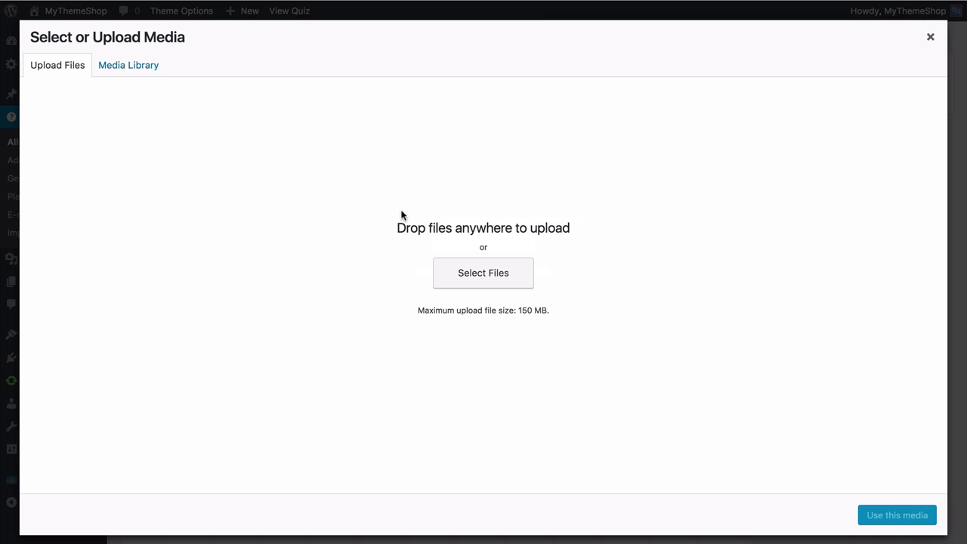
# Set manga.jpg from the Media Library as the question's image.
pyautogui.click(145, 72)
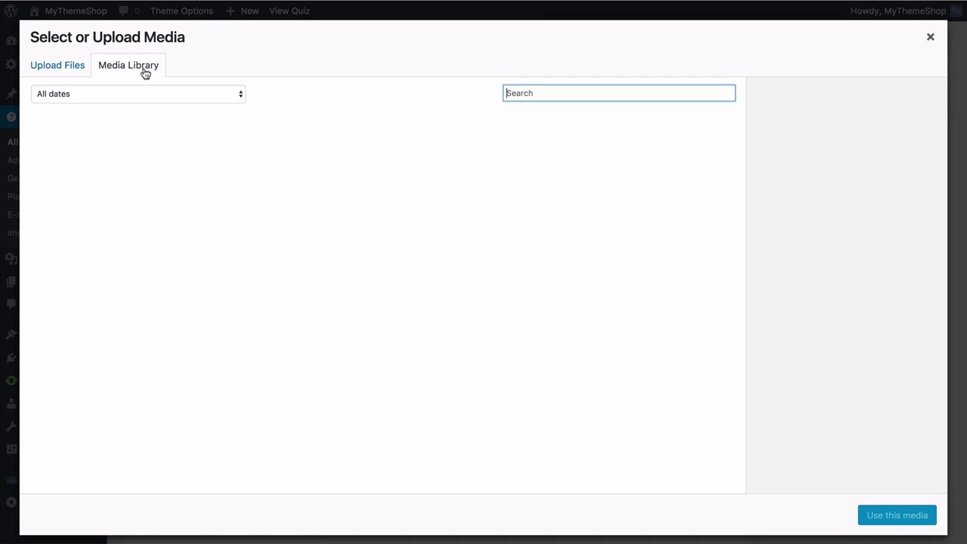
pyautogui.click(68, 71)
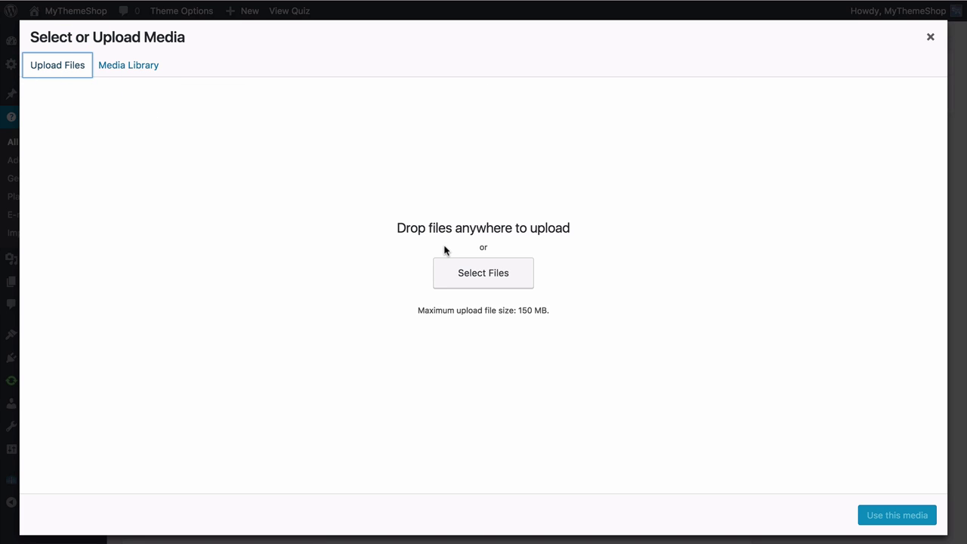
pyautogui.click(129, 69)
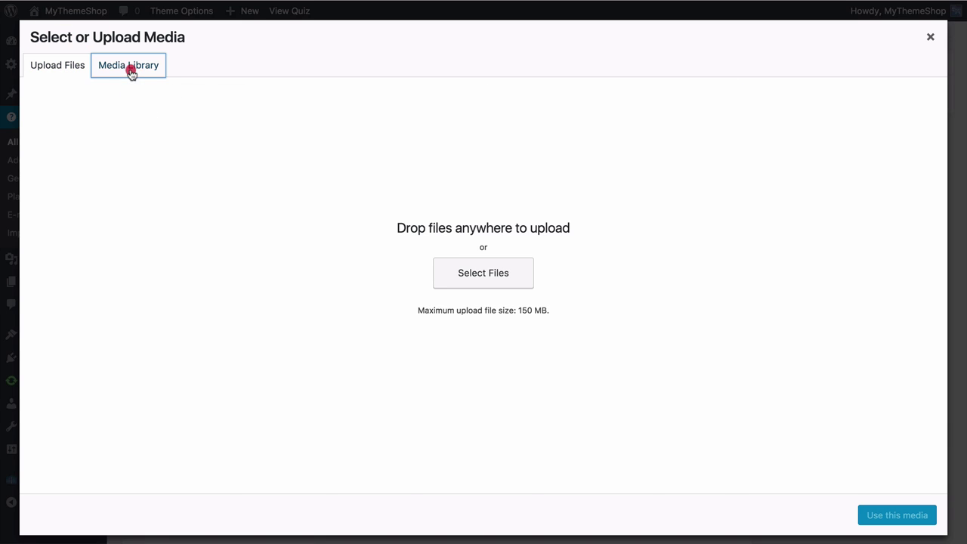
pyautogui.click(263, 178)
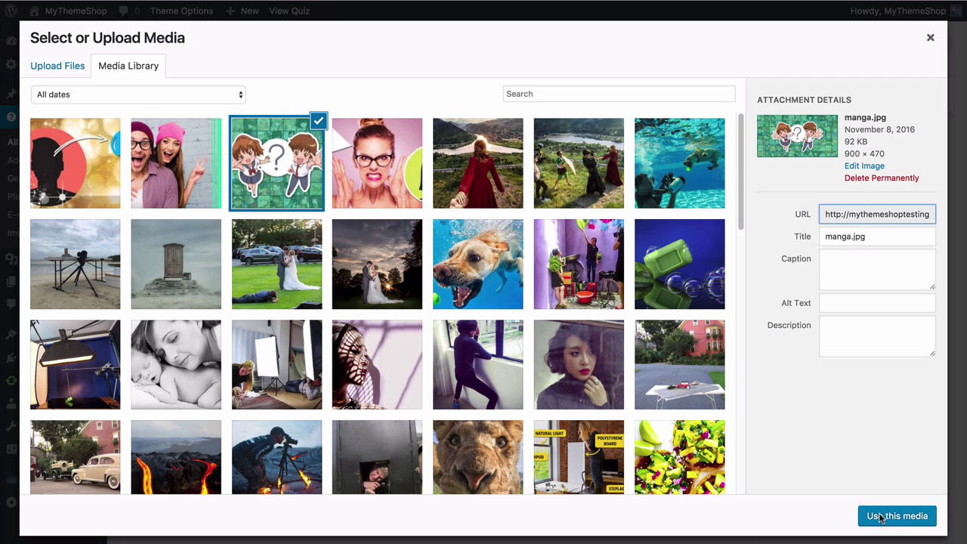
pyautogui.click(882, 518)
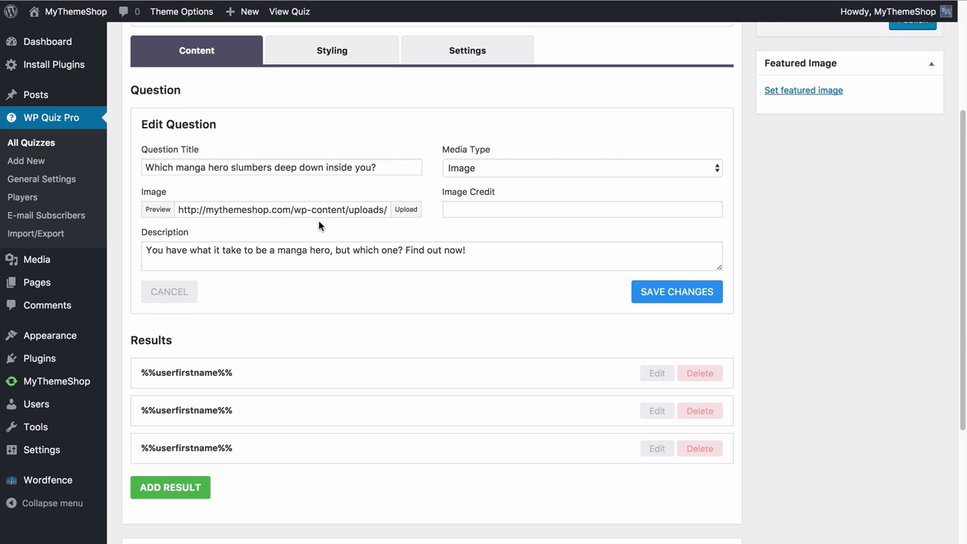
# Select the whole text of the question's Description field.
pyautogui.scroll(-1, 318, 224)
pyautogui.click(506, 248)
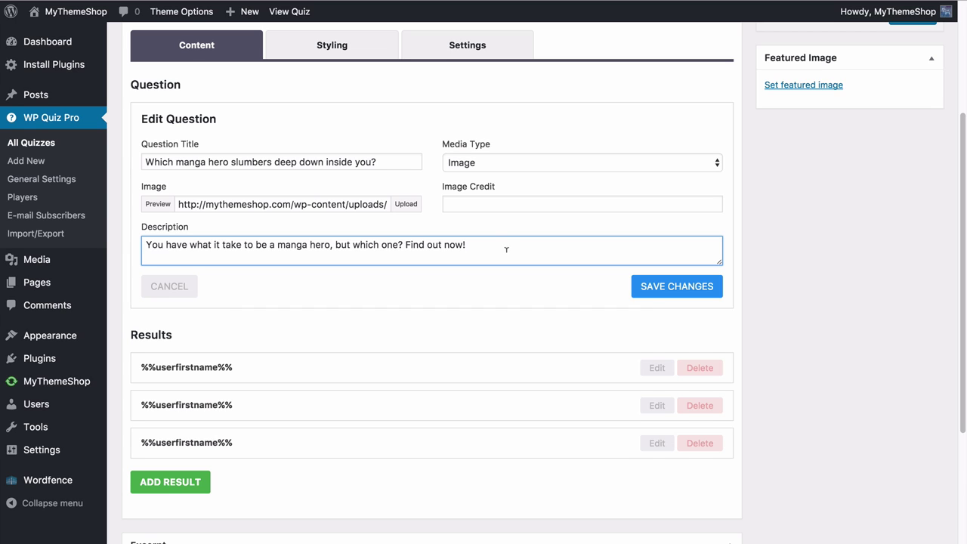
pyautogui.moveTo(495, 244); pyautogui.dragTo(54, 242)
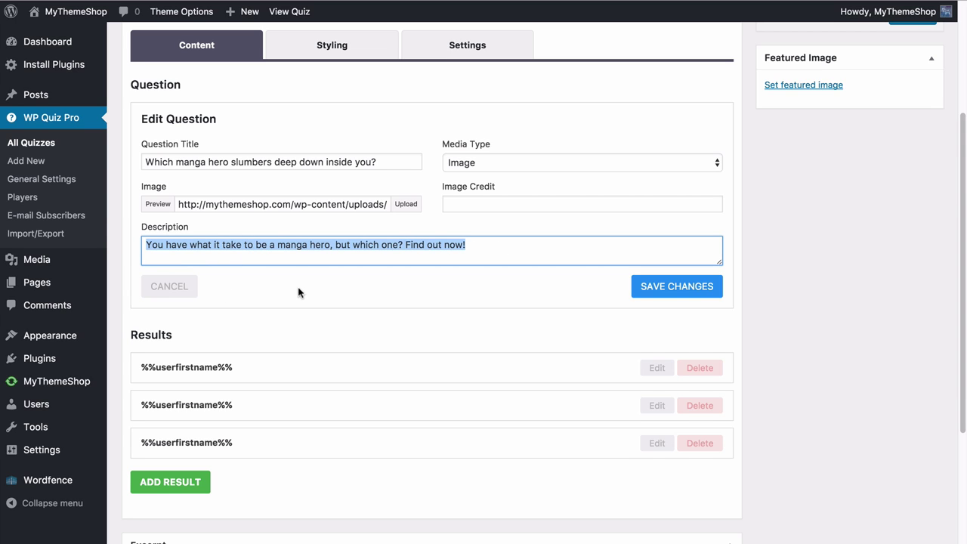
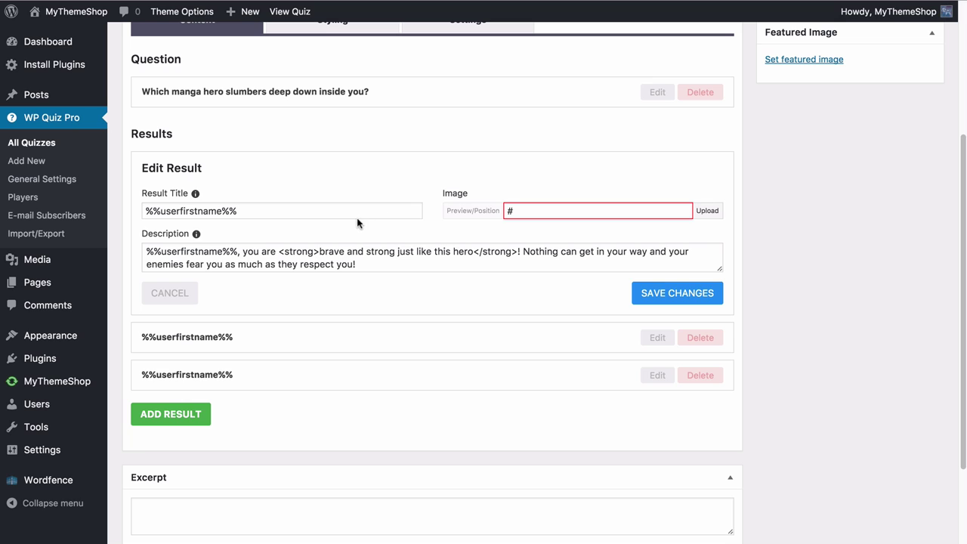
# Delete the '#' placeholder from the first result's Image URL field, leaving it empty.
pyautogui.moveTo(195, 195)
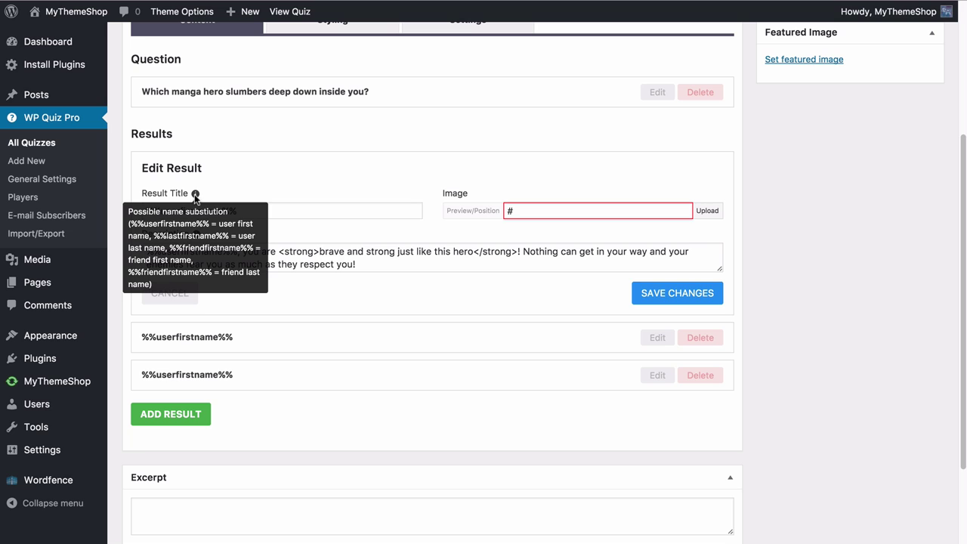
pyautogui.moveTo(250, 210); pyautogui.dragTo(221, 211)
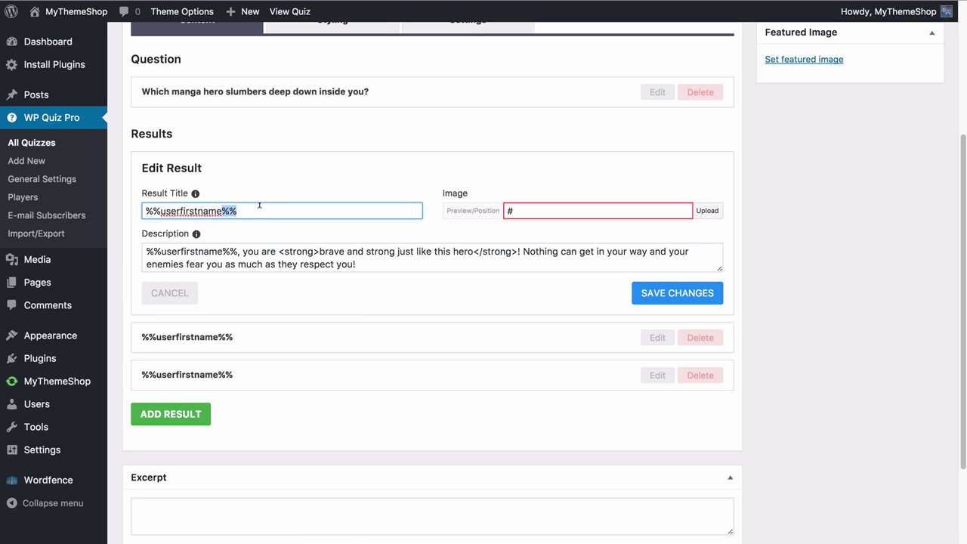
pyautogui.click(268, 232)
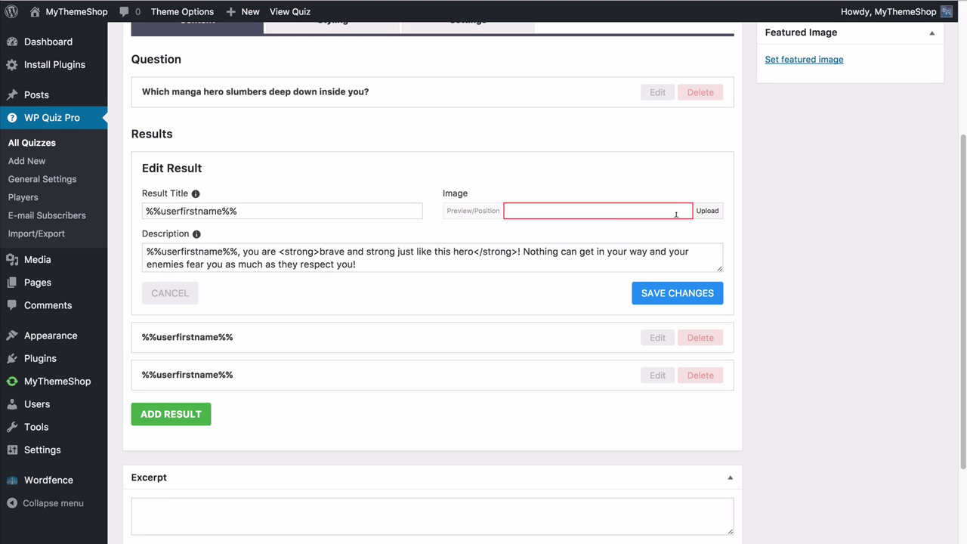
pyautogui.click(706, 216)
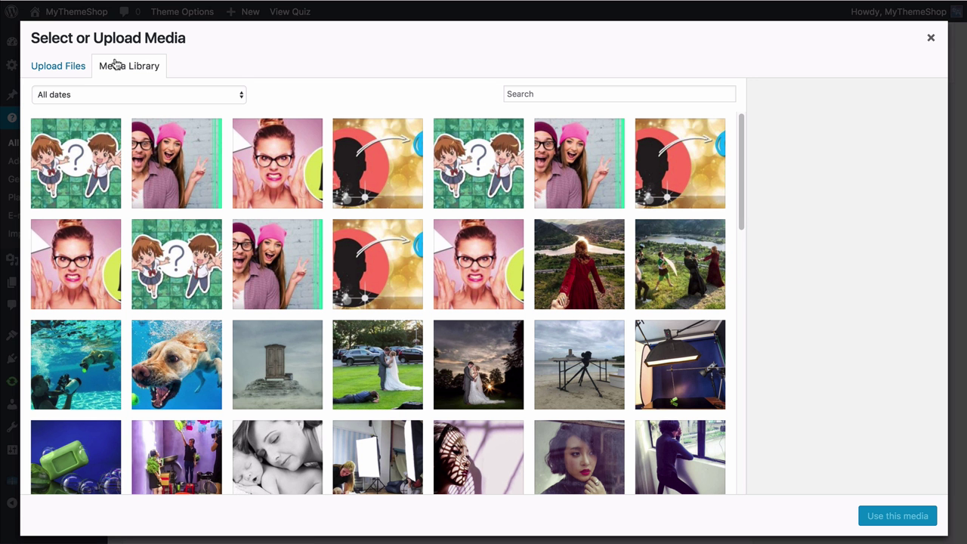
# Upload goku.jpg from the computer and use it as the first result's image.
pyautogui.click(47, 66)
pyautogui.click(503, 272)
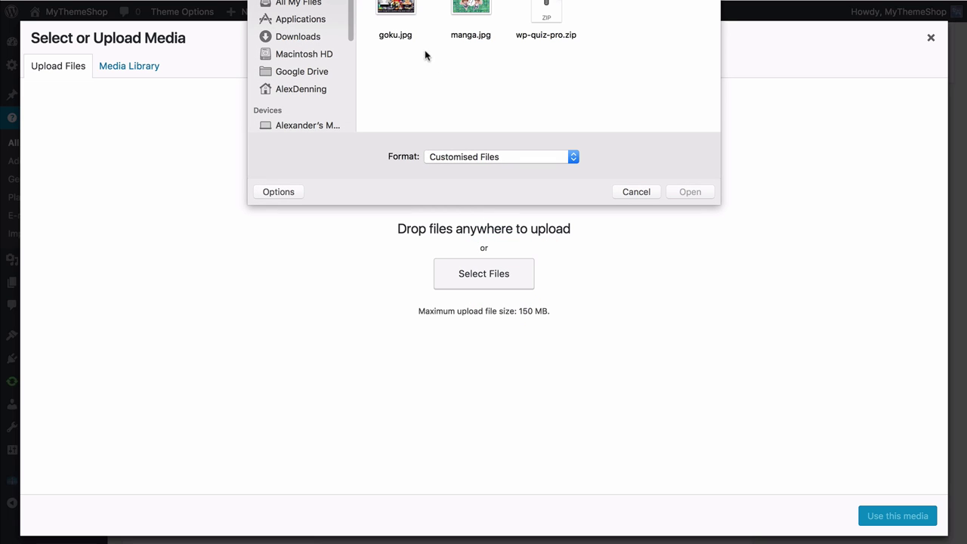
pyautogui.click(396, 27)
pyautogui.click(682, 189)
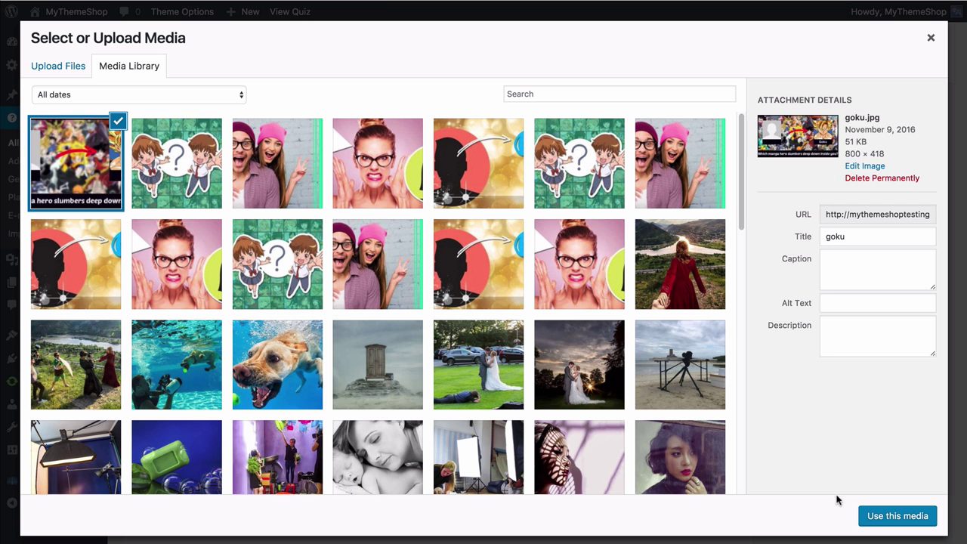
pyautogui.click(867, 516)
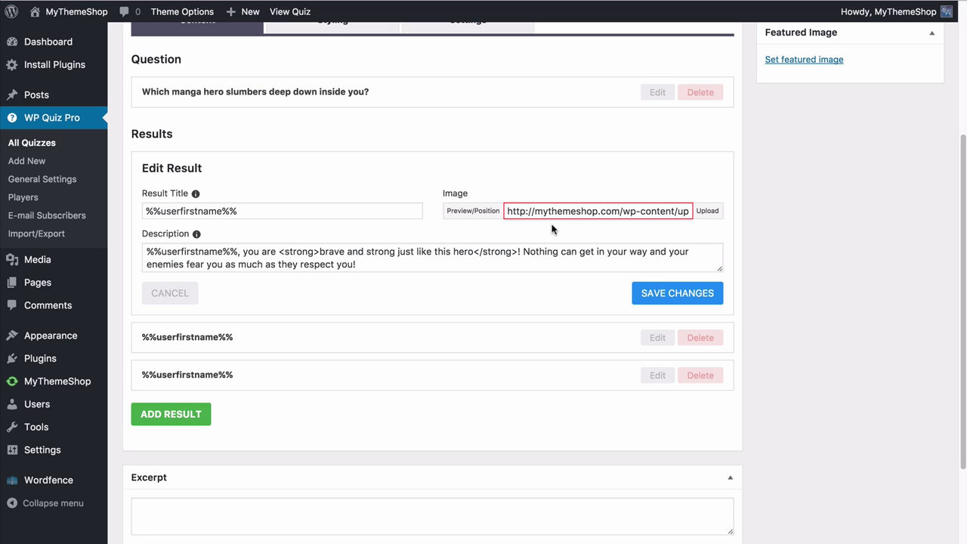
pyautogui.click(479, 210)
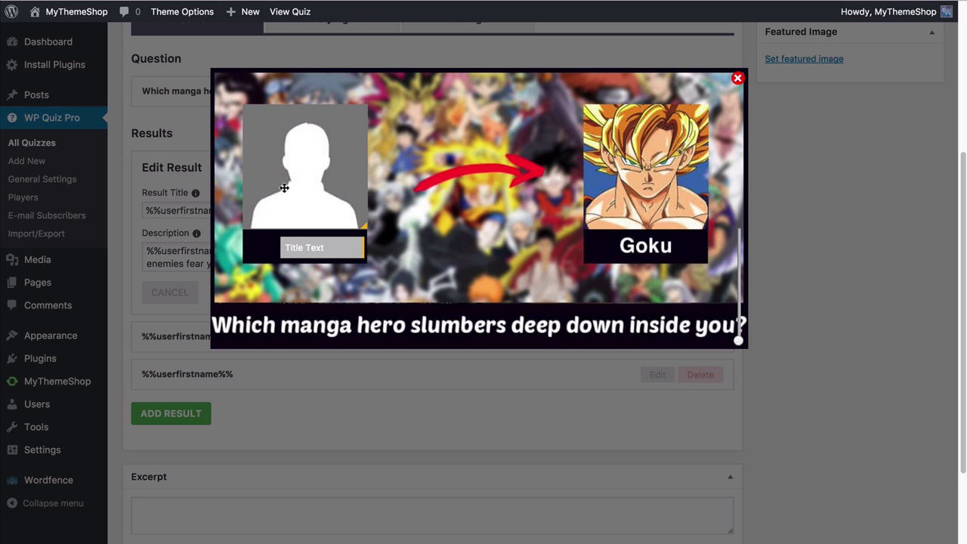
# Drag the profile silhouette and Title Text onto the Goku image and round the silhouette.
pyautogui.moveTo(289, 182)
pyautogui.mouseDown()
pyautogui.moveTo(426, 196)
pyautogui.moveTo(290, 183)
pyautogui.mouseUp()
pyautogui.moveTo(311, 249)
pyautogui.mouseDown()
pyautogui.moveTo(278, 249)
pyautogui.moveTo(372, 285)
pyautogui.moveTo(295, 247)
pyautogui.mouseUp()
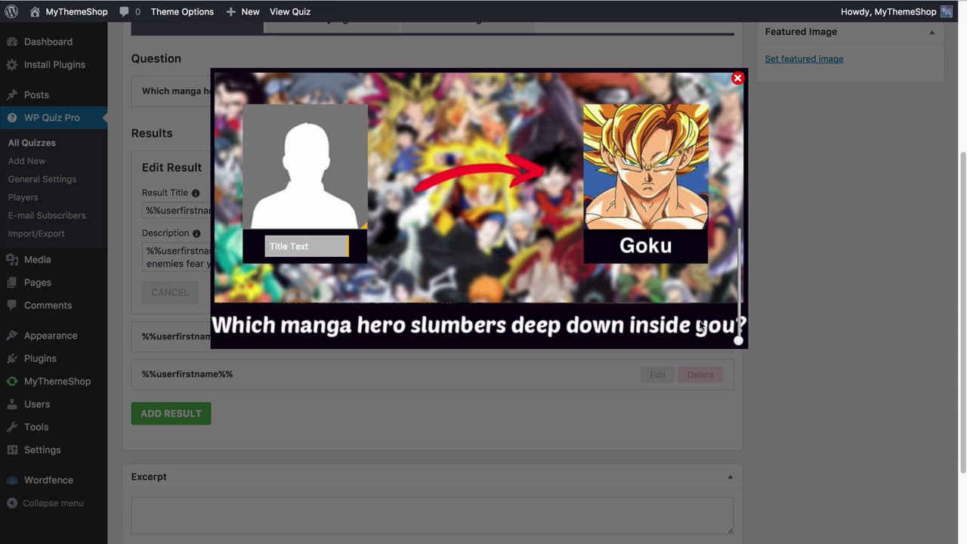
pyautogui.moveTo(739, 341)
pyautogui.mouseDown()
pyautogui.moveTo(734, 237)
pyautogui.moveTo(738, 340)
pyautogui.mouseUp()
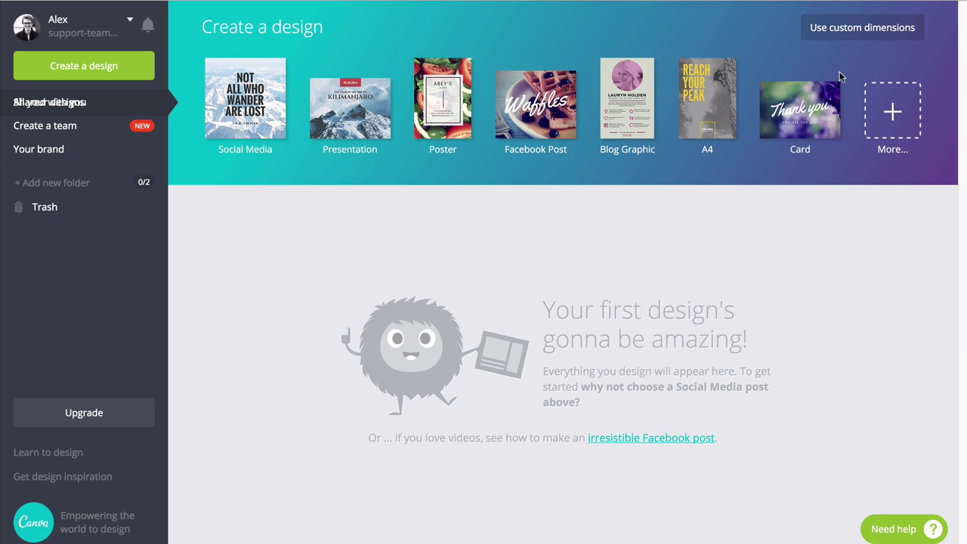
# Create a YouTube Channel Art design from Canva's full list of design types.
pyautogui.click(875, 100)
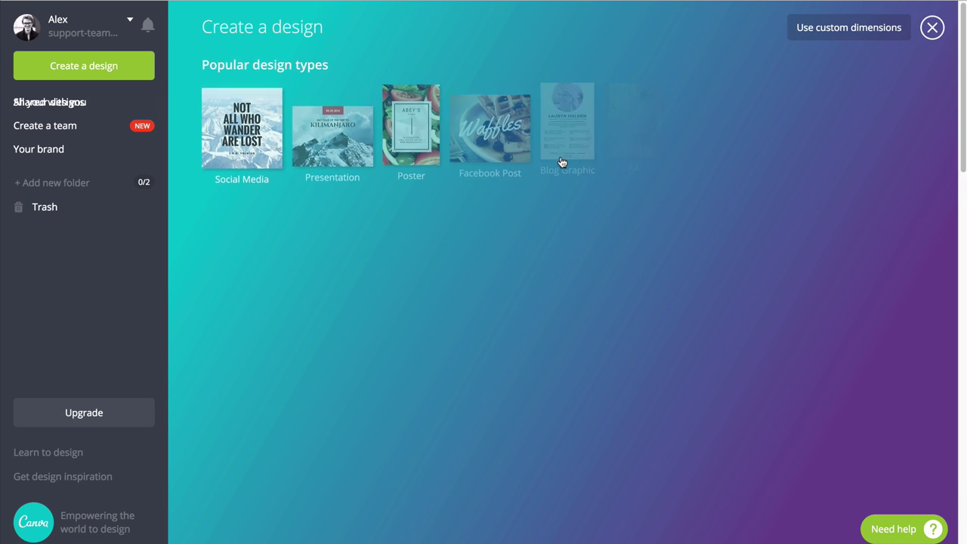
pyautogui.scroll(-1, 562, 161)
pyautogui.scroll(-7, 563, 161)
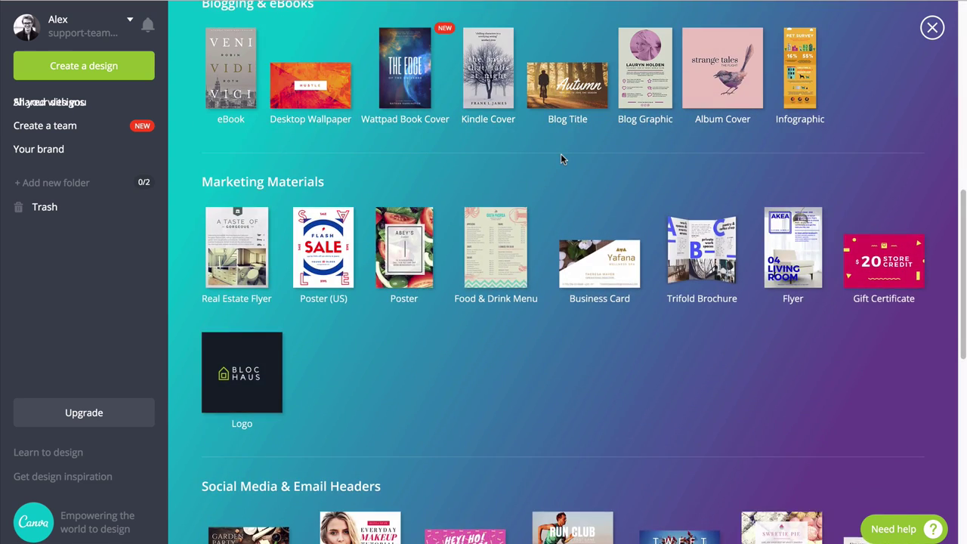
pyautogui.scroll(-3, 561, 153)
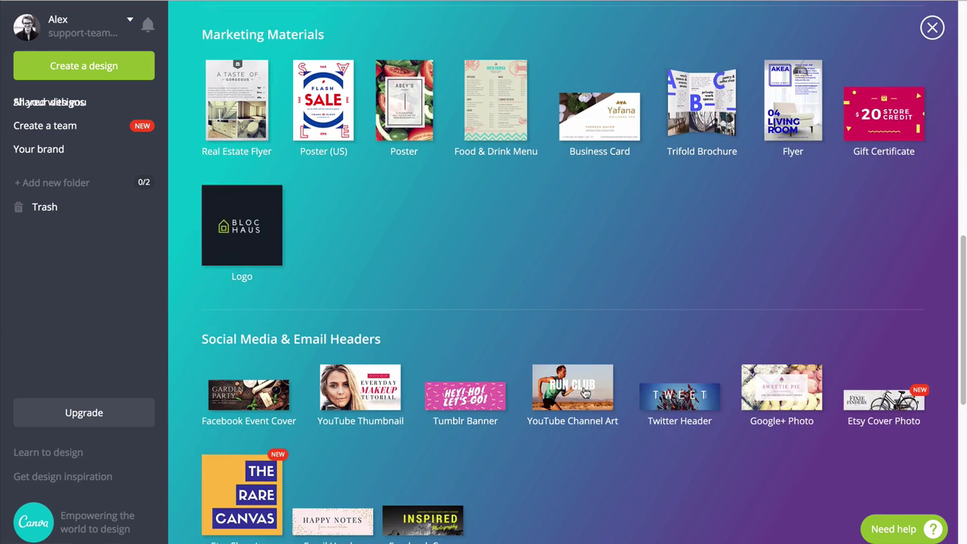
pyautogui.click(579, 391)
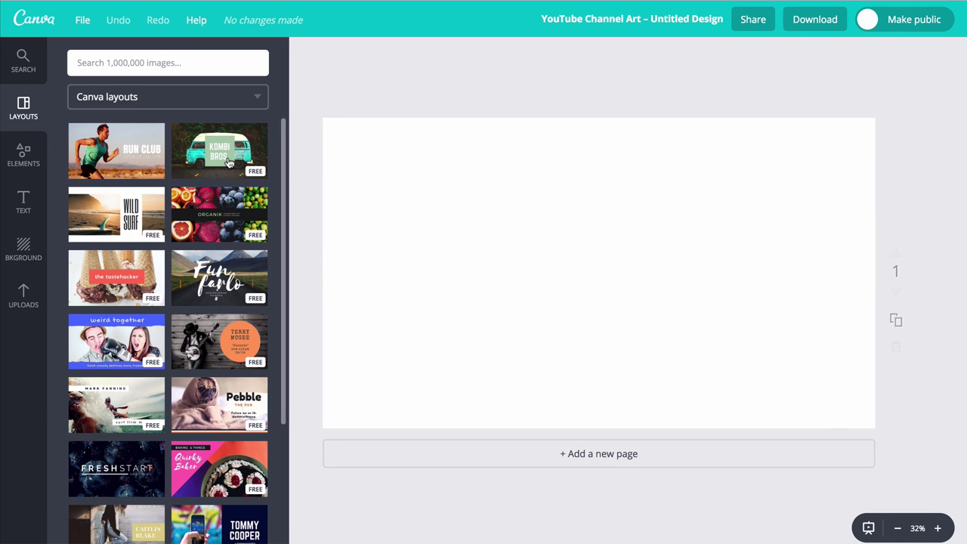
# Apply the Kombi Bros. layout and move its green text box to the right.
pyautogui.click(227, 156)
pyautogui.click(561, 214)
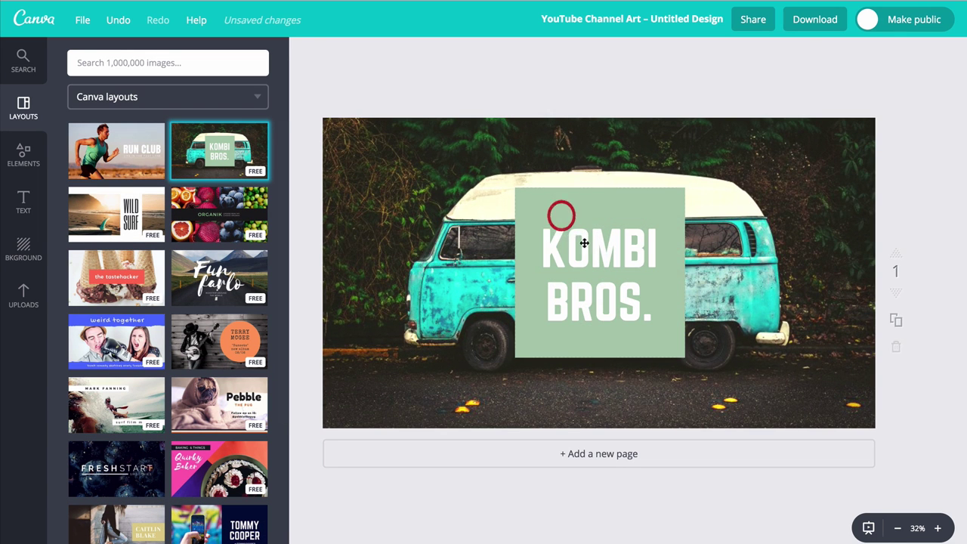
pyautogui.keyDown('shift'); pyautogui.click(595, 254); pyautogui.keyUp('shift')
pyautogui.moveTo(559, 198); pyautogui.dragTo(703, 196)
pyautogui.click(703, 196)
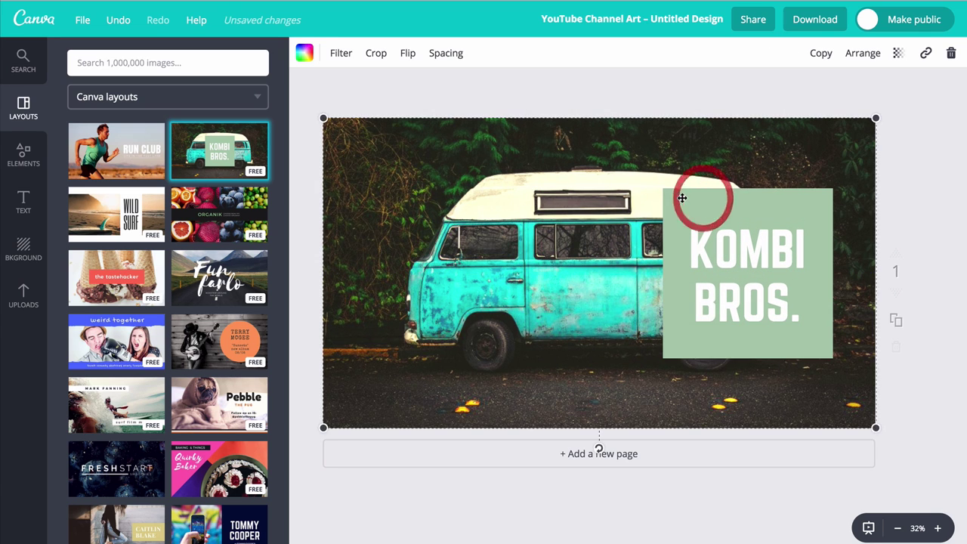
# Duplicate the green box with Ctrl+D and place the copy left of the van.
pyautogui.click(682, 196)
pyautogui.hotkey('ctrl', 'd')
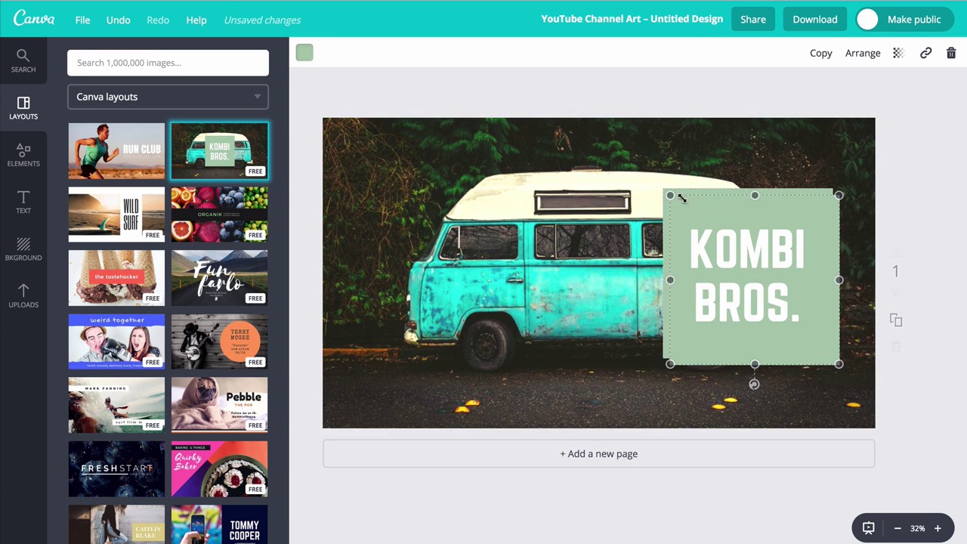
pyautogui.moveTo(682, 198); pyautogui.dragTo(410, 206)
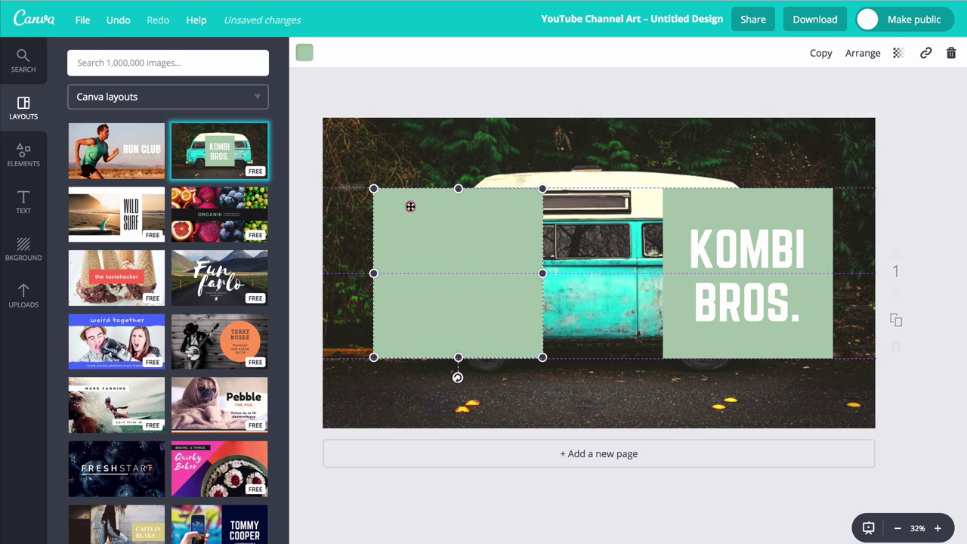
pyautogui.click(557, 186)
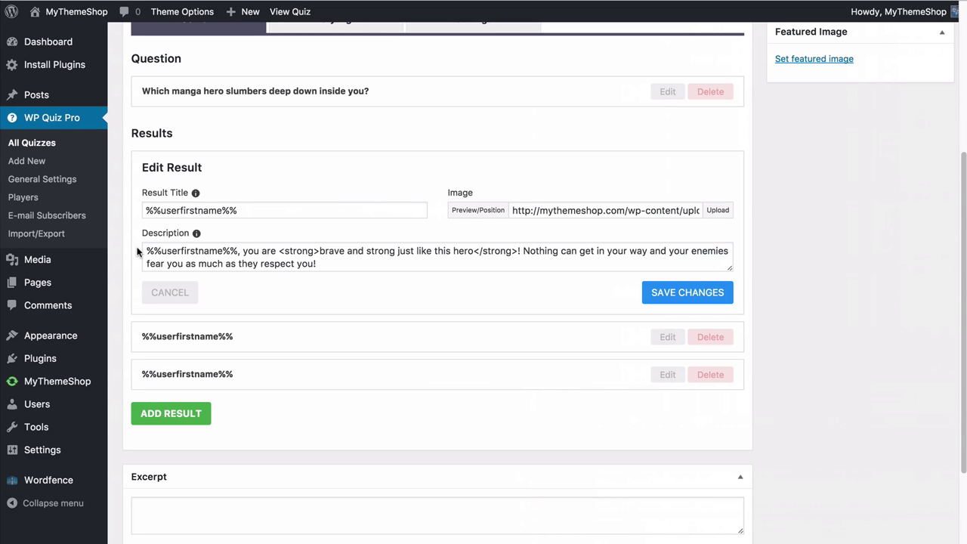
# Save the first result, re-save the second and third results, and discard a new empty result.
pyautogui.moveTo(195, 235)
pyautogui.click(654, 293)
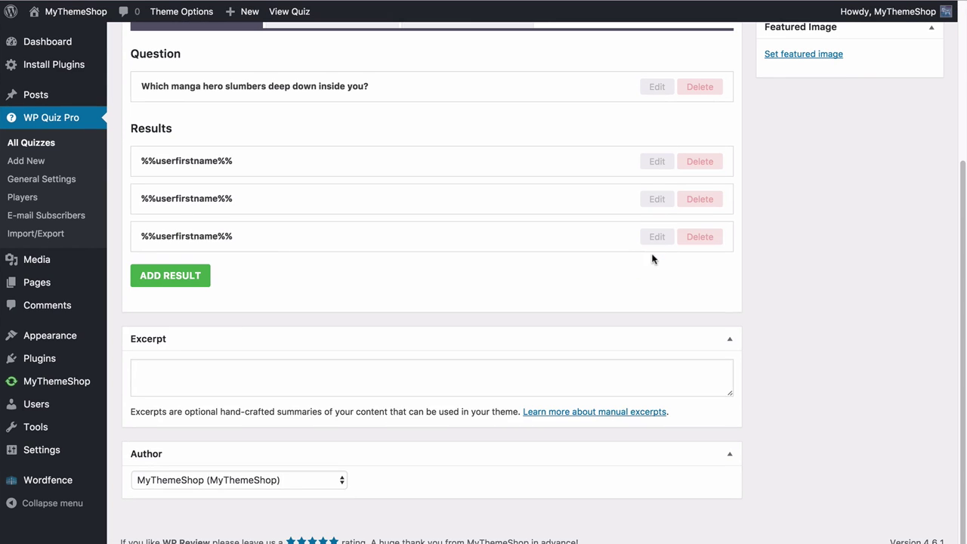
pyautogui.click(654, 199)
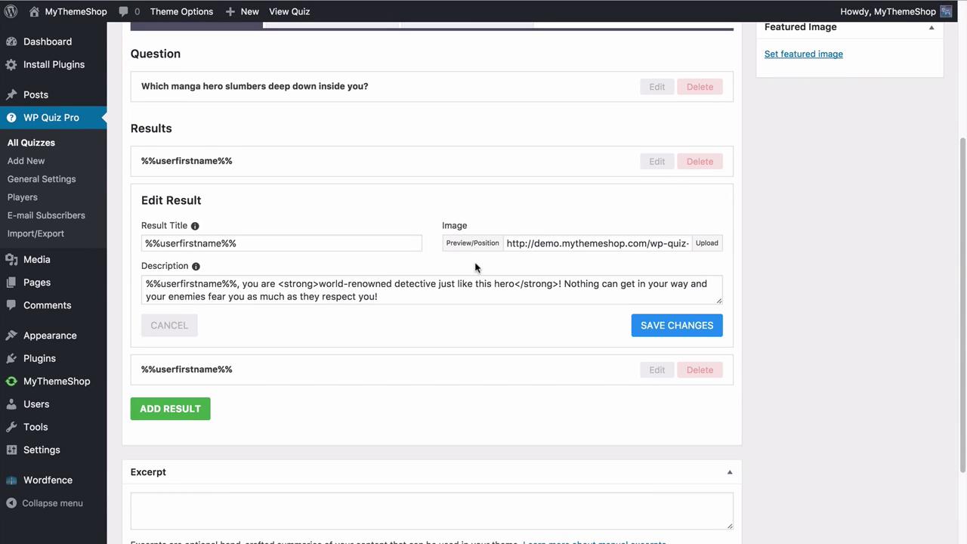
pyautogui.scroll(-1, 475, 267)
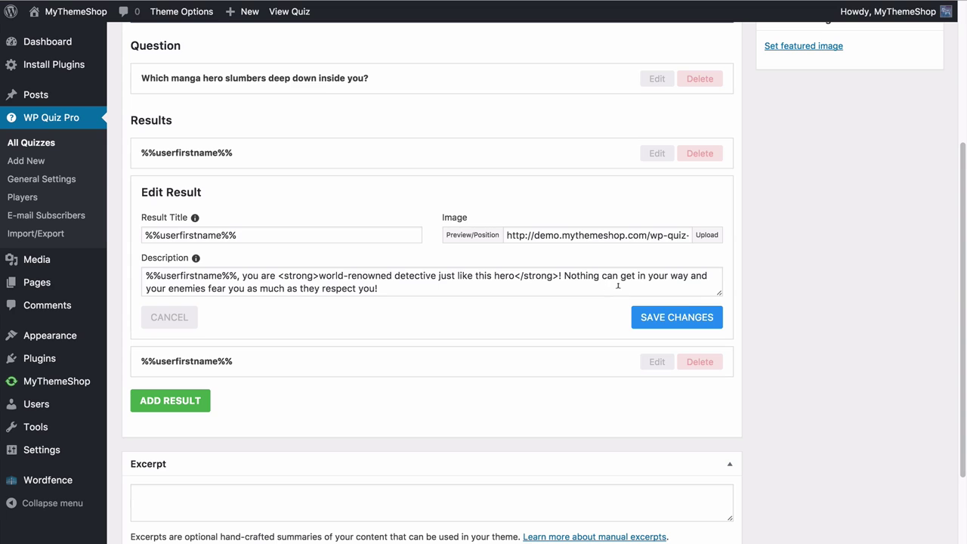
pyautogui.click(684, 319)
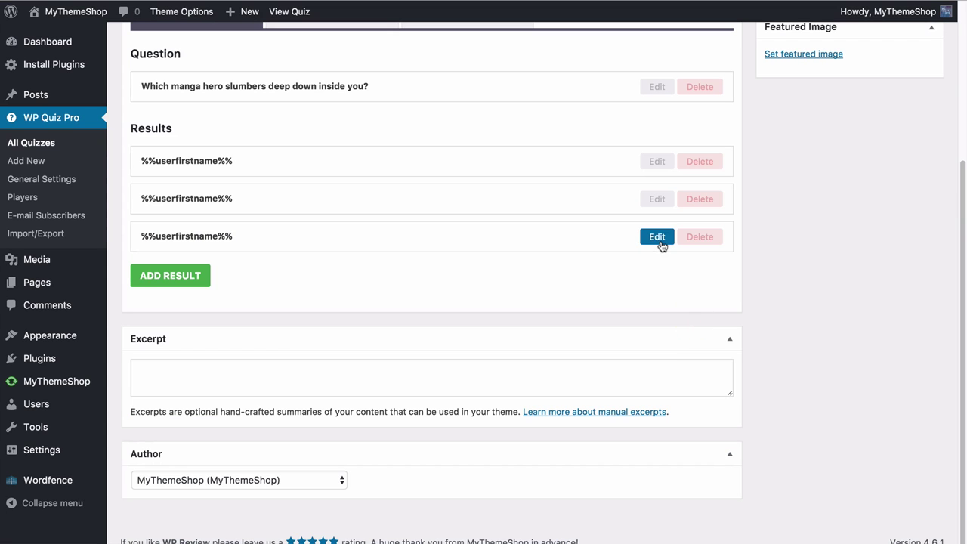
pyautogui.click(656, 237)
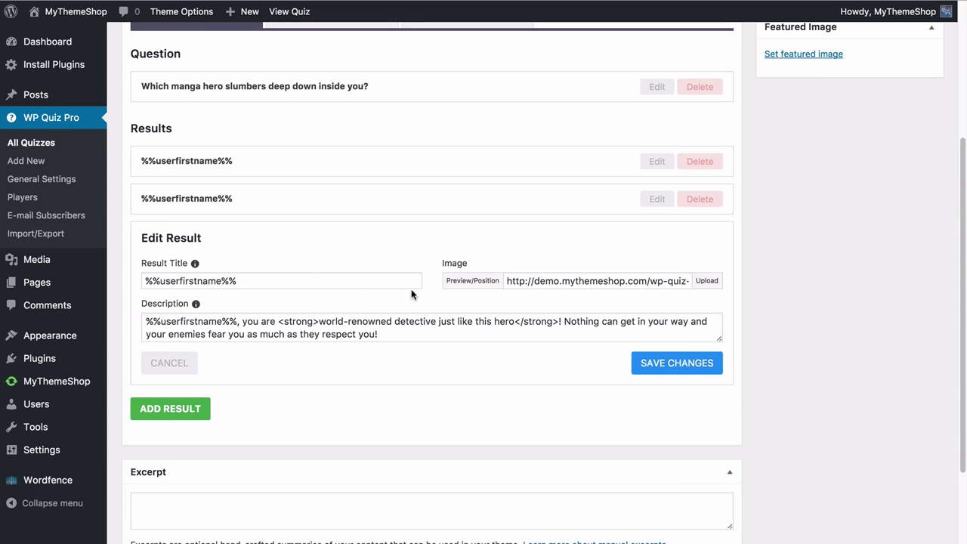
pyautogui.click(640, 363)
pyautogui.click(163, 285)
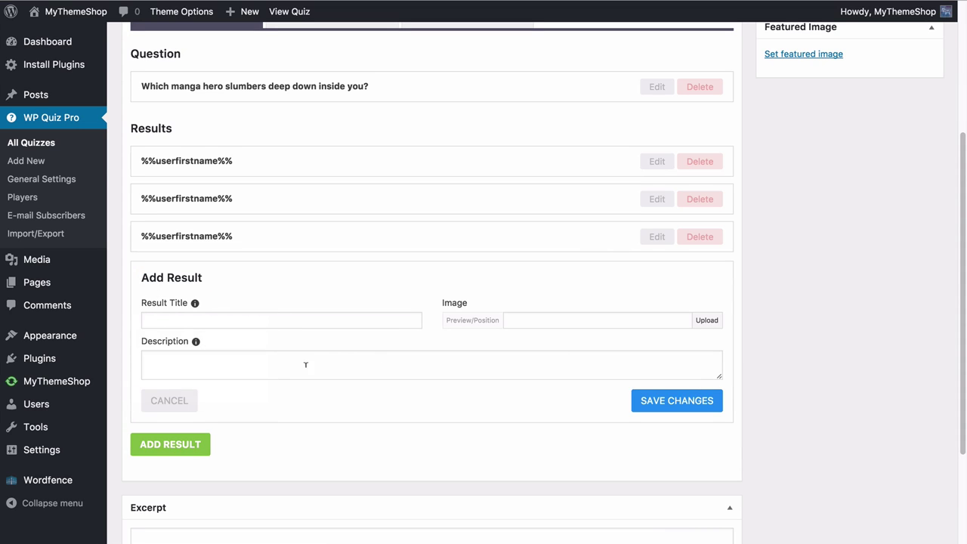
pyautogui.click(181, 405)
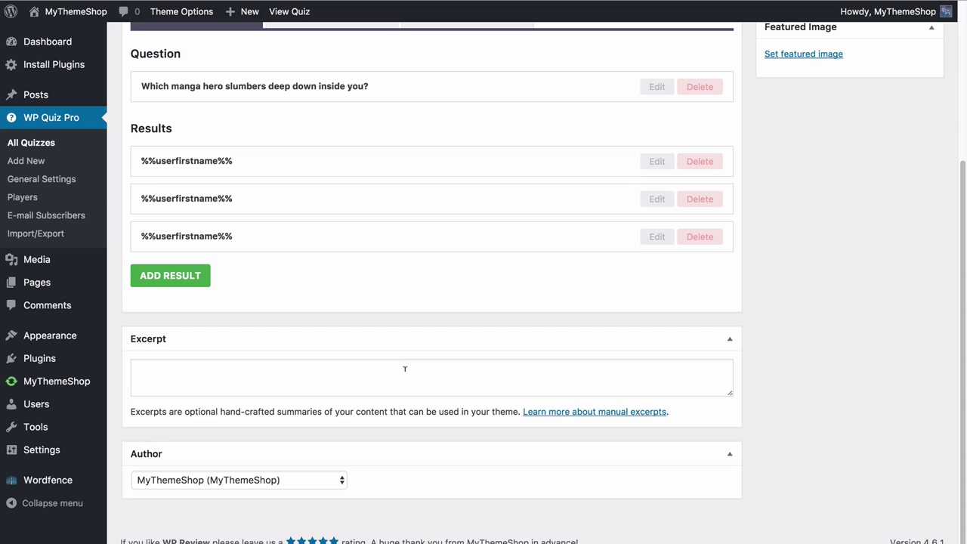
# Save the quiz as pending review and preview it on the live site.
pyautogui.scroll(5, 405, 368)
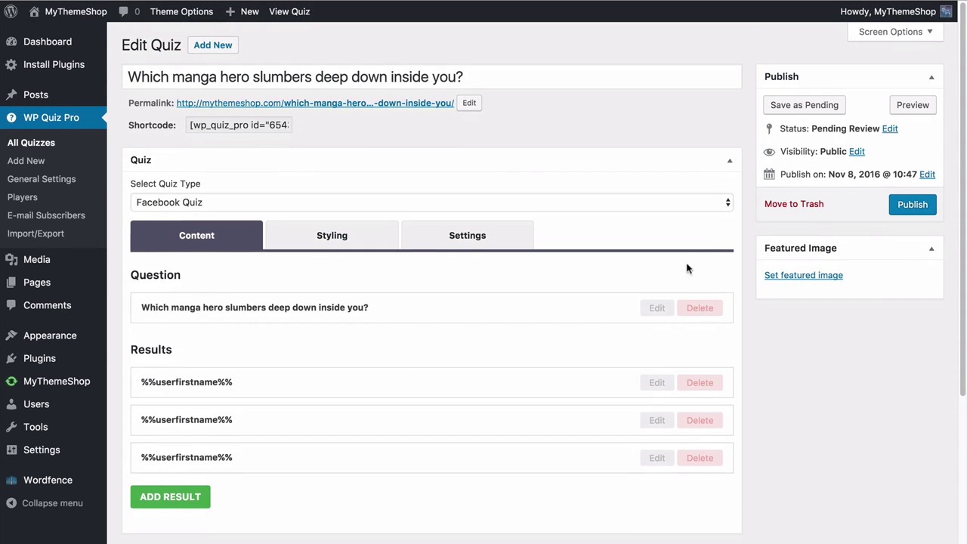
pyautogui.click(842, 106)
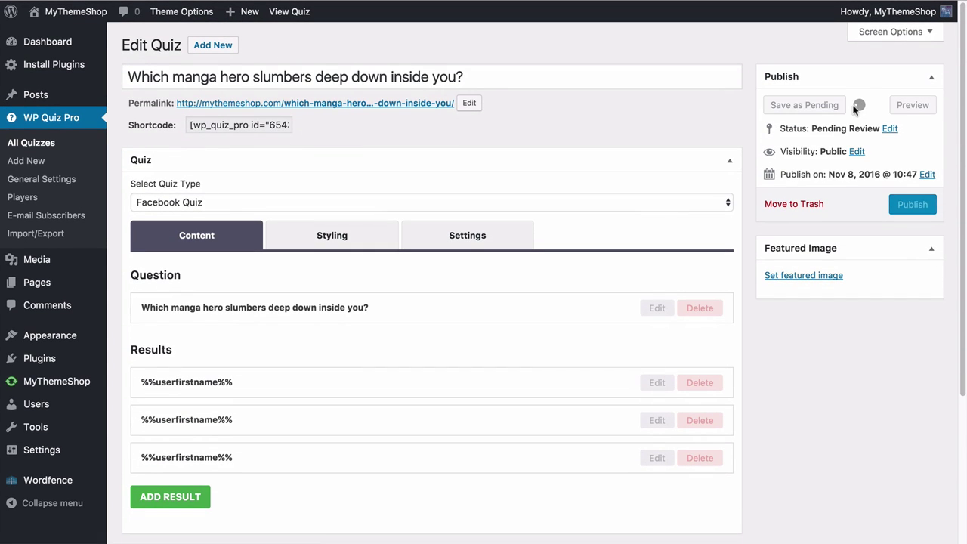
pyautogui.click(913, 144)
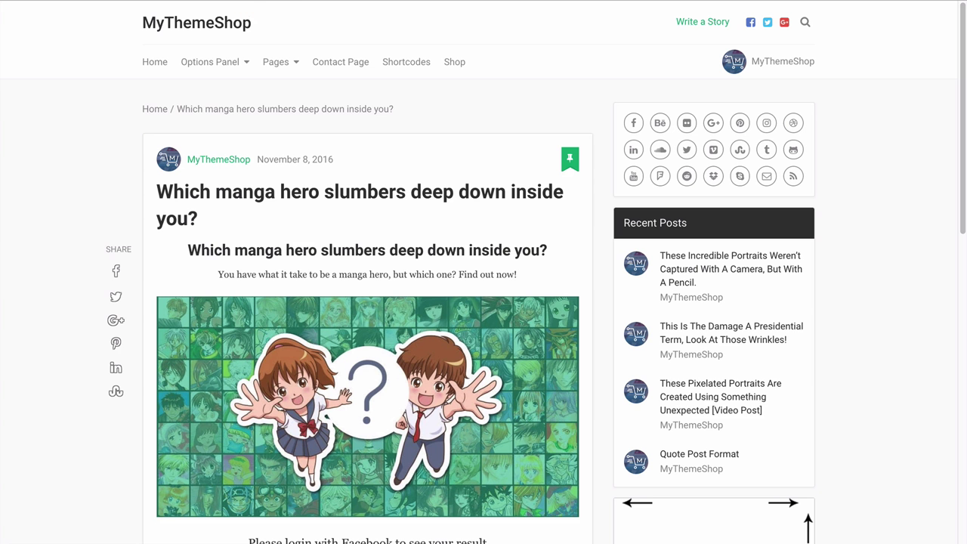
# Scroll down the quiz preview and start Login with Facebook to reveal the result.
pyautogui.scroll(-1, 58, 214)
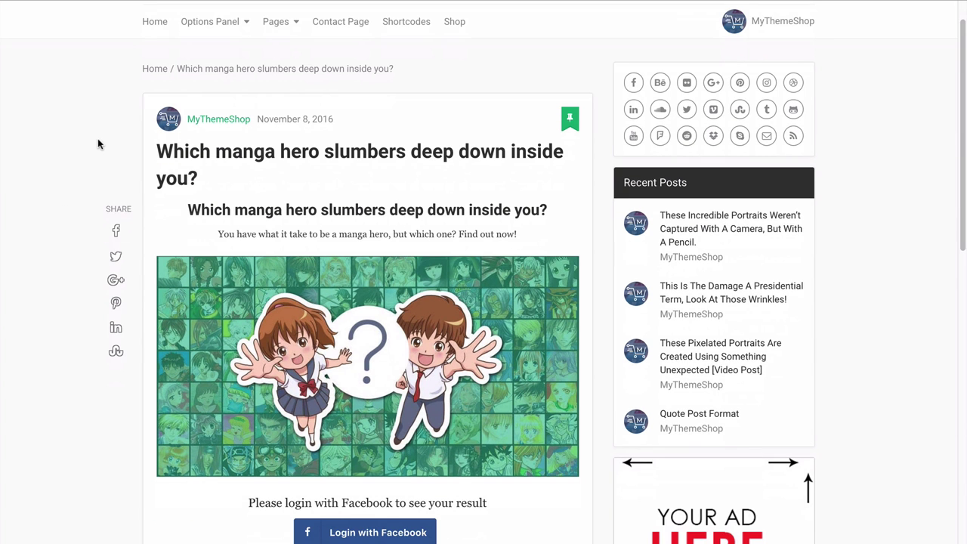
pyautogui.scroll(-2, 97, 144)
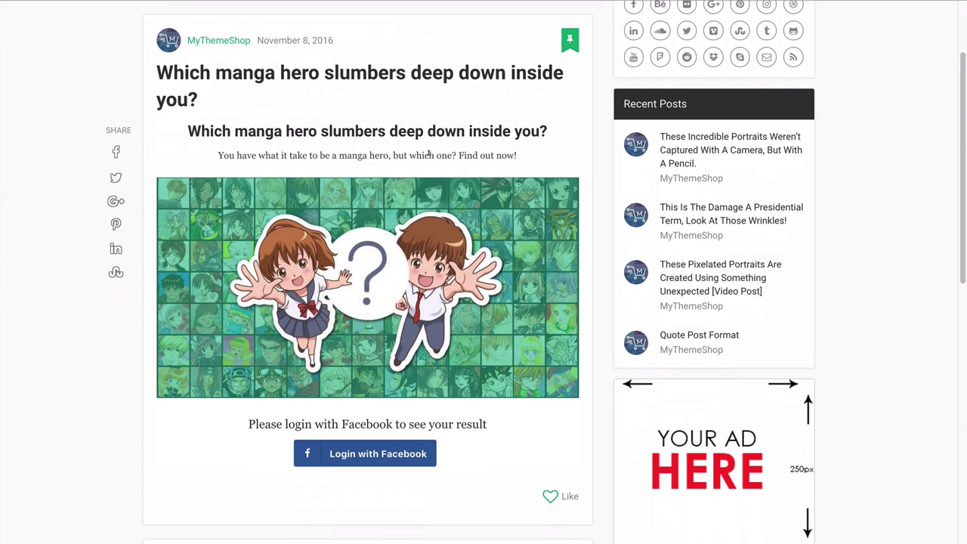
pyautogui.scroll(-1, 428, 153)
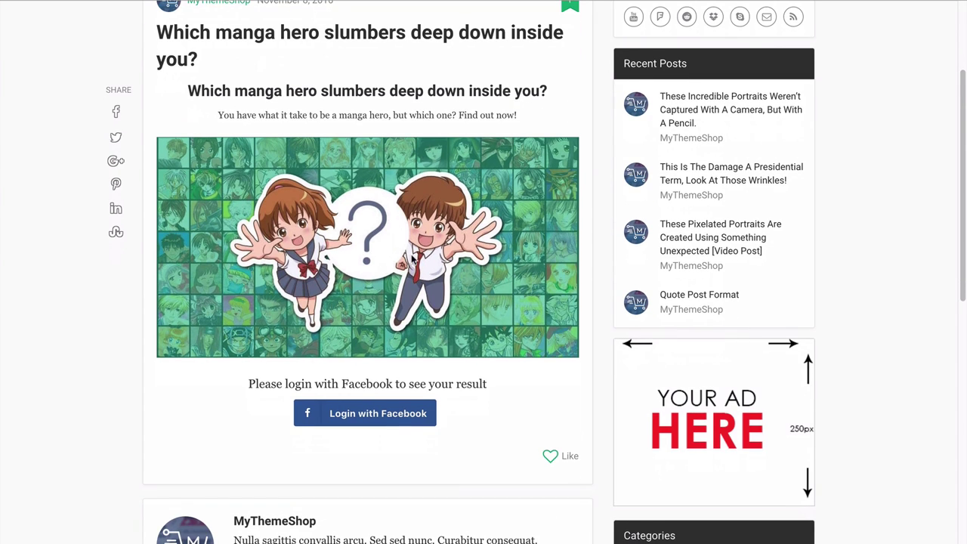
pyautogui.scroll(-2, 412, 259)
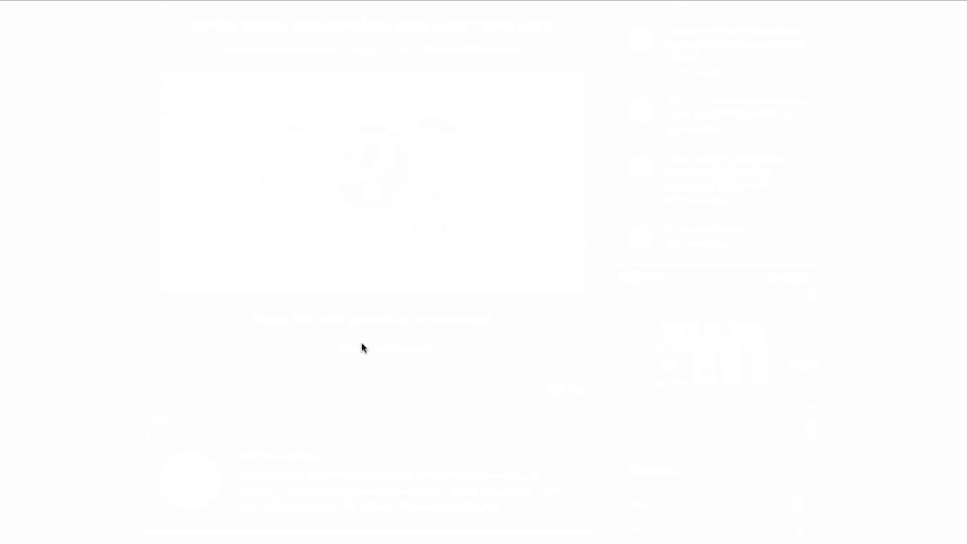
pyautogui.click(362, 348)
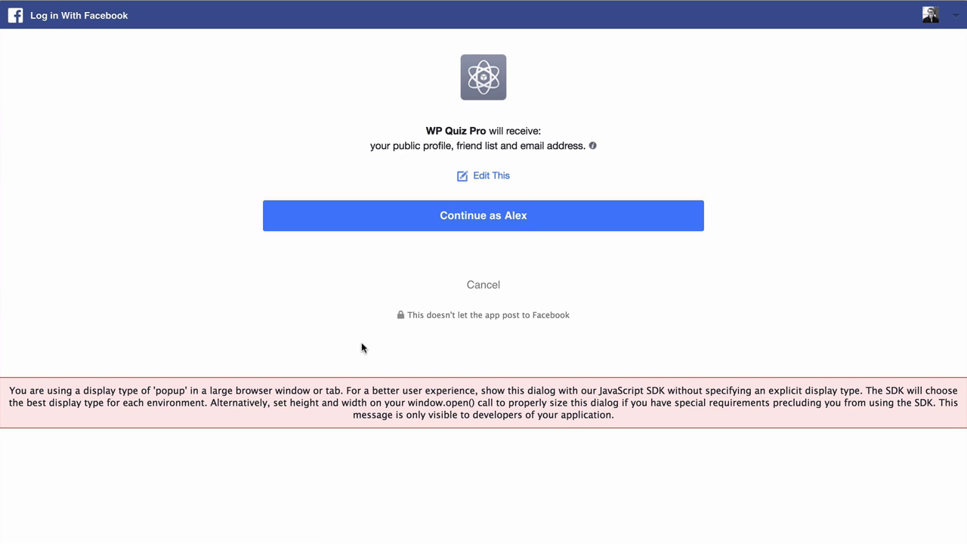
# Approve Facebook access, review the personalised L Lawliet result text, and share it on Facebook.
pyautogui.click(468, 229)
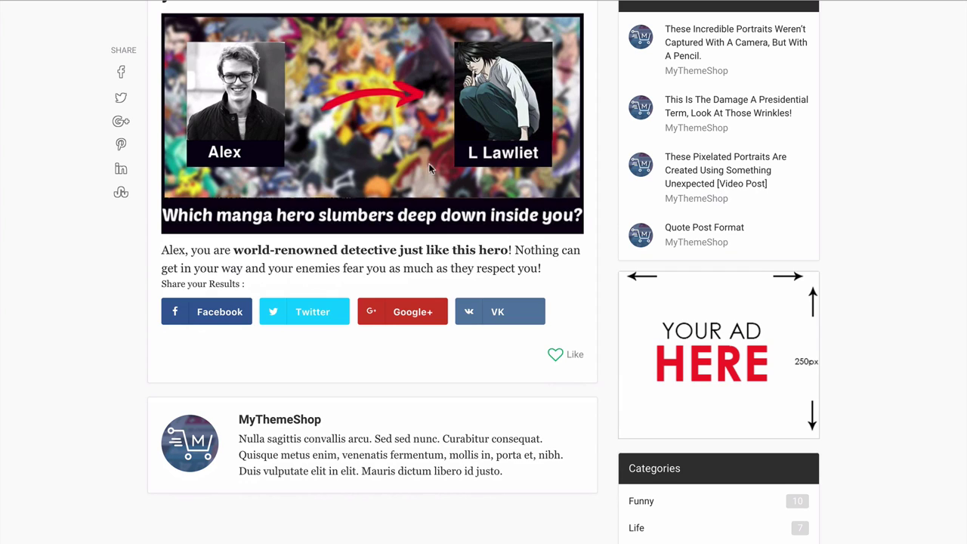
pyautogui.doubleClick(174, 250)
pyautogui.click(177, 251)
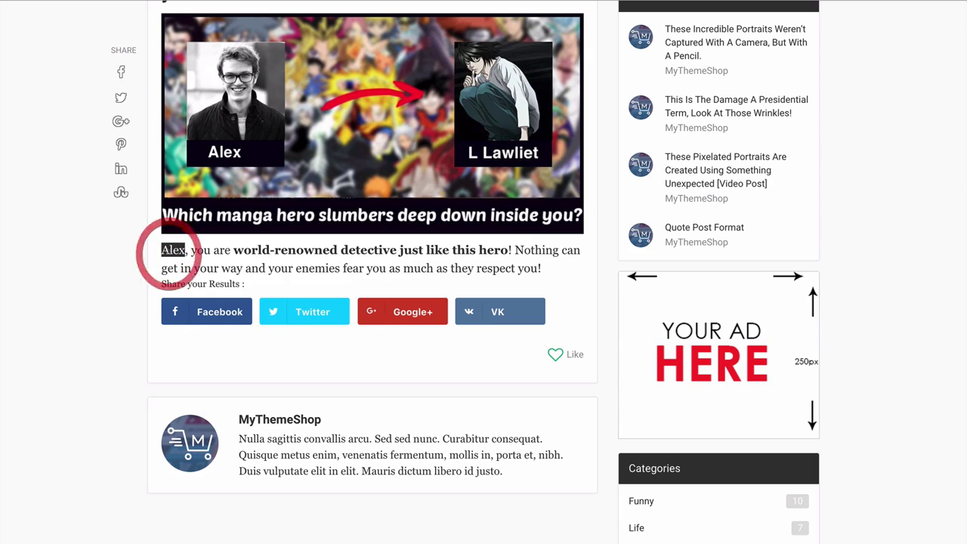
pyautogui.moveTo(551, 274); pyautogui.dragTo(219, 267)
pyautogui.click(219, 266)
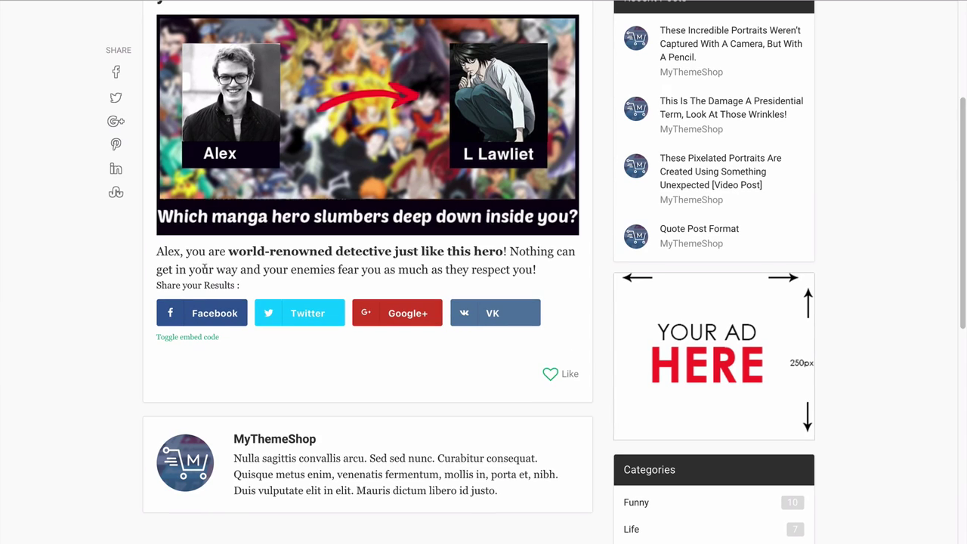
pyautogui.click(202, 311)
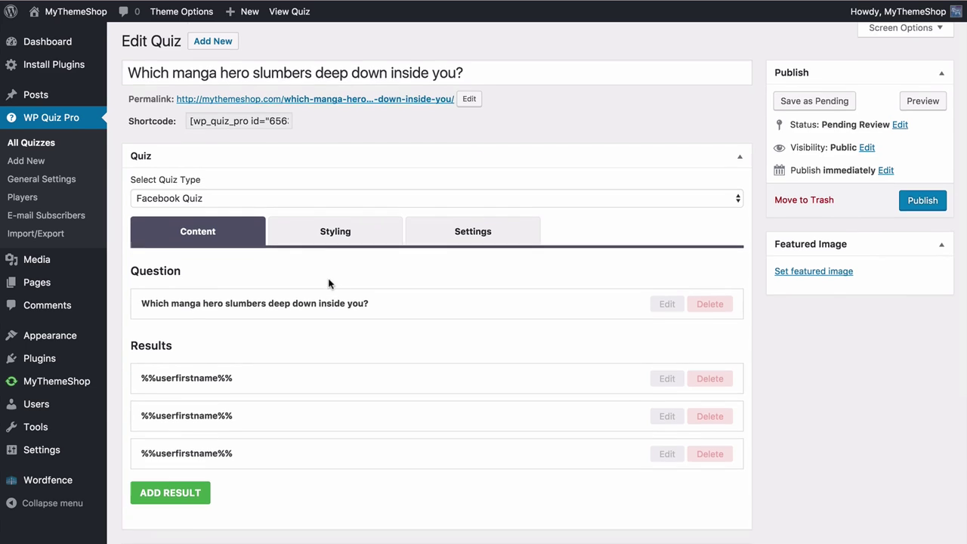
# In Styling, try grey and red for the question font colour, then clear it.
pyautogui.scroll(-5, 328, 284)
pyautogui.scroll(3, 328, 288)
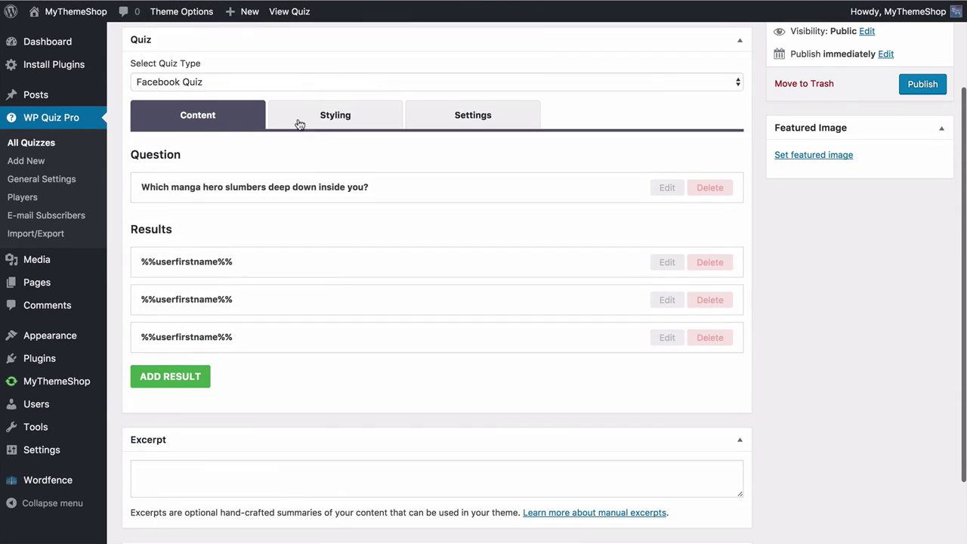
pyautogui.click(335, 121)
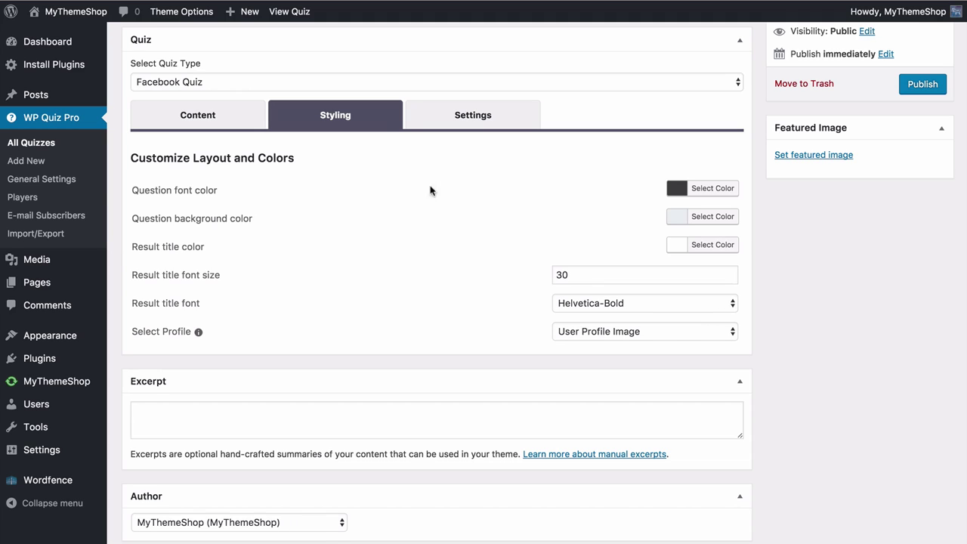
pyautogui.click(695, 189)
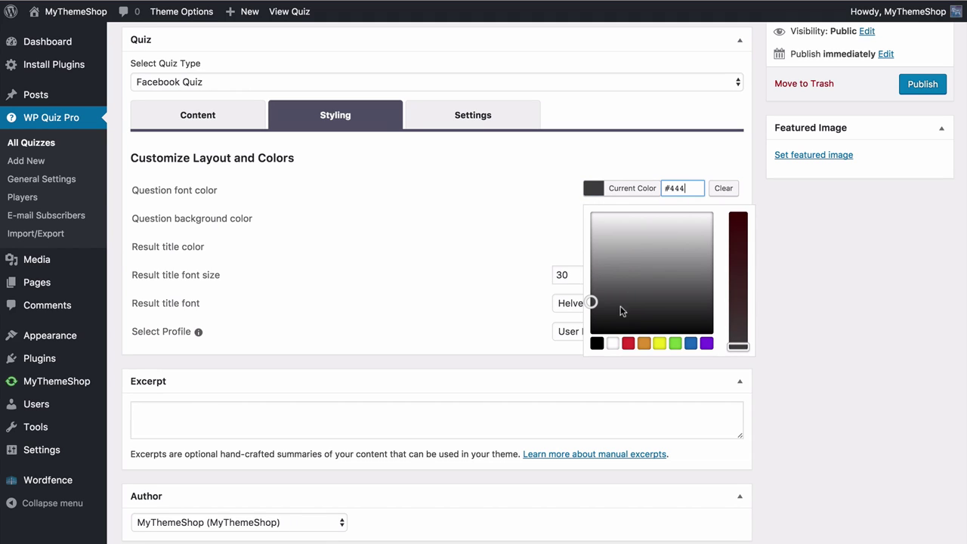
pyautogui.moveTo(592, 302); pyautogui.dragTo(643, 271)
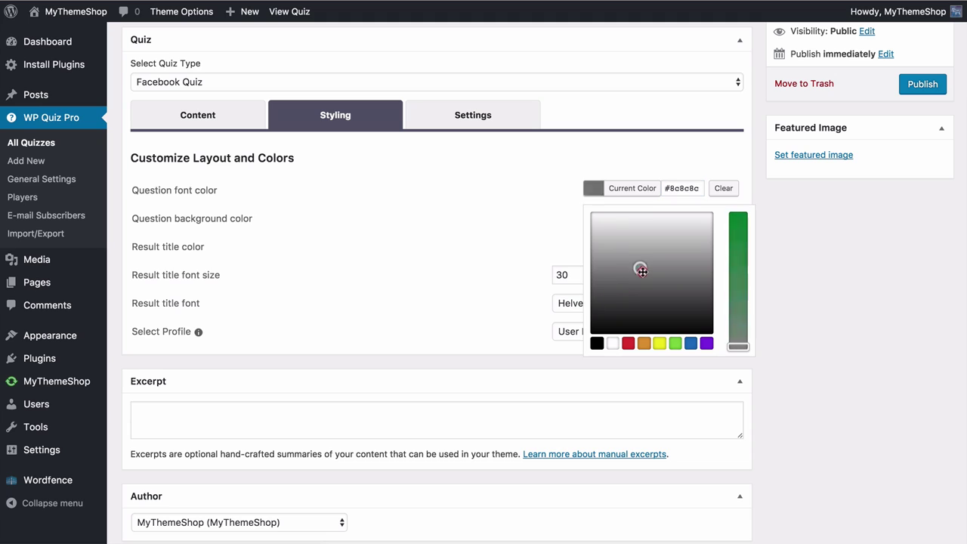
pyautogui.click(629, 344)
pyautogui.moveTo(748, 292); pyautogui.dragTo(739, 348)
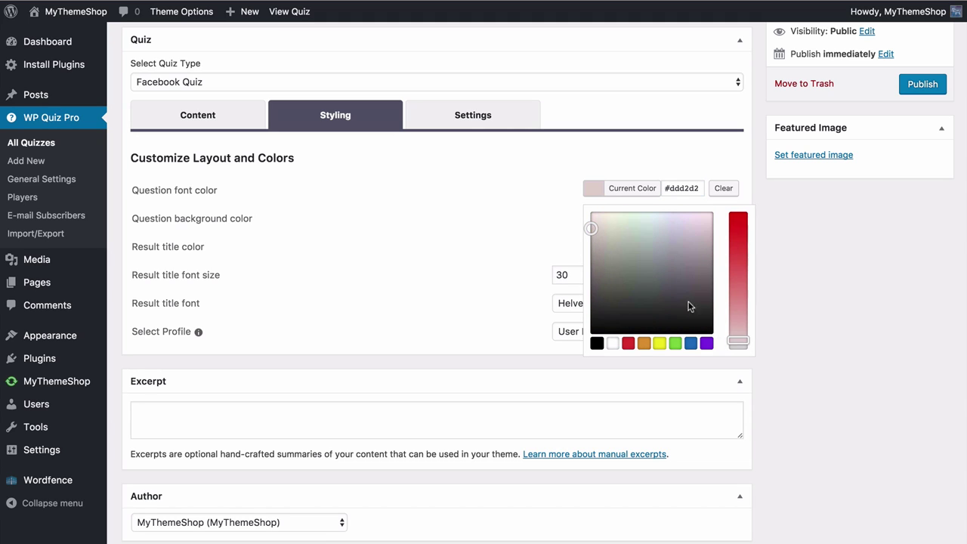
pyautogui.doubleClick(693, 188)
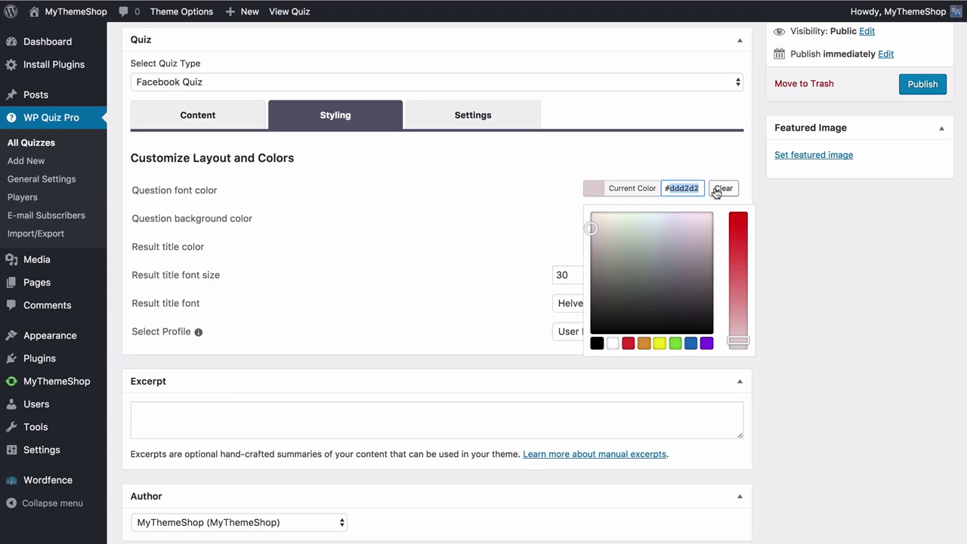
pyautogui.click(722, 189)
pyautogui.click(477, 215)
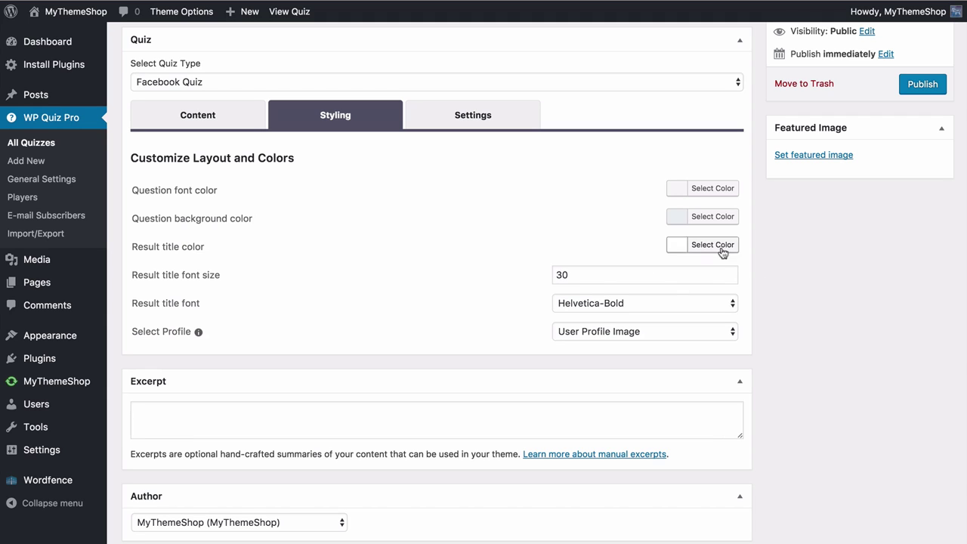
# Check the result title font size 30 and keep the Helvetica-Bold font.
pyautogui.scroll(-1, 529, 280)
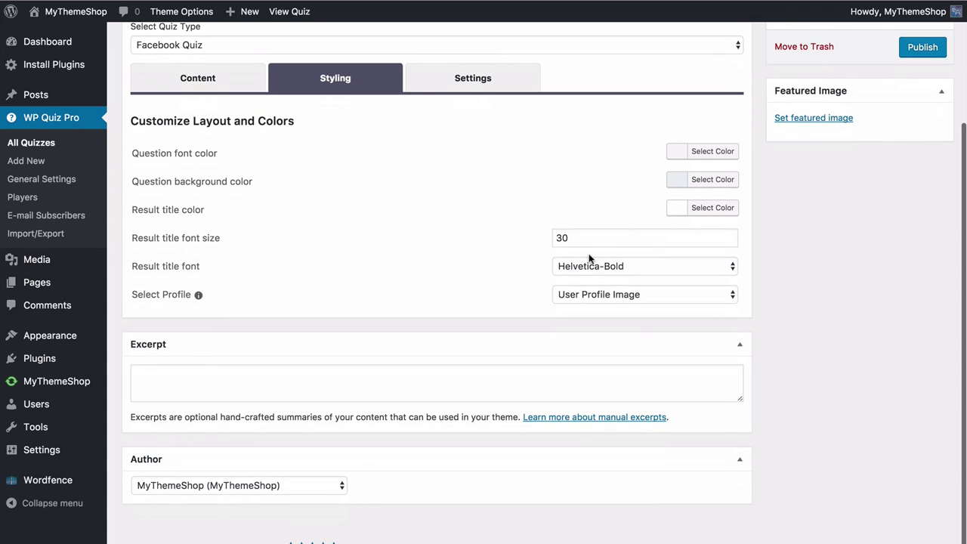
pyautogui.click(628, 230)
pyautogui.doubleClick(628, 231)
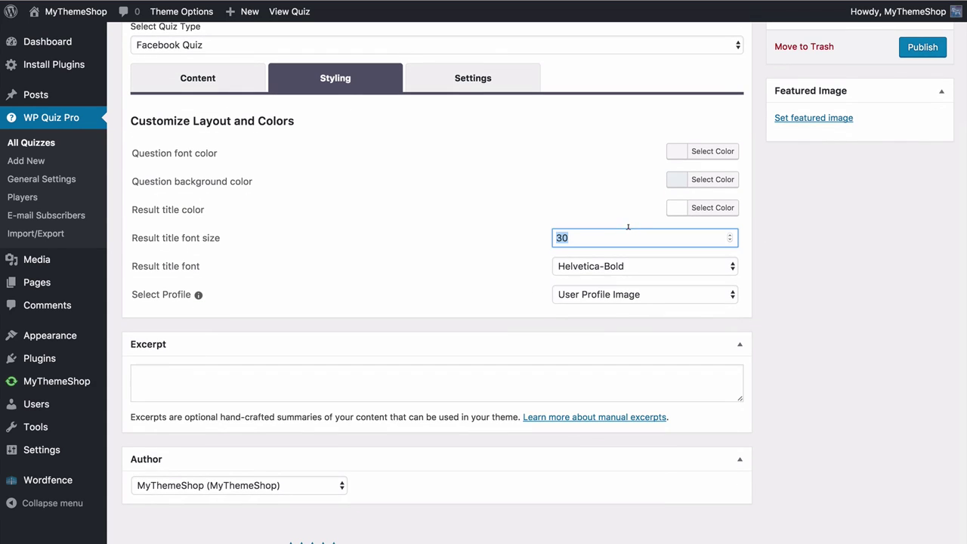
pyautogui.click(559, 269)
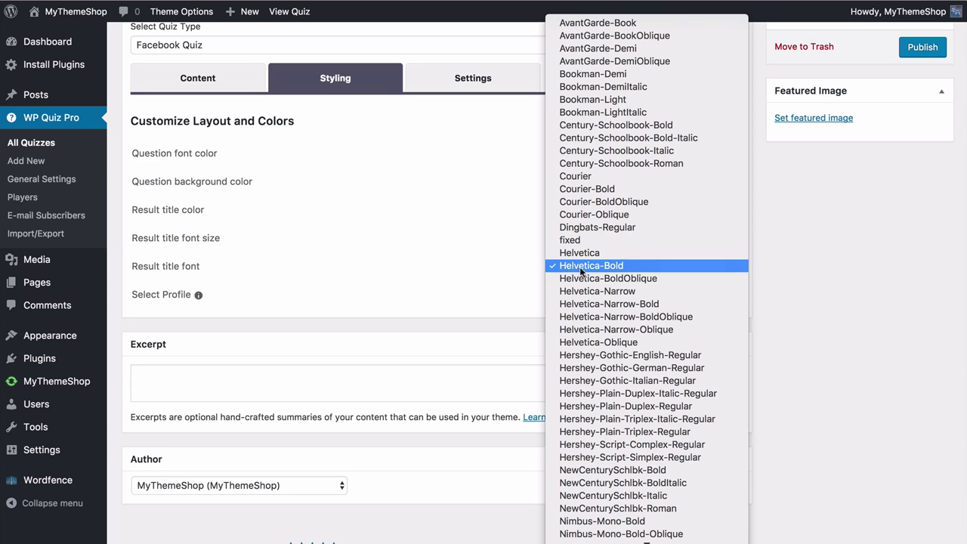
pyautogui.scroll(-5, 582, 391)
pyautogui.scroll(5, 582, 391)
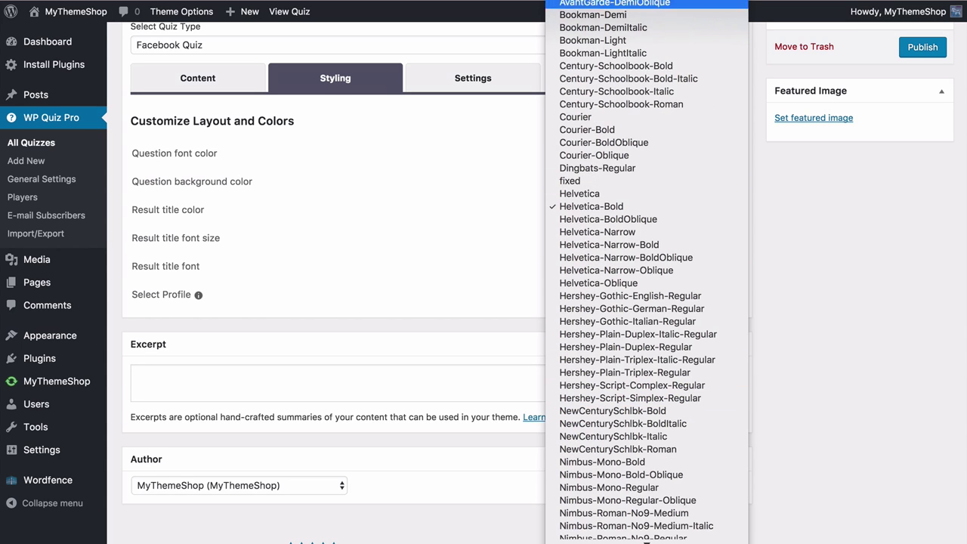
pyautogui.click(479, 292)
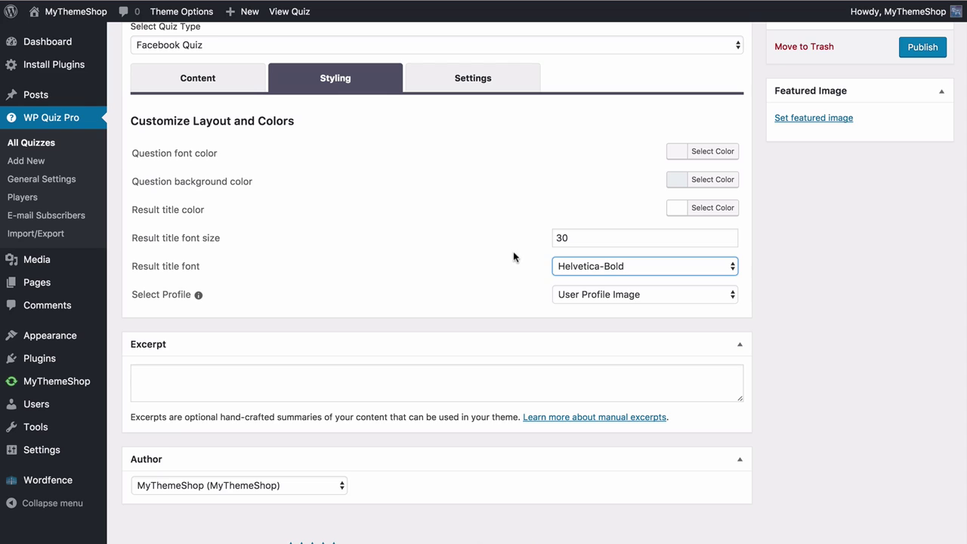
# Try the friend's profile image, then set Select Profile back to User Profile Image.
pyautogui.moveTo(198, 296)
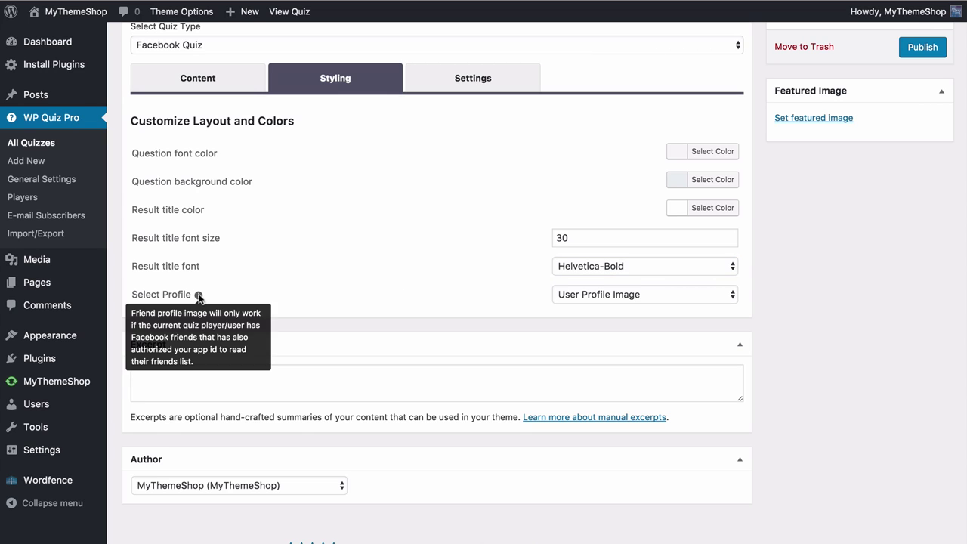
pyautogui.click(564, 297)
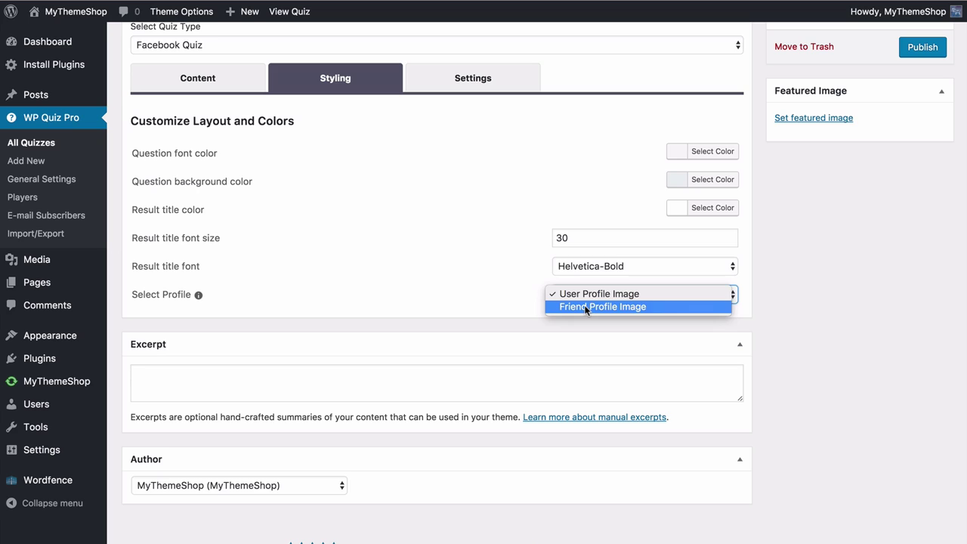
pyautogui.click(580, 299)
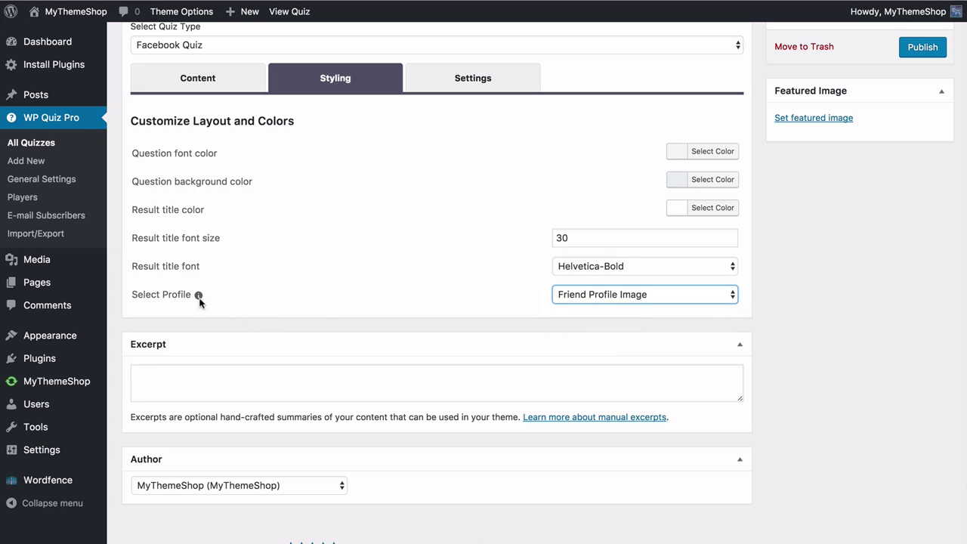
pyautogui.moveTo(199, 297)
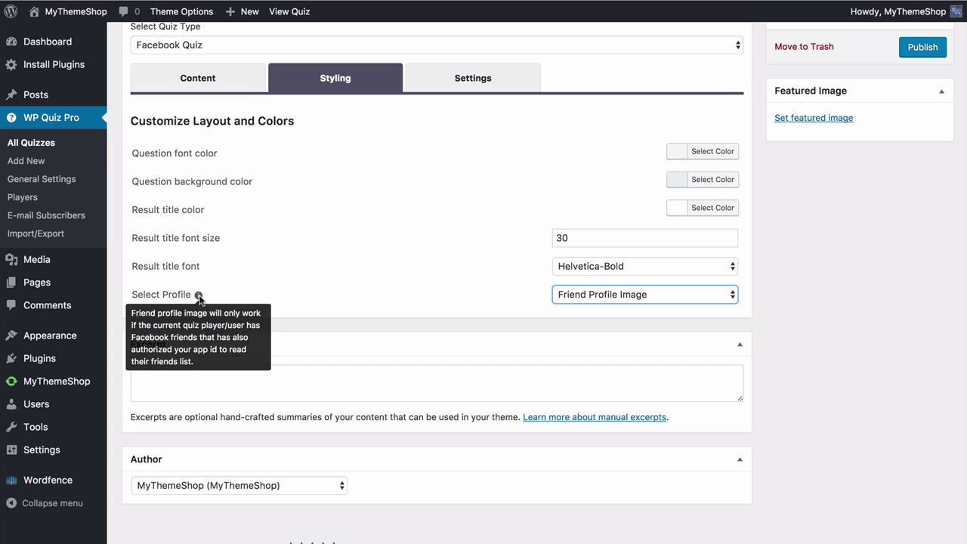
pyautogui.click(594, 297)
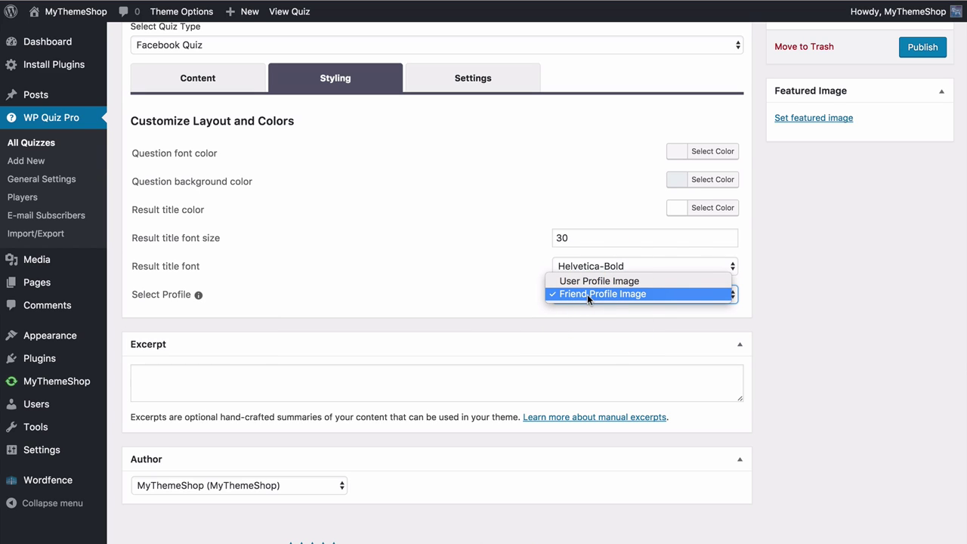
pyautogui.click(597, 281)
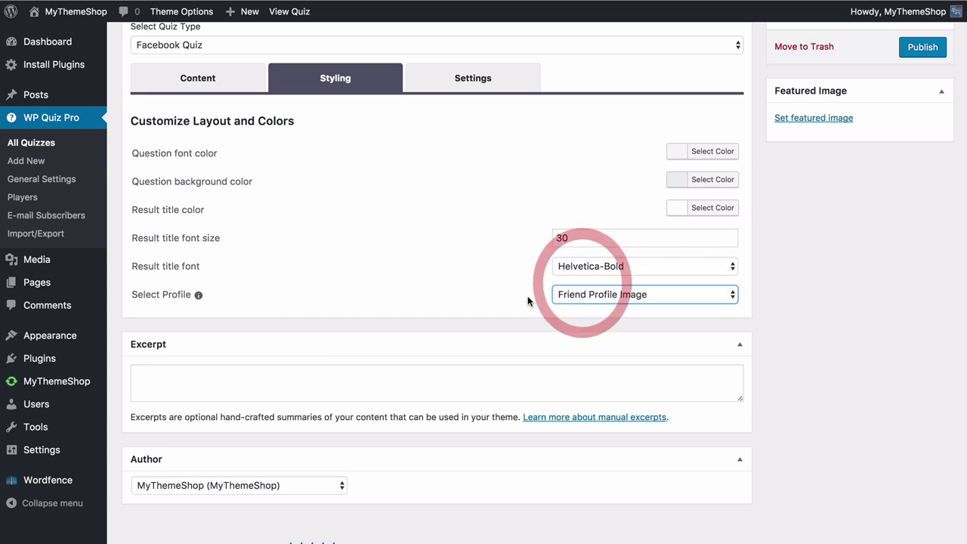
pyautogui.scroll(2, 533, 310)
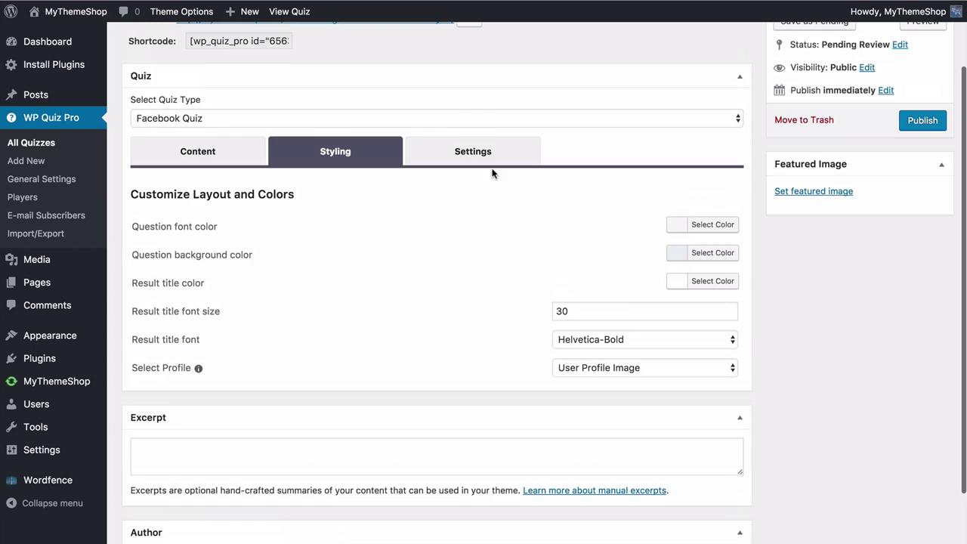
# Switch on Show embed code toggle with plugin promotion left off, and preview the quiz.
pyautogui.click(472, 155)
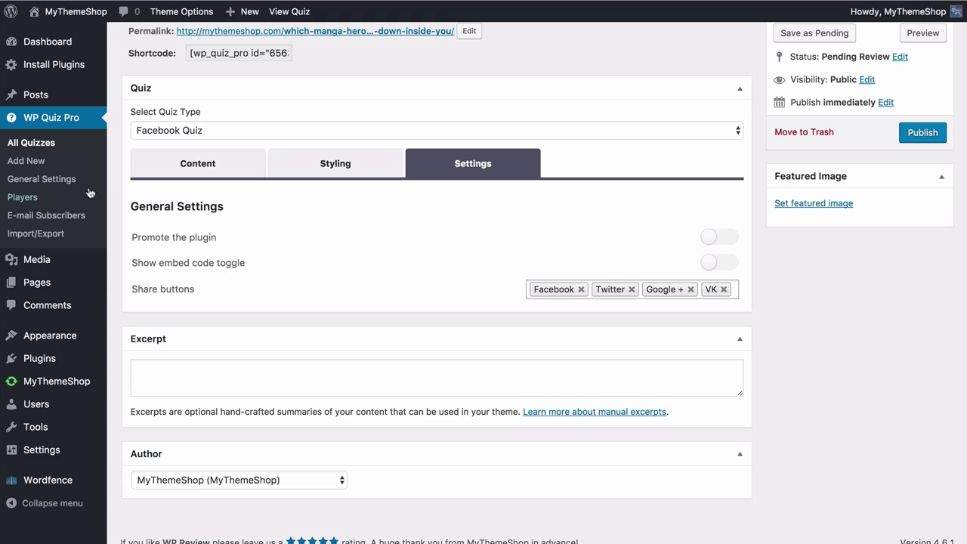
pyautogui.click(719, 237)
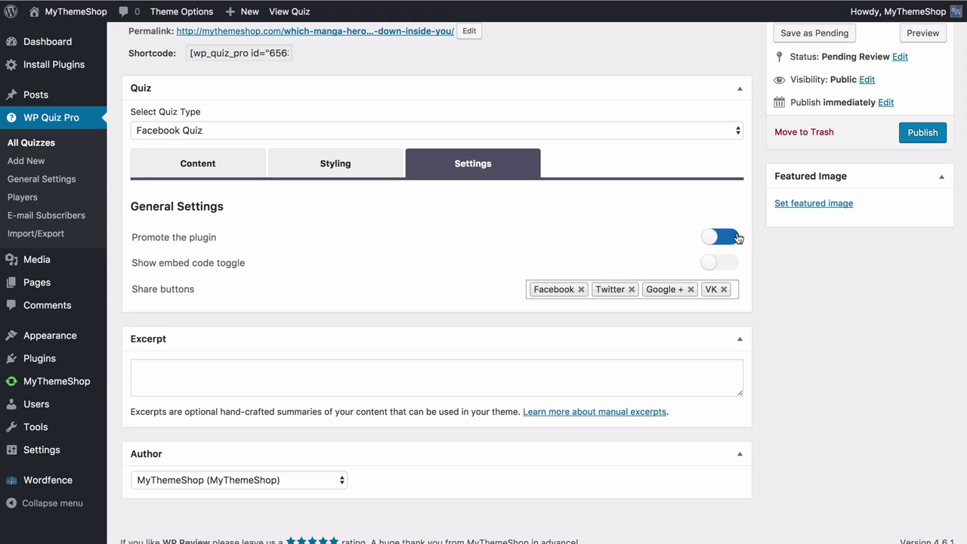
pyautogui.click(734, 239)
pyautogui.click(721, 262)
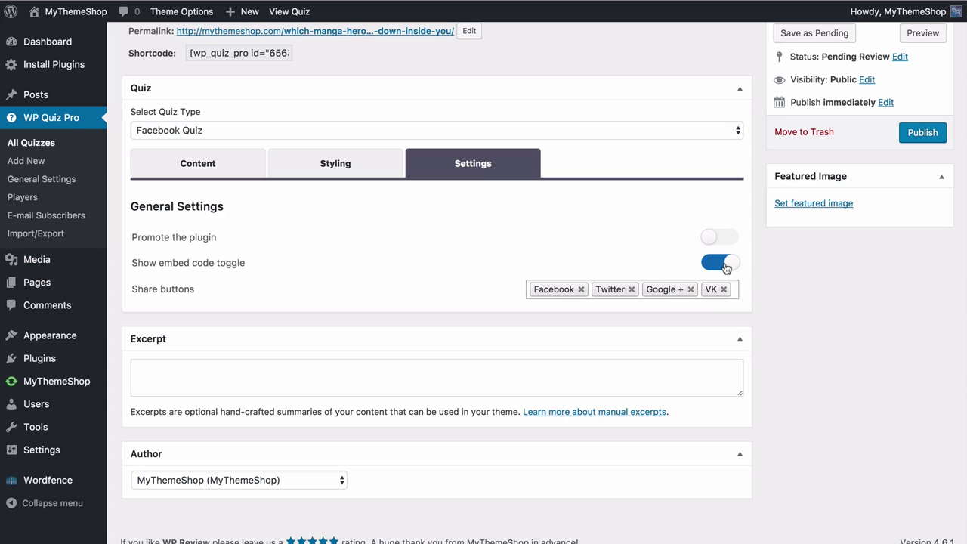
pyautogui.scroll(2, 372, 300)
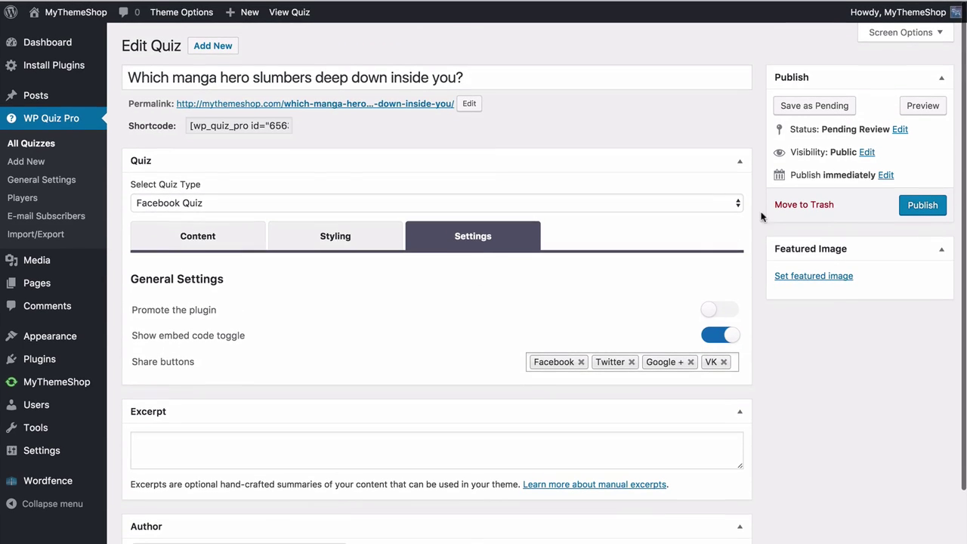
pyautogui.click(922, 106)
# Reveal the quiz preview's iframe embed code and select all of it.
pyautogui.scroll(-3, 62, 279)
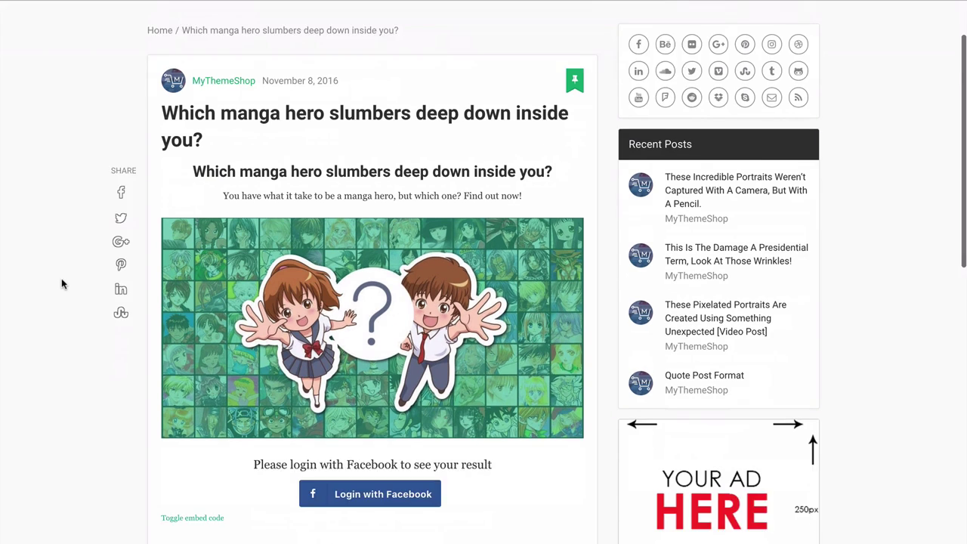
pyautogui.click(191, 375)
pyautogui.scroll(-1, 193, 377)
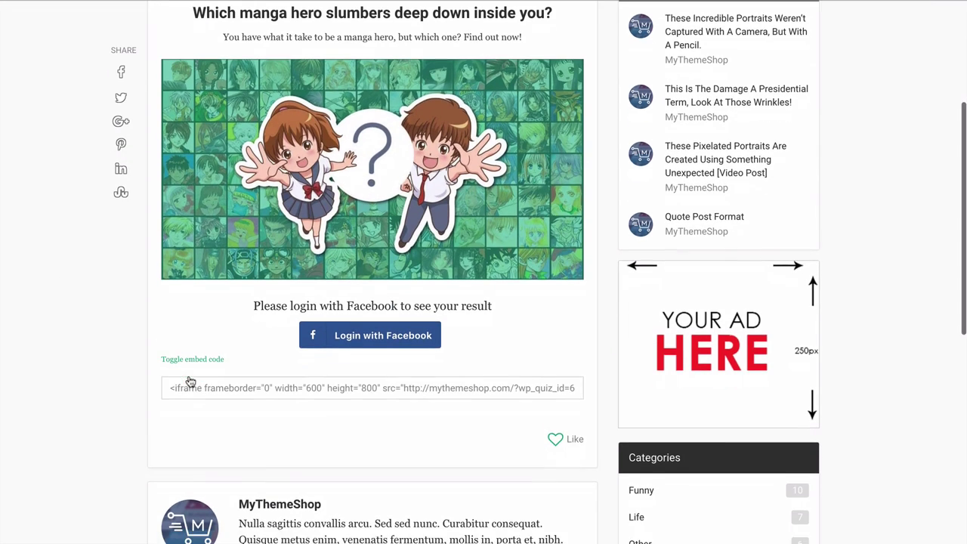
pyautogui.click(188, 374)
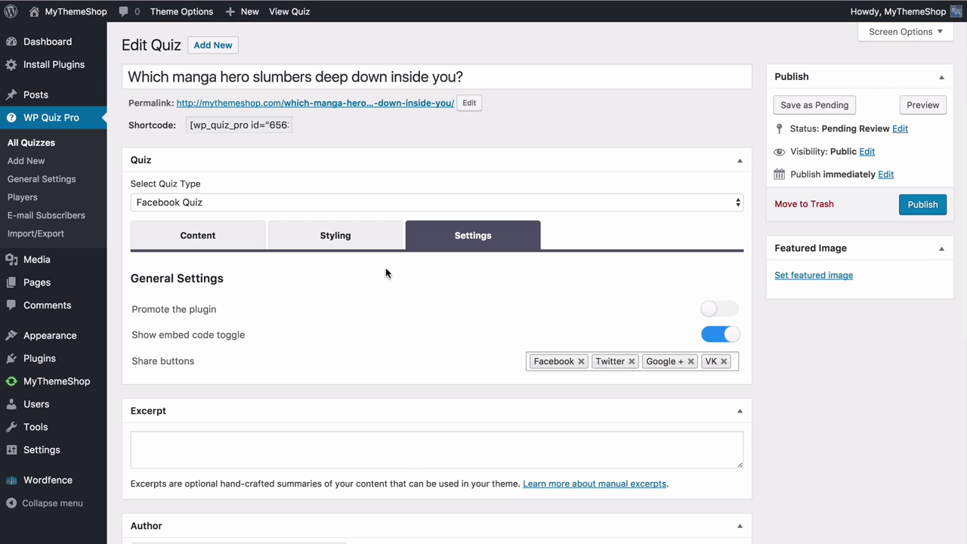
# Open the 'How beautiful photographs are really created' quiz from All Quizzes.
pyautogui.click(53, 144)
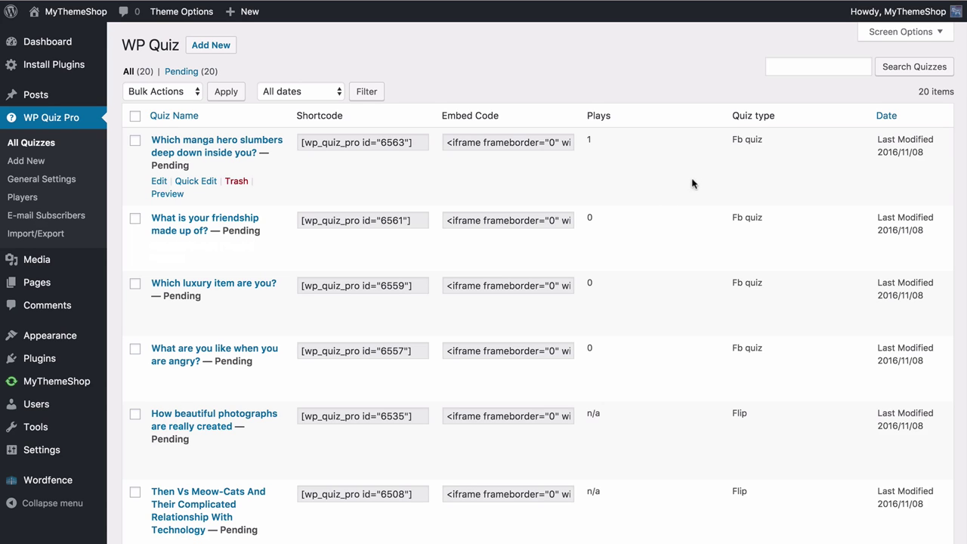
pyautogui.scroll(-5, 642, 202)
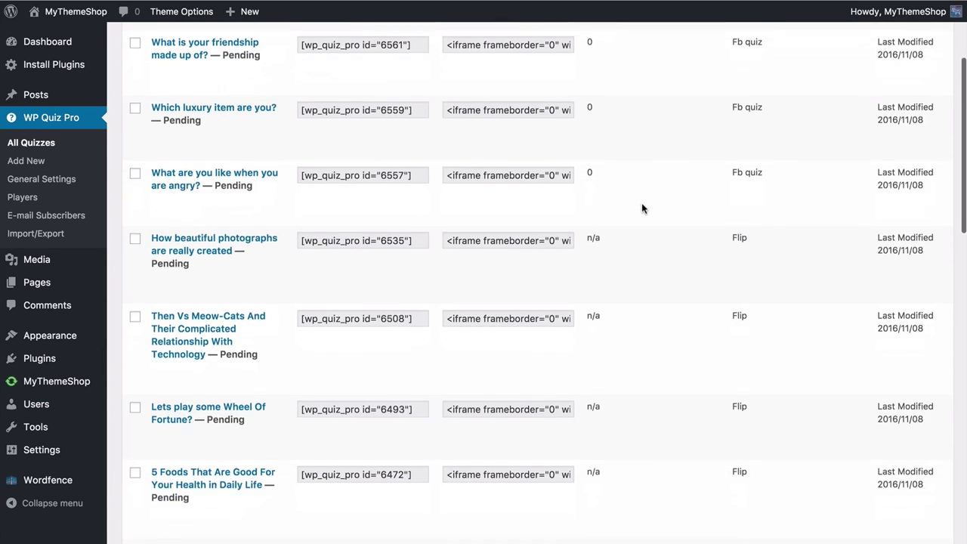
pyautogui.scroll(-2, 642, 209)
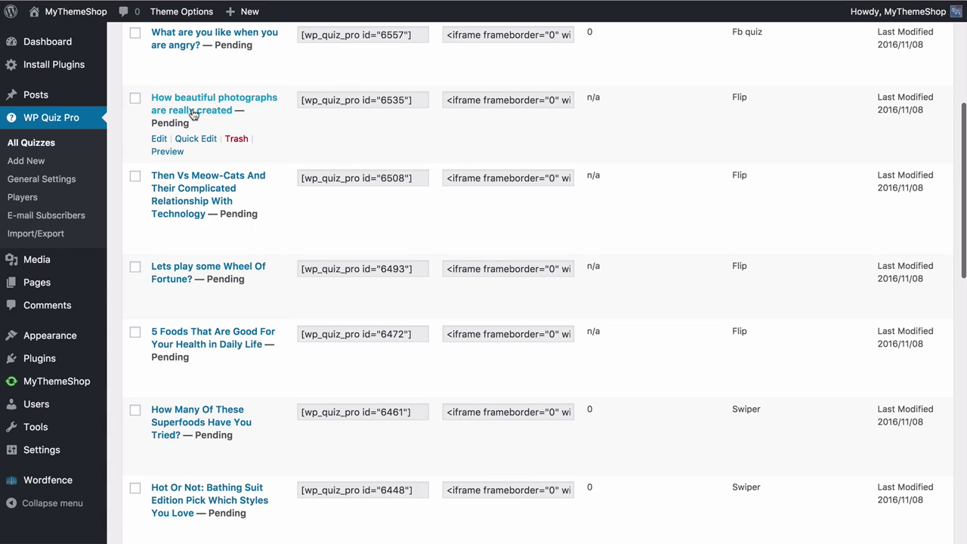
pyautogui.click(194, 113)
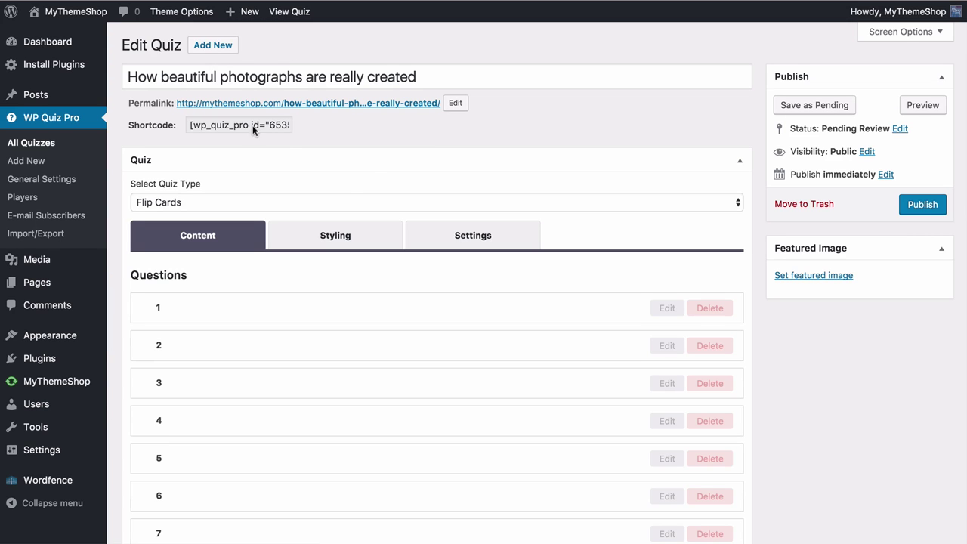
# Keep Flip Cards as the quiz type and look through its 13 questions.
pyautogui.scroll(-2, 361, 168)
pyautogui.scroll(1, 336, 164)
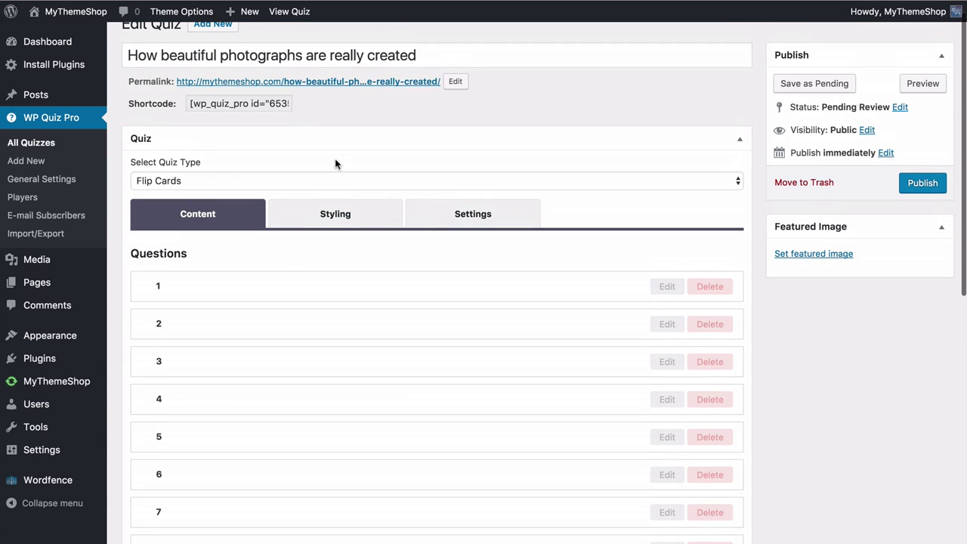
pyautogui.scroll(1, 154, 122)
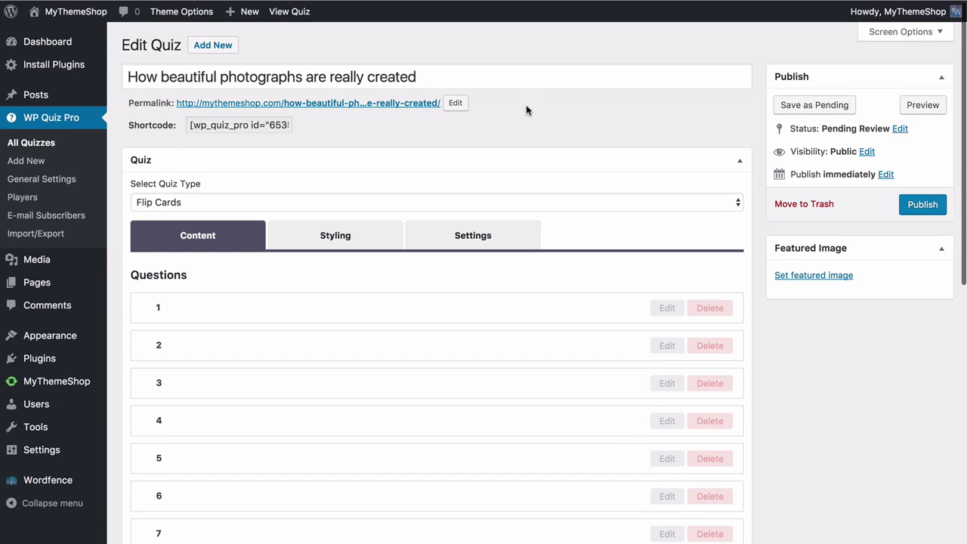
pyautogui.click(163, 202)
pyautogui.click(167, 204)
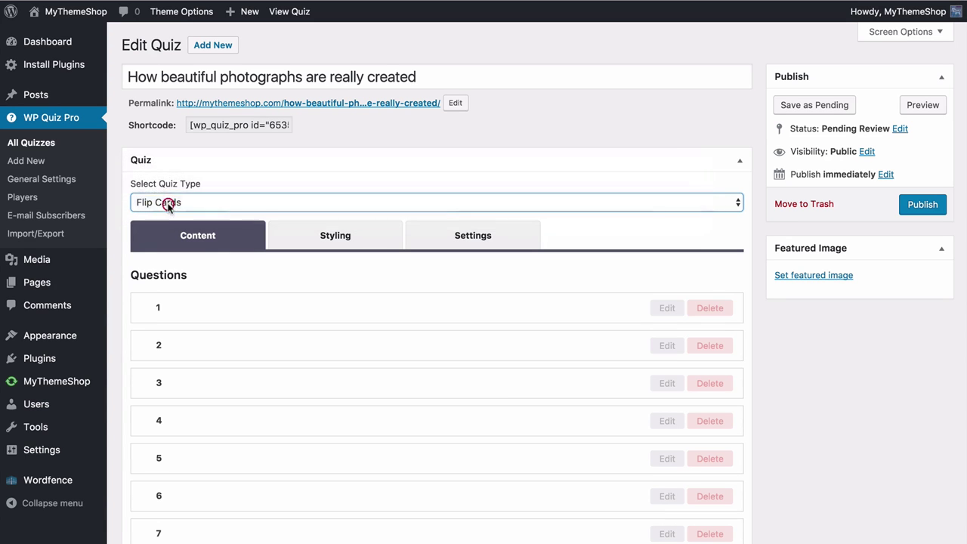
pyautogui.scroll(-3, 249, 186)
pyautogui.scroll(-5, 250, 186)
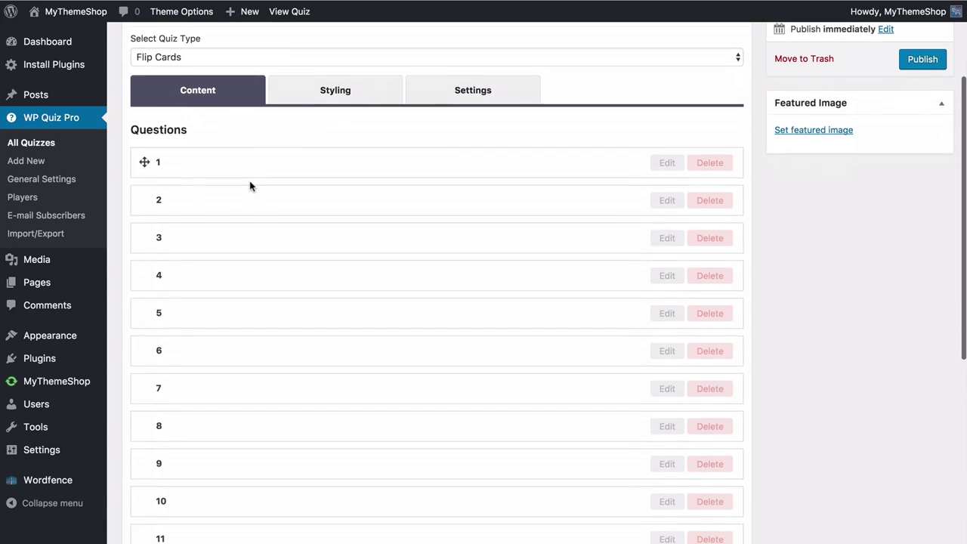
pyautogui.scroll(5, 251, 186)
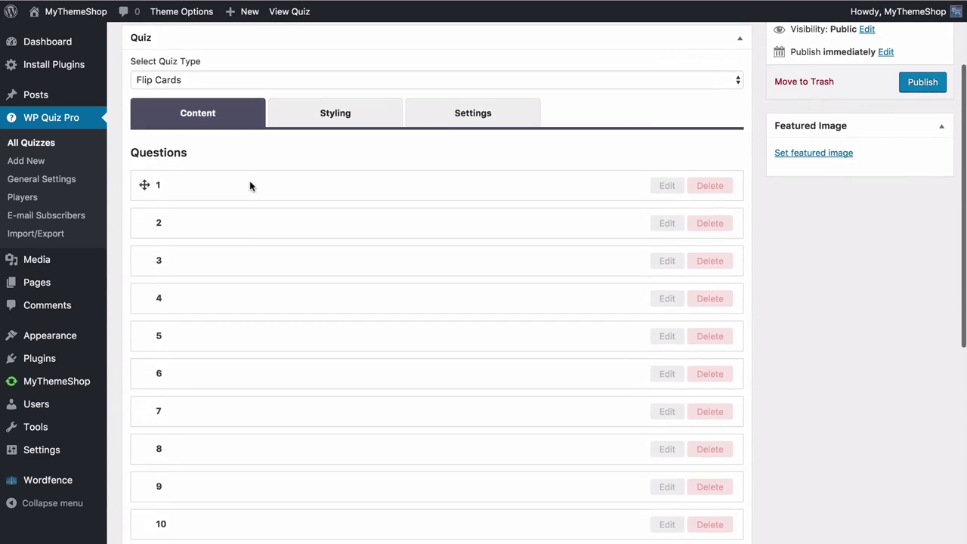
pyautogui.scroll(-3, 250, 337)
pyautogui.scroll(2, 249, 338)
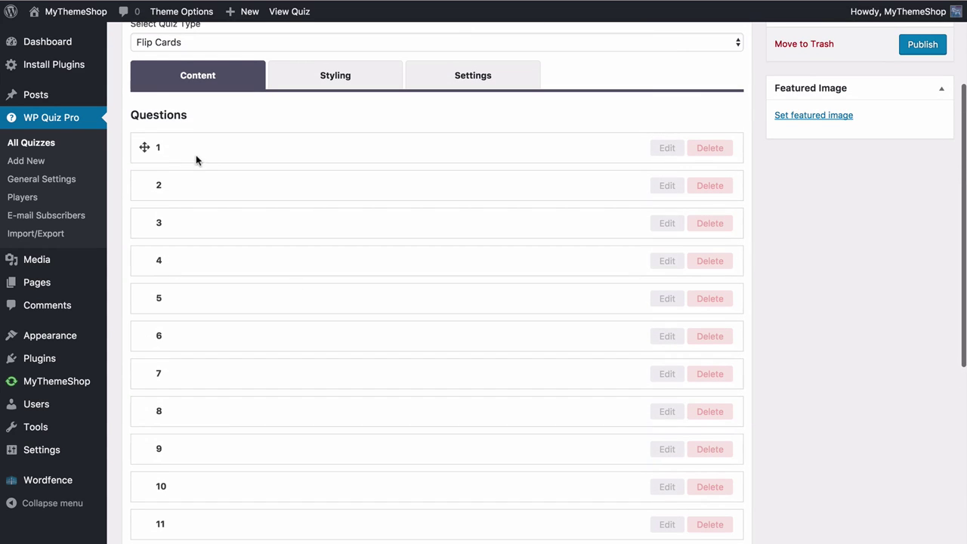
pyautogui.scroll(-8, 419, 337)
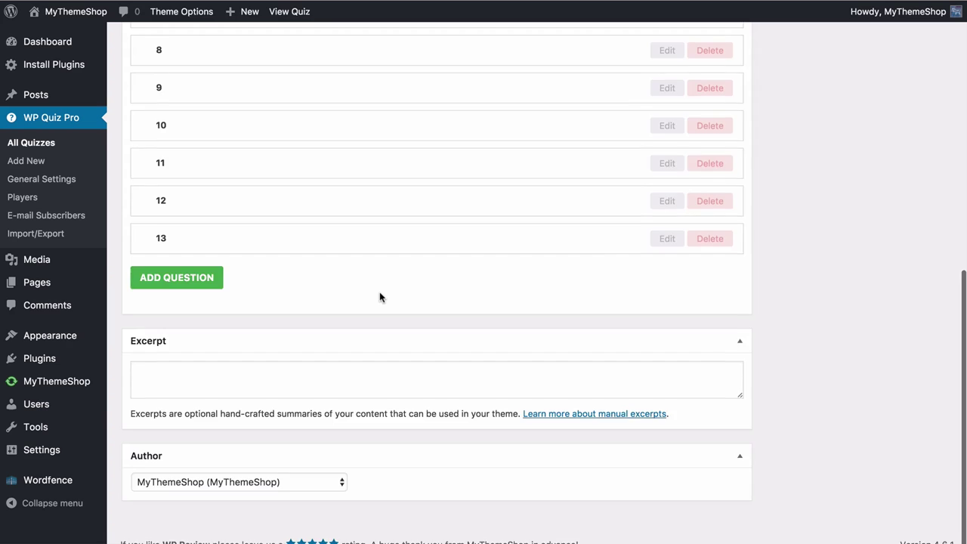
pyautogui.scroll(9, 379, 292)
# Open question 1 and close its front-image media picker without choosing a file.
pyautogui.click(653, 199)
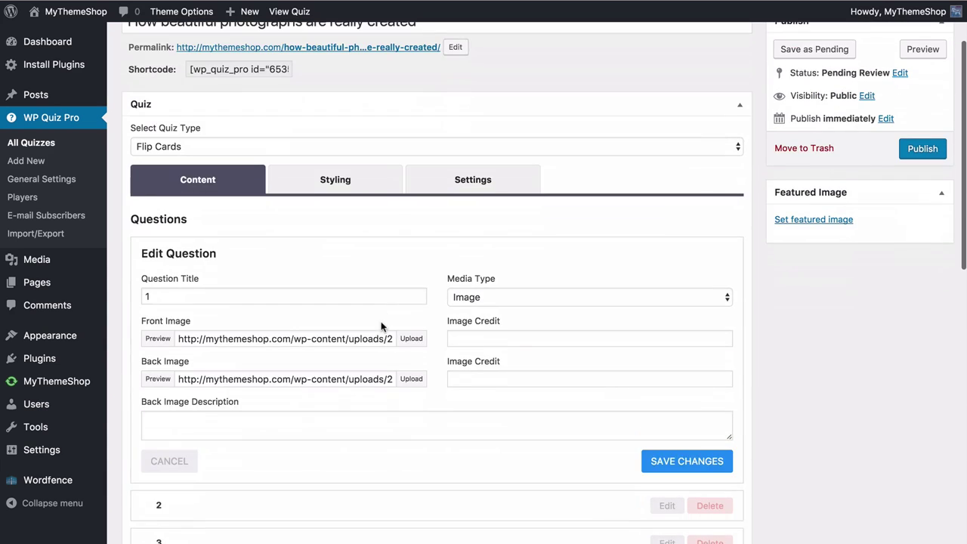
pyautogui.click(191, 238)
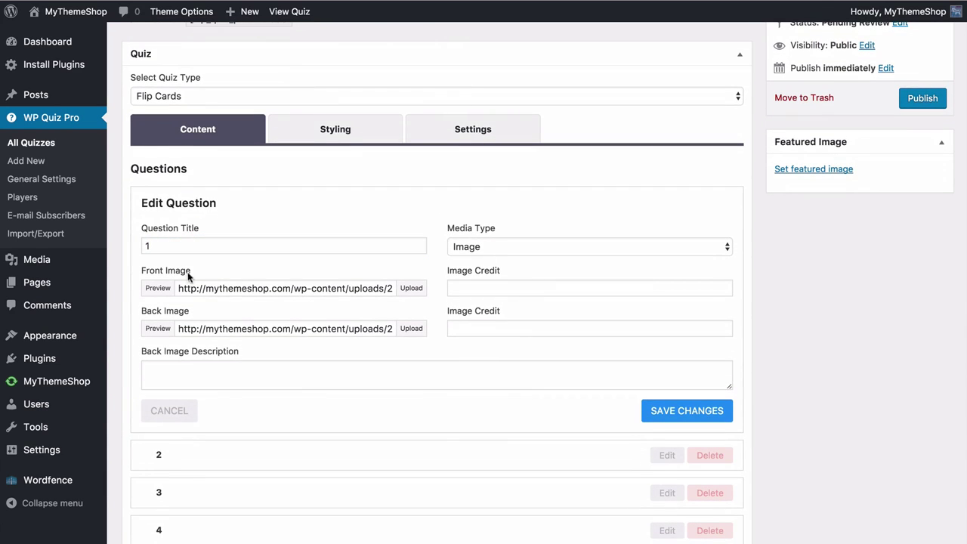
pyautogui.click(410, 292)
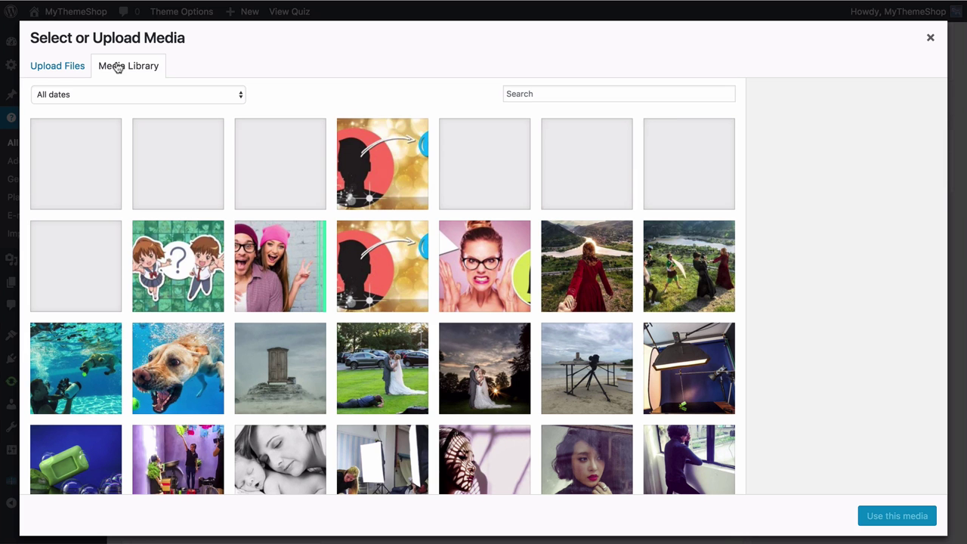
pyautogui.click(63, 68)
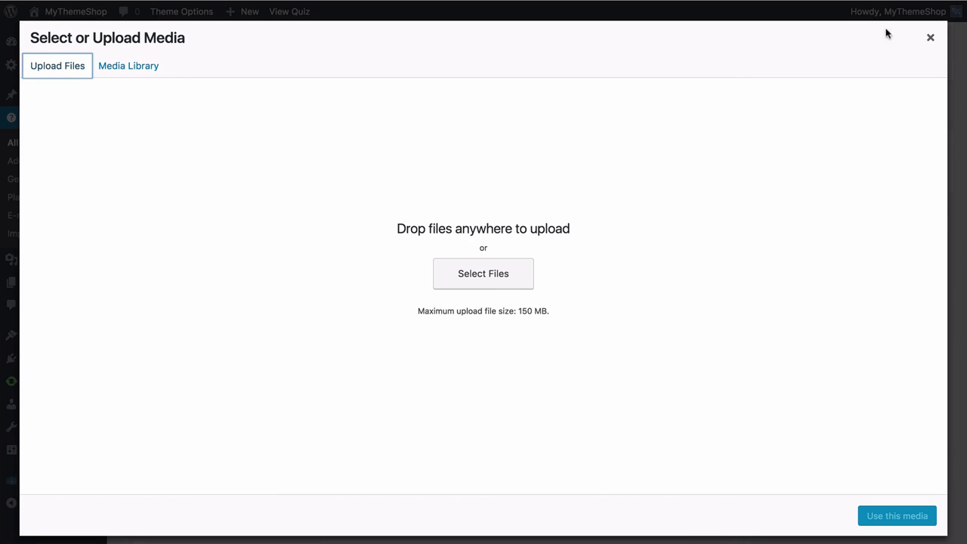
pyautogui.click(931, 38)
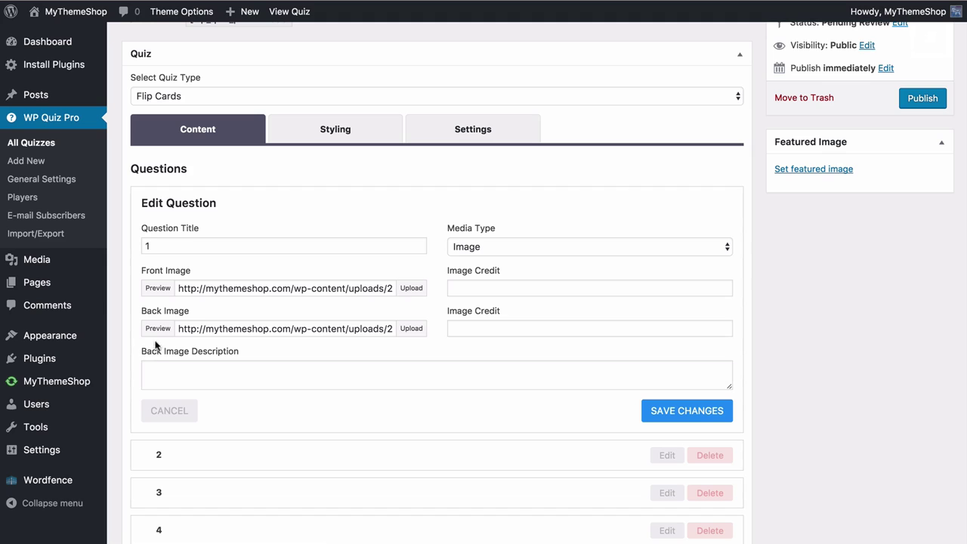
# Keep Image as question 1's media type, check its credit fields, and preview the quiz.
pyautogui.click(266, 348)
pyautogui.click(486, 246)
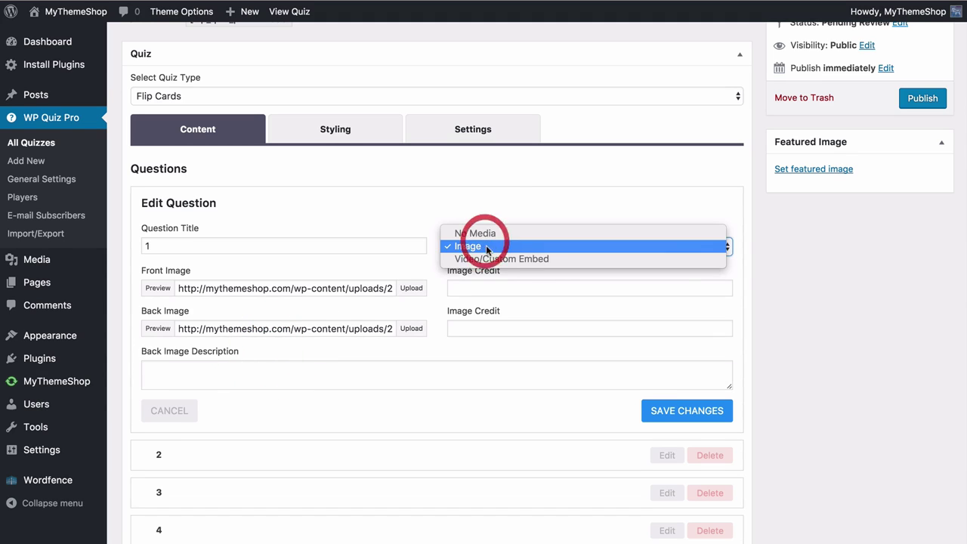
pyautogui.click(475, 247)
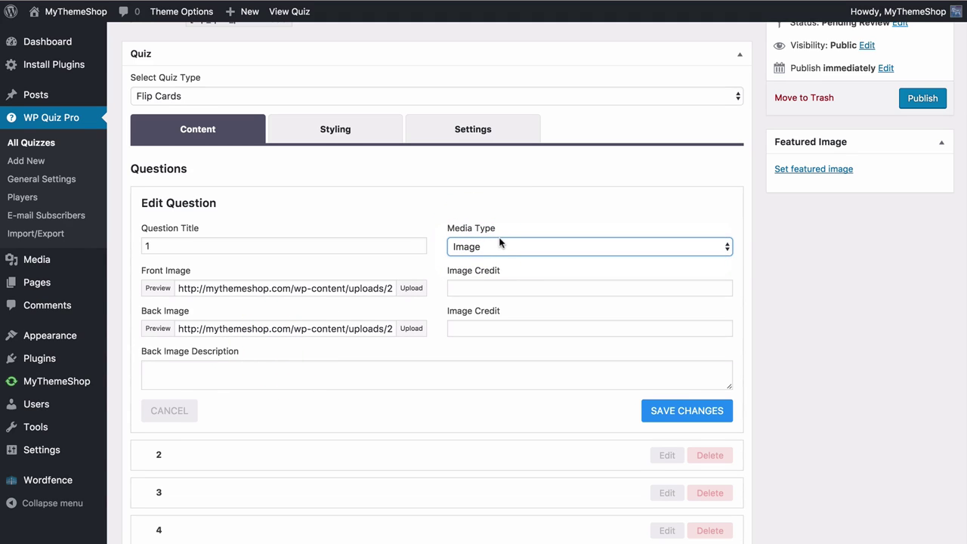
pyautogui.click(462, 288)
pyautogui.click(461, 328)
pyautogui.click(158, 380)
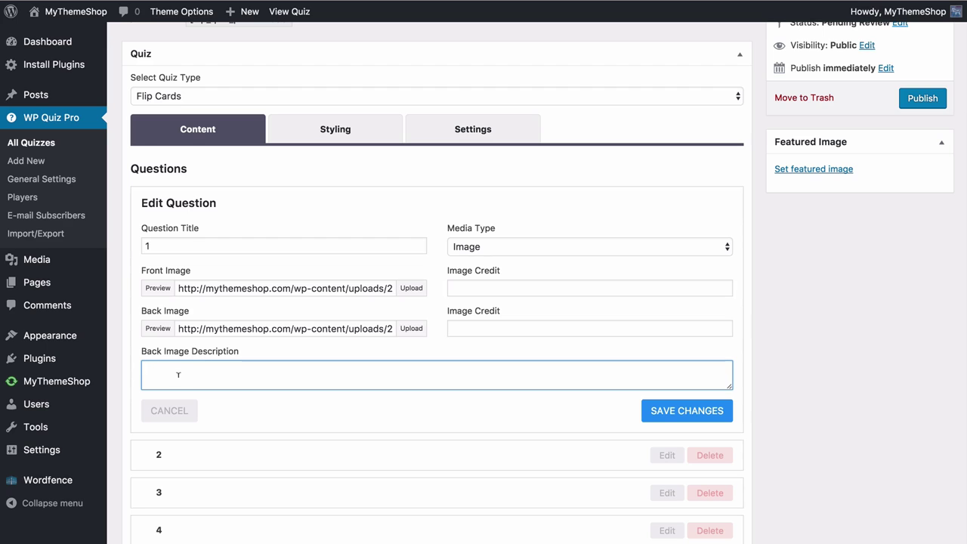
pyautogui.scroll(2, 178, 373)
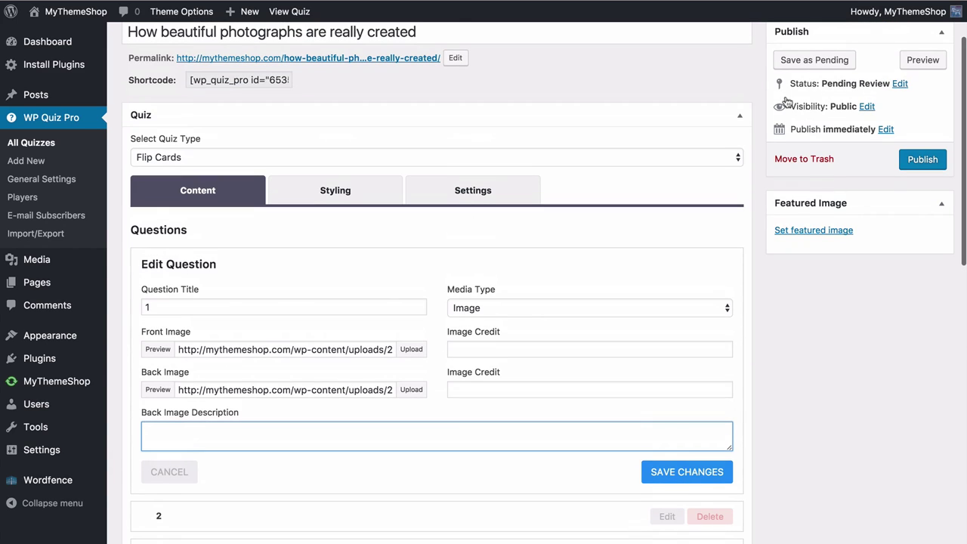
pyautogui.click(923, 60)
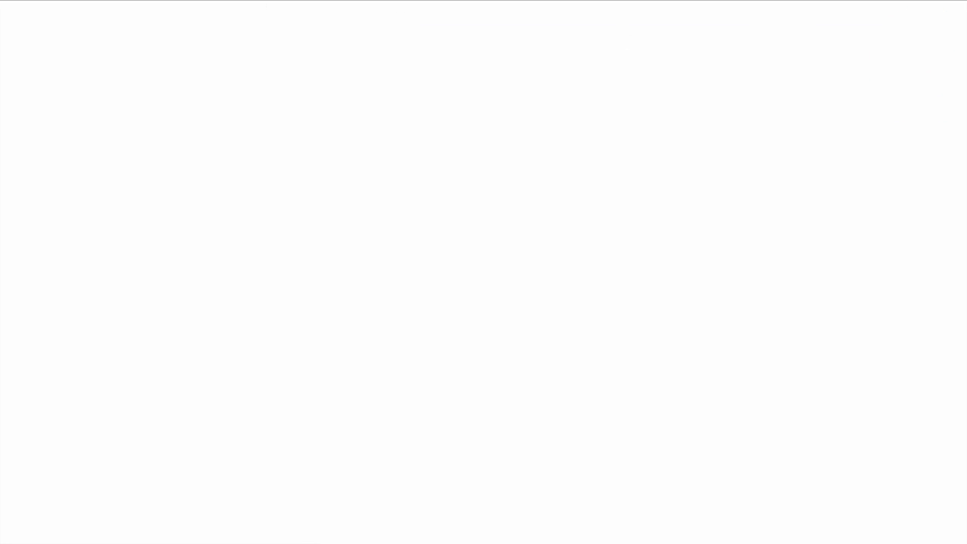
# Flip card 1 to its back photo and back to the front, twice.
pyautogui.scroll(-2, 348, 284)
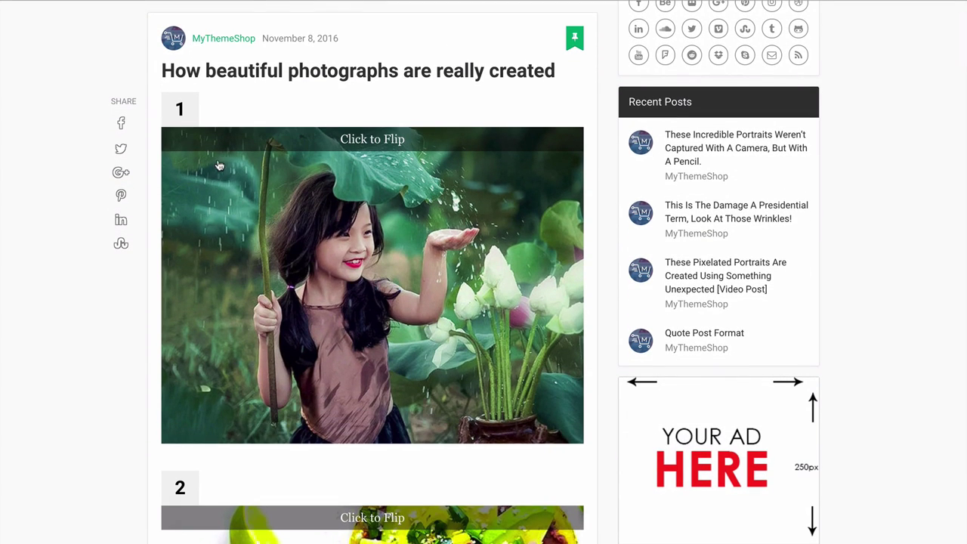
pyautogui.click(347, 257)
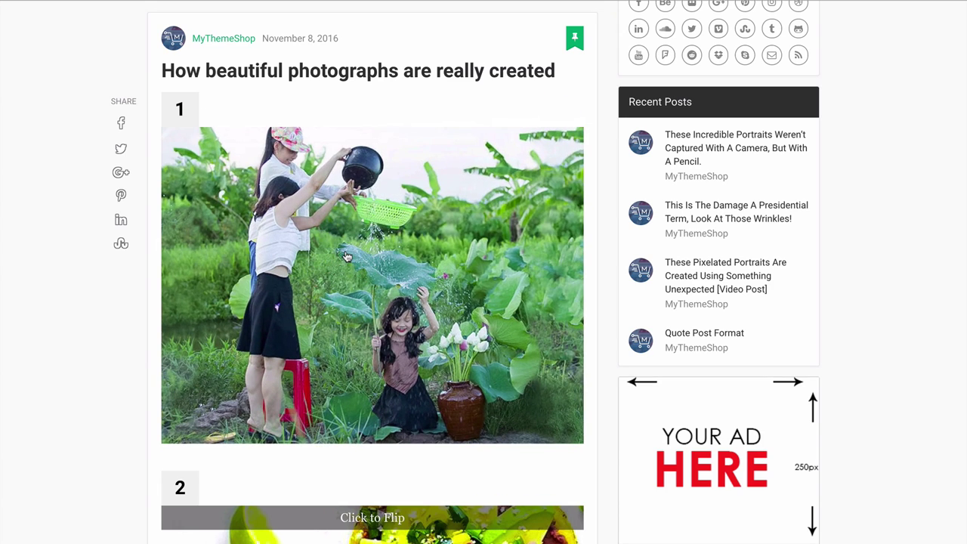
pyautogui.click(347, 257)
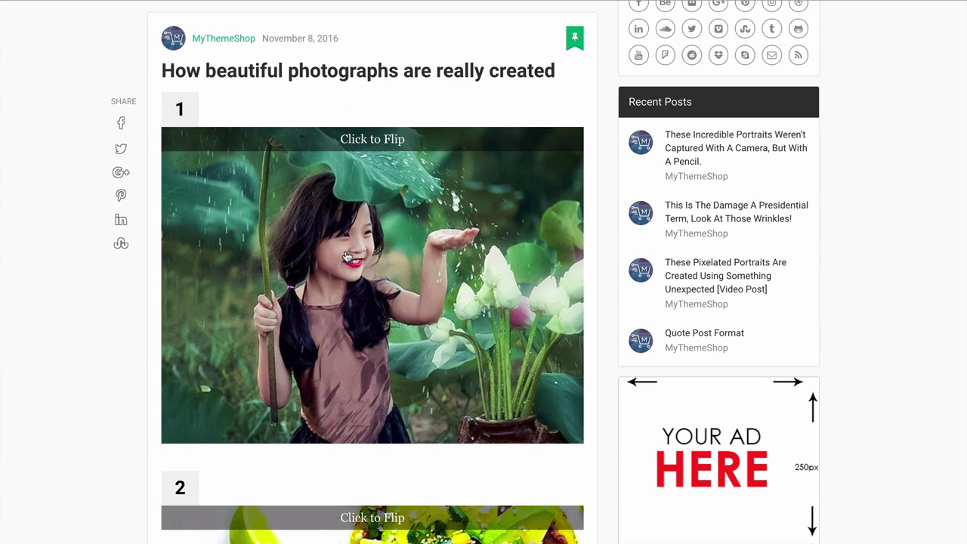
pyautogui.click(346, 257)
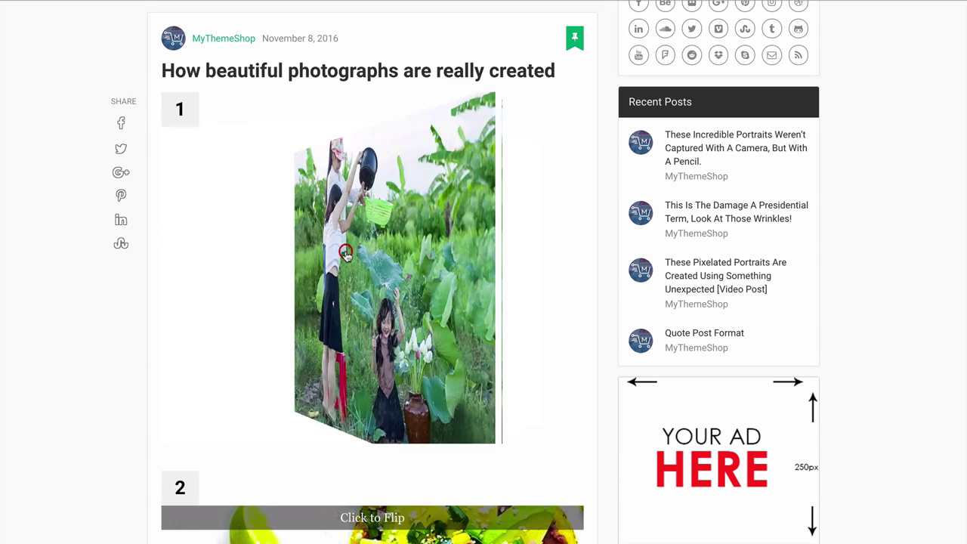
pyautogui.click(382, 242)
# Flip card 2 to the photography setup image and card 3 to the photographer image.
pyautogui.scroll(-5, 381, 242)
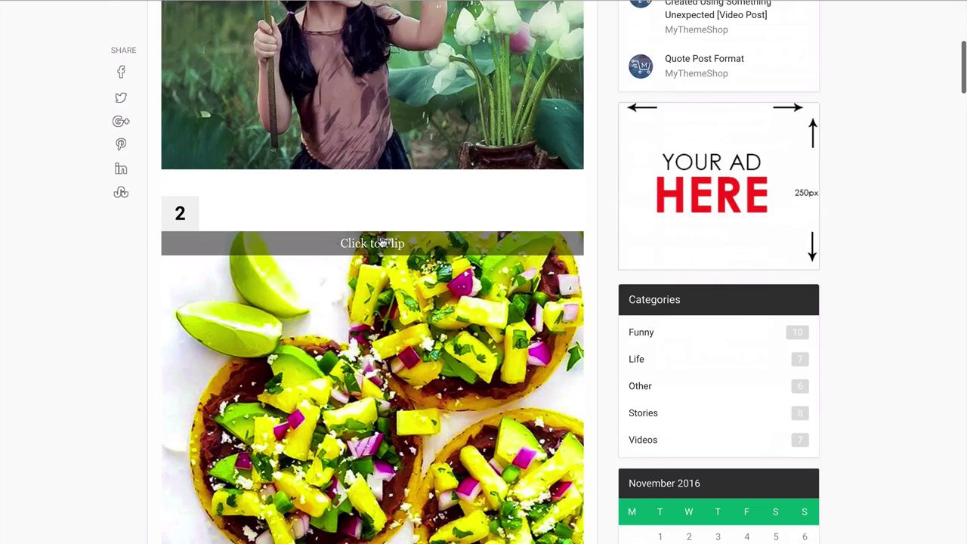
pyautogui.click(353, 270)
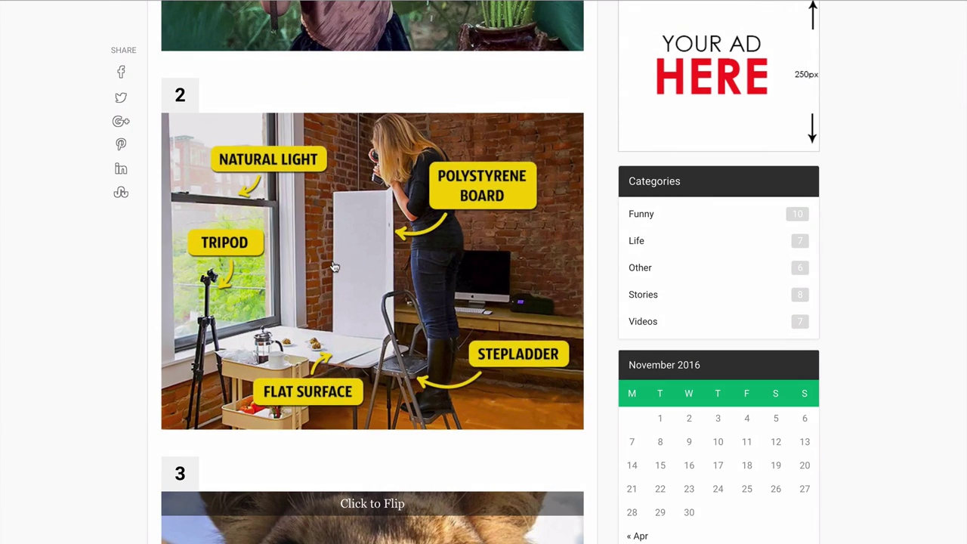
pyautogui.scroll(-4, 334, 267)
pyautogui.click(335, 267)
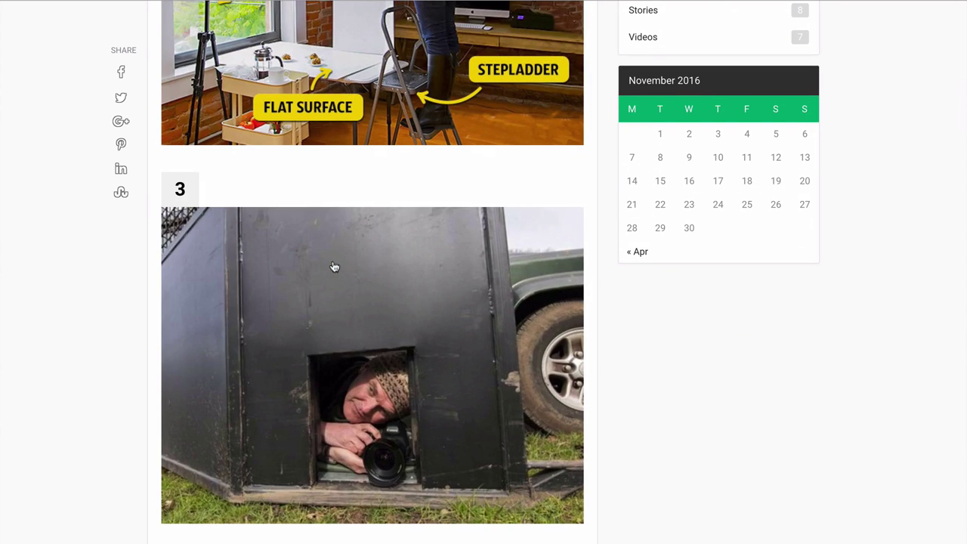
pyautogui.scroll(12, 335, 266)
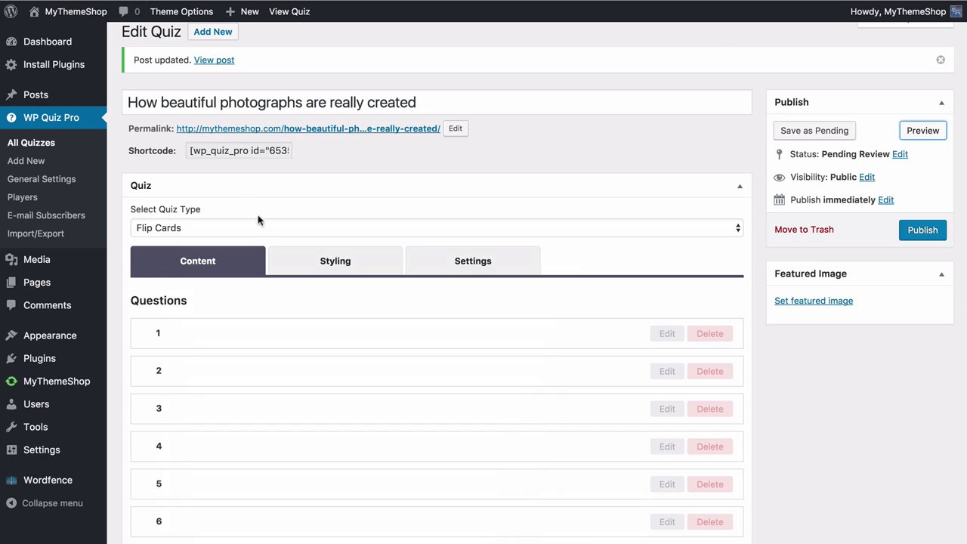
pyautogui.scroll(-5, 265, 223)
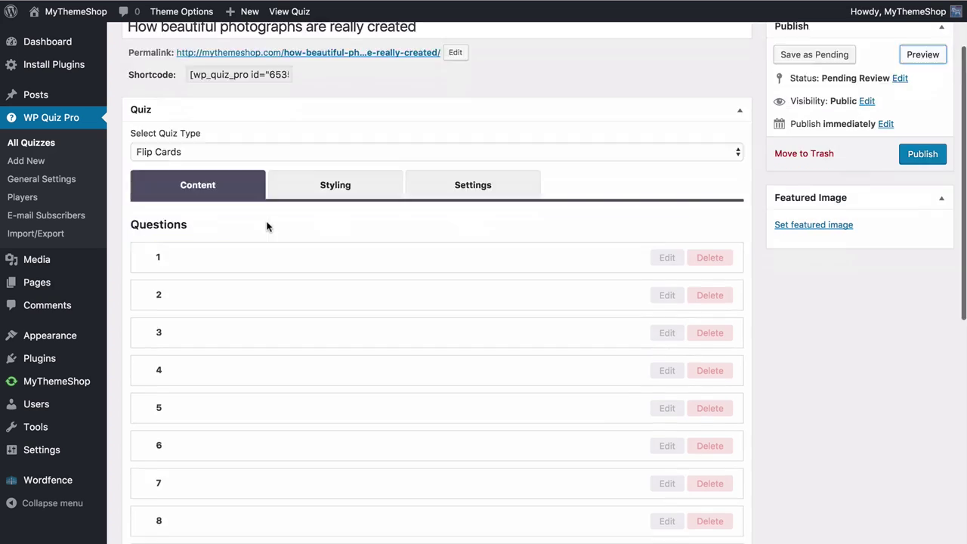
# Drag question 1 back above question 2 in the card list.
pyautogui.moveTo(143, 159)
pyautogui.mouseDown()
pyautogui.moveTo(138, 240)
pyautogui.moveTo(142, 124)
pyautogui.moveTo(142, 159)
pyautogui.mouseUp()
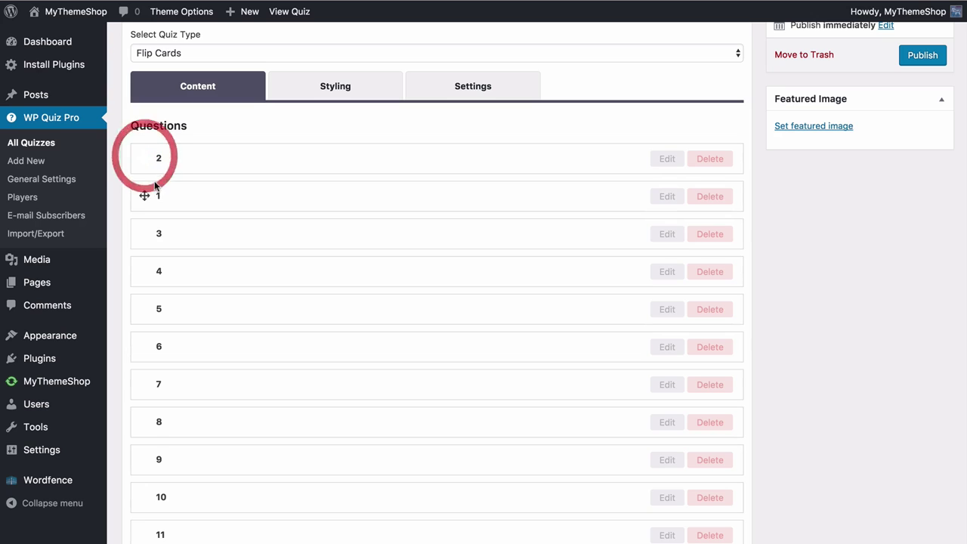
pyautogui.moveTo(145, 195); pyautogui.dragTo(144, 153)
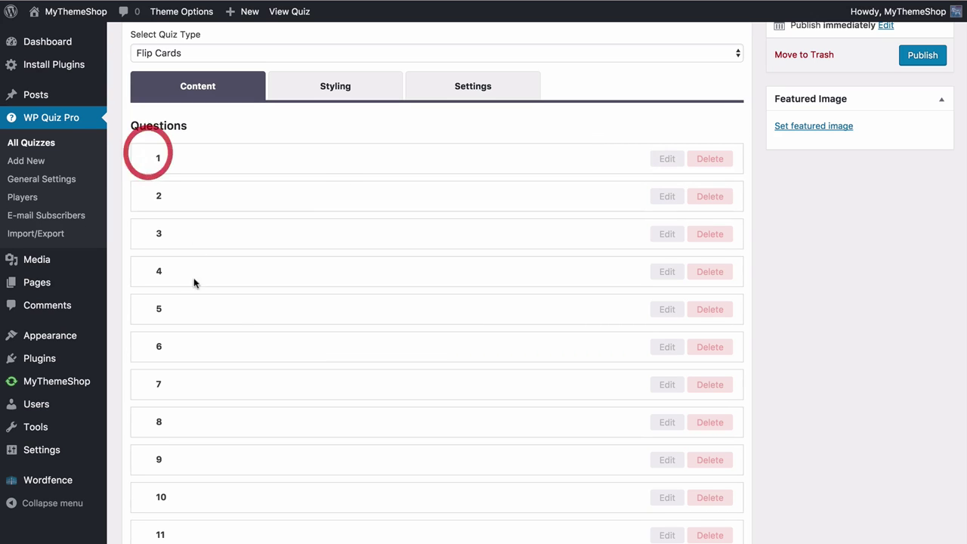
pyautogui.scroll(-1, 328, 230)
pyautogui.scroll(-2, 328, 229)
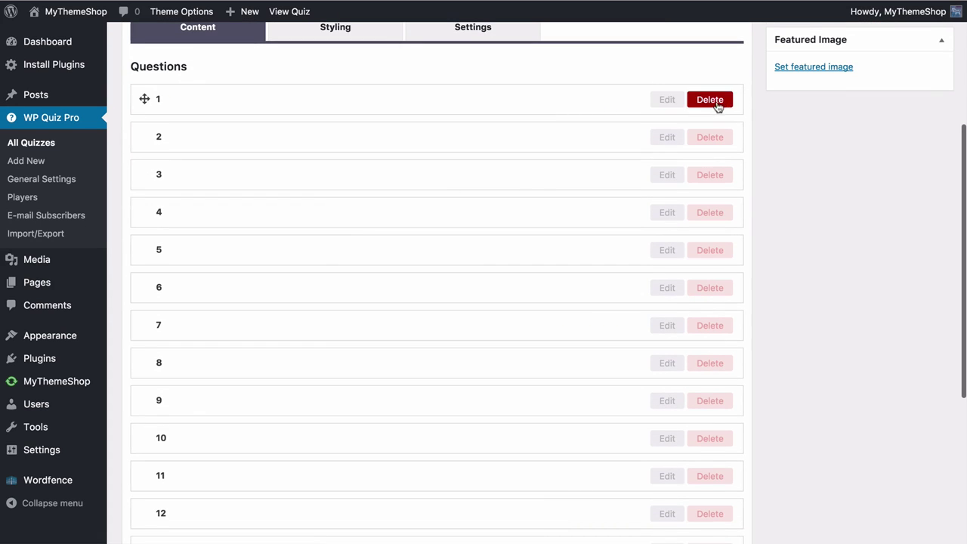
pyautogui.scroll(-5, 534, 188)
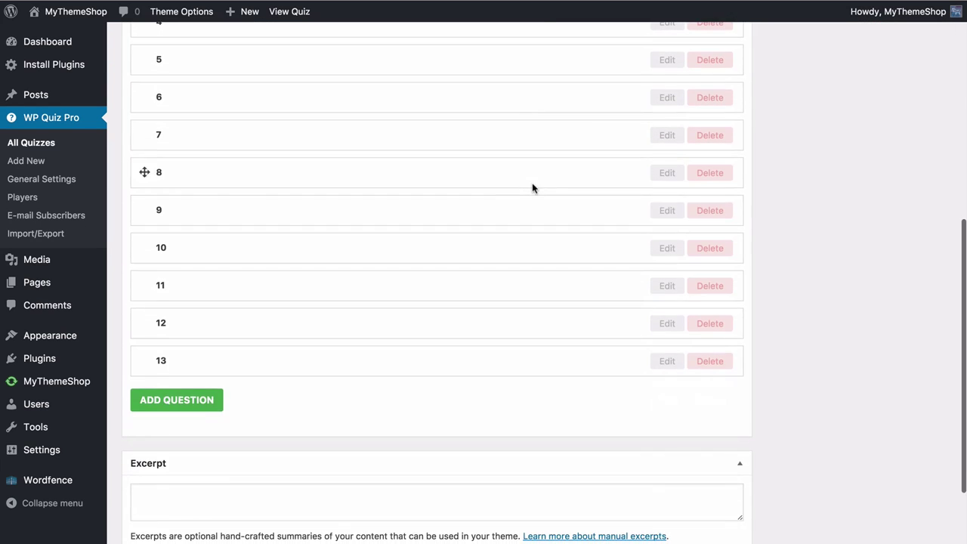
# Start a new question, then cancel the empty form so none is added.
pyautogui.click(172, 402)
pyautogui.click(296, 270)
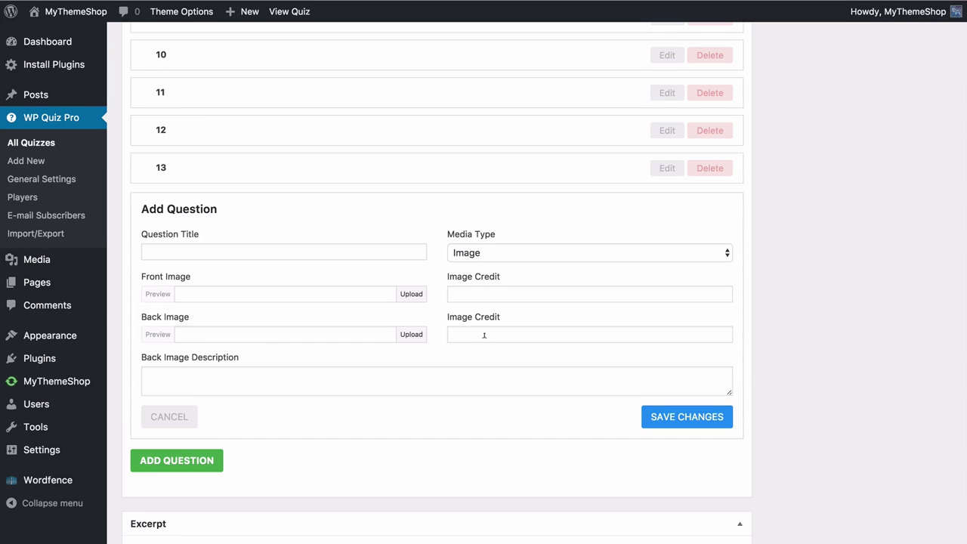
pyautogui.click(670, 421)
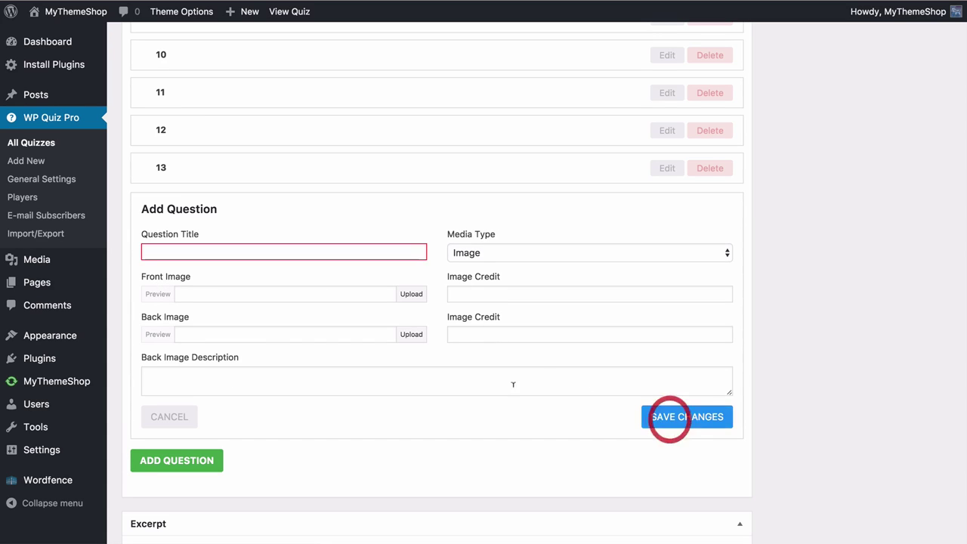
pyautogui.click(176, 422)
pyautogui.scroll(10, 799, 303)
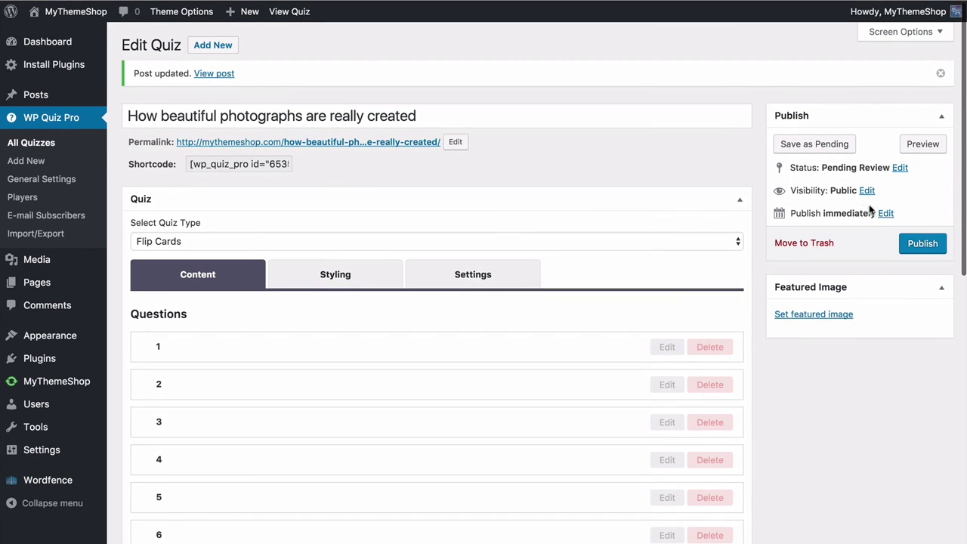
# Switch the quiz skin to Modern Flat Skin on the Styling tab.
pyautogui.click(324, 276)
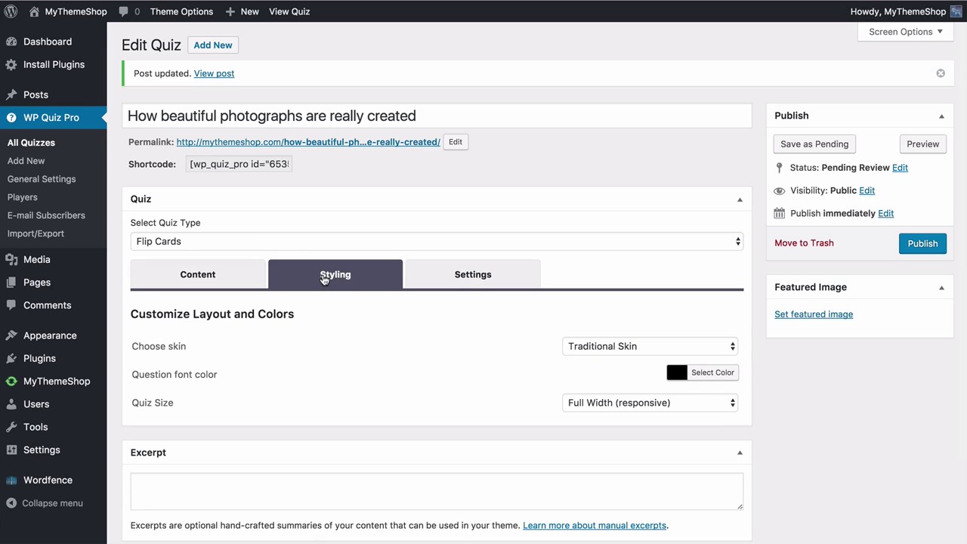
pyautogui.click(605, 350)
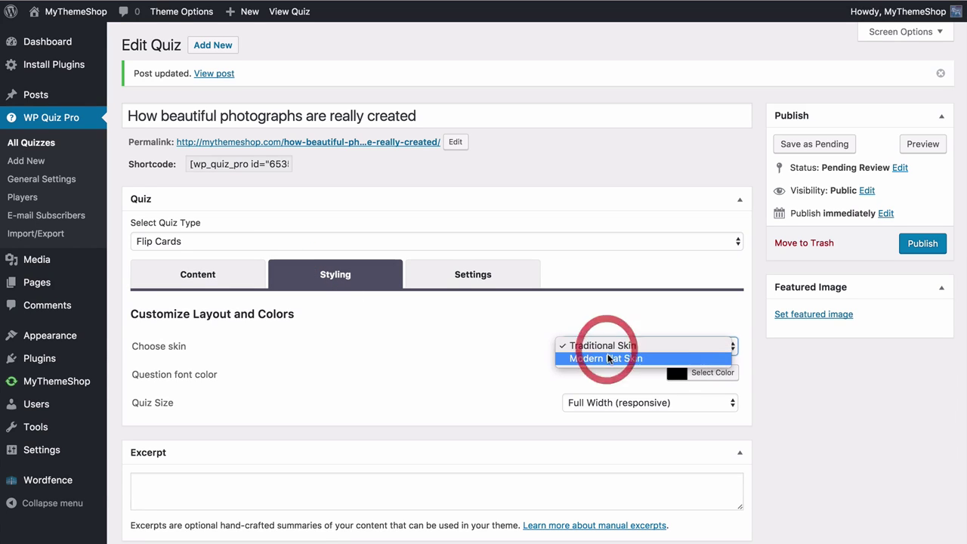
pyautogui.click(601, 357)
pyautogui.click(552, 336)
pyautogui.click(713, 333)
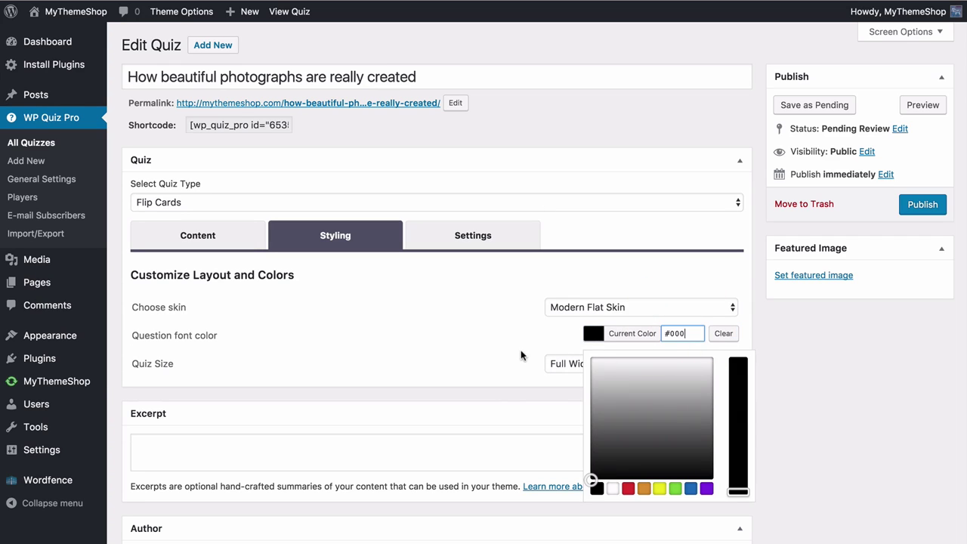
pyautogui.click(513, 350)
# Set Quiz Size to Custom, leaving the width and height fields blank.
pyautogui.click(585, 363)
pyautogui.click(599, 375)
pyautogui.scroll(-1, 540, 355)
pyautogui.click(539, 350)
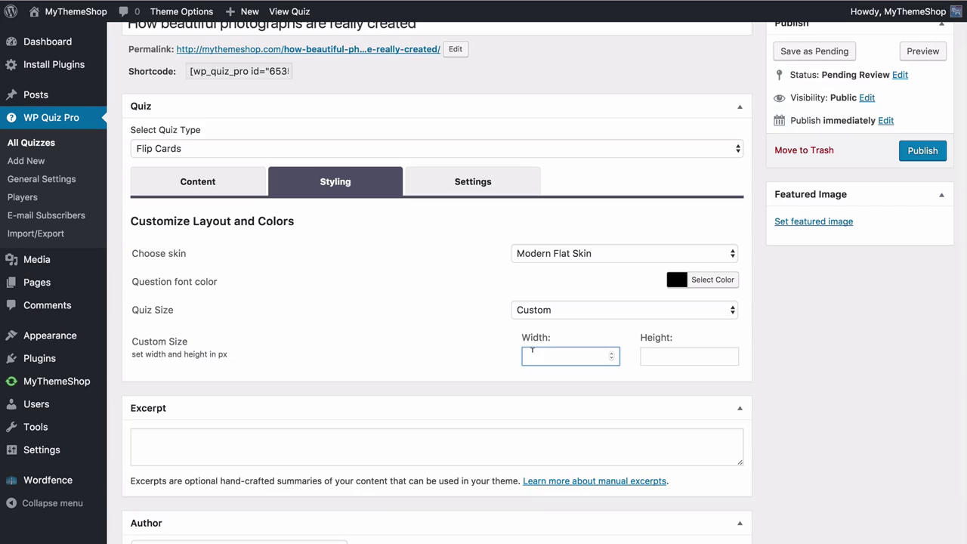
pyautogui.click(648, 356)
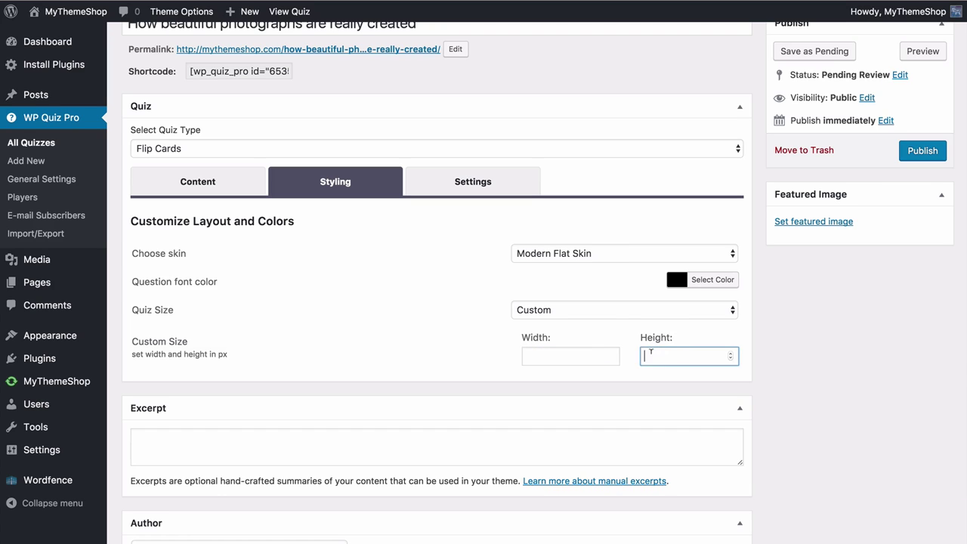
pyautogui.click(480, 336)
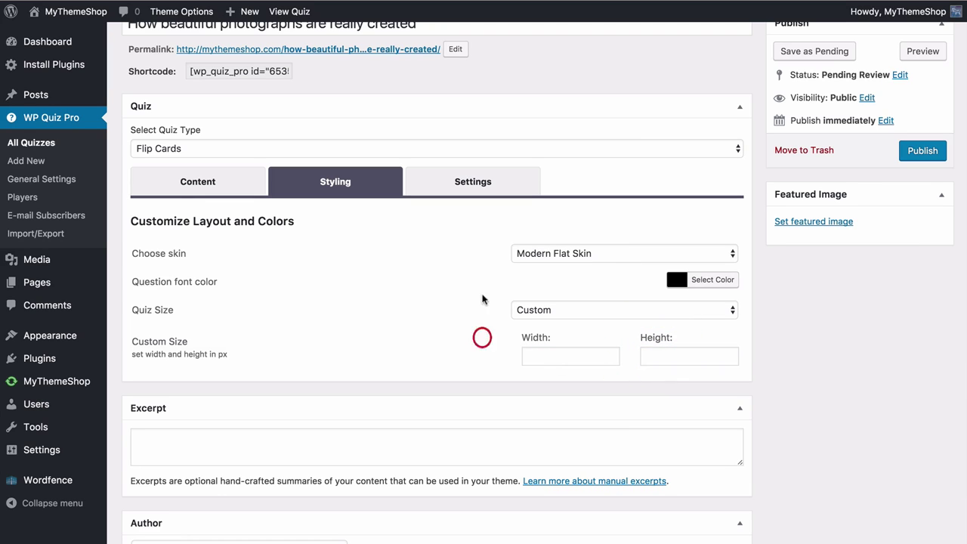
# Turn on Show Ads in the quiz settings, leaving randomized question order off.
pyautogui.click(452, 189)
pyautogui.click(730, 251)
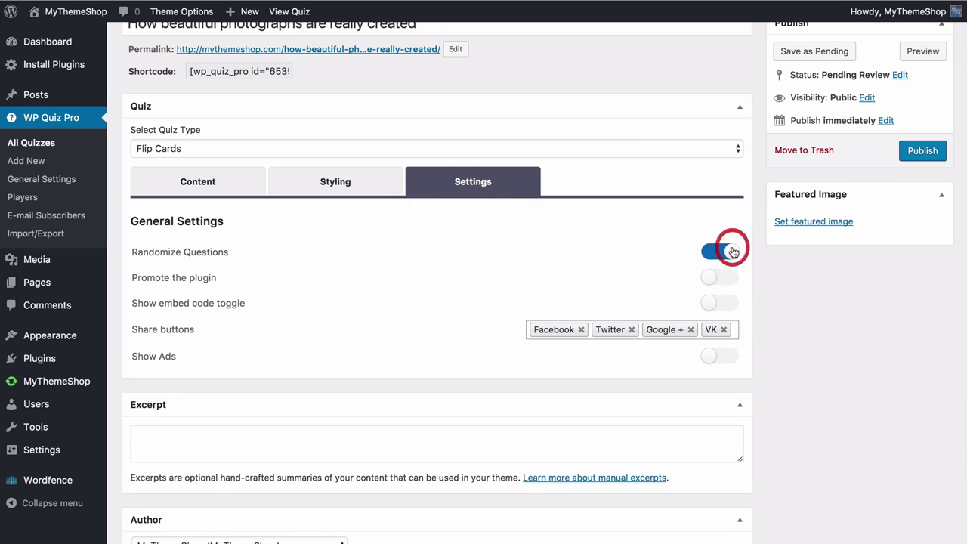
pyautogui.click(728, 251)
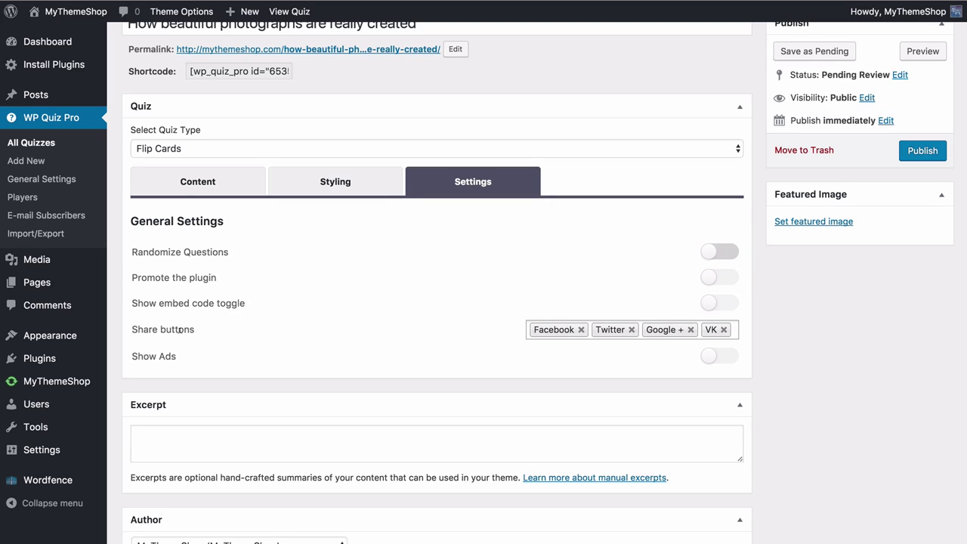
pyautogui.scroll(2, 408, 369)
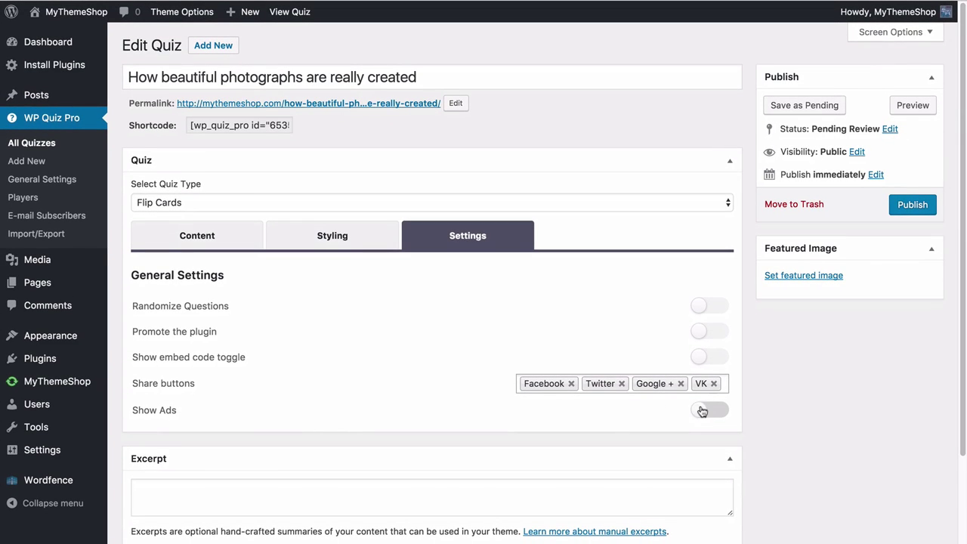
pyautogui.click(702, 411)
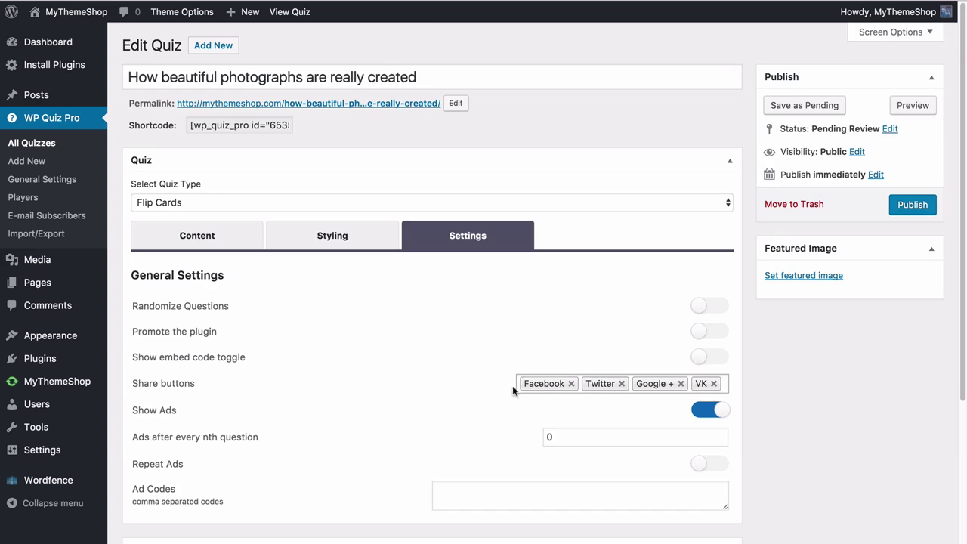
# Show ads after every 3rd question with Repeat Ads on, pasting the sidebar-banner image tag as ad code.
pyautogui.scroll(-2, 316, 348)
pyautogui.click(580, 359)
pyautogui.press('BackSpace')
pyautogui.write('3')
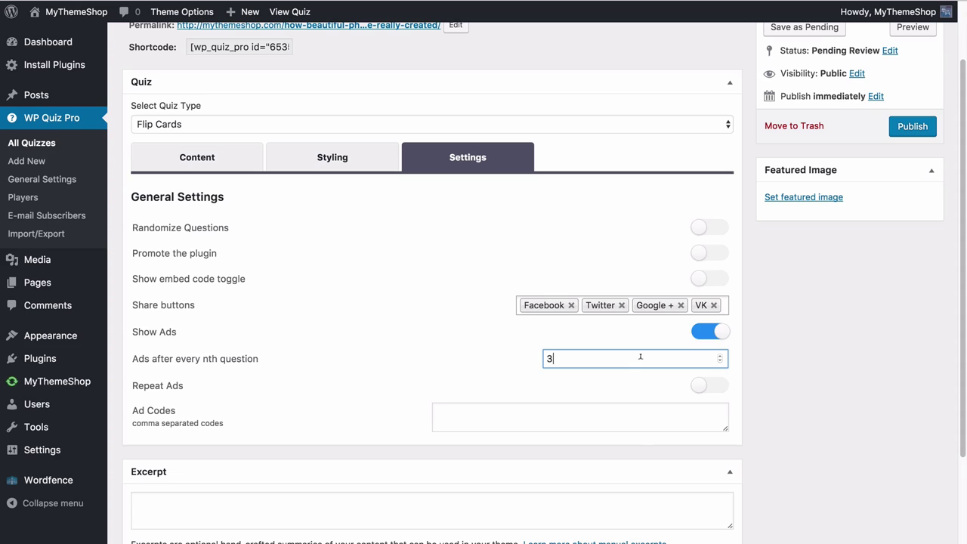
pyautogui.click(711, 385)
pyautogui.click(439, 406)
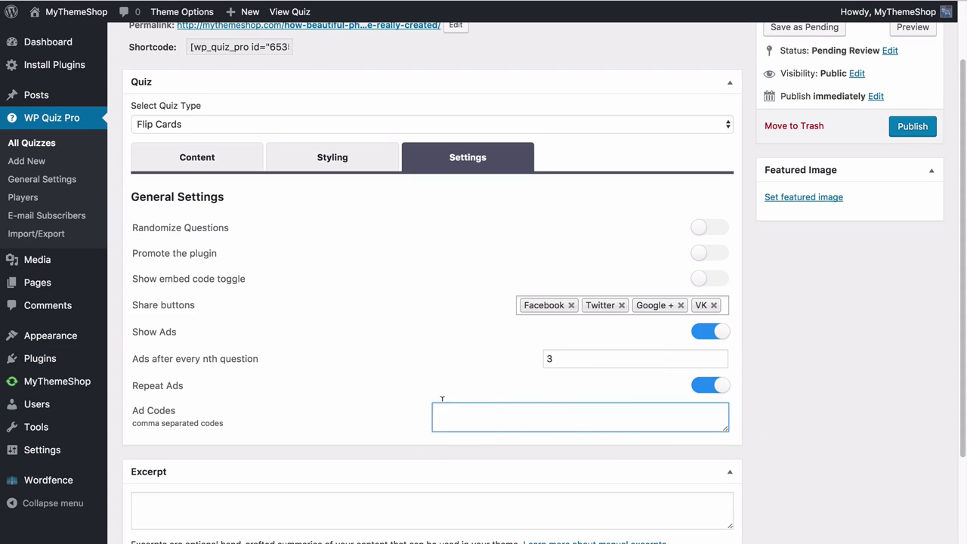
pyautogui.write('<img src="http://demo.mythemeshop.com/ad-sense-visit/files/2016/10/sidebar-banner.jpg" />')
pyautogui.click(444, 390)
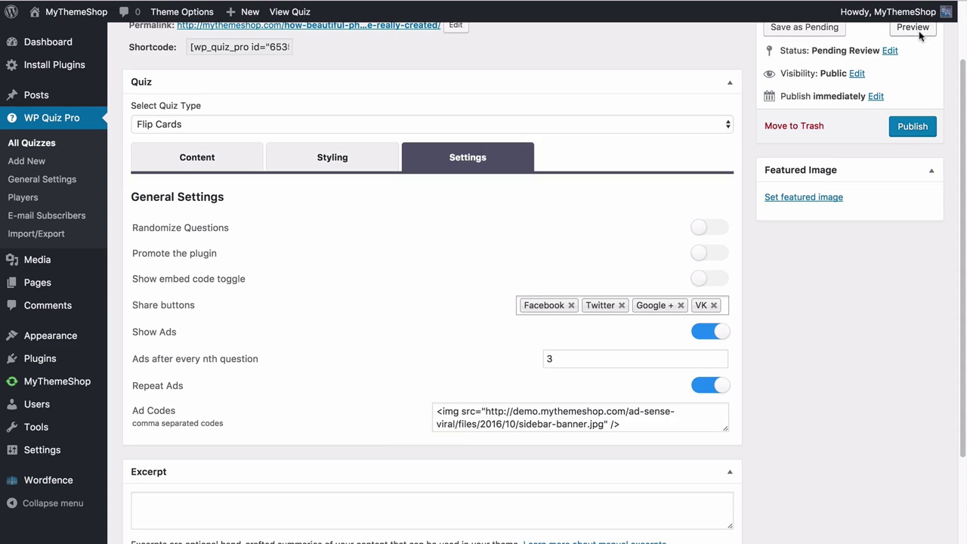
# Preview the quiz to see the ad banners after cards 3 and 6.
pyautogui.click(917, 30)
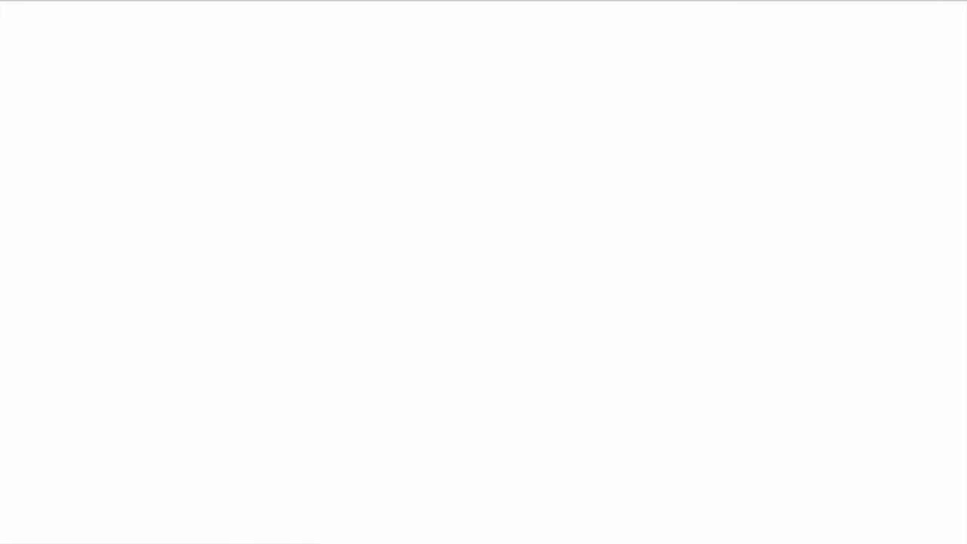
pyautogui.scroll(-6, 217, 250)
pyautogui.scroll(-10, 207, 255)
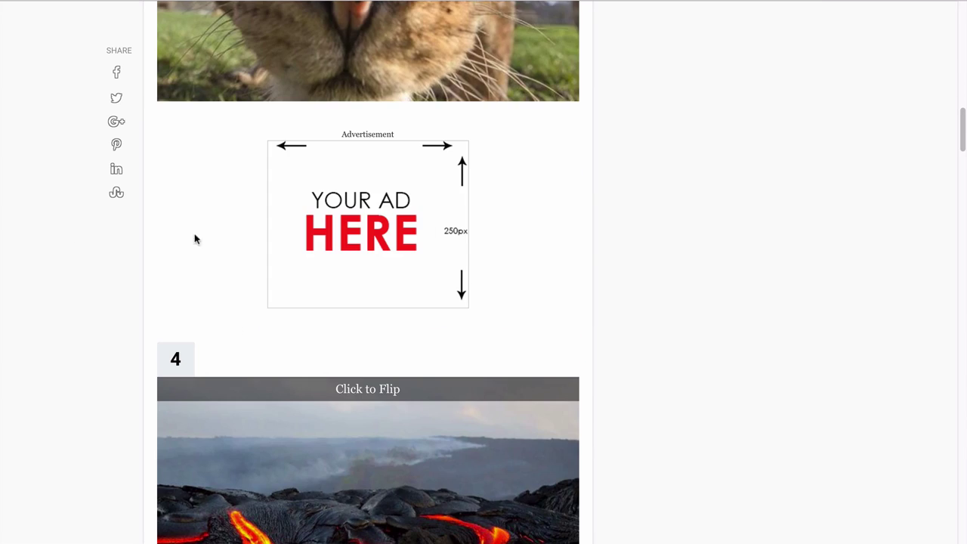
pyautogui.scroll(-17, 293, 259)
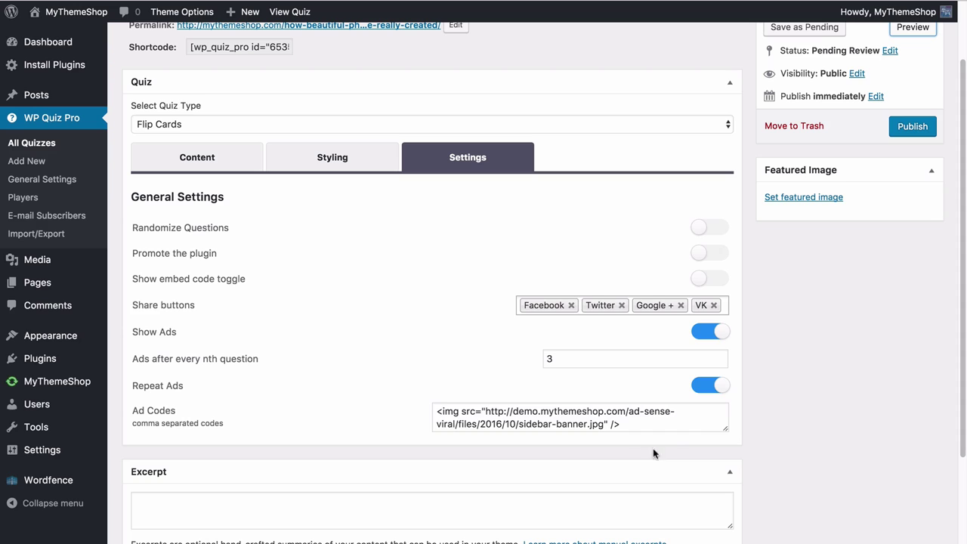
# End the Ad Codes tag with a comma and select the quiz's shortcode.
pyautogui.click(663, 423)
pyautogui.write(',')
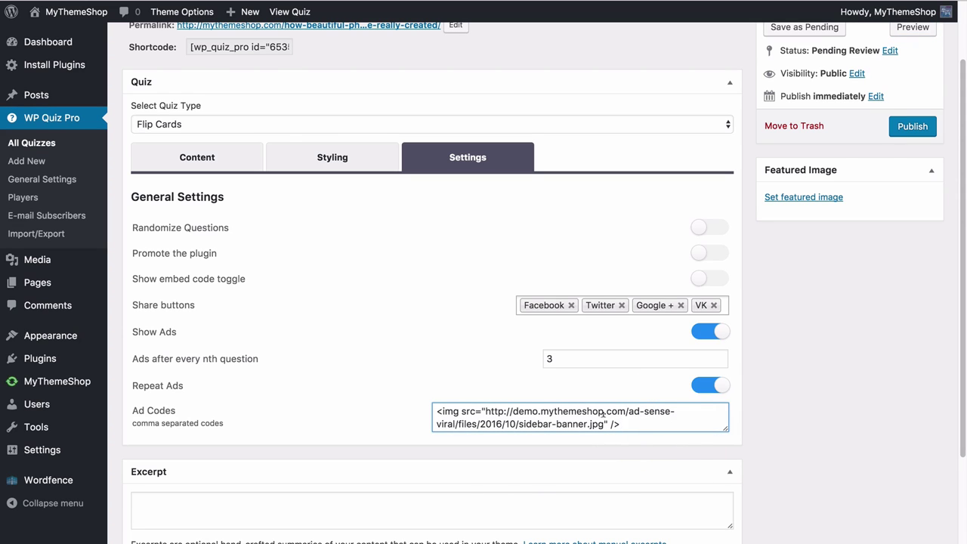
pyautogui.scroll(2, 605, 414)
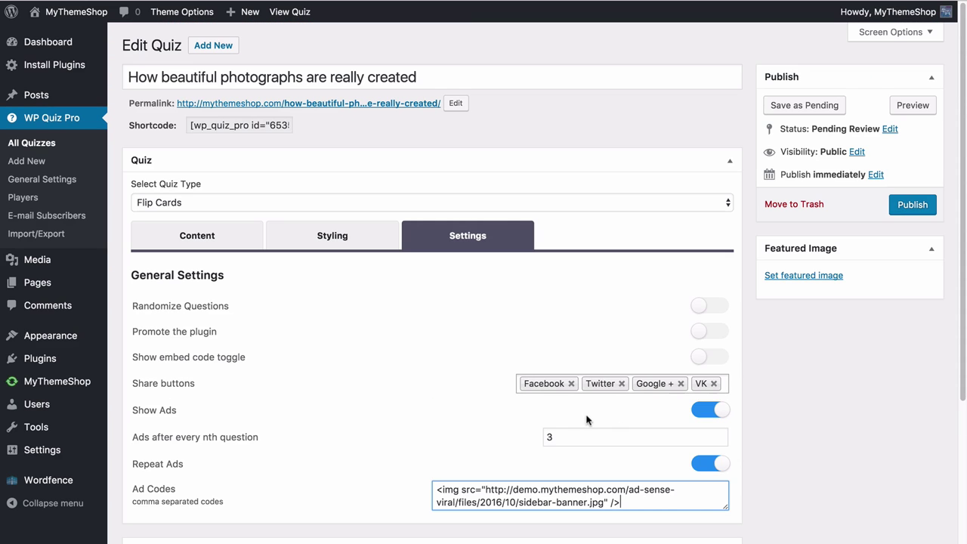
pyautogui.click(240, 124)
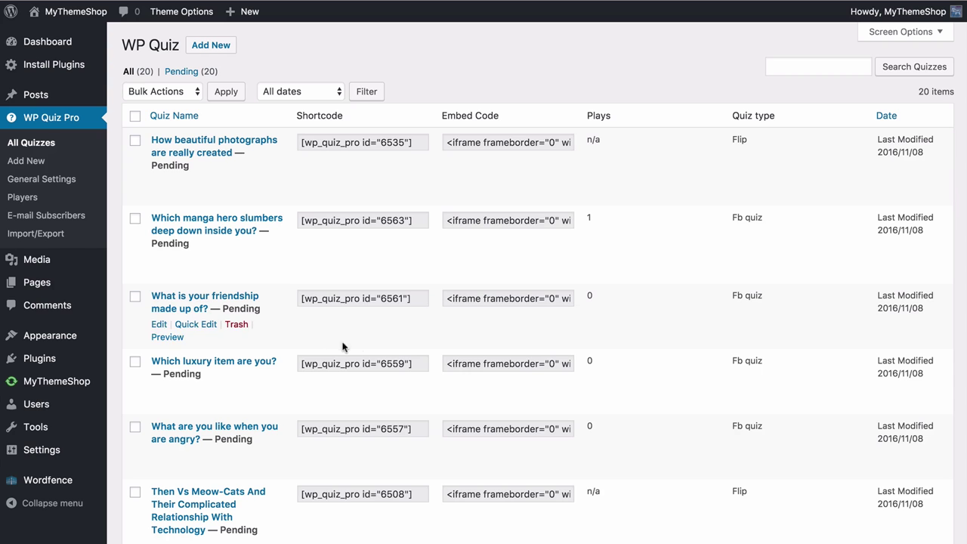
# Open the 'How Many Of These Superfoods Have You Tried?' quiz, keeping Swiper as its type.
pyautogui.scroll(-6, 529, 360)
pyautogui.scroll(-1, 532, 363)
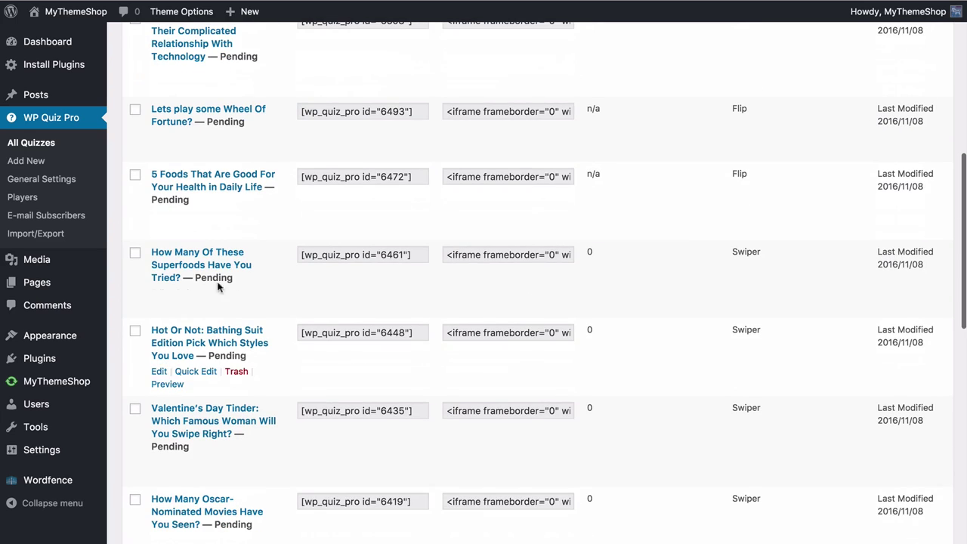
pyautogui.click(188, 266)
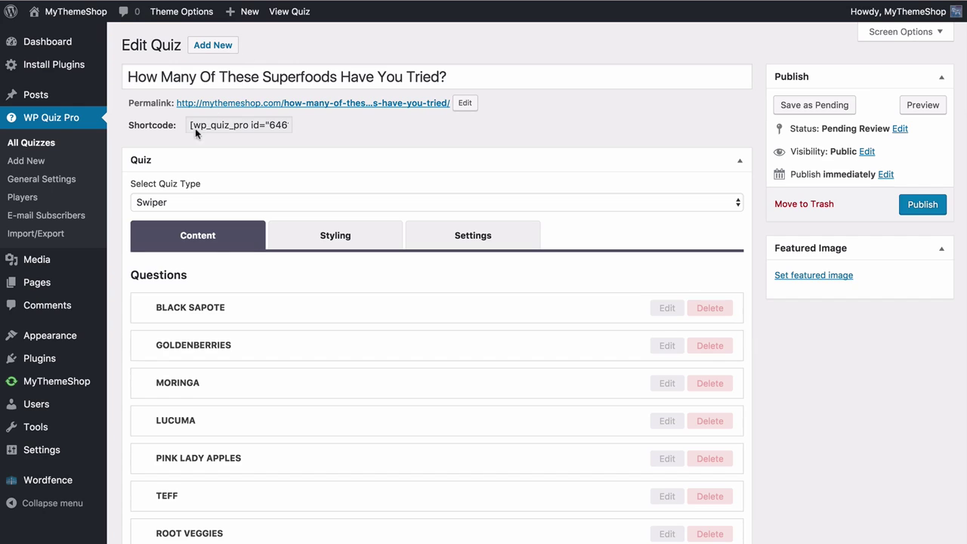
pyautogui.click(181, 203)
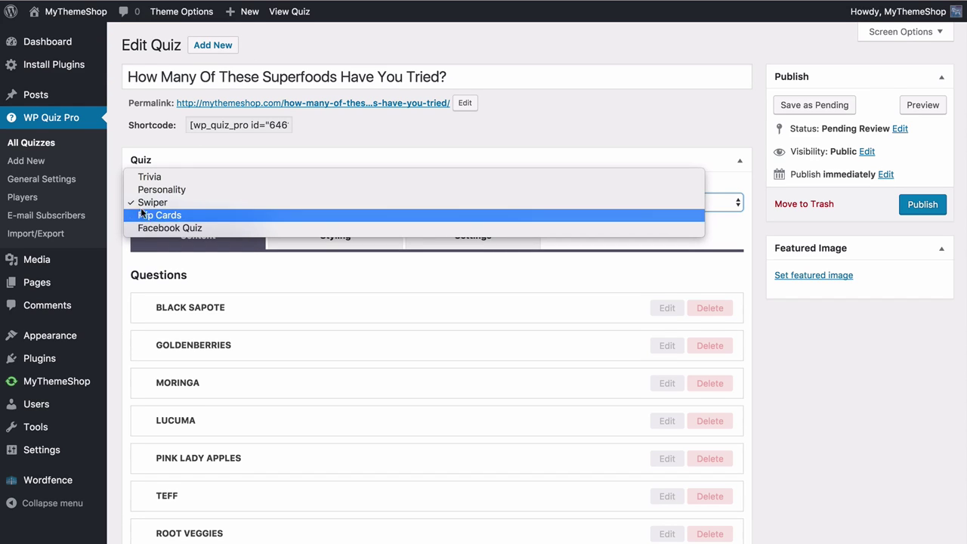
pyautogui.click(143, 201)
pyautogui.click(551, 357)
# Check the BLACK SAPOTE question's image address and credit fields, then view the quiz live.
pyautogui.scroll(-1, 452, 317)
pyautogui.scroll(-2, 450, 319)
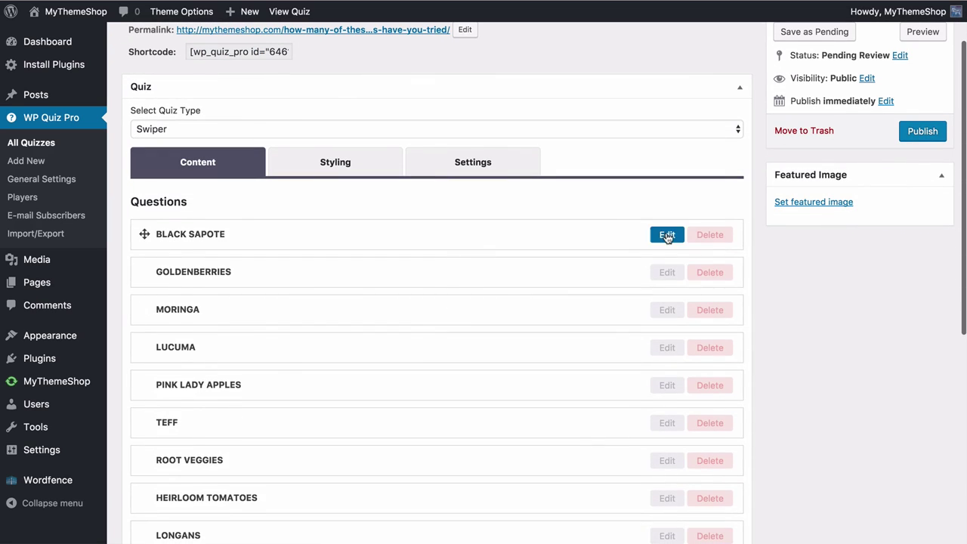
pyautogui.click(665, 234)
pyautogui.click(464, 270)
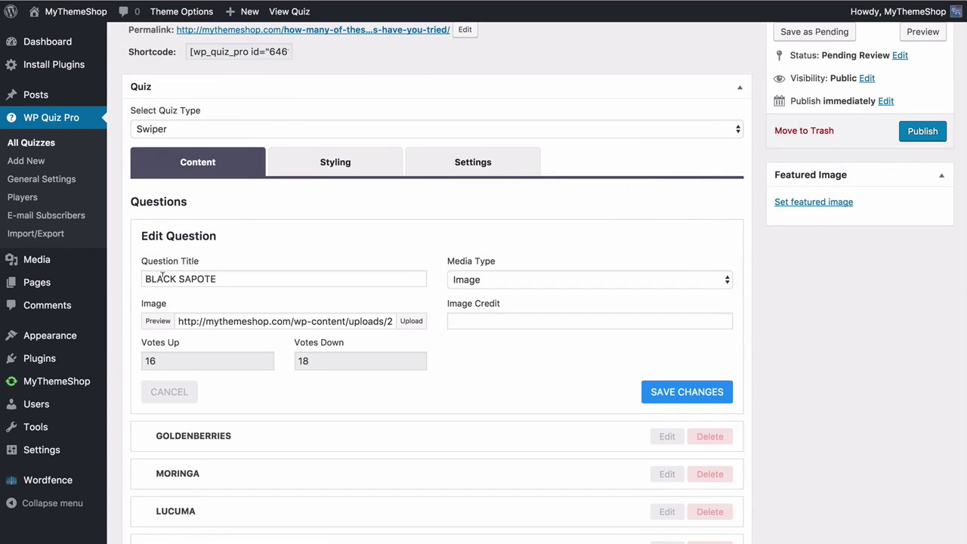
pyautogui.click(189, 321)
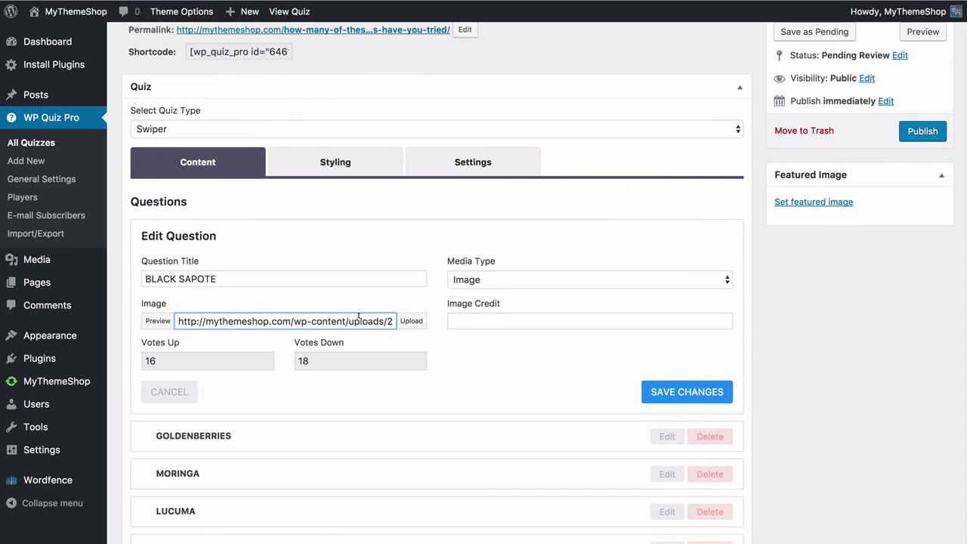
pyautogui.click(219, 345)
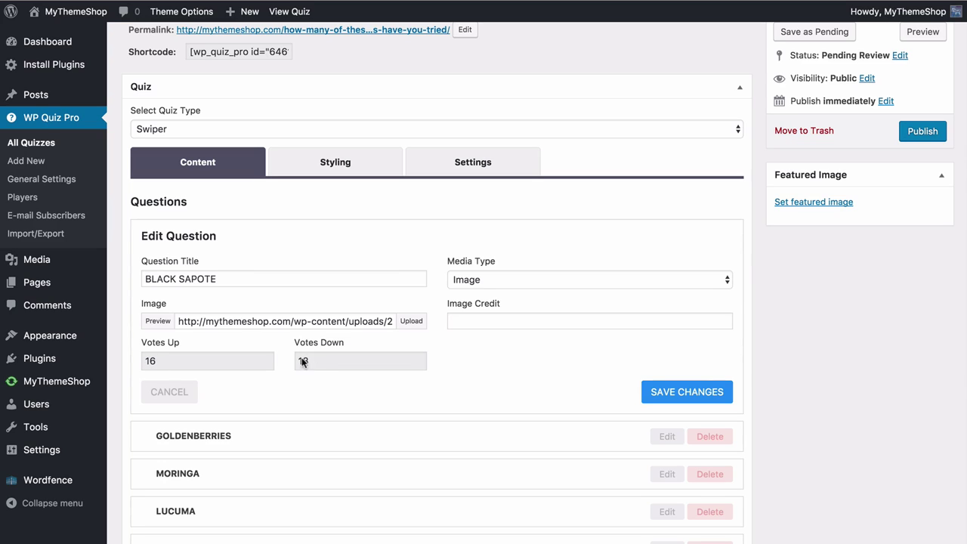
pyautogui.click(475, 318)
pyautogui.click(463, 337)
pyautogui.click(104, 69)
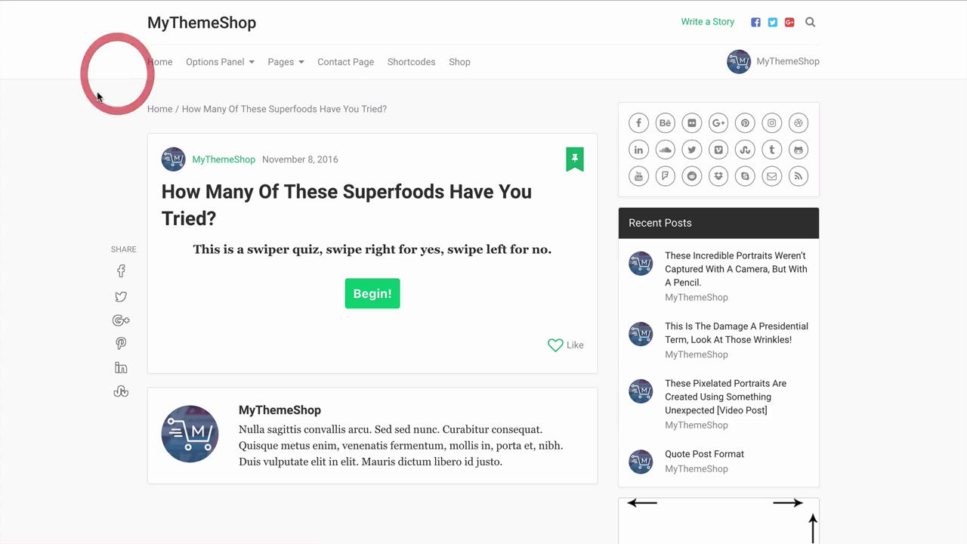
# Begin the superfoods quiz and swipe Black Sapote left, Goldenberries right, and Moringa left.
pyautogui.scroll(-1, 97, 97)
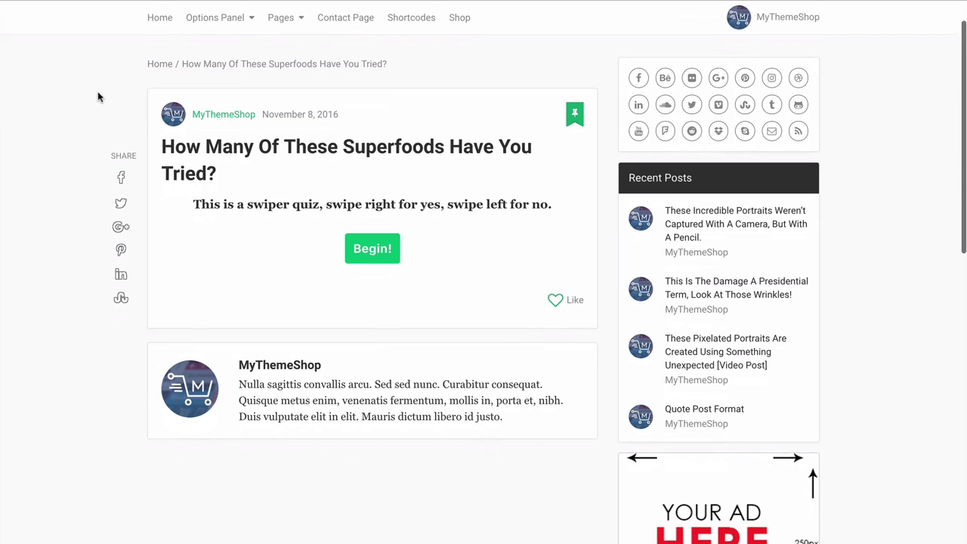
pyautogui.click(378, 254)
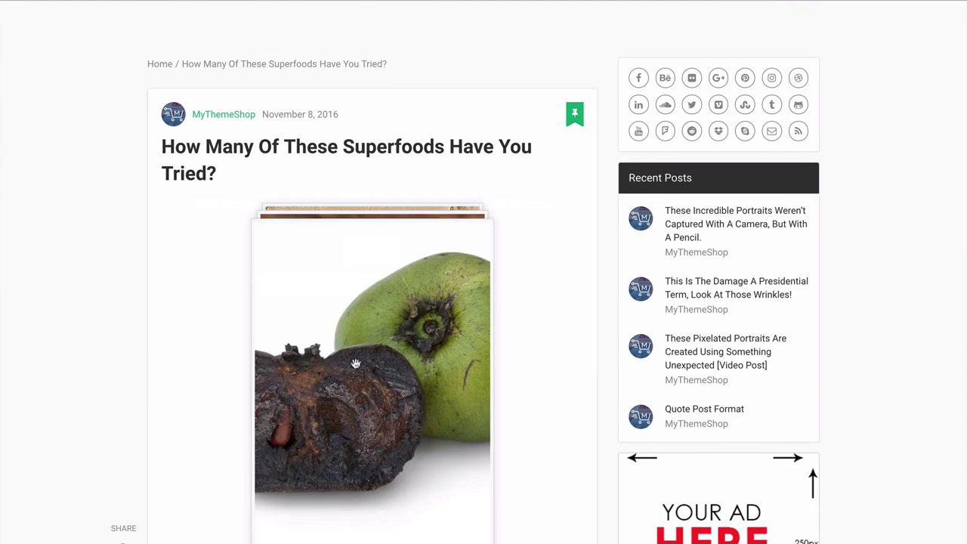
pyautogui.moveTo(353, 276); pyautogui.dragTo(237, 243)
pyautogui.moveTo(326, 208); pyautogui.dragTo(545, 232)
pyautogui.moveTo(378, 227); pyautogui.dragTo(227, 242)
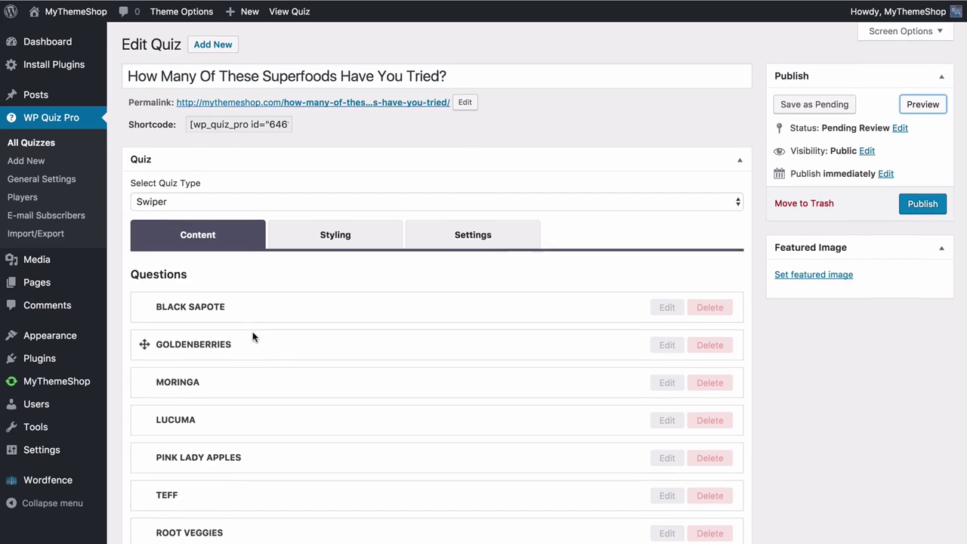
pyautogui.scroll(-3, 267, 198)
# Re-save the GOLDENBERRIES question and move PINK LADY APPLES above LUCUMA.
pyautogui.click(666, 216)
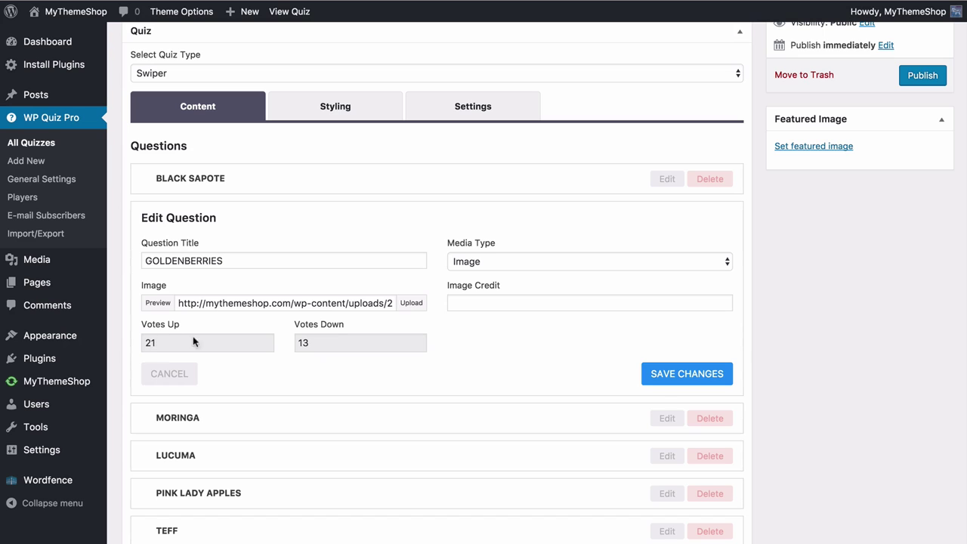
pyautogui.click(670, 373)
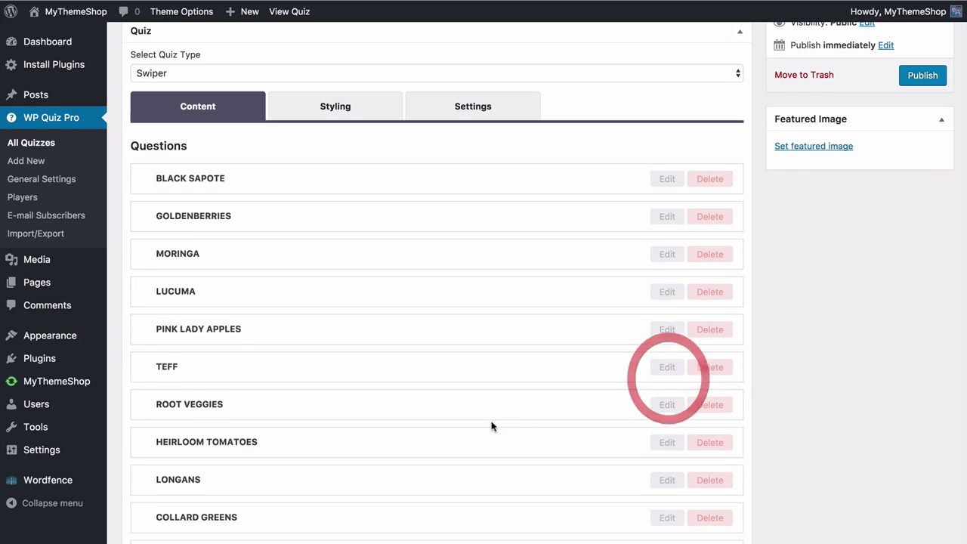
pyautogui.scroll(-2, 492, 426)
pyautogui.moveTo(143, 272); pyautogui.dragTo(140, 227)
pyautogui.scroll(-5, 143, 274)
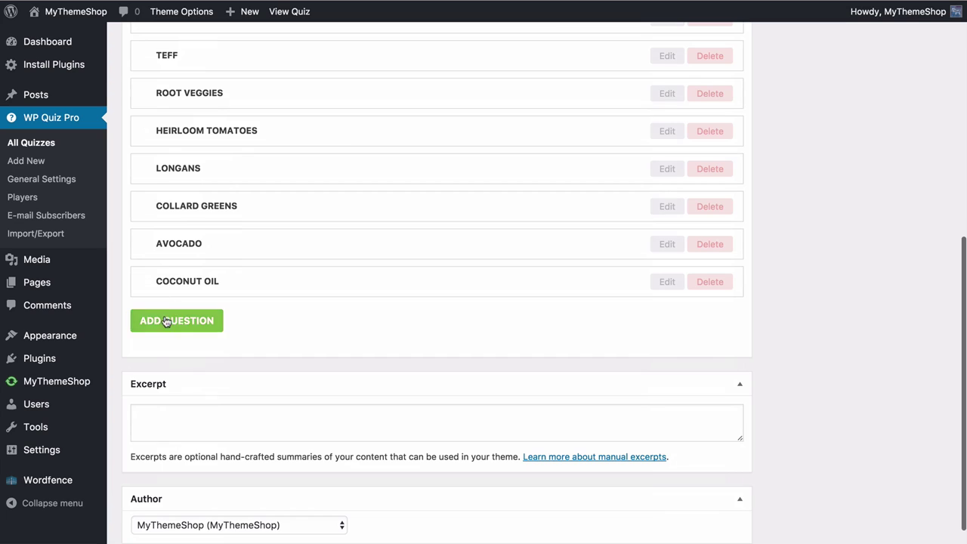
# Start a new question and browse the media library for an image, then discard it and show Styling.
pyautogui.click(167, 320)
pyautogui.scroll(-3, 233, 291)
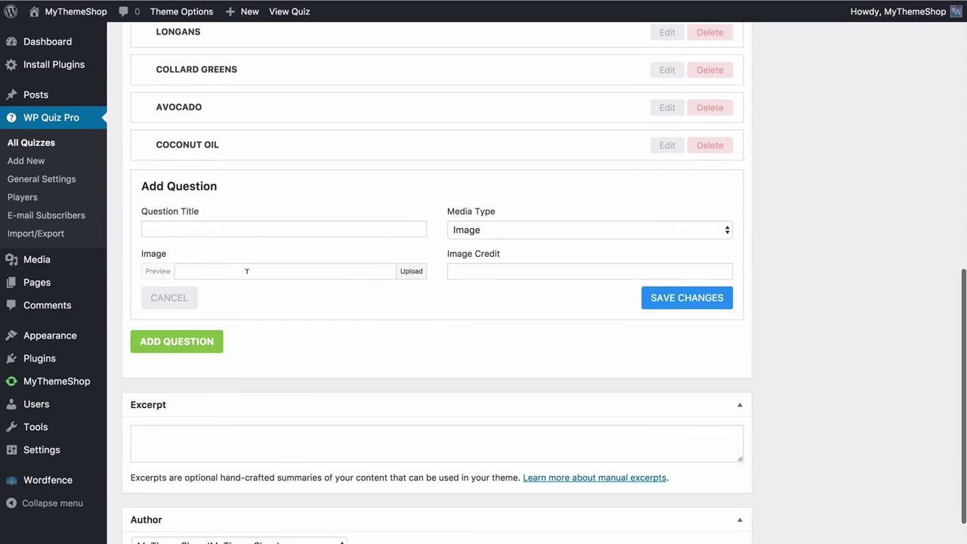
pyautogui.click(407, 273)
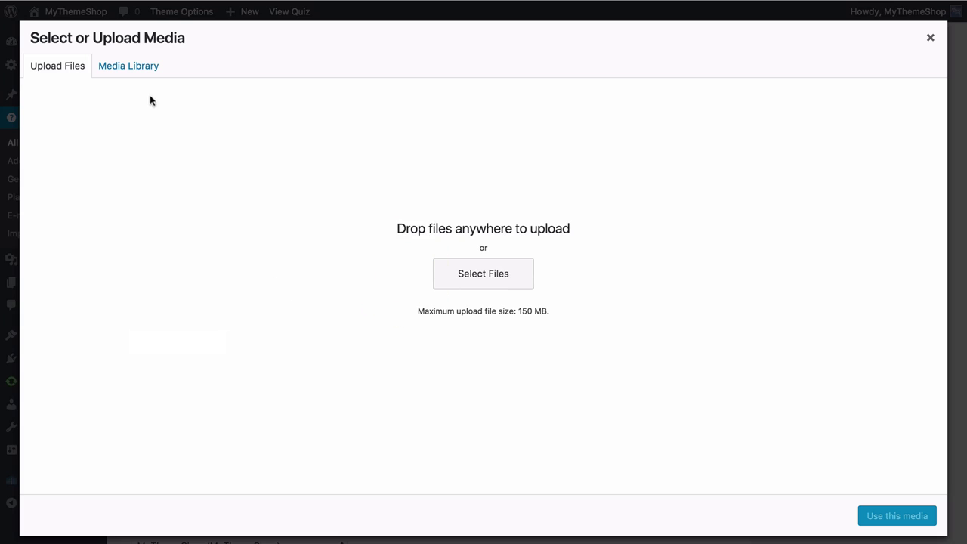
pyautogui.click(132, 68)
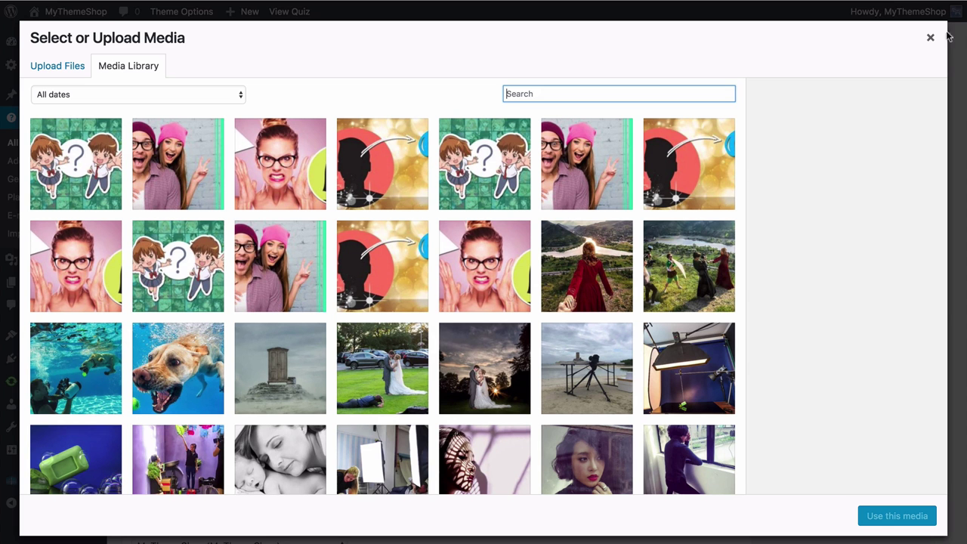
pyautogui.click(929, 40)
pyautogui.click(169, 297)
pyautogui.scroll(6, 589, 240)
pyautogui.click(320, 241)
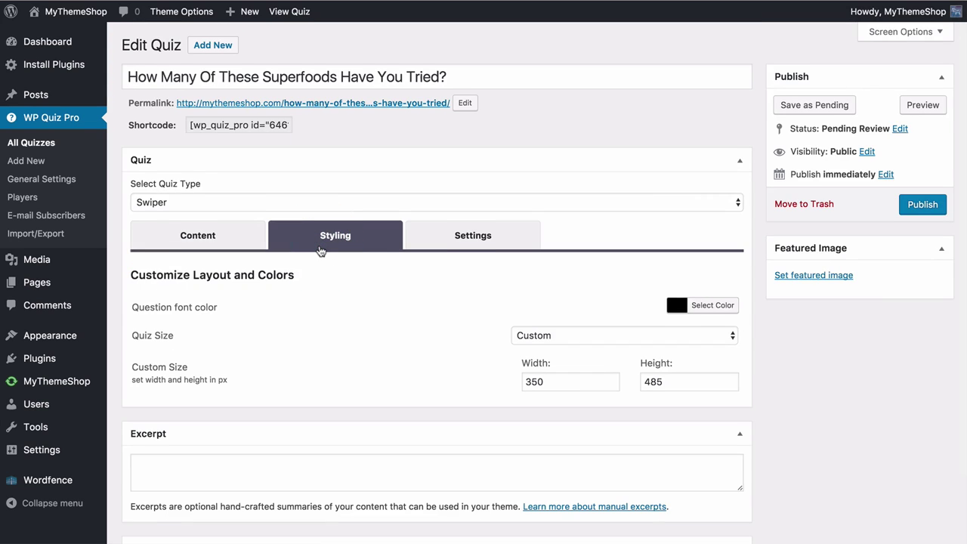
# Check the question font colour picker and Quiz Size choices, leaving size set to Custom.
pyautogui.scroll(-1, 320, 251)
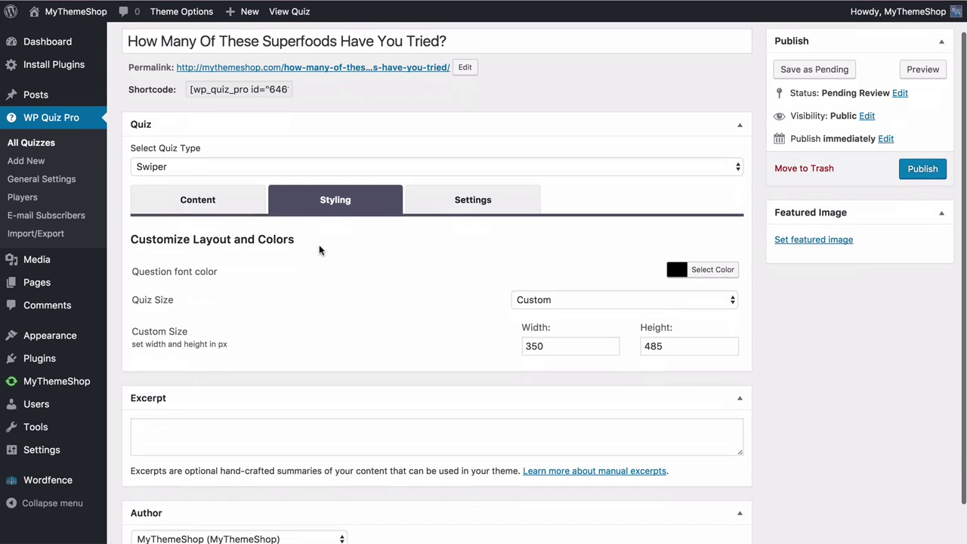
pyautogui.click(702, 270)
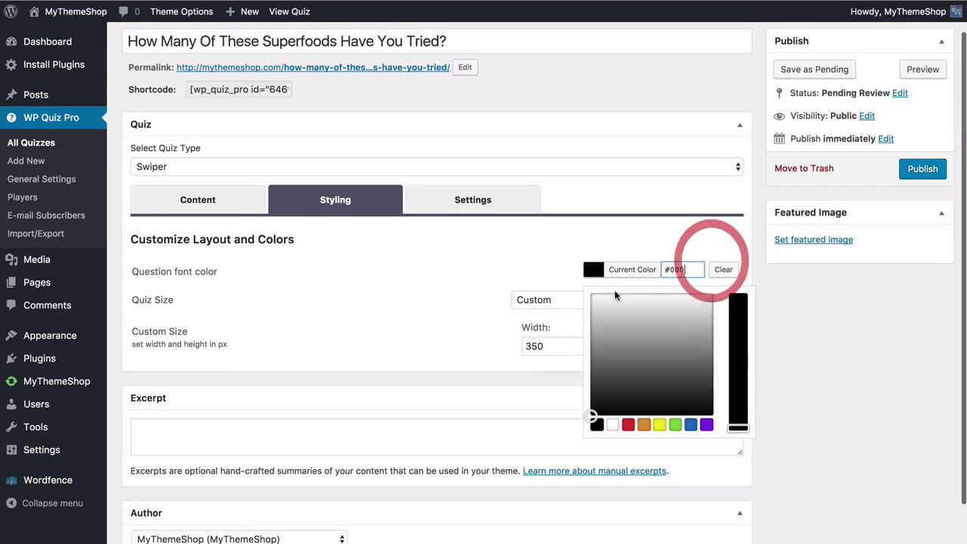
pyautogui.click(450, 310)
pyautogui.click(536, 300)
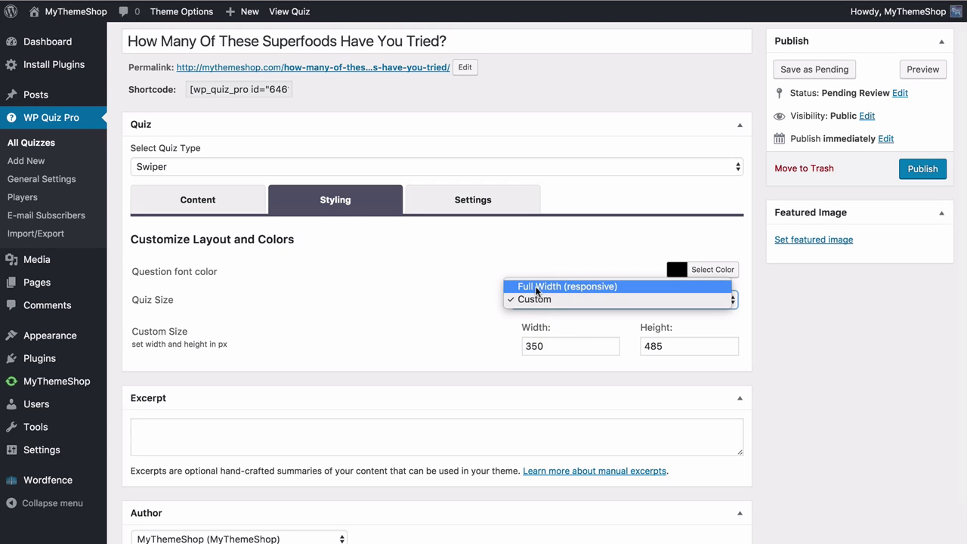
pyautogui.click(463, 307)
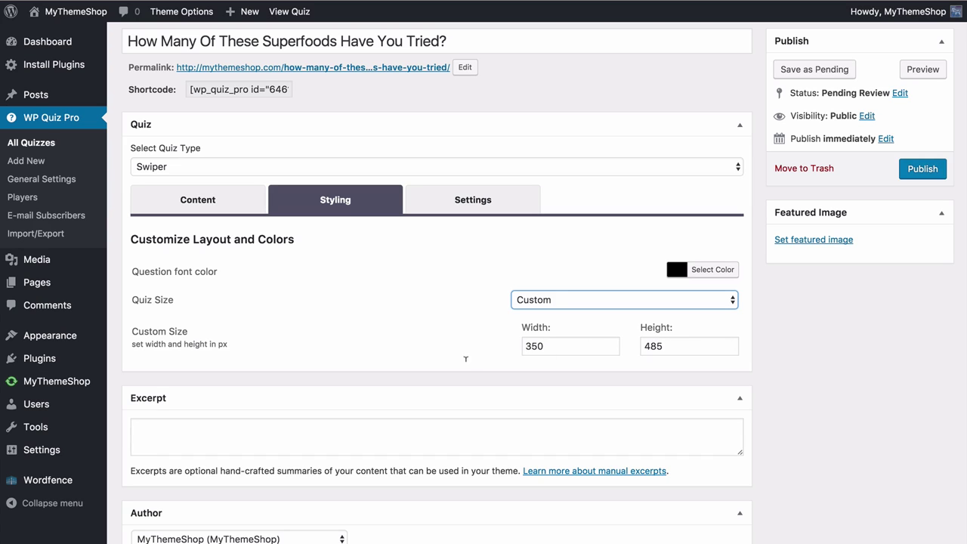
pyautogui.click(529, 305)
pyautogui.click(436, 349)
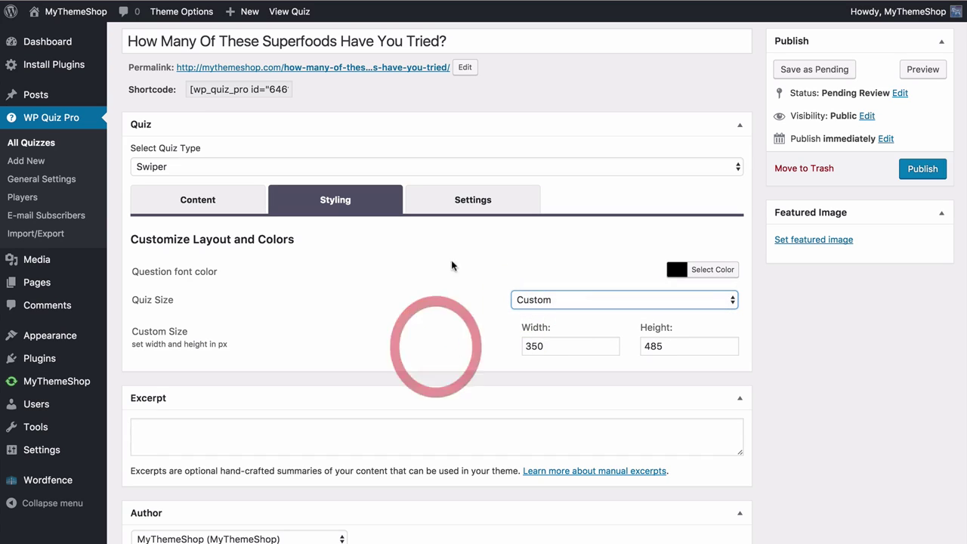
# Look over the Settings tab, then return via Styling to the Content question list.
pyautogui.click(443, 200)
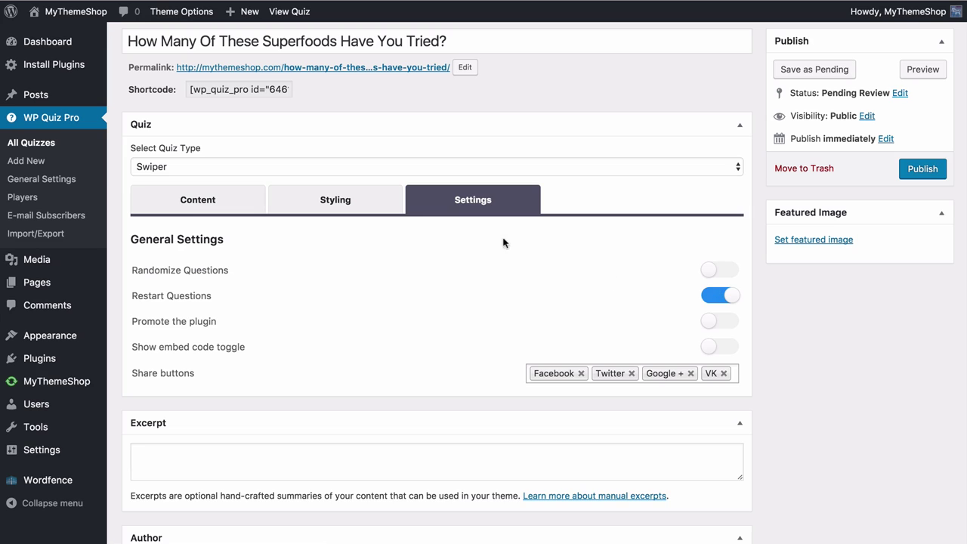
pyautogui.click(347, 200)
pyautogui.scroll(2, 347, 201)
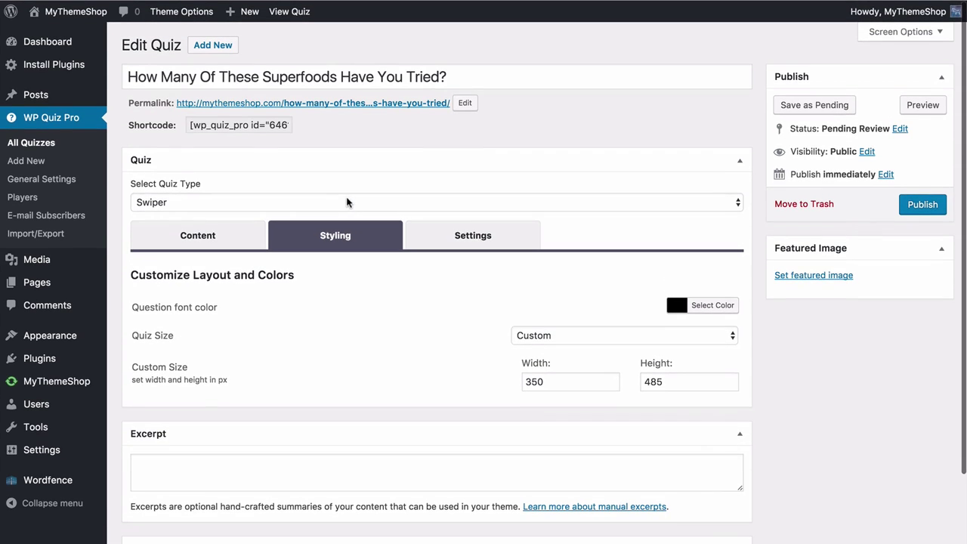
pyautogui.click(227, 235)
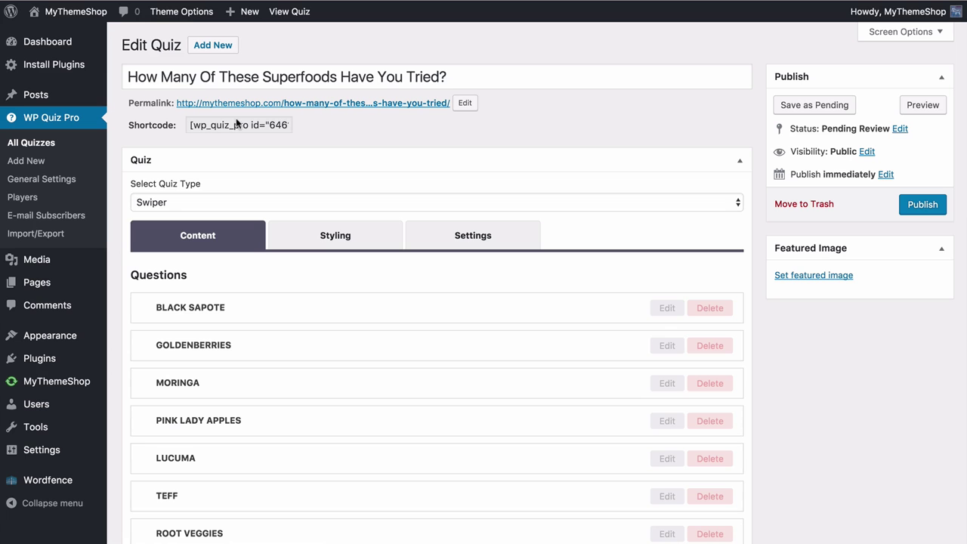
# Go to All Quizzes and open the Star Wars fan quiz.
pyautogui.click(49, 121)
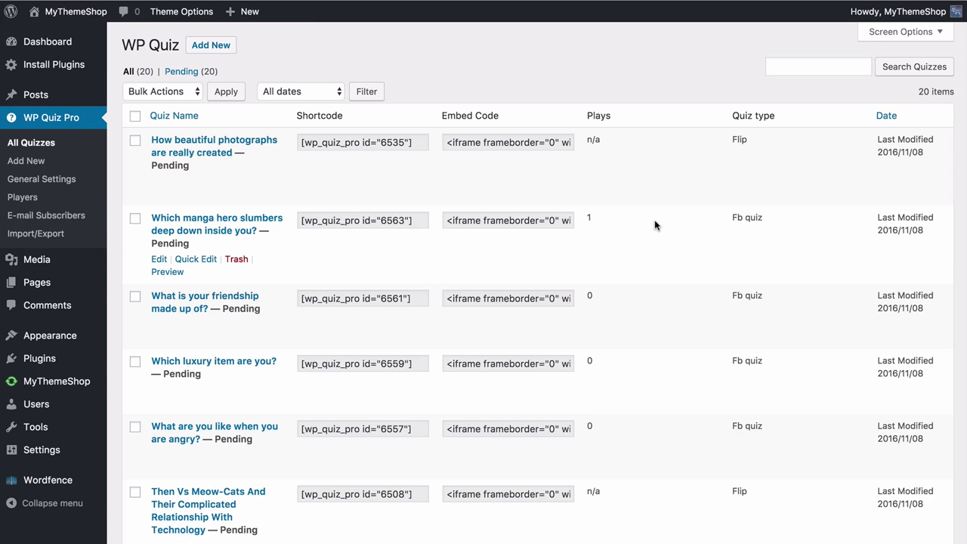
pyautogui.scroll(-10, 655, 224)
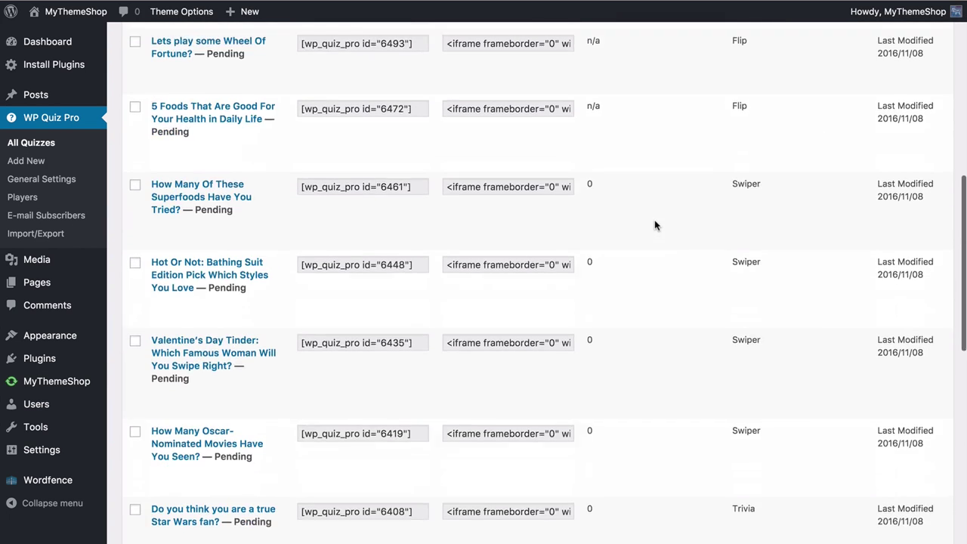
pyautogui.scroll(-4, 655, 224)
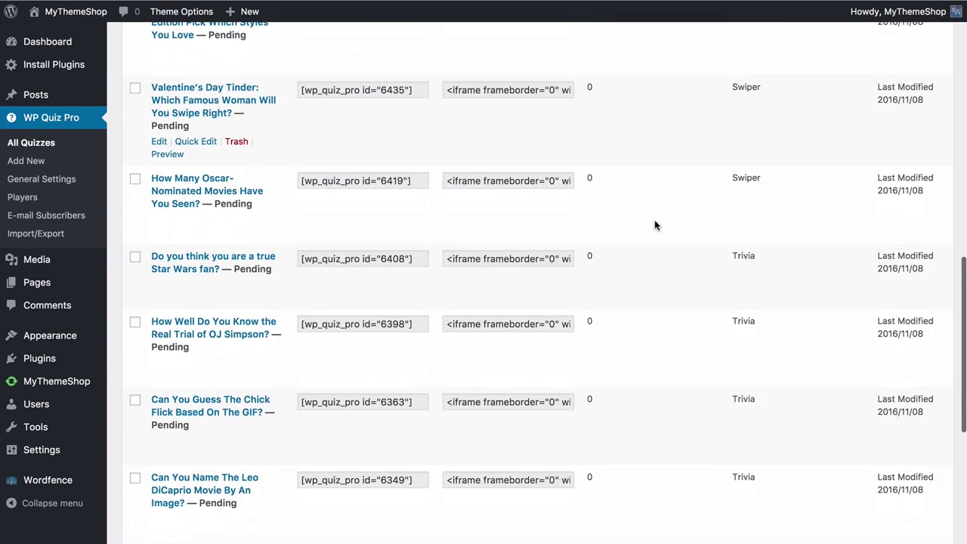
pyautogui.click(208, 262)
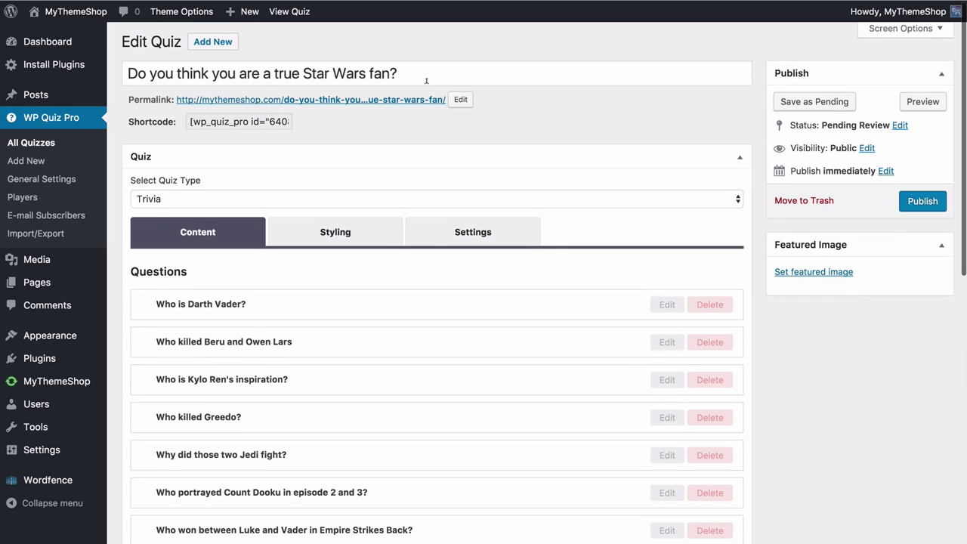
# Keep the quiz type as Trivia and open 'Who is Darth Vader?' for editing.
pyautogui.scroll(-1, 160, 170)
pyautogui.click(153, 157)
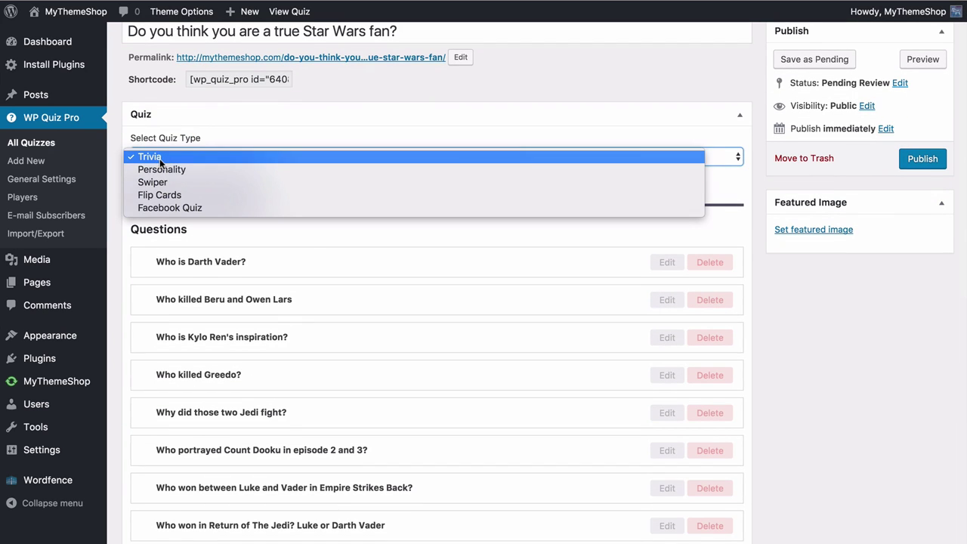
pyautogui.click(160, 158)
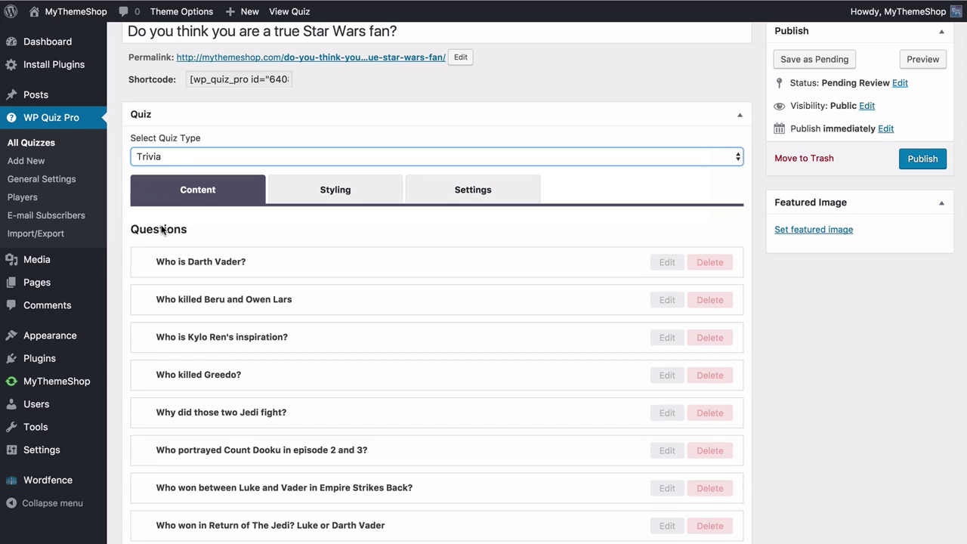
pyautogui.scroll(-3, 212, 246)
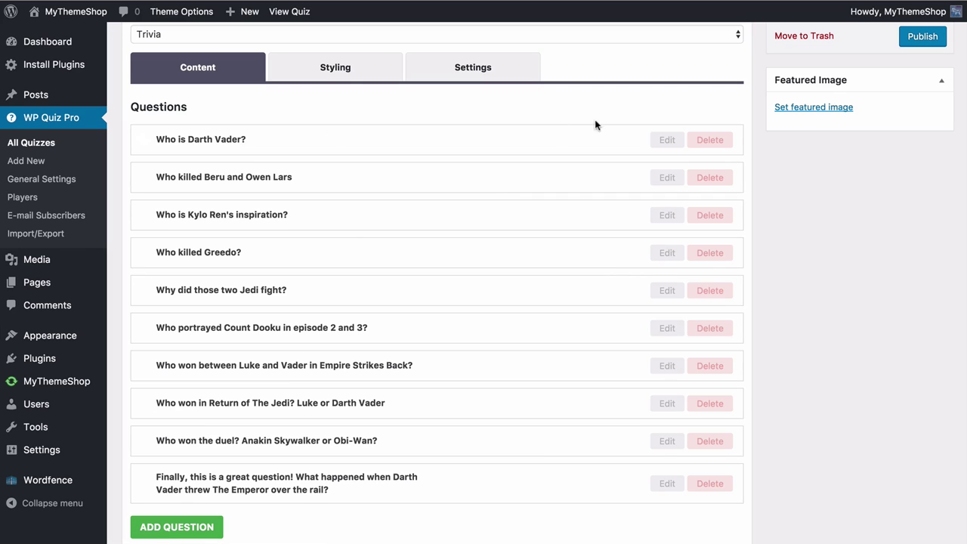
pyautogui.click(668, 140)
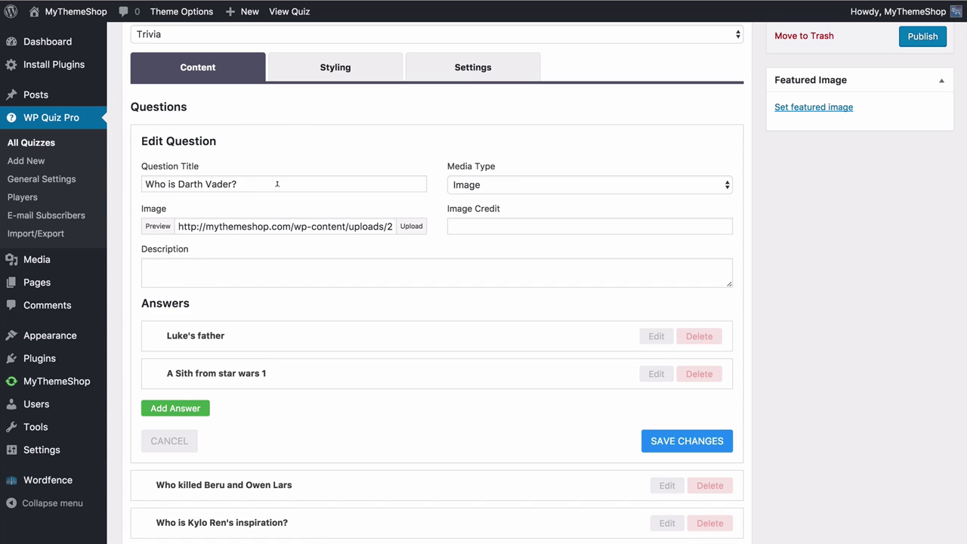
# Try the None and Video media types, then set the question's media type to Image.
pyautogui.click(470, 186)
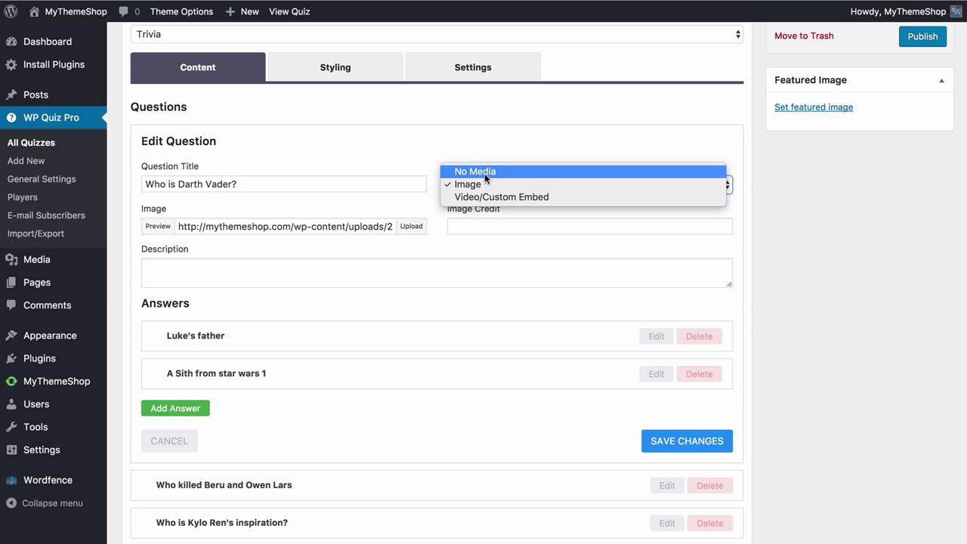
pyautogui.click(484, 173)
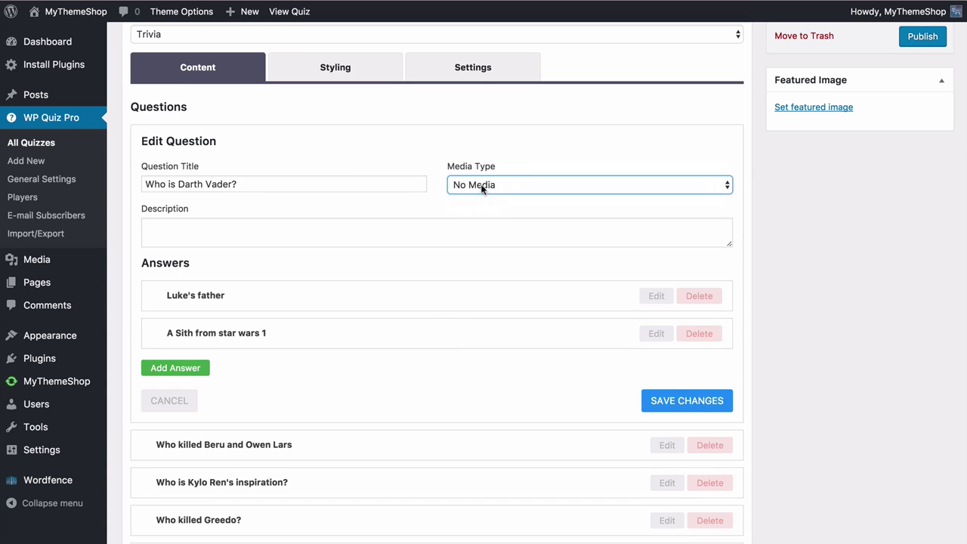
pyautogui.click(482, 185)
pyautogui.click(483, 197)
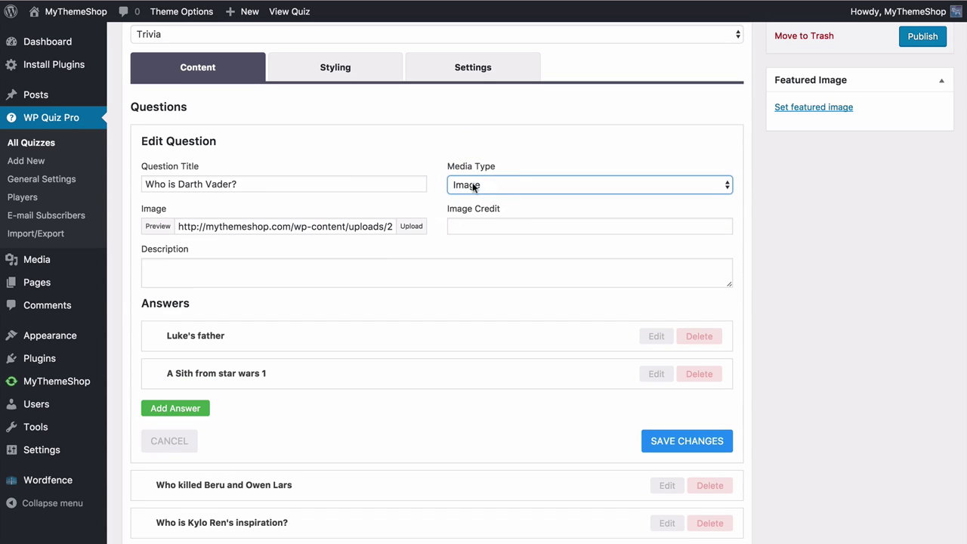
pyautogui.click(466, 181)
pyautogui.click(478, 198)
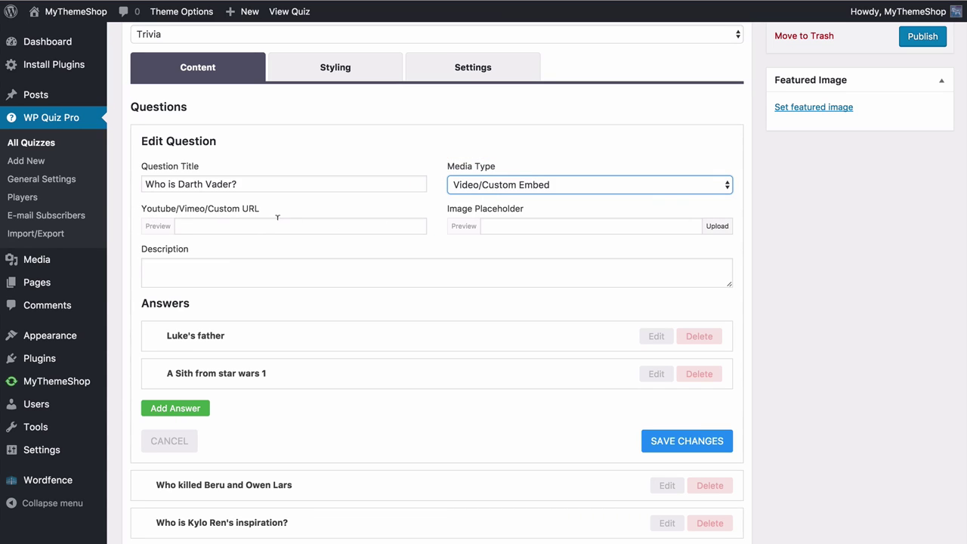
pyautogui.click(219, 229)
pyautogui.click(562, 239)
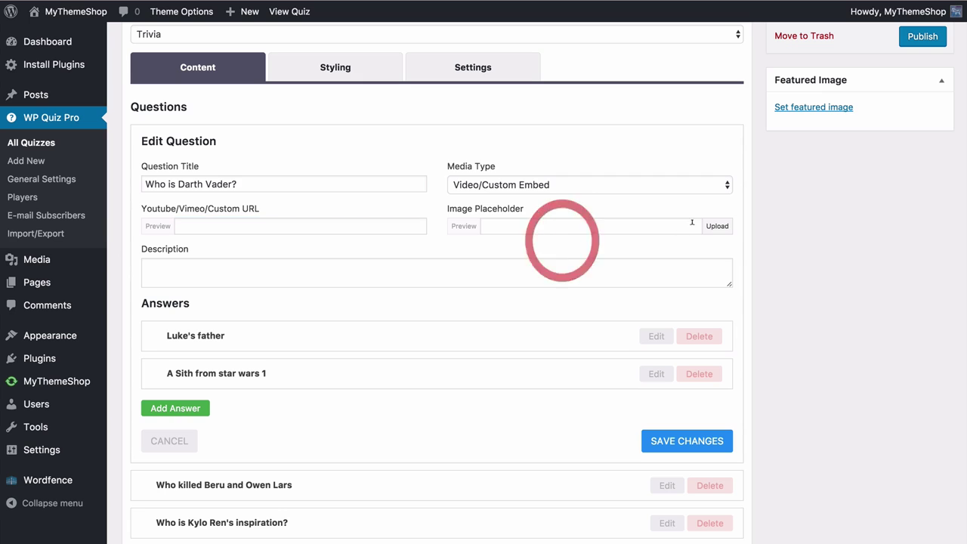
pyautogui.click(711, 228)
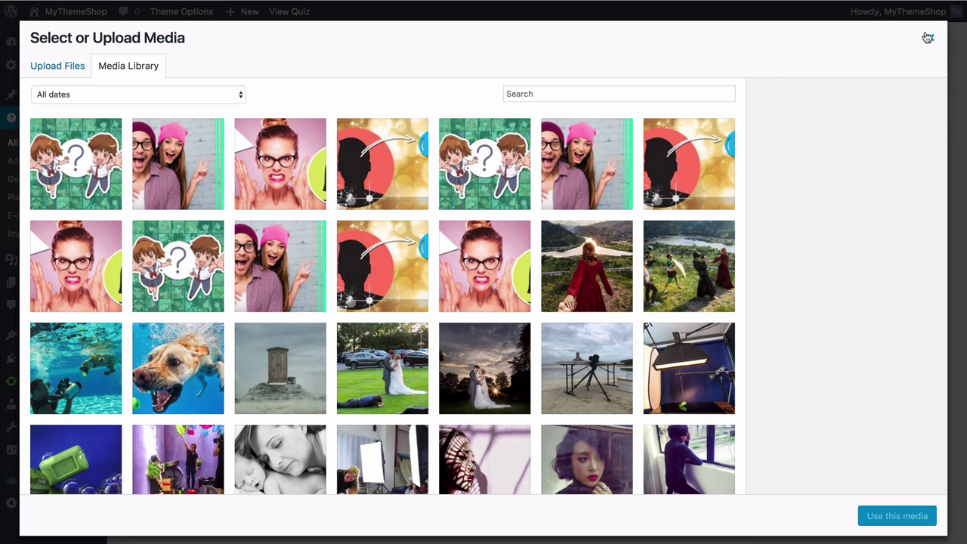
pyautogui.click(928, 38)
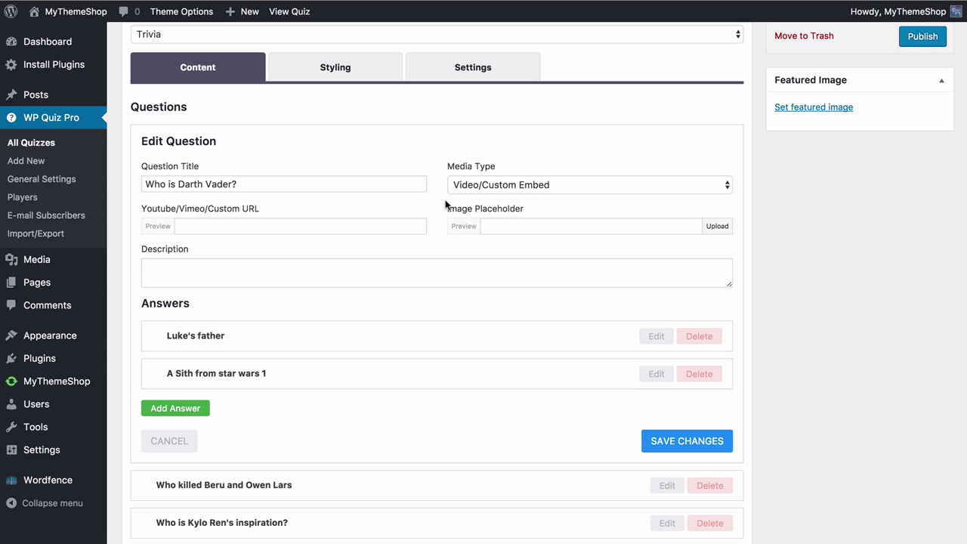
pyautogui.click(501, 184)
pyautogui.click(483, 172)
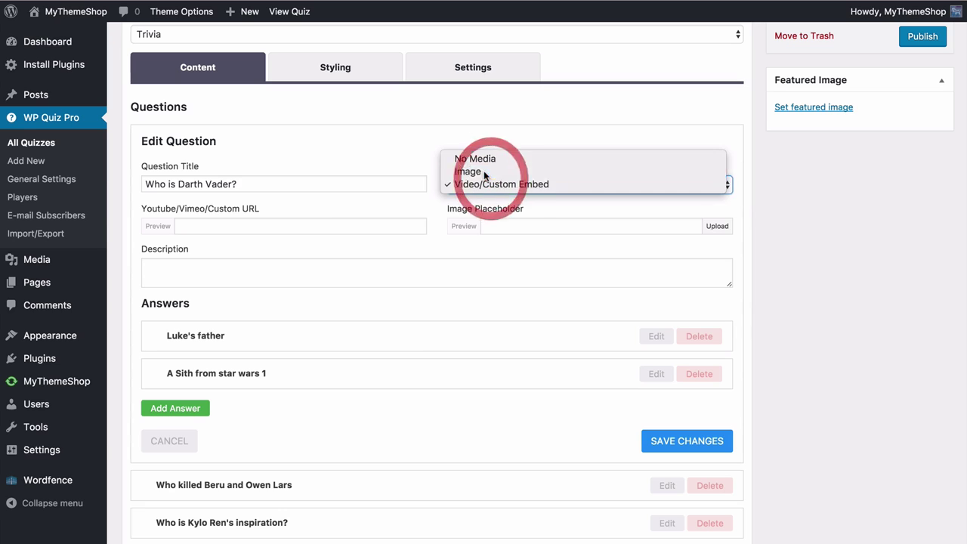
pyautogui.click(437, 217)
# Leave the description empty, and start a new answer marked not correct, then discard it.
pyautogui.click(360, 265)
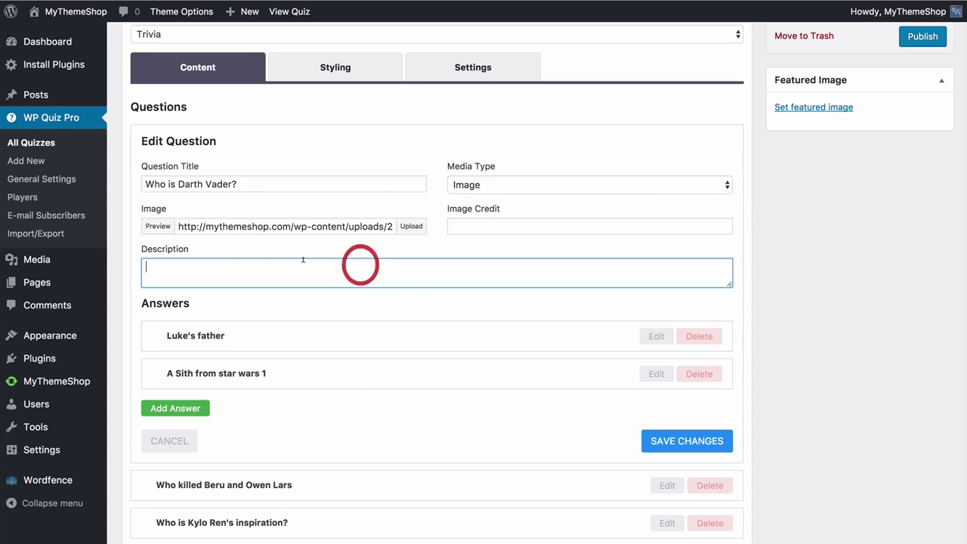
pyautogui.click(269, 295)
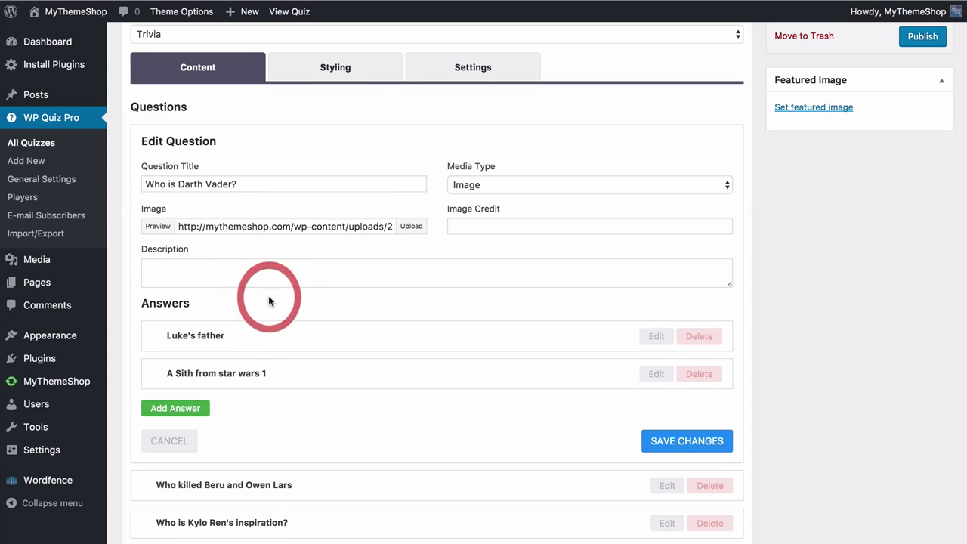
pyautogui.scroll(-1, 269, 301)
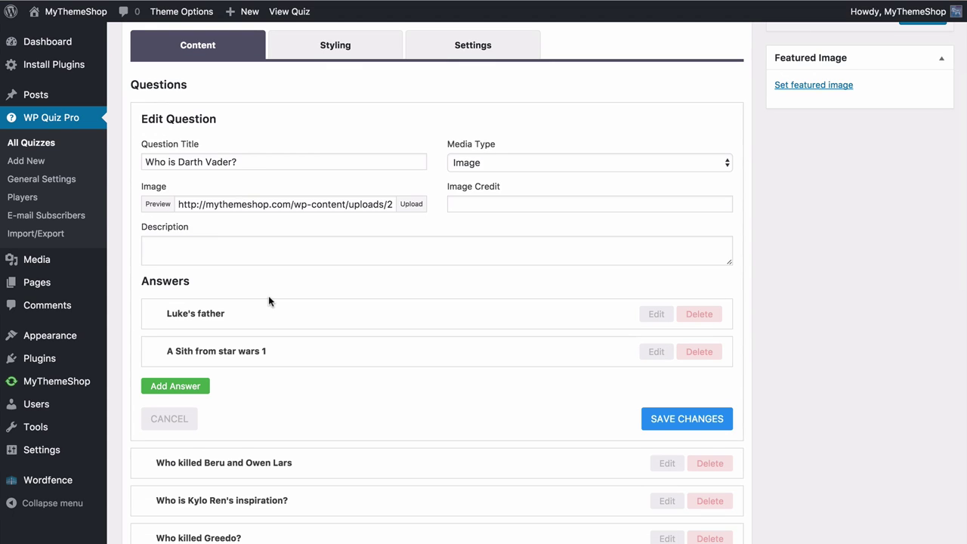
pyautogui.scroll(-2, 269, 297)
pyautogui.scroll(-3, 211, 229)
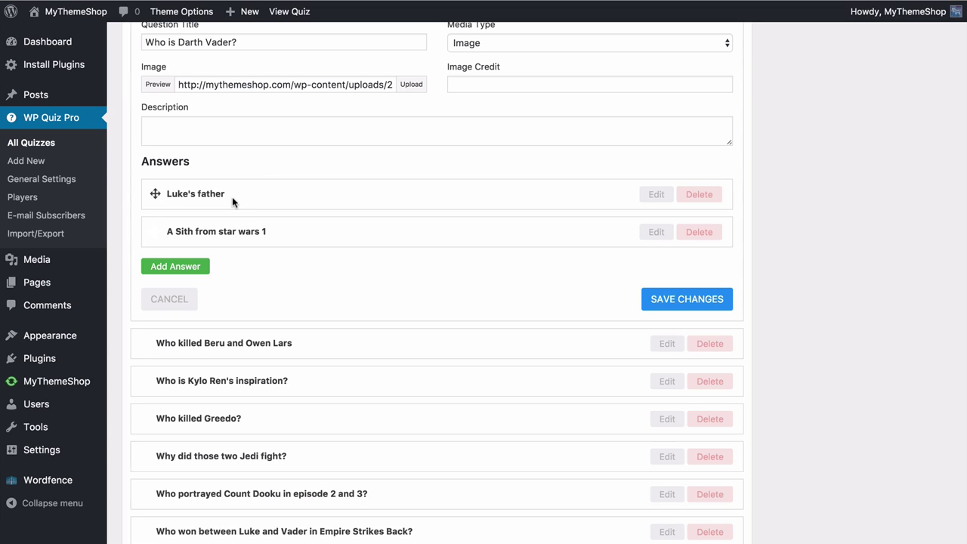
pyautogui.click(181, 269)
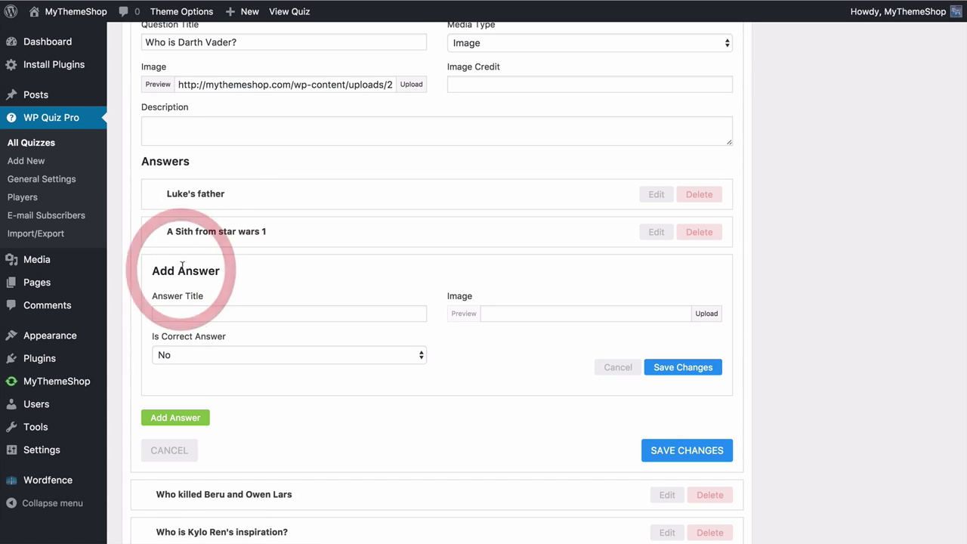
pyautogui.click(202, 356)
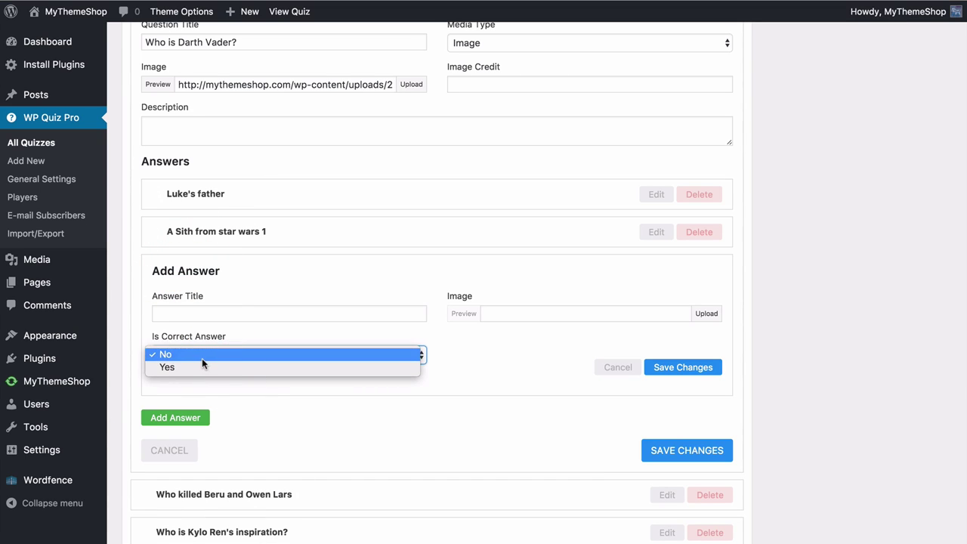
pyautogui.click(202, 360)
pyautogui.click(614, 369)
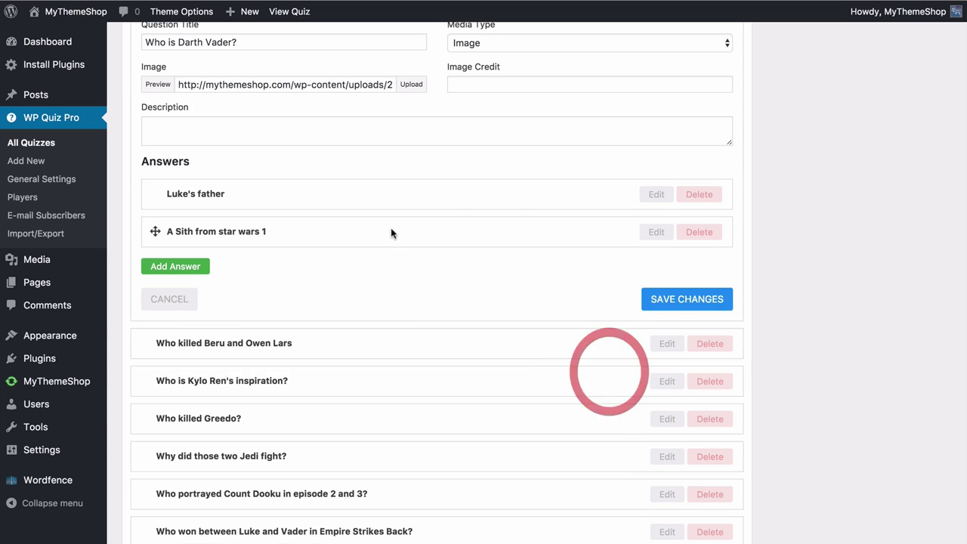
# Mark 'Luke's father' as the correct answer and keep 'A Sith from star wars 1' incorrect.
pyautogui.click(656, 194)
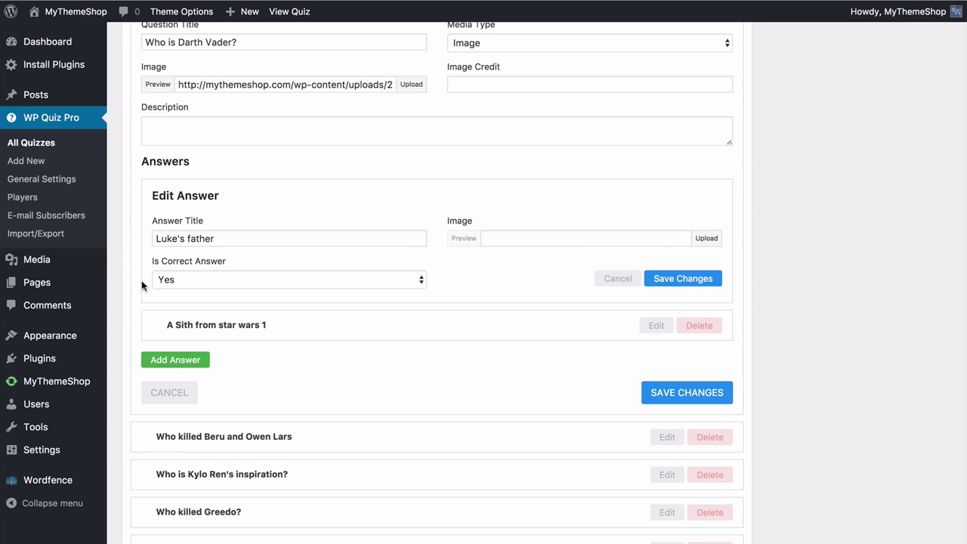
pyautogui.click(618, 278)
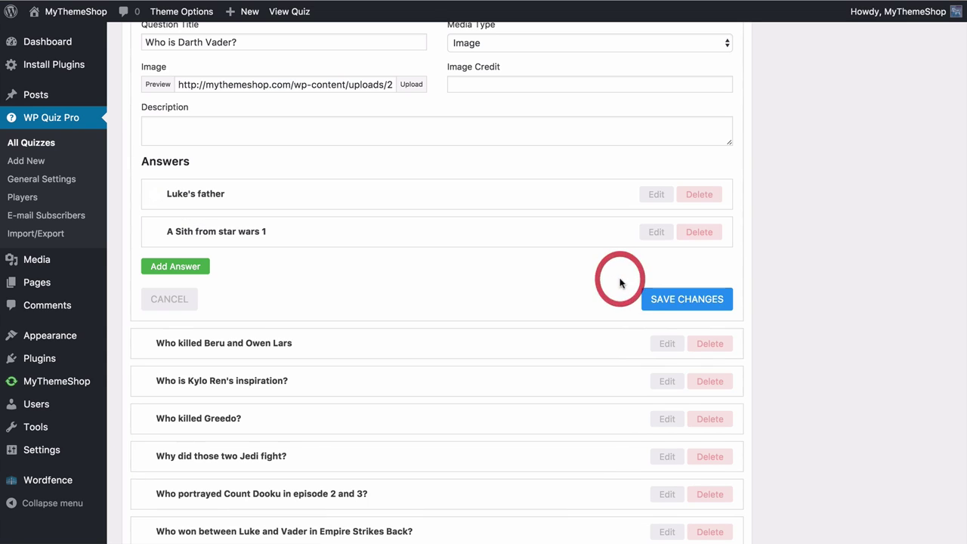
pyautogui.click(657, 232)
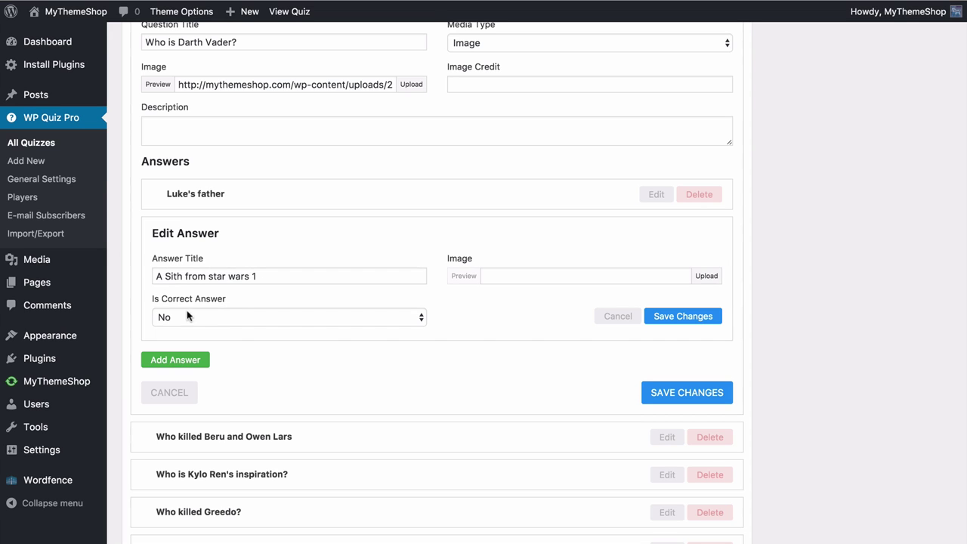
pyautogui.click(678, 316)
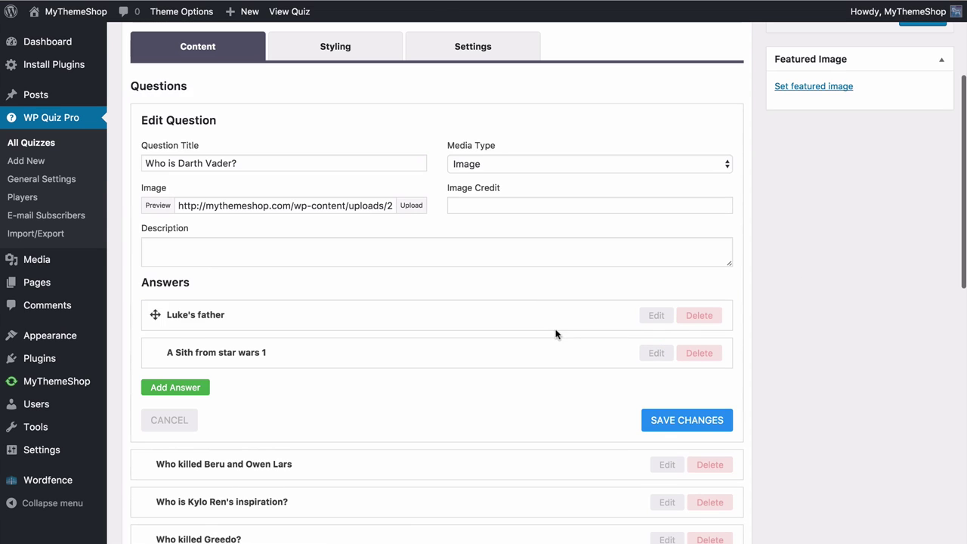
# Save the Darth Vader question and scroll down to the results.
pyautogui.click(663, 424)
pyautogui.scroll(-1, 495, 393)
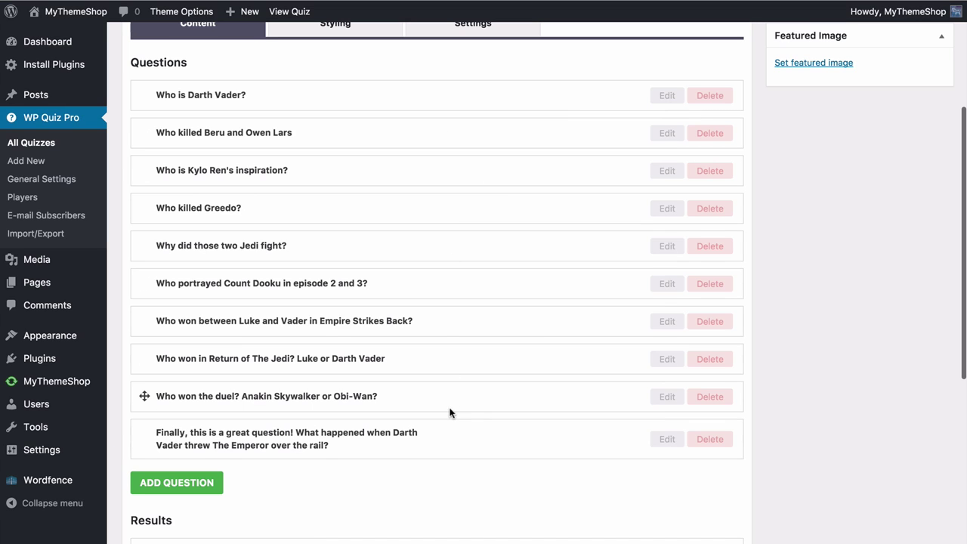
pyautogui.scroll(-2, 450, 414)
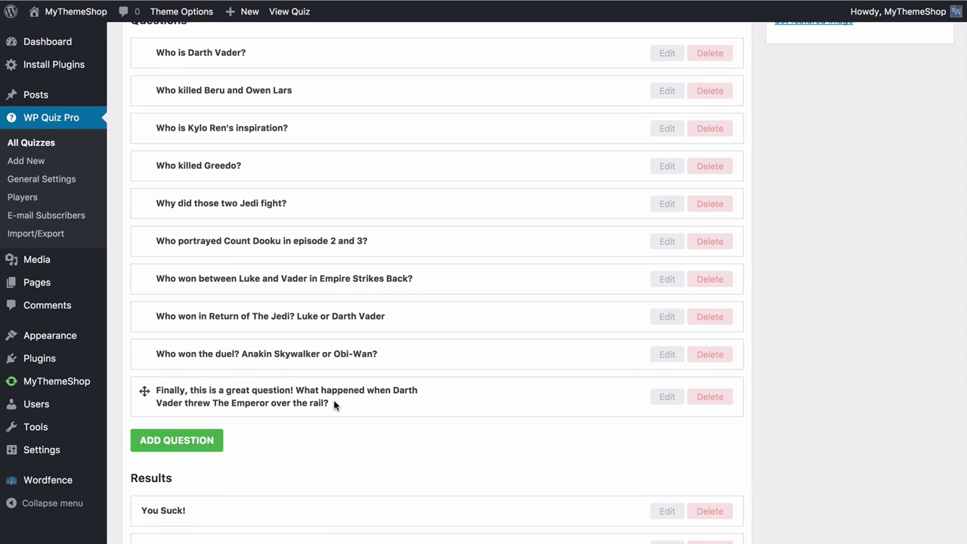
pyautogui.scroll(-6, 335, 400)
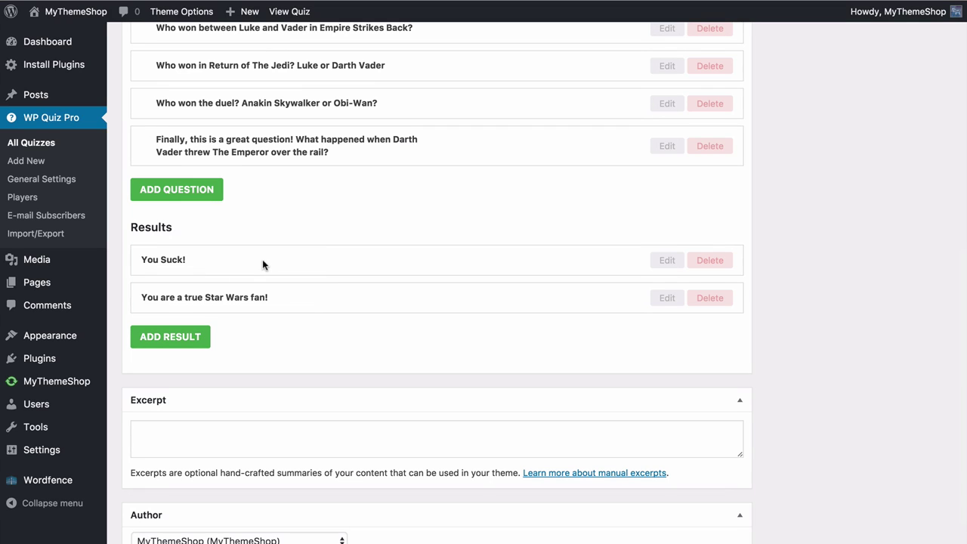
# Re-save the 'You Suck!' and 'You are a true Star Wars fan!' results.
pyautogui.click(667, 261)
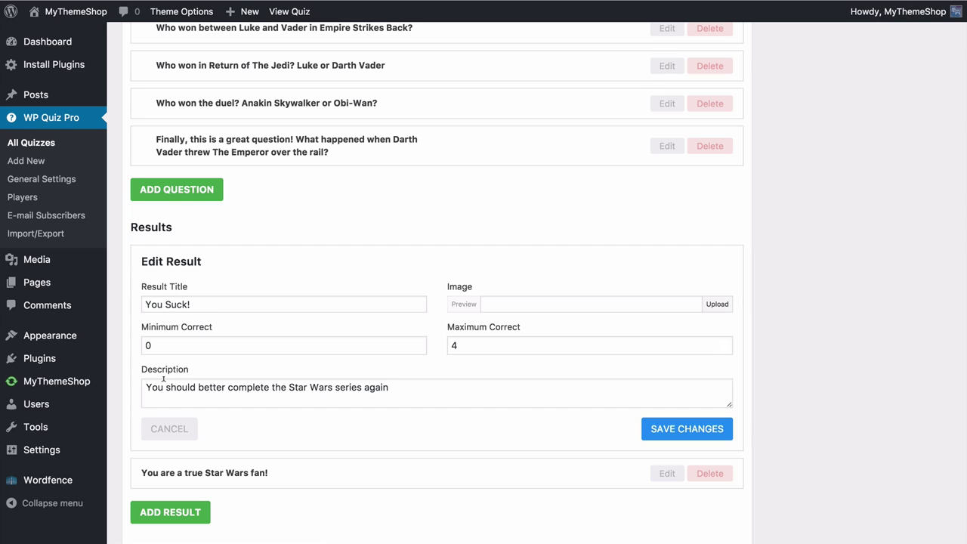
pyautogui.click(663, 434)
pyautogui.click(667, 298)
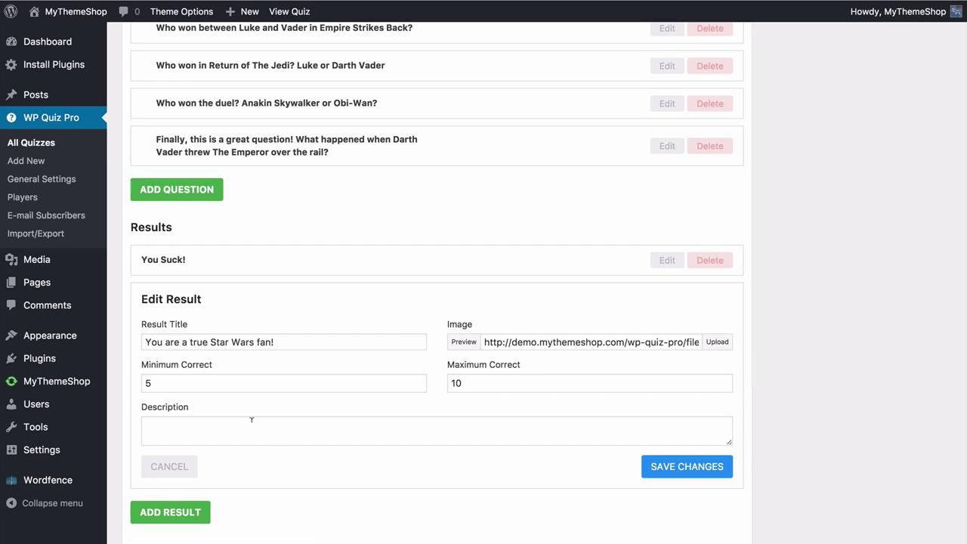
pyautogui.scroll(-3, 161, 333)
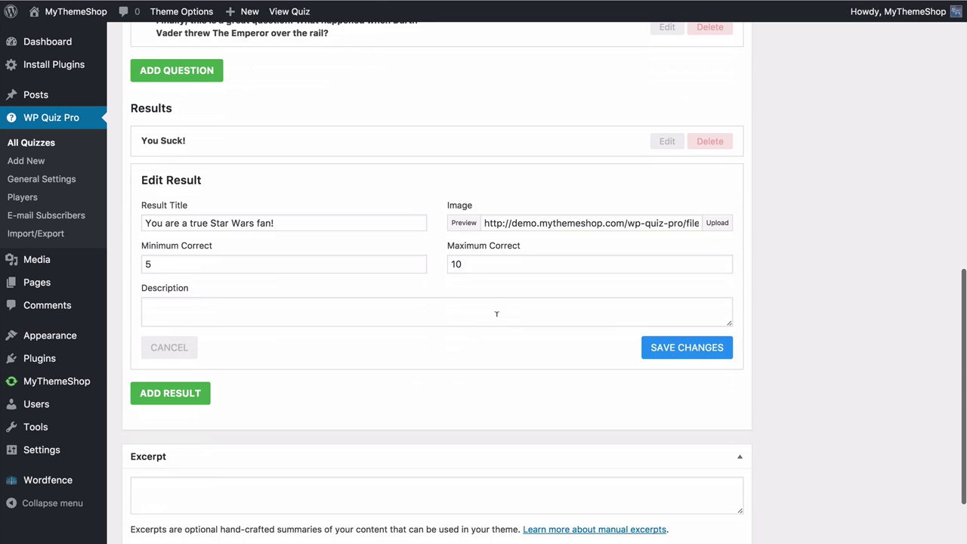
pyautogui.click(659, 346)
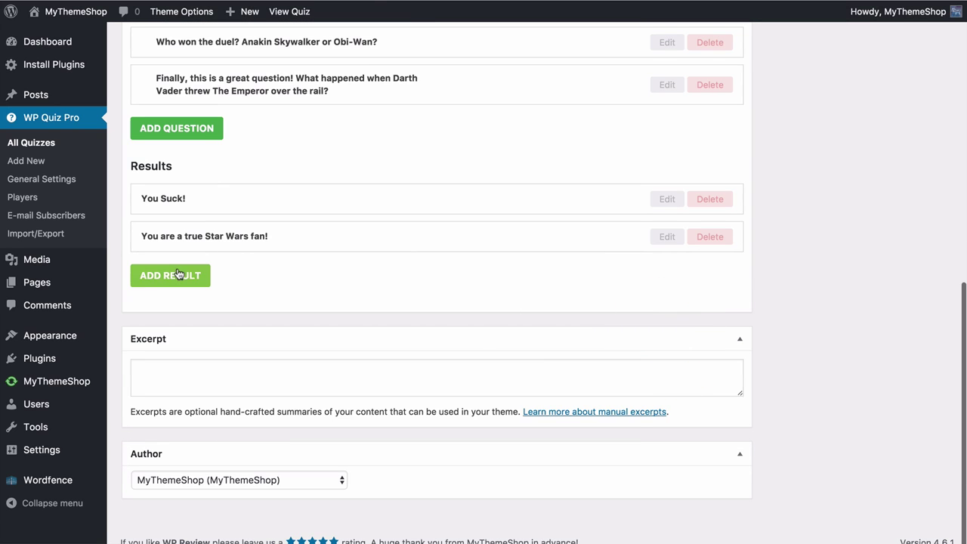
# Start a third result with scores 6 to 7, then cancel it and return to the top.
pyautogui.click(179, 274)
pyautogui.click(164, 359)
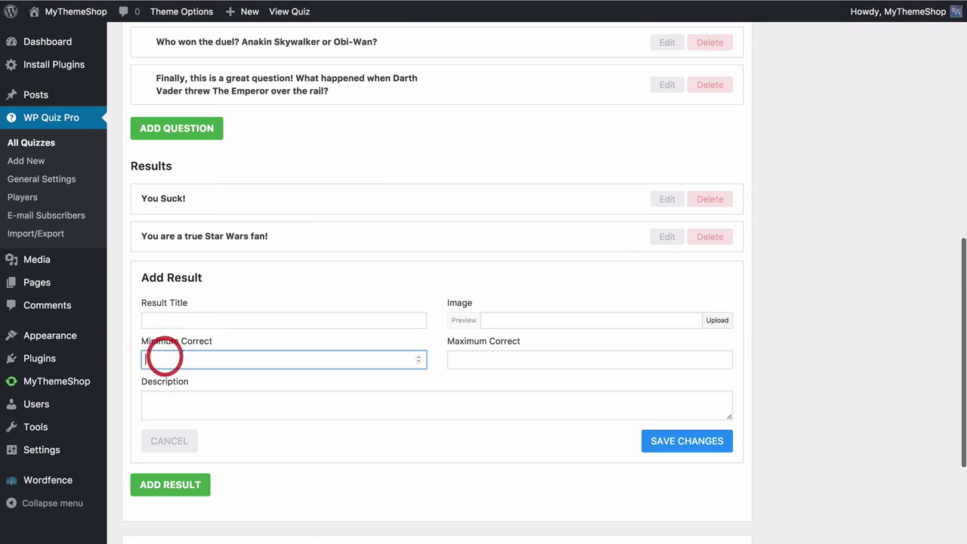
pyautogui.write('6')
pyautogui.click(457, 359)
pyautogui.write('7')
pyautogui.click(385, 357)
pyautogui.click(161, 445)
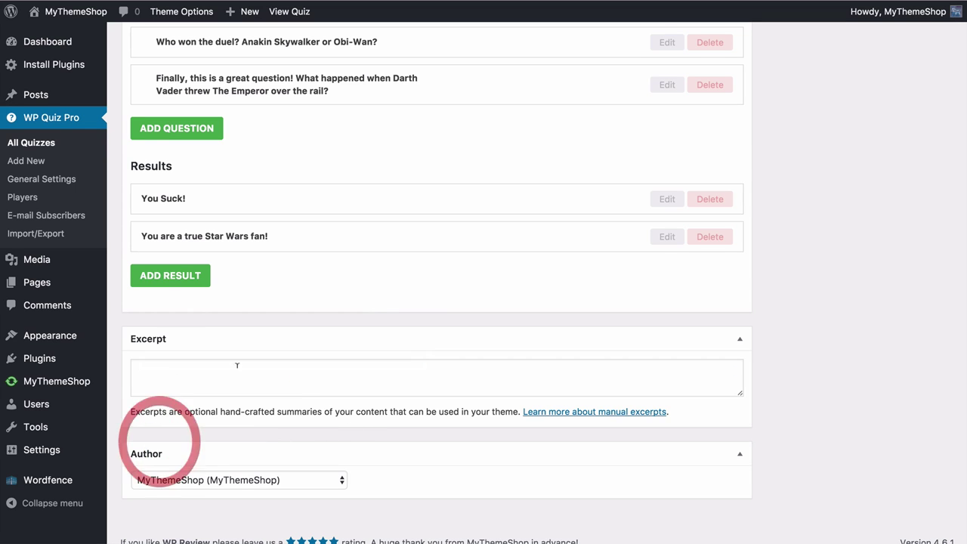
pyautogui.scroll(2, 368, 299)
pyautogui.scroll(10, 367, 296)
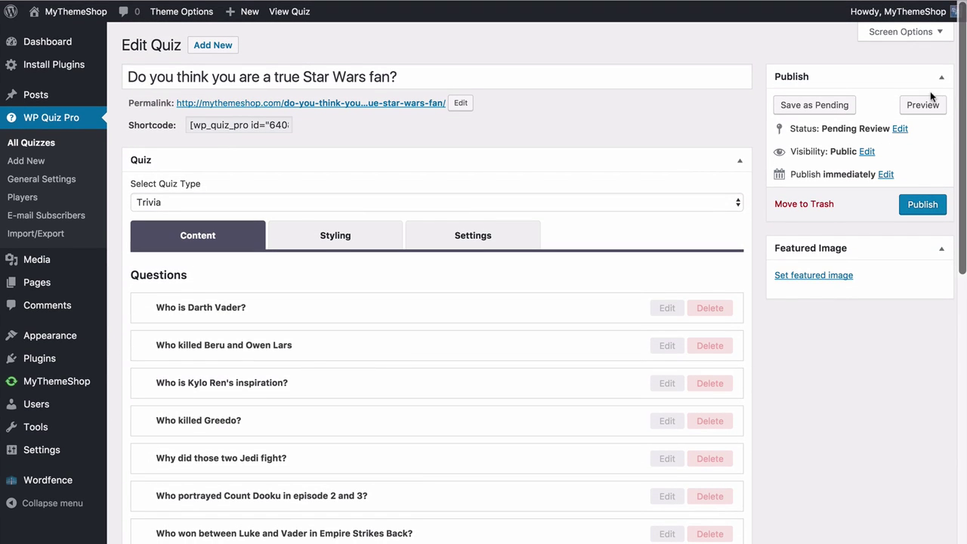
# Preview the quiz, answering Luke's father, Christopher Lee, Luke Skywalker, Darth Vader, Obi-Wan and He only got hurt.
pyautogui.click(923, 105)
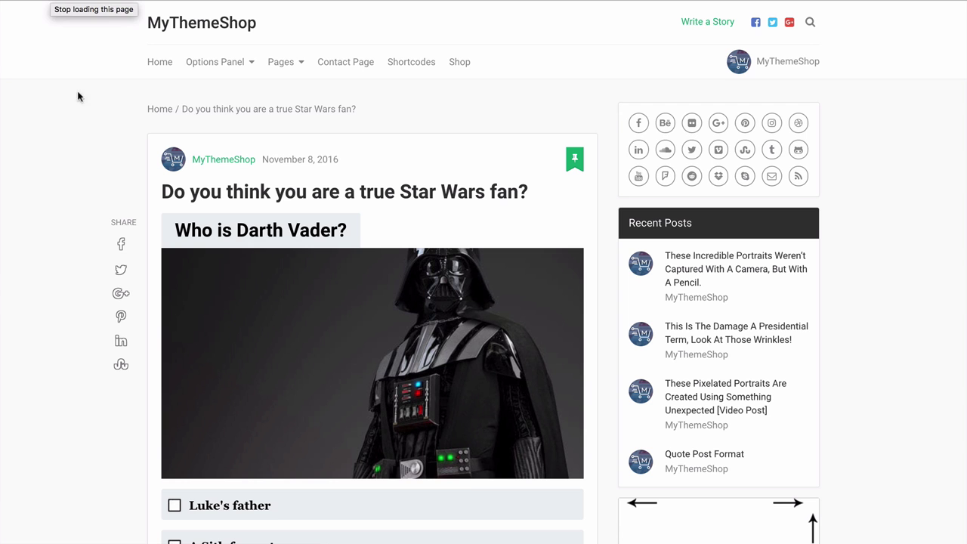
pyautogui.scroll(-2, 88, 159)
pyautogui.click(277, 424)
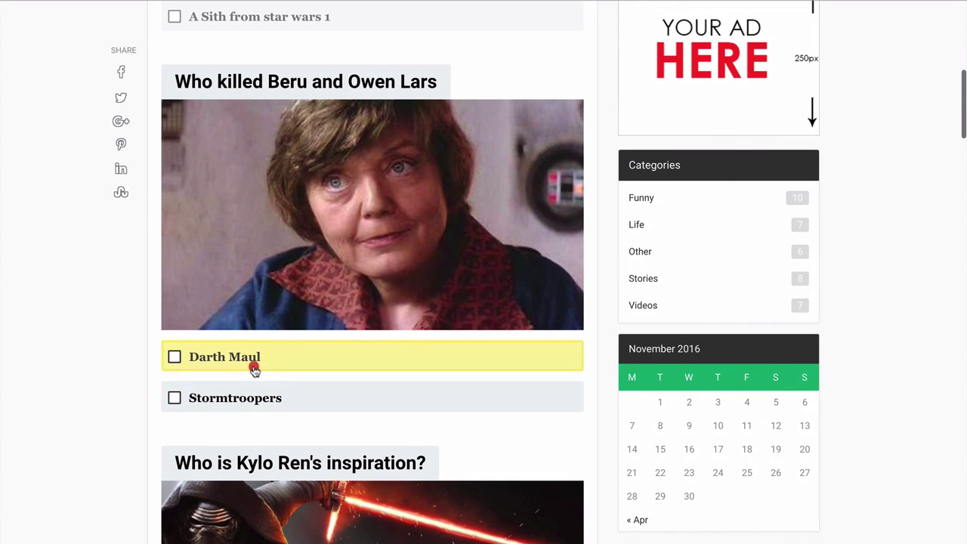
pyautogui.scroll(-5, 254, 371)
pyautogui.scroll(-10, 269, 357)
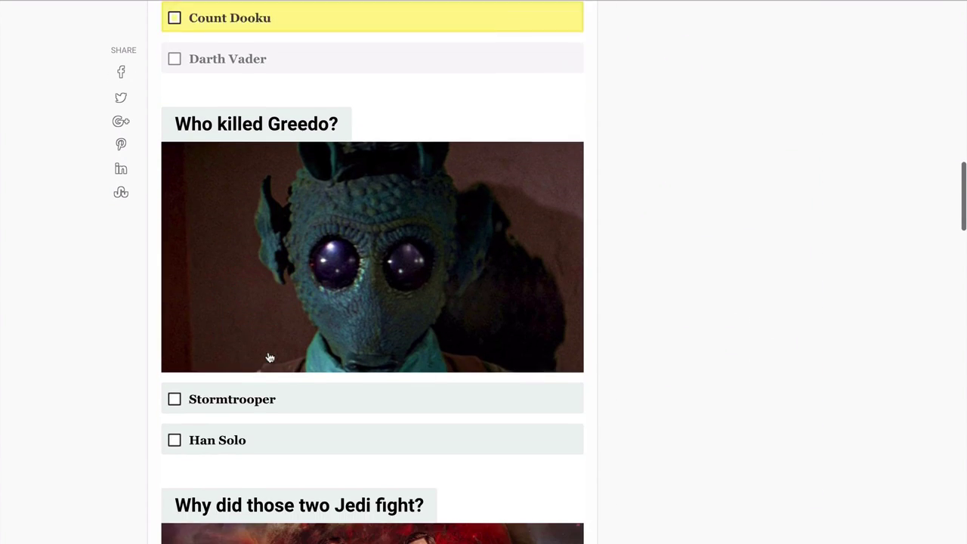
pyautogui.scroll(-5, 270, 356)
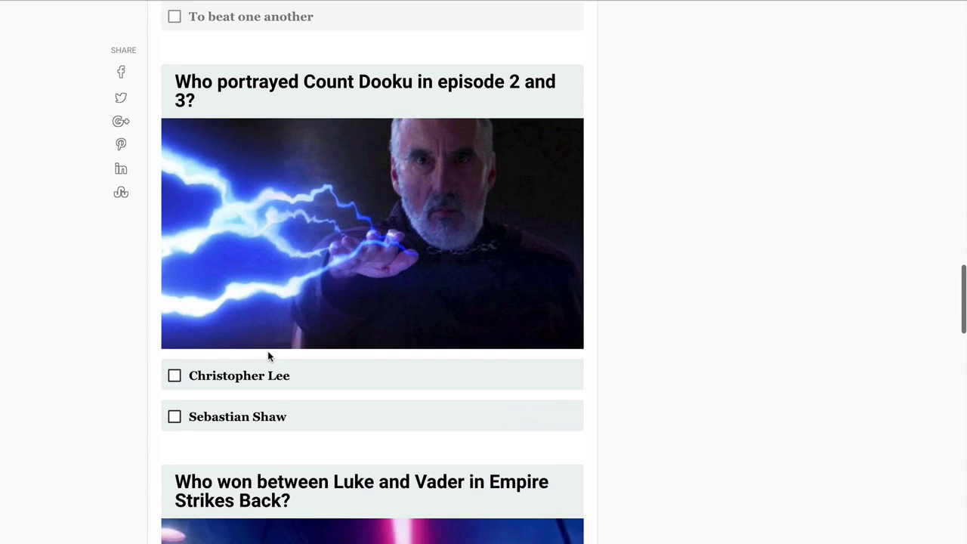
pyautogui.click(247, 370)
pyautogui.scroll(-5, 247, 370)
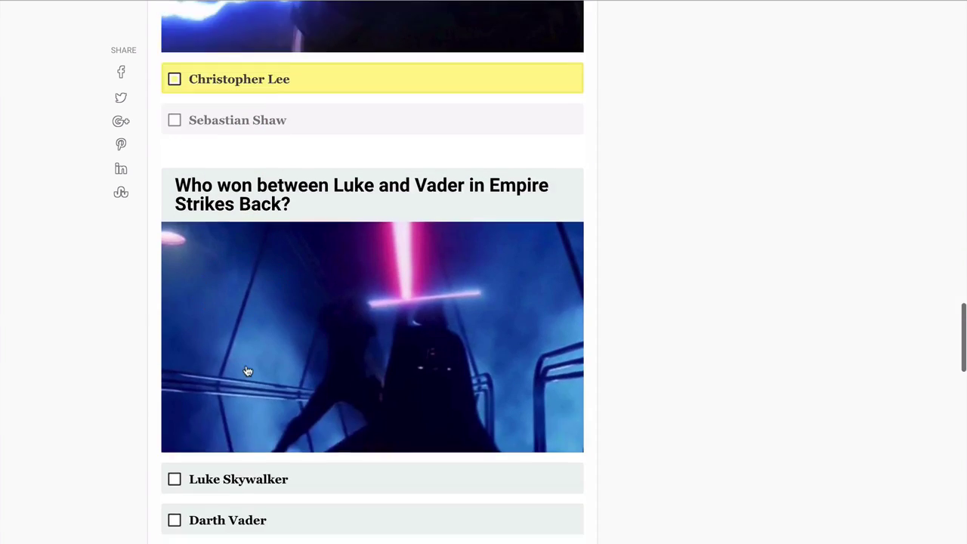
pyautogui.click(246, 368)
pyautogui.scroll(-5, 246, 371)
pyautogui.click(246, 372)
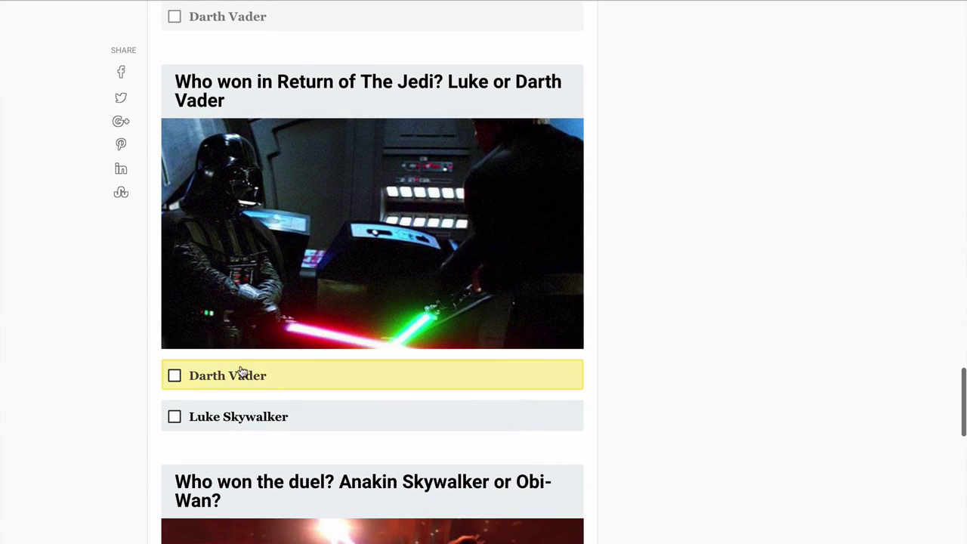
pyautogui.scroll(-5, 242, 369)
pyautogui.click(241, 370)
pyautogui.scroll(-5, 241, 370)
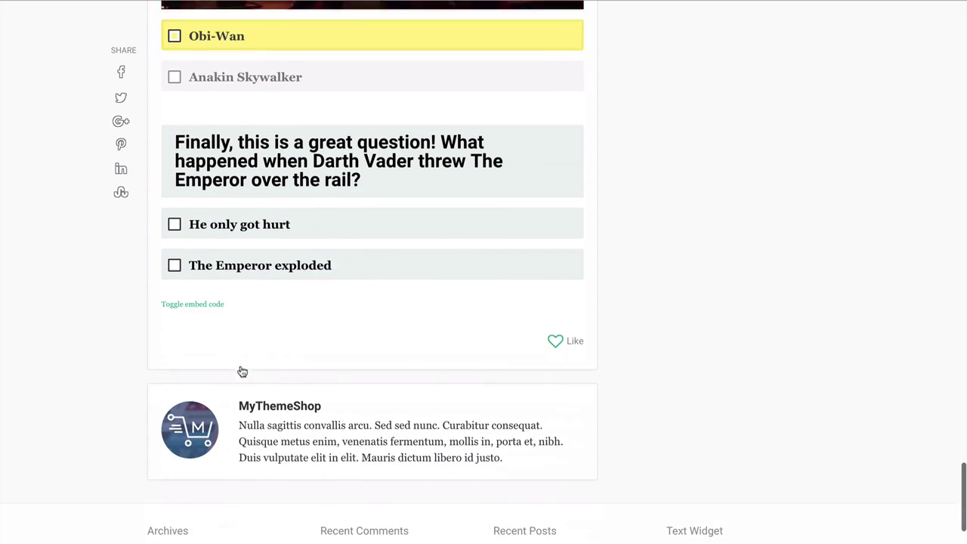
pyautogui.click(283, 163)
# Check the 'You got 3 of 10 — You Suck!' result and play the quiz again.
pyautogui.scroll(20, 282, 166)
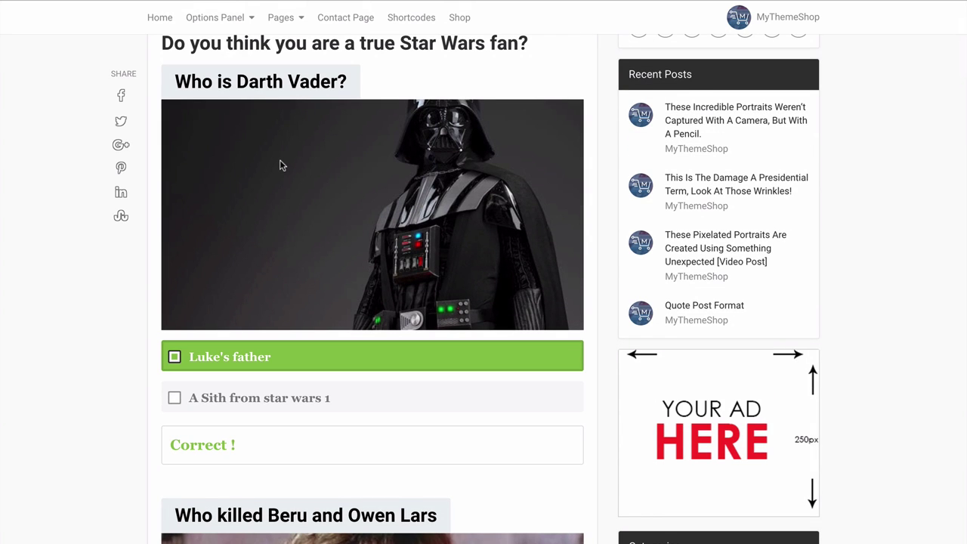
pyautogui.scroll(-11, 324, 242)
pyautogui.scroll(-15, 325, 242)
pyautogui.scroll(-15, 325, 228)
pyautogui.scroll(-12, 325, 228)
pyautogui.scroll(-2, 324, 227)
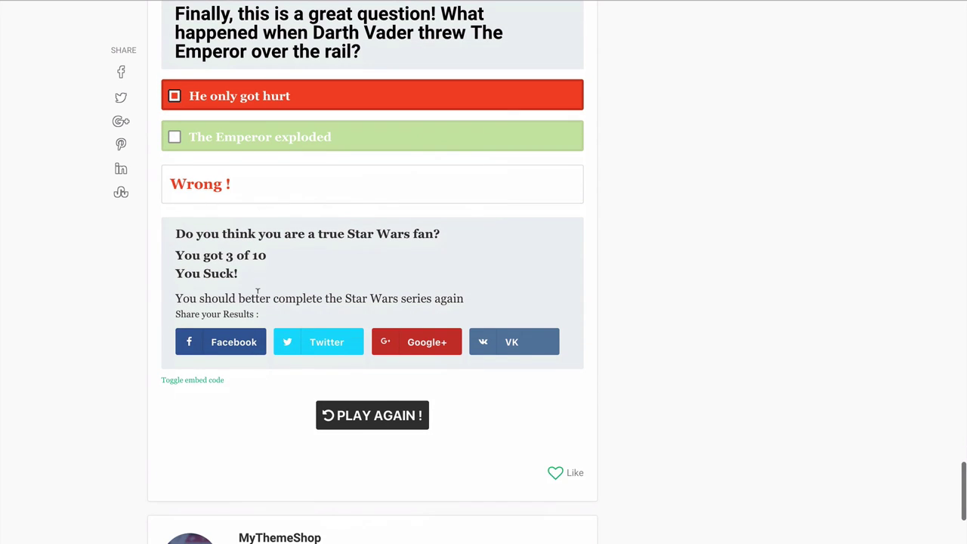
pyautogui.scroll(-1, 257, 289)
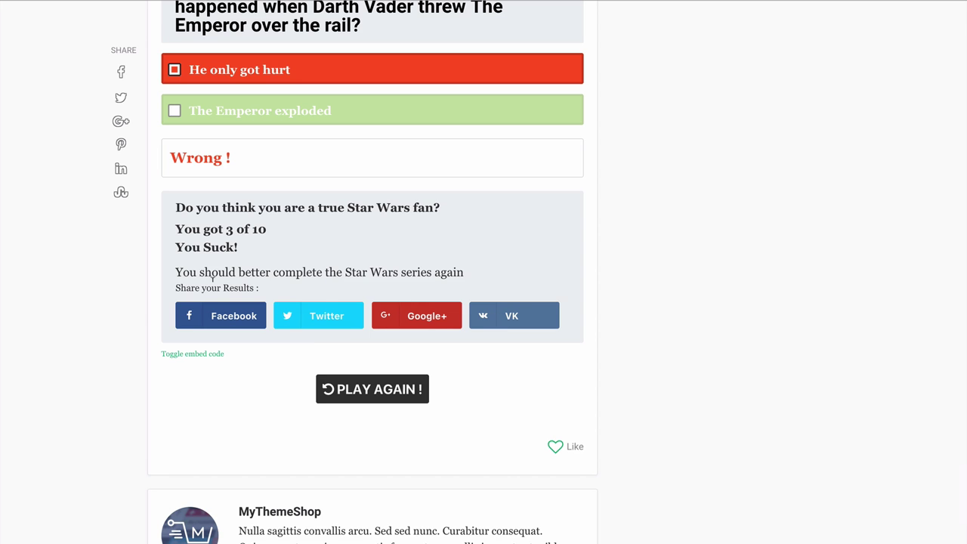
pyautogui.click(345, 391)
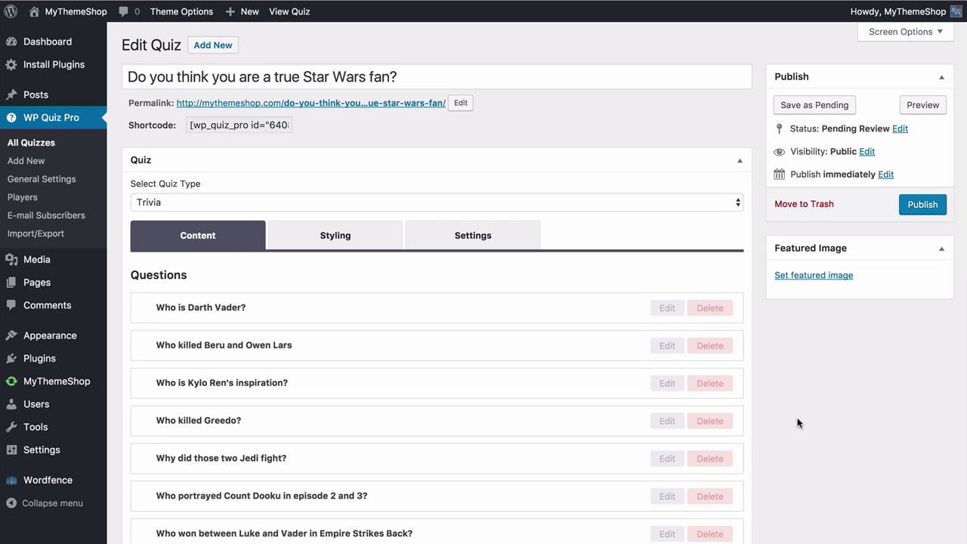
# Go to All Quizzes and open the Marvel's Civil War “Whose Side Are You On” quiz.
pyautogui.click(26, 114)
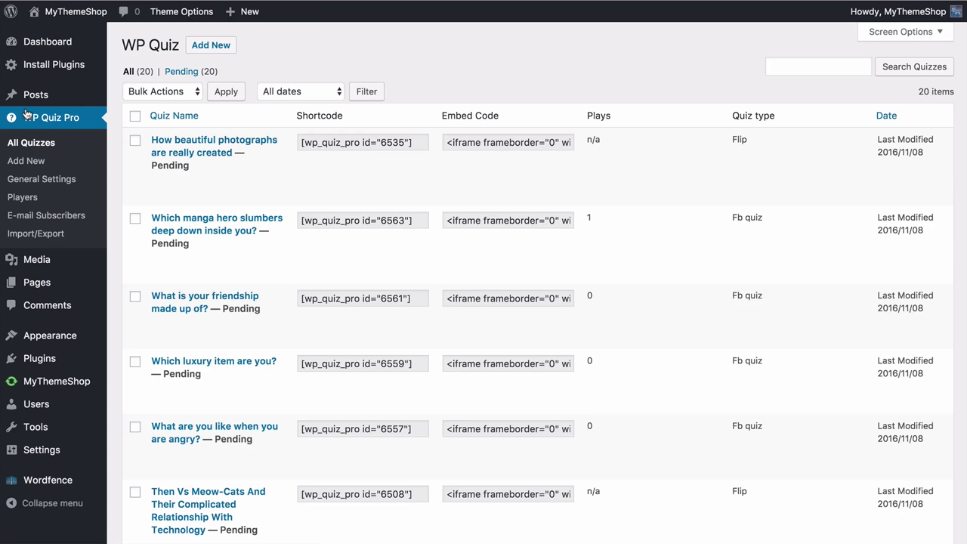
pyautogui.scroll(-7, 508, 216)
pyautogui.scroll(-10, 508, 220)
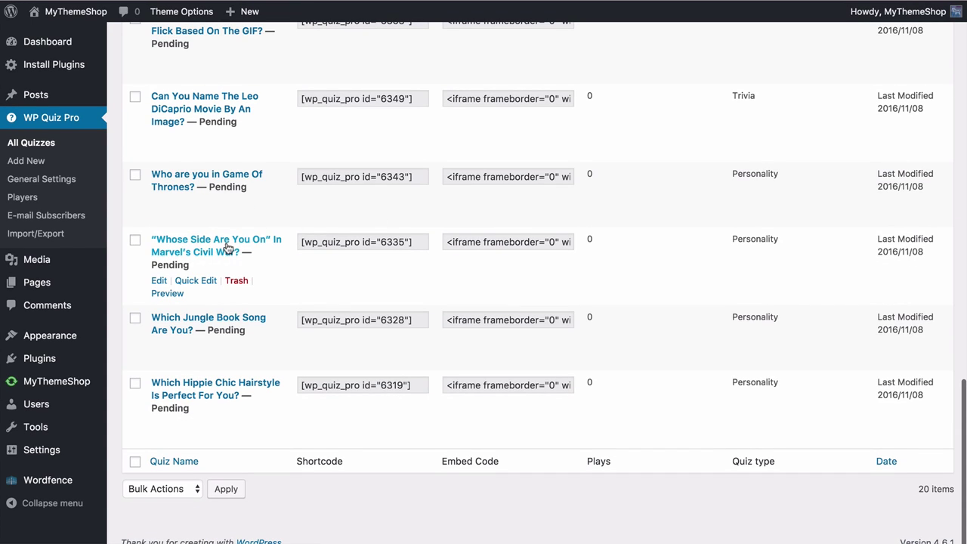
pyautogui.click(225, 246)
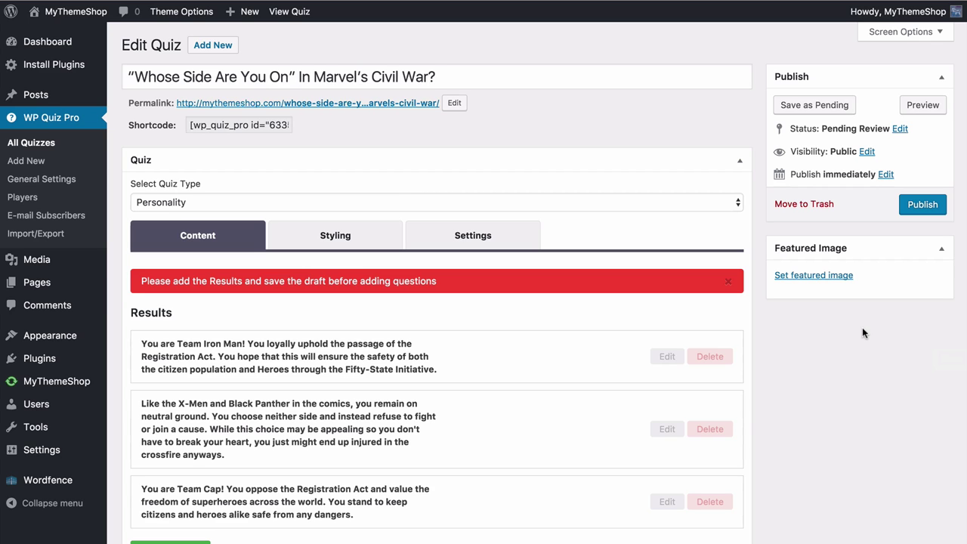
pyautogui.scroll(-2, 863, 328)
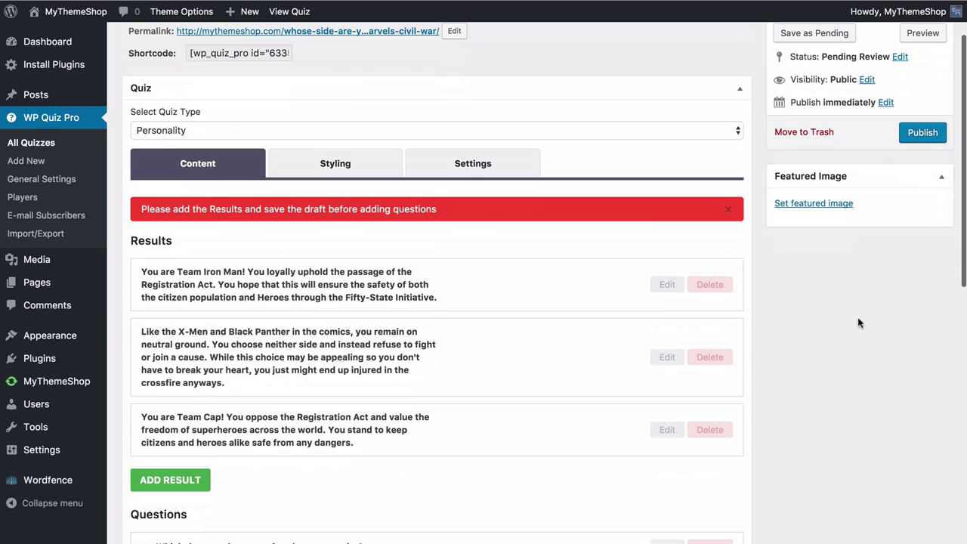
pyautogui.click(146, 136)
pyautogui.click(179, 132)
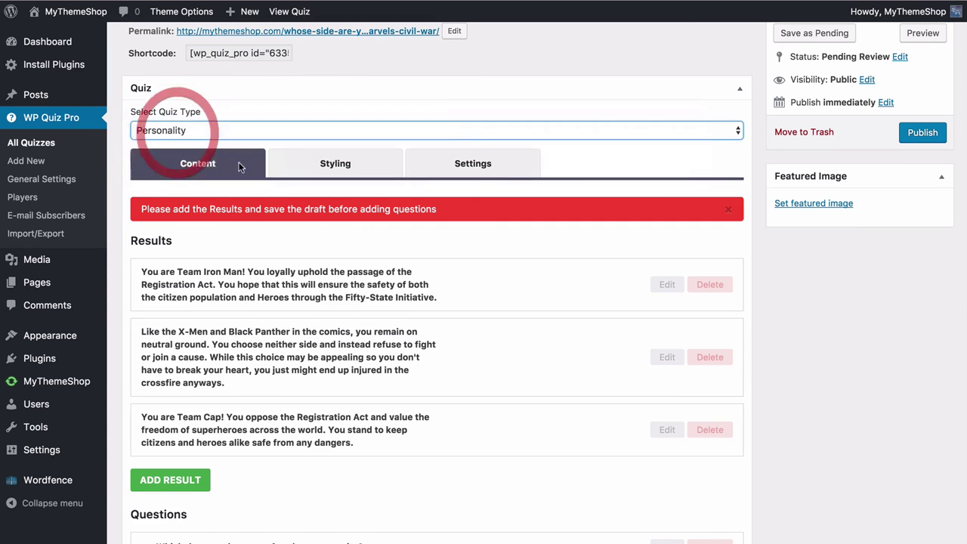
pyautogui.scroll(2, 167, 191)
pyautogui.scroll(-5, 364, 275)
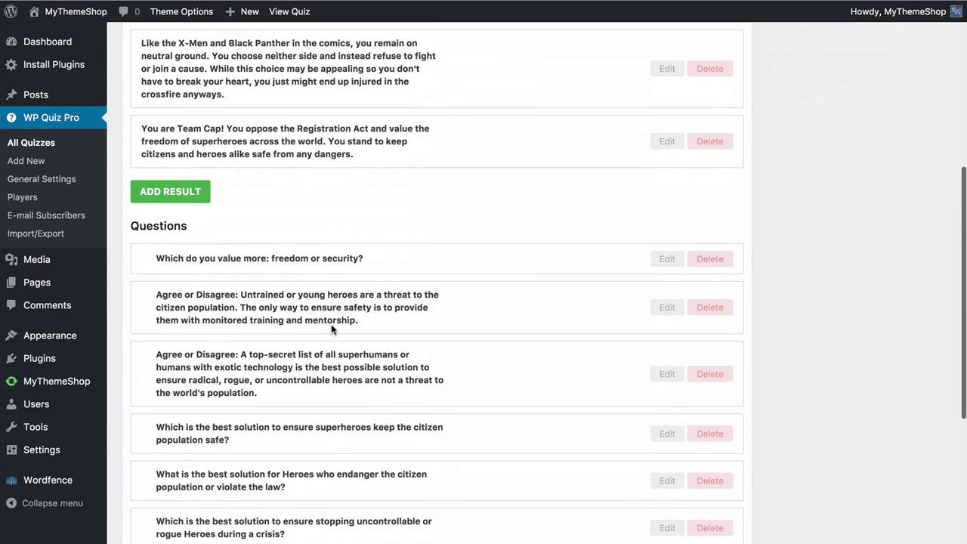
pyautogui.scroll(3, 364, 275)
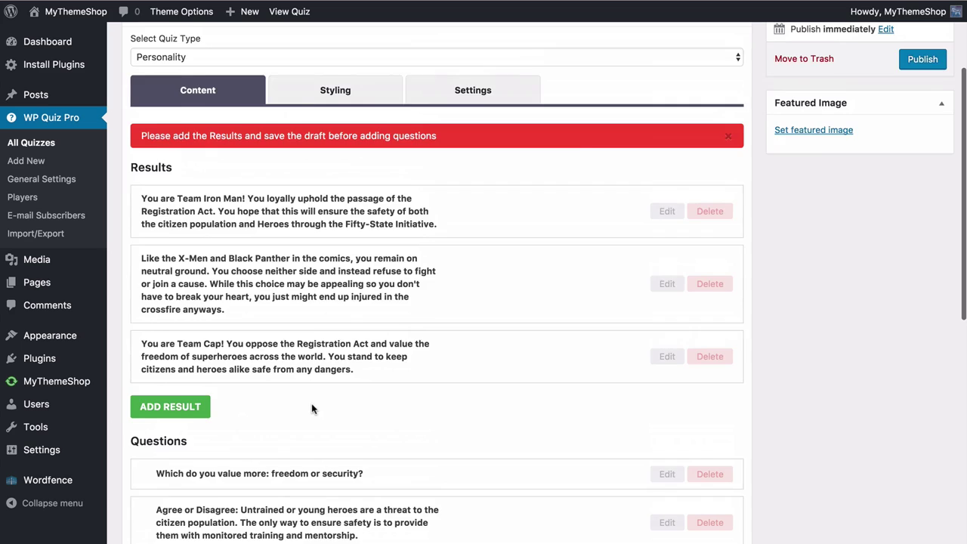
pyautogui.scroll(1, 317, 393)
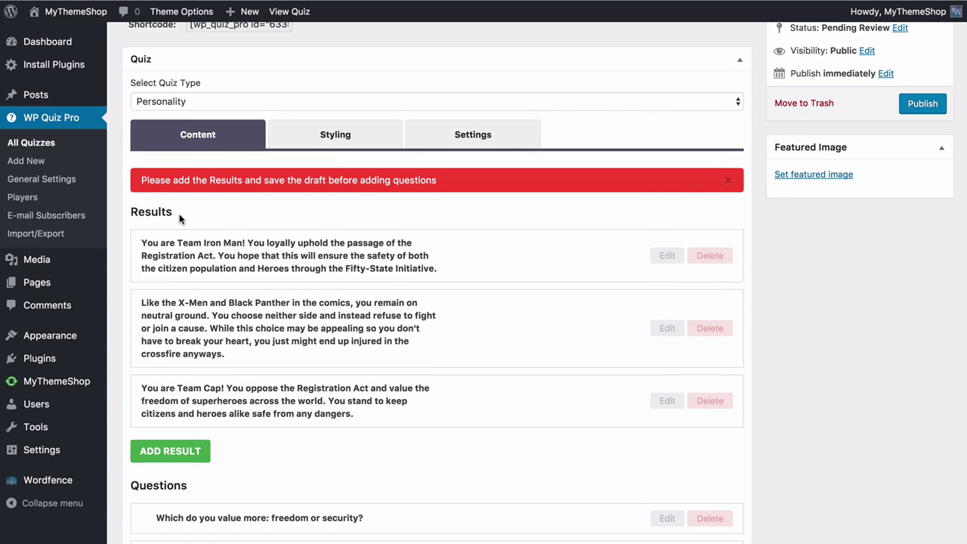
pyautogui.scroll(-2, 179, 218)
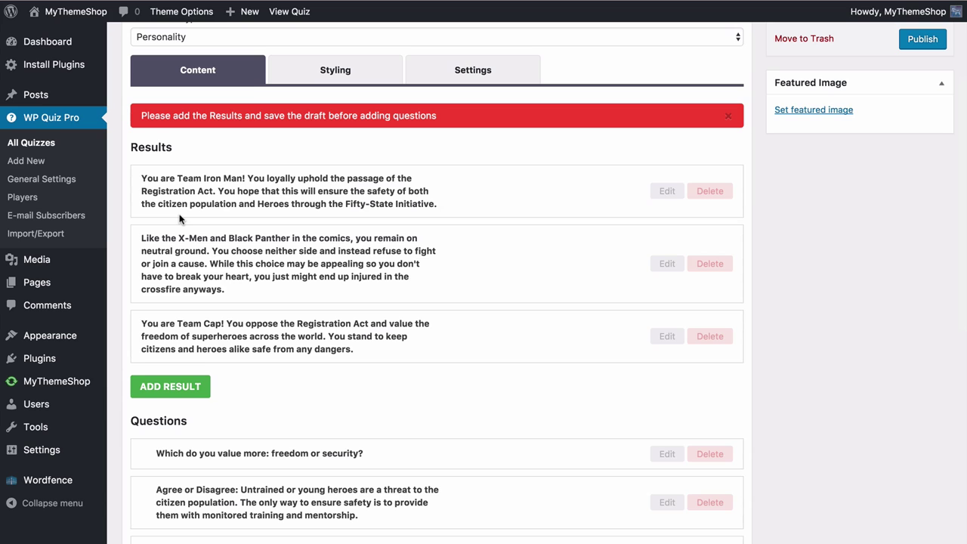
pyautogui.scroll(-5, 179, 218)
pyautogui.scroll(1, 179, 219)
pyautogui.scroll(-3, 179, 218)
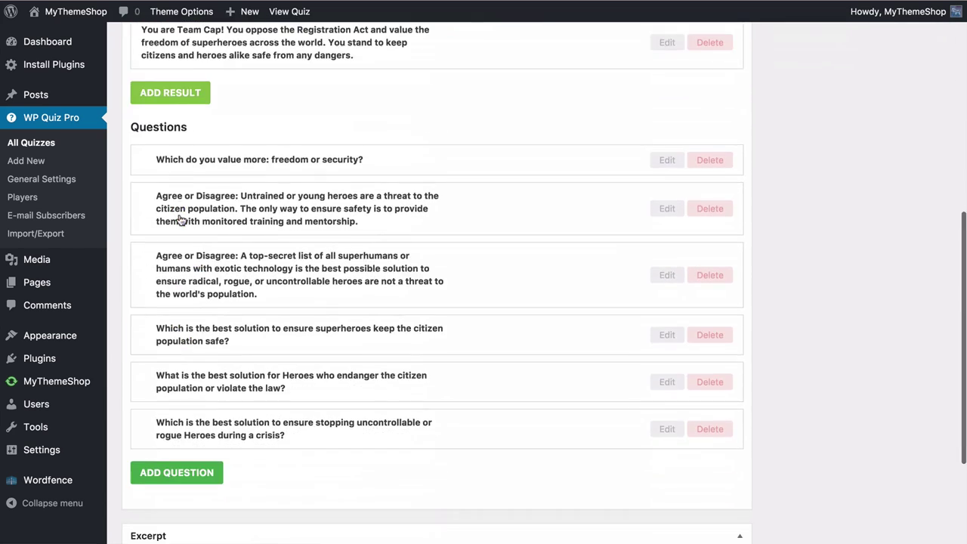
pyautogui.scroll(7, 176, 210)
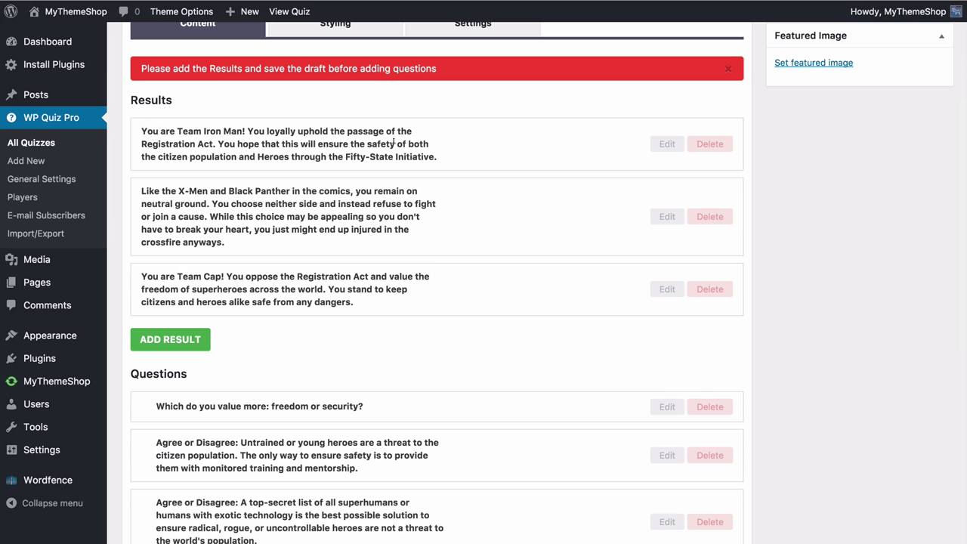
# Edit the Team Iron Man result, select its title, and preview its Iron Man image.
pyautogui.click(657, 145)
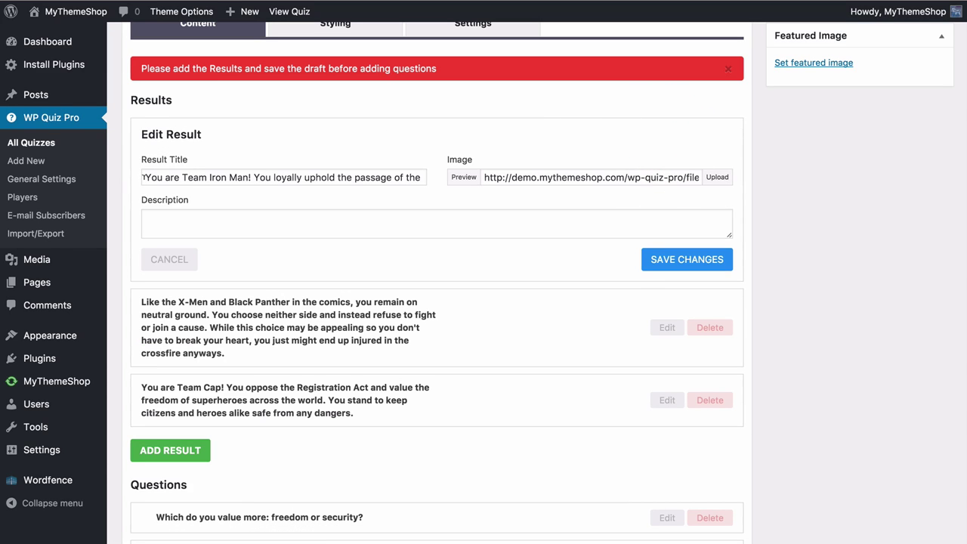
pyautogui.moveTo(226, 177); pyautogui.dragTo(484, 187)
pyautogui.click(412, 162)
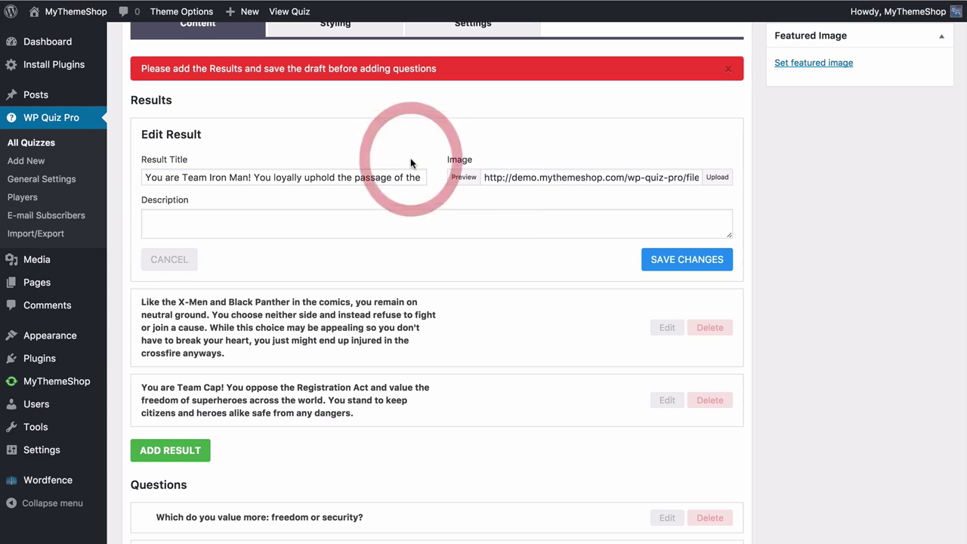
pyautogui.click(473, 180)
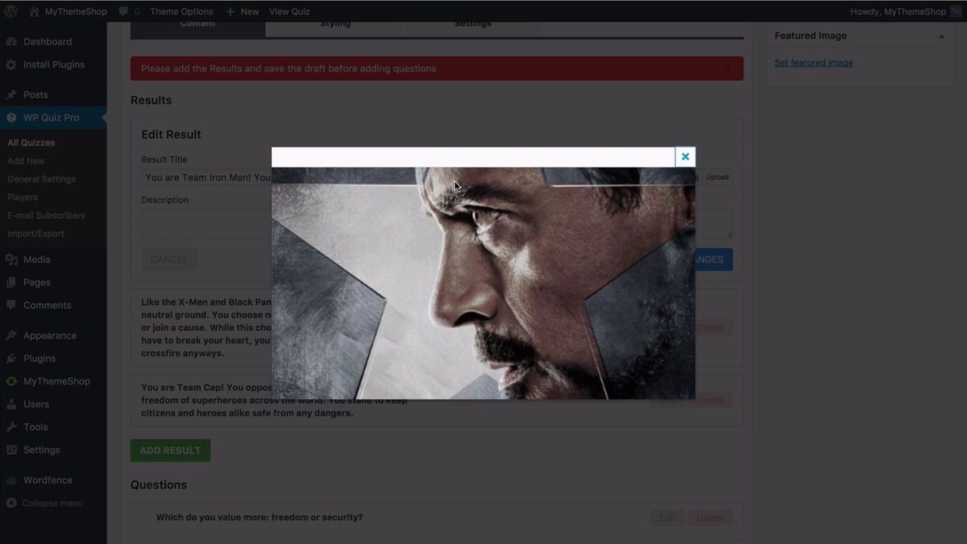
pyautogui.click(686, 157)
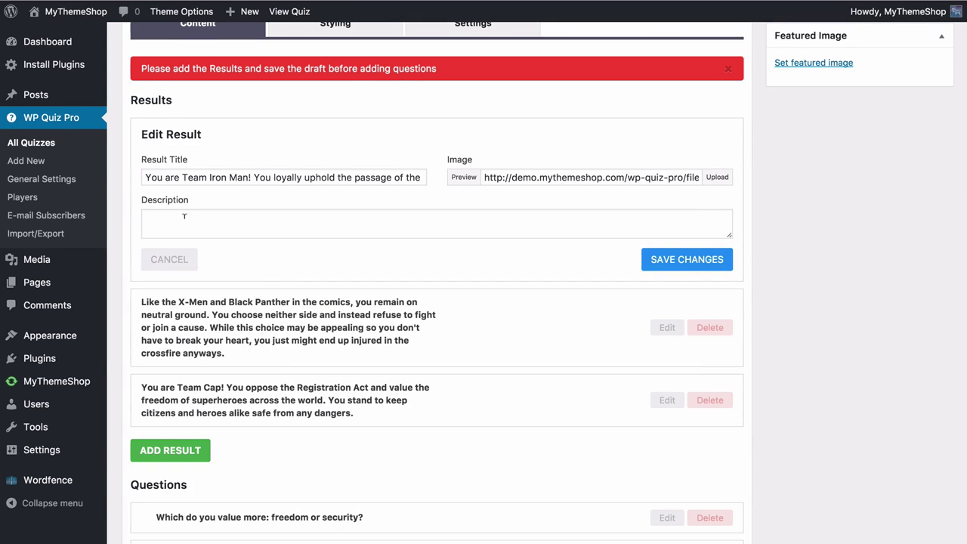
pyautogui.scroll(-5, 184, 216)
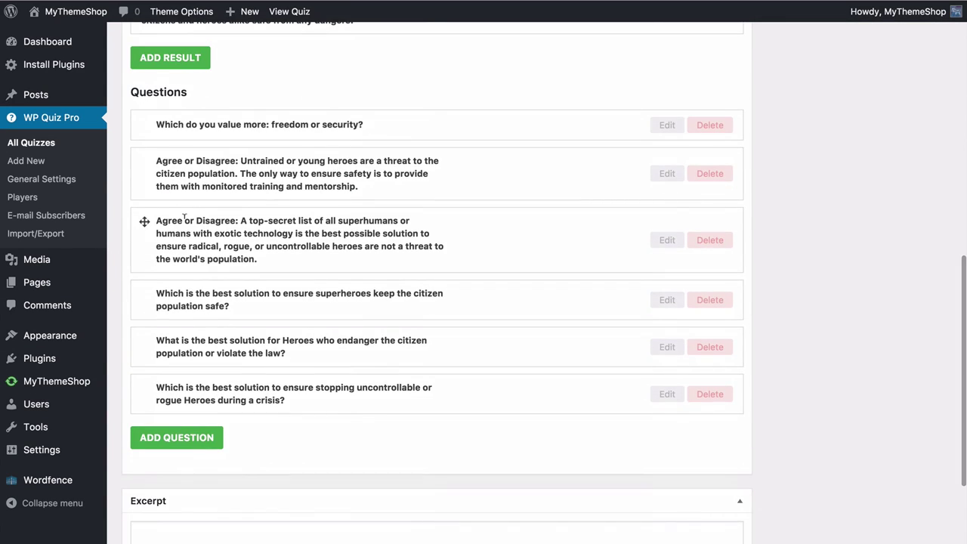
# Open the freedom-or-security question, keeping its media type as Image.
pyautogui.click(666, 125)
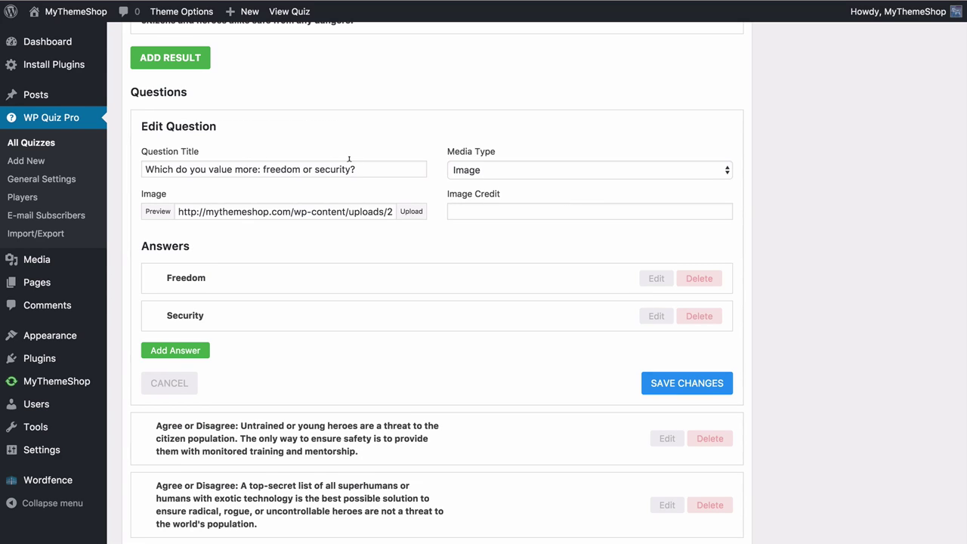
pyautogui.click(475, 170)
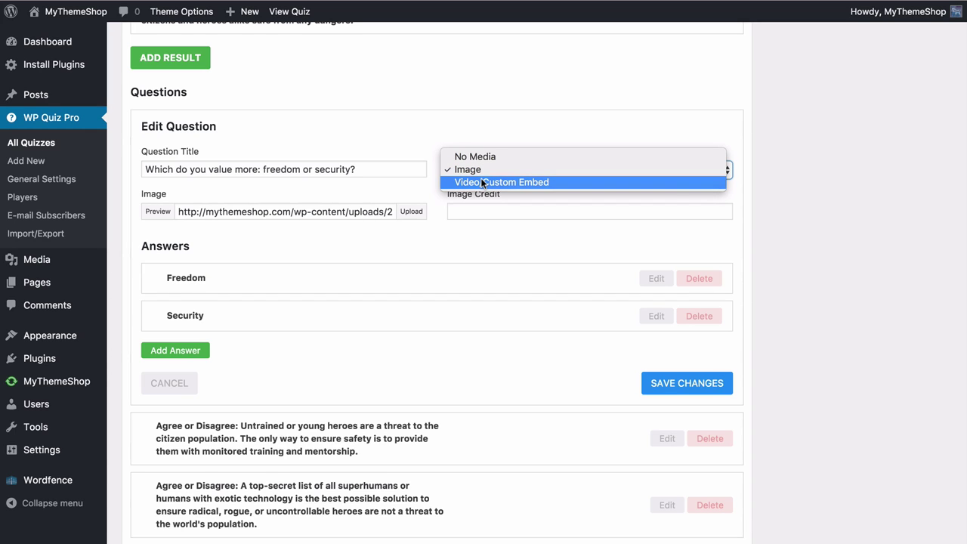
pyautogui.click(423, 187)
pyautogui.scroll(-1, 423, 185)
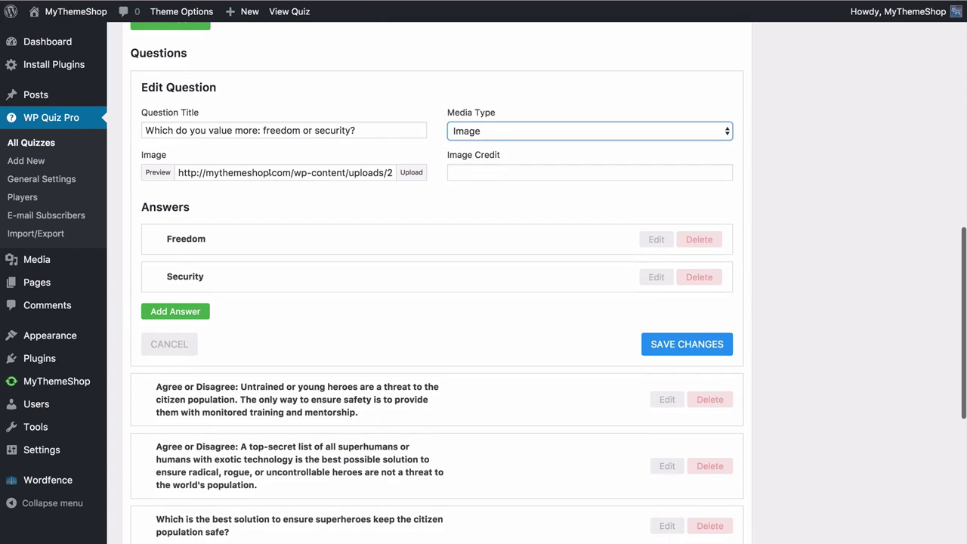
pyautogui.scroll(-1, 231, 193)
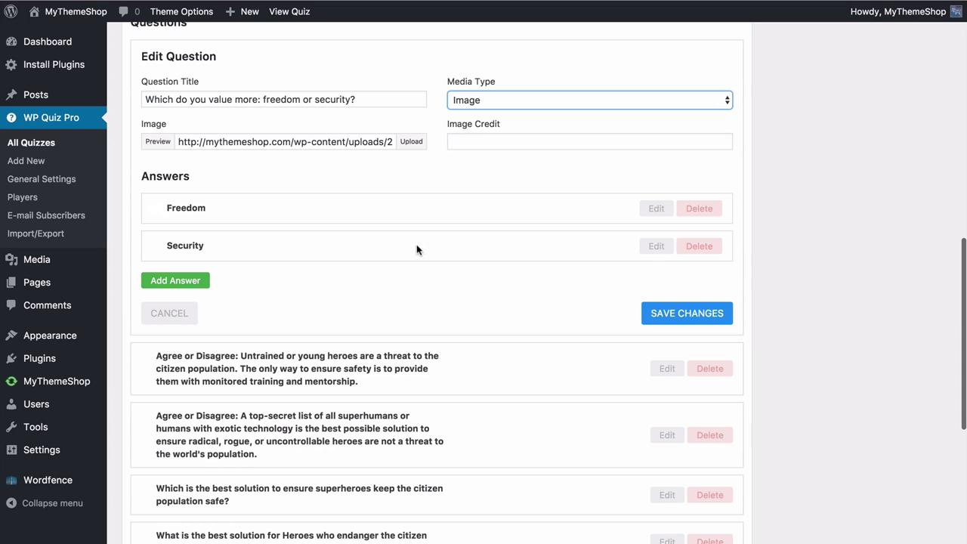
# Inspect the Freedom answer's result points (neutral 1, Team Cap 2) without changing them.
pyautogui.click(647, 210)
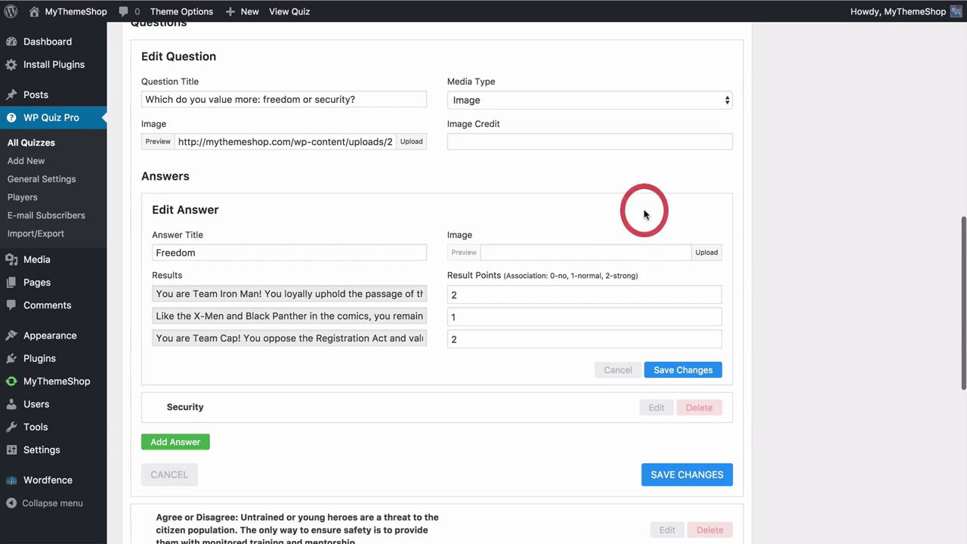
pyautogui.scroll(-1, 643, 212)
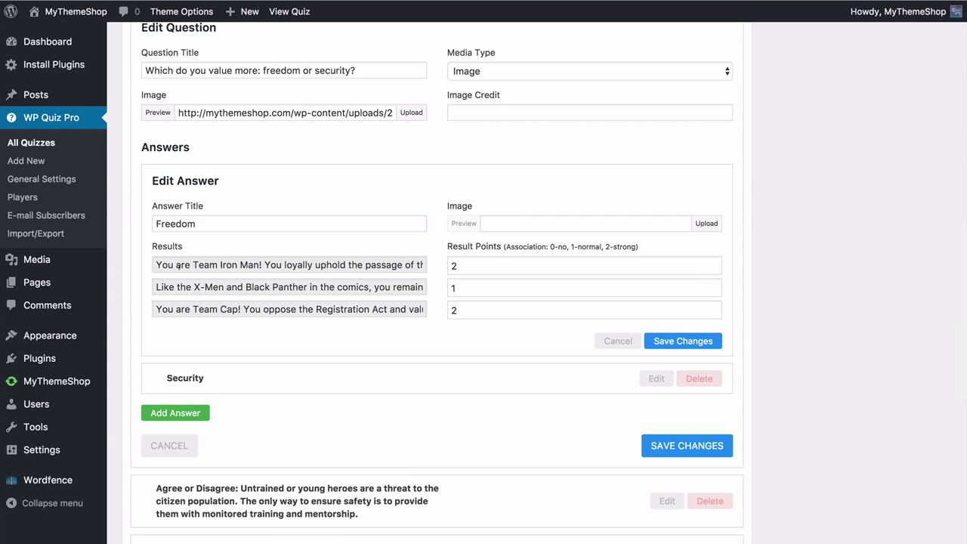
pyautogui.scroll(1, 152, 264)
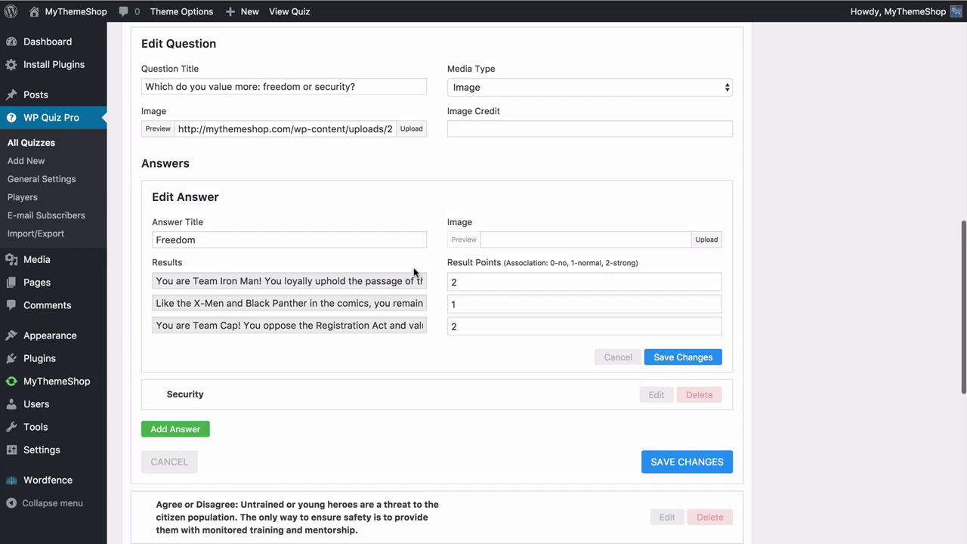
pyautogui.doubleClick(467, 278)
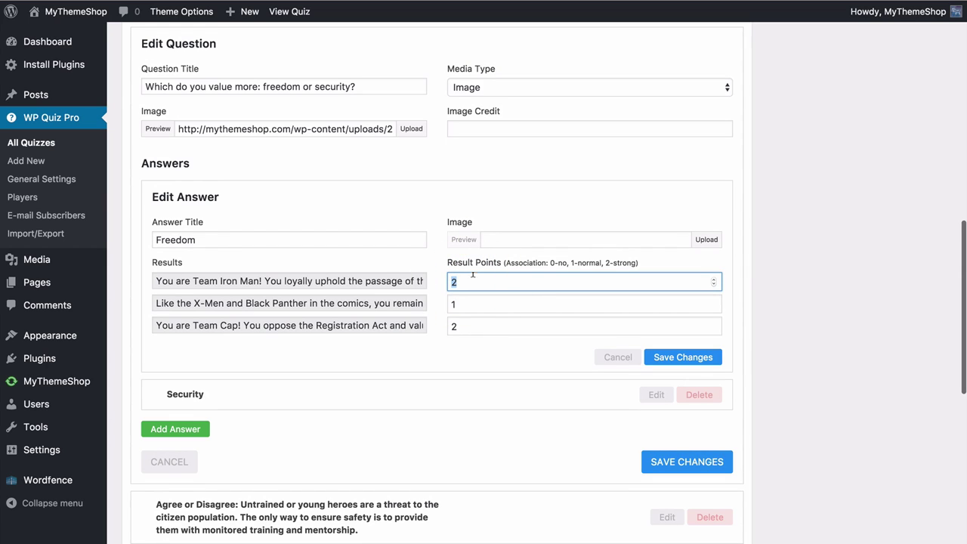
pyautogui.click(473, 278)
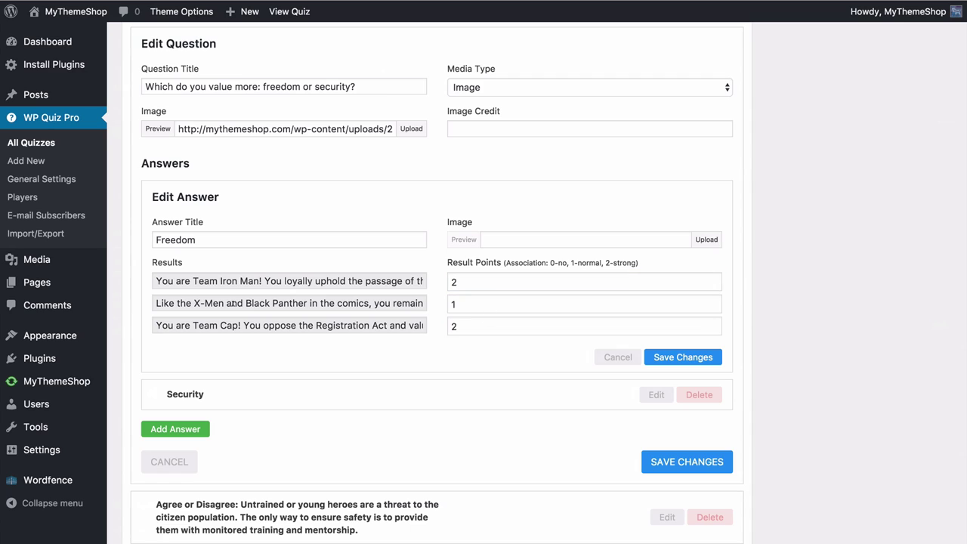
pyautogui.click(474, 302)
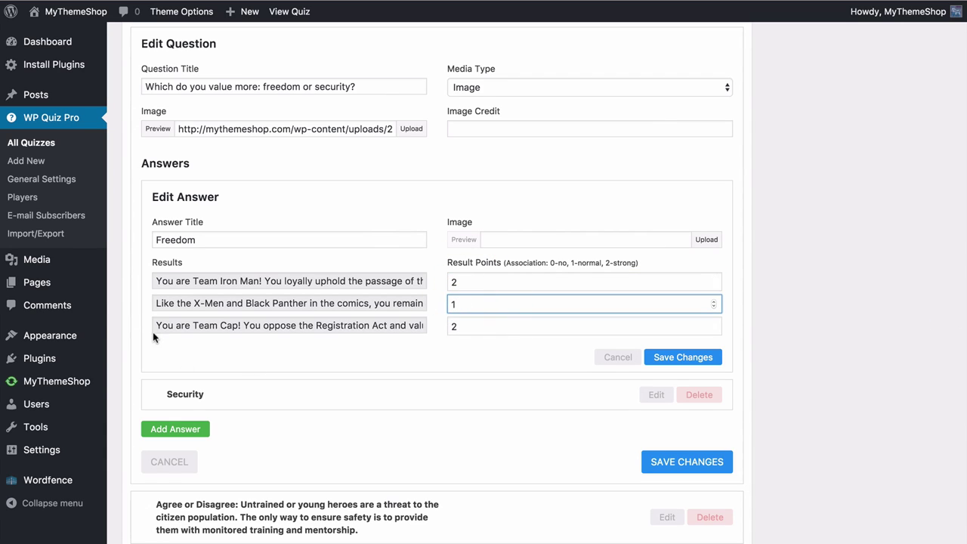
pyautogui.click(479, 324)
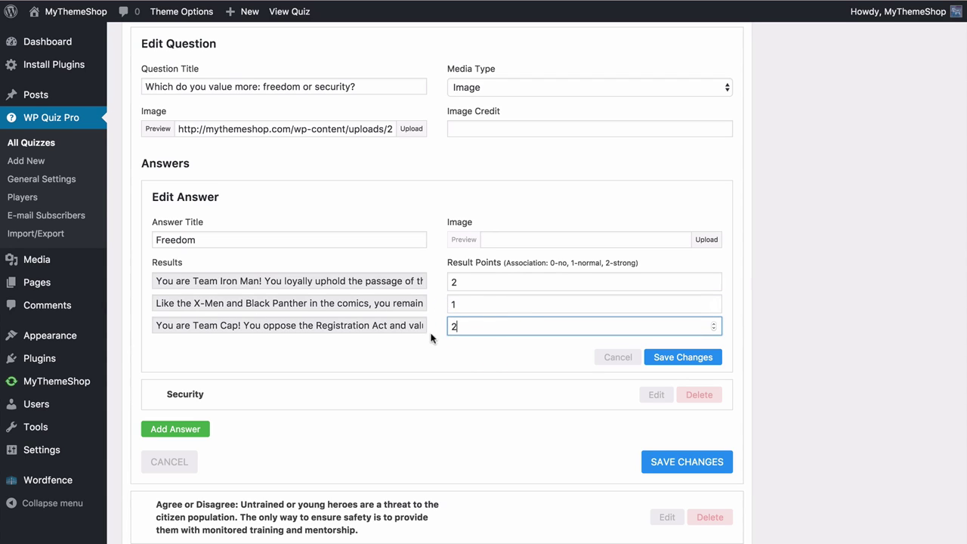
pyautogui.click(476, 281)
pyautogui.click(471, 302)
pyautogui.click(465, 326)
pyautogui.click(458, 344)
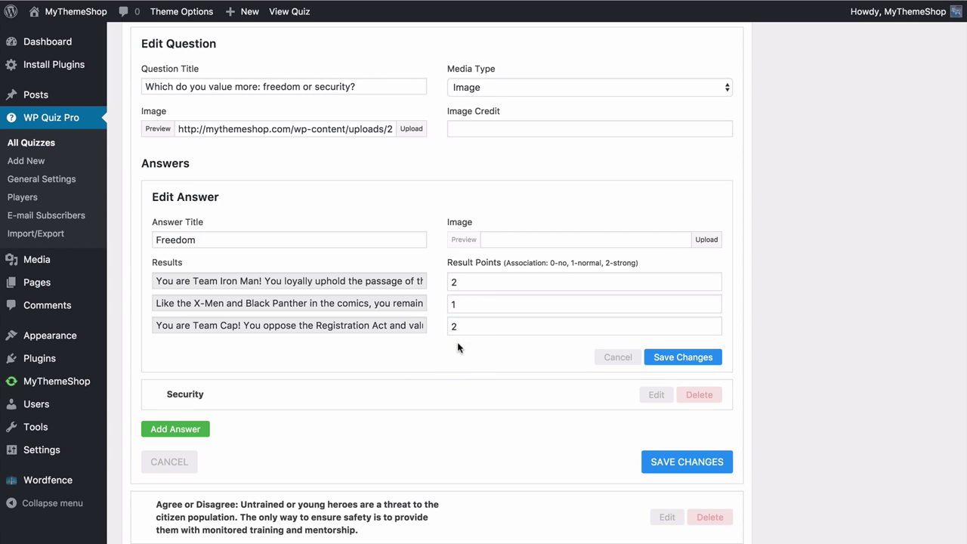
# Save the Freedom answer and open the Security answer for editing.
pyautogui.scroll(5, 458, 347)
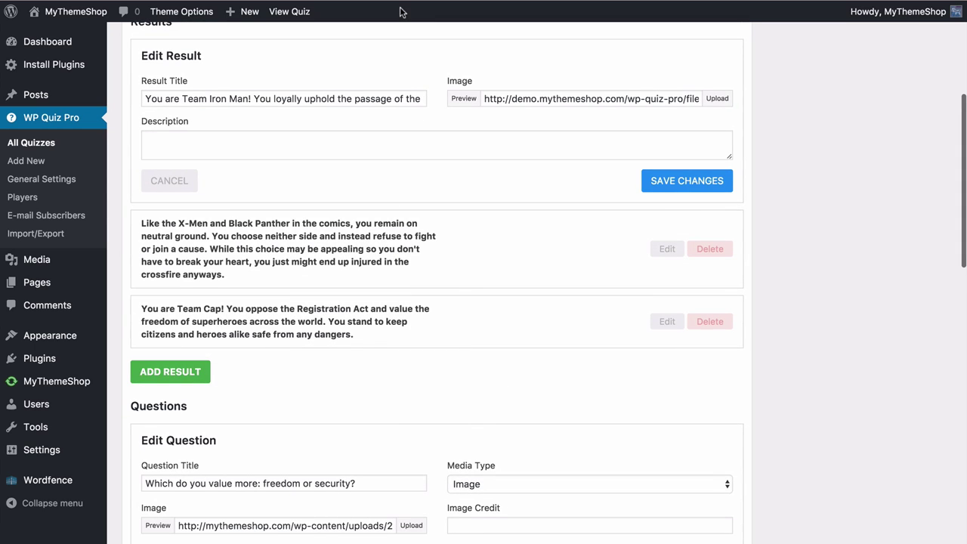
pyautogui.scroll(-6, 489, 277)
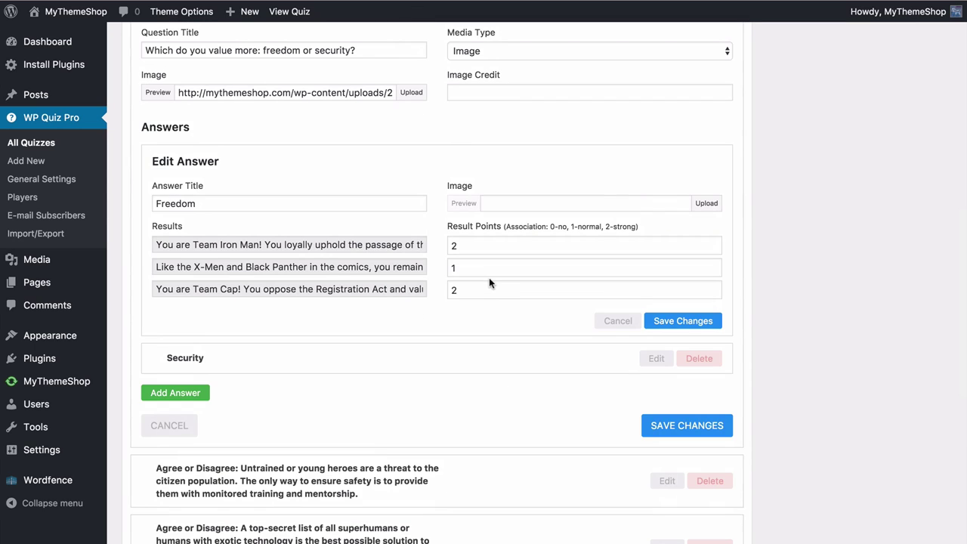
pyautogui.click(609, 312)
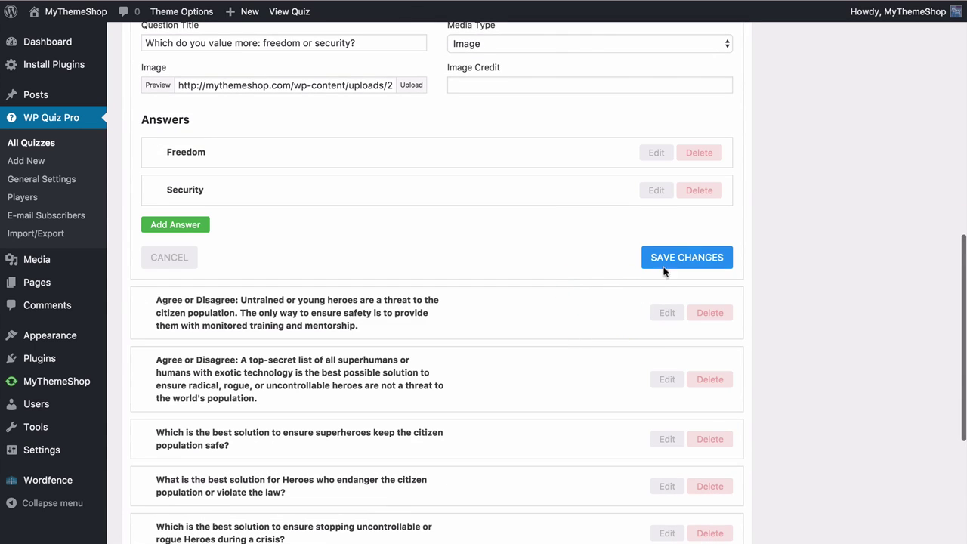
pyautogui.click(655, 196)
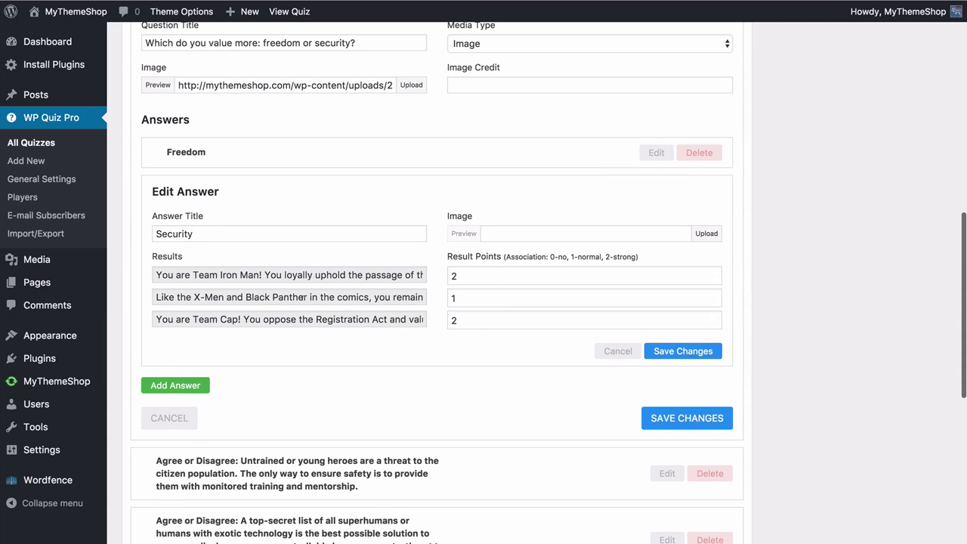
# Save Security's points, then add a new answer titled 'Liberty'.
pyautogui.click(683, 352)
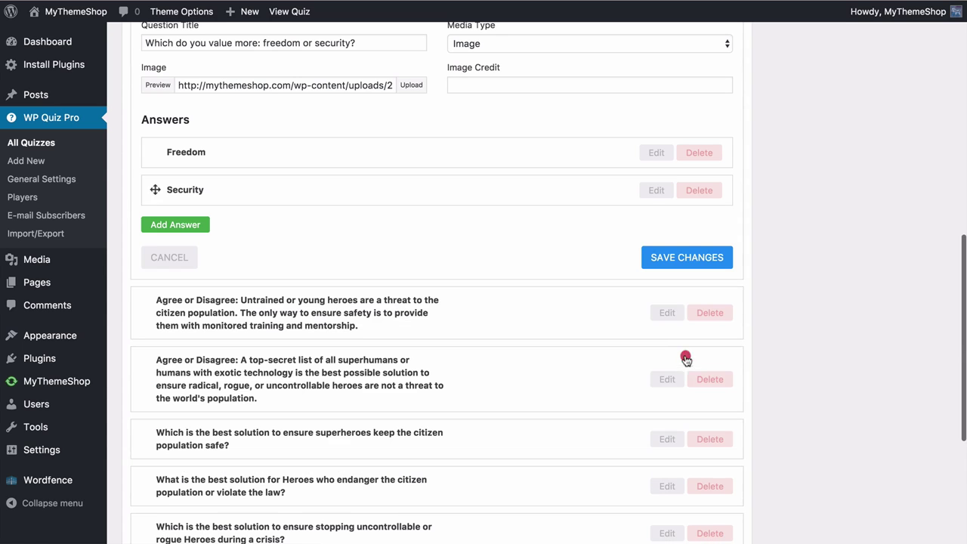
pyautogui.scroll(1, 399, 273)
pyautogui.click(189, 254)
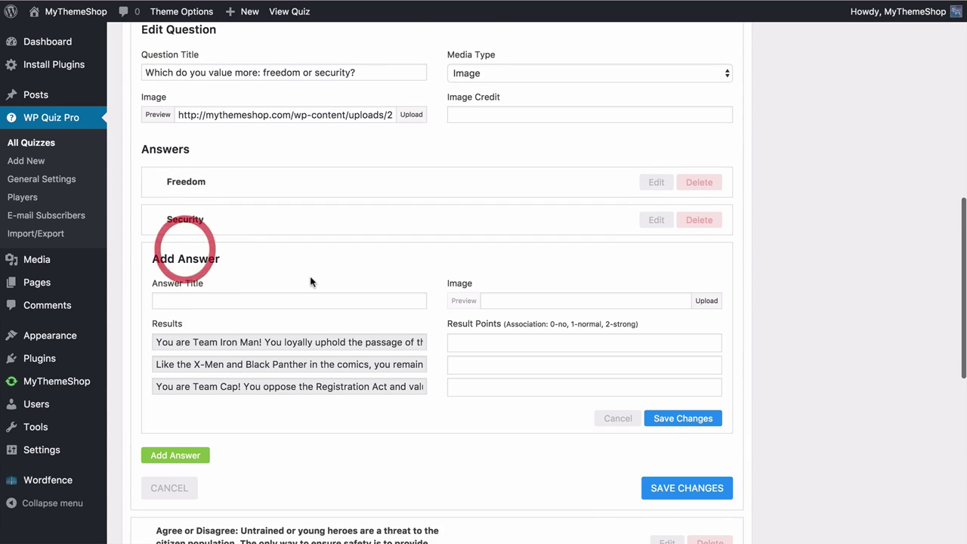
pyautogui.scroll(-1, 303, 222)
pyautogui.click(252, 278)
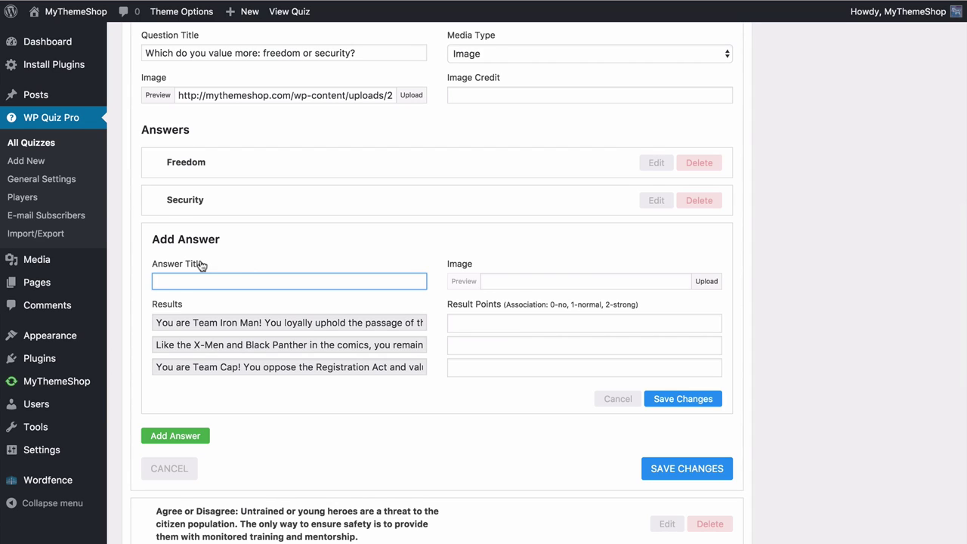
pyautogui.write('Liberty')
# Give Liberty result points 0, 1 and 2 and save the answer.
pyautogui.click(493, 323)
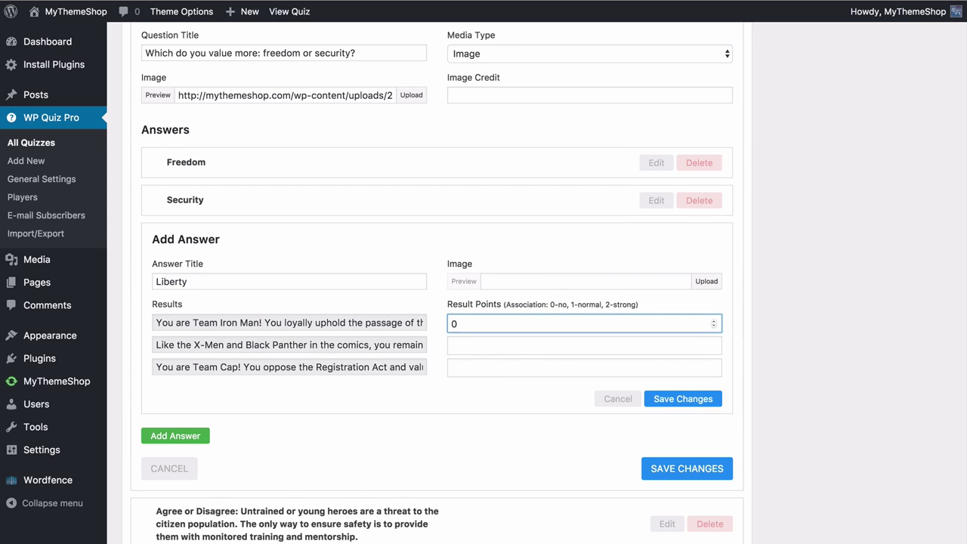
pyautogui.press('Tab')
pyautogui.press('Tab')
pyautogui.write('1')
pyautogui.press('Tab')
pyautogui.press('Tab')
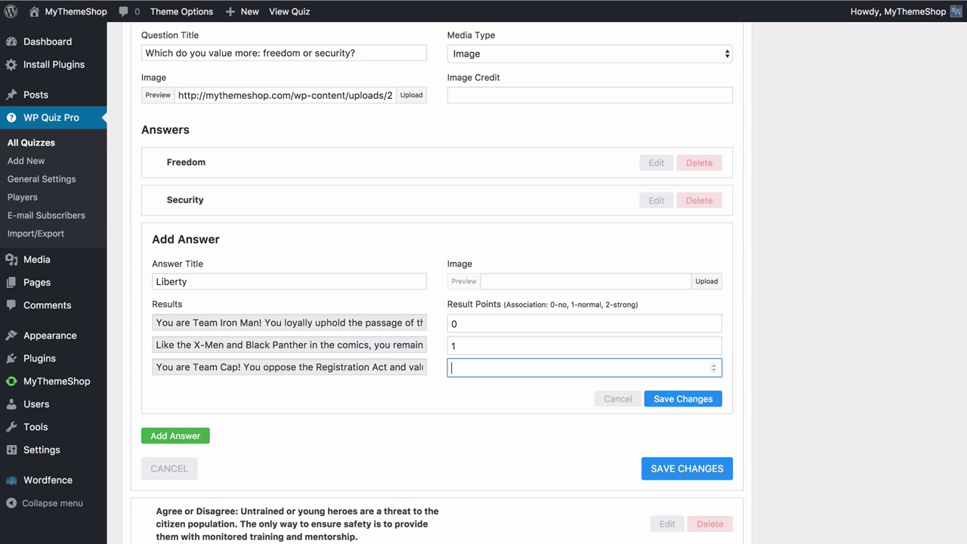
pyautogui.write('2')
pyautogui.click(529, 402)
pyautogui.click(684, 398)
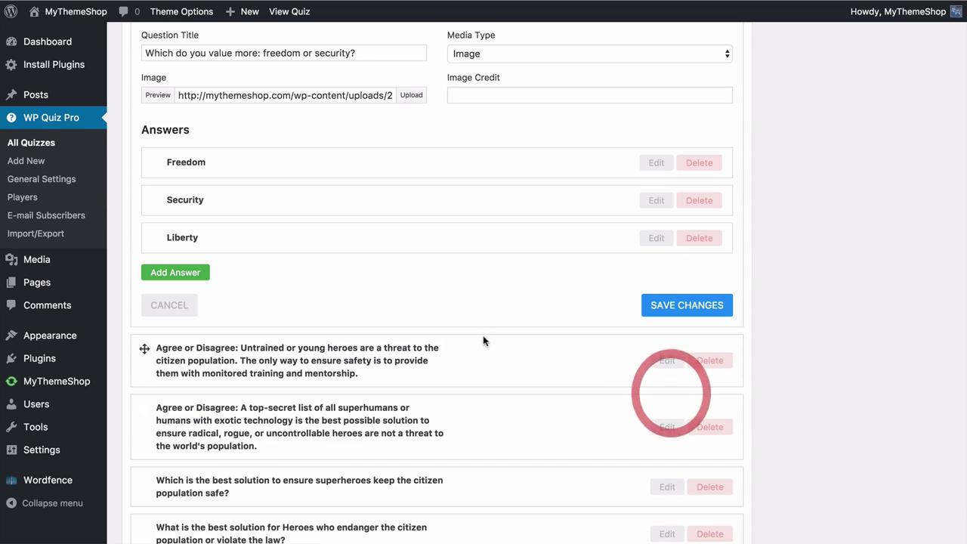
# Save the freedom-or-security question.
pyautogui.scroll(3, 296, 224)
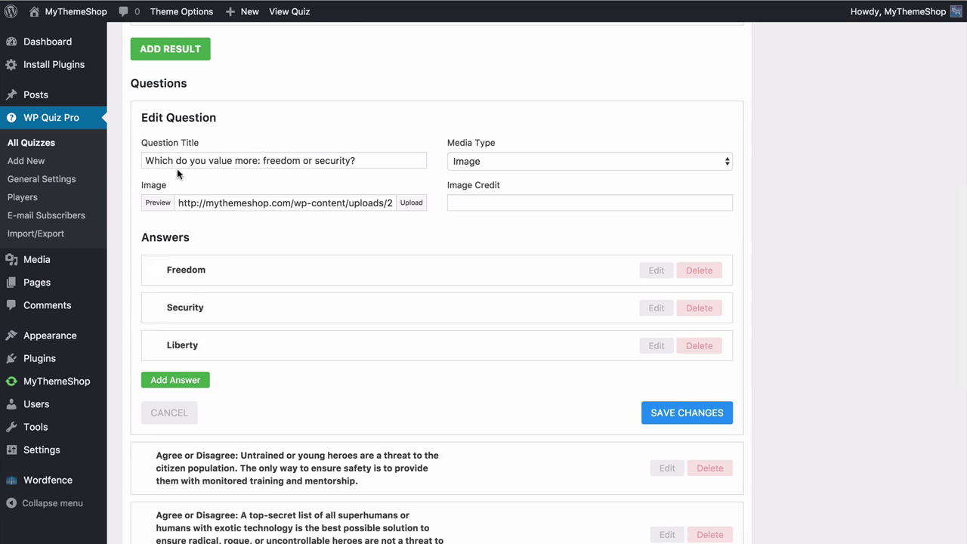
pyautogui.scroll(4, 177, 169)
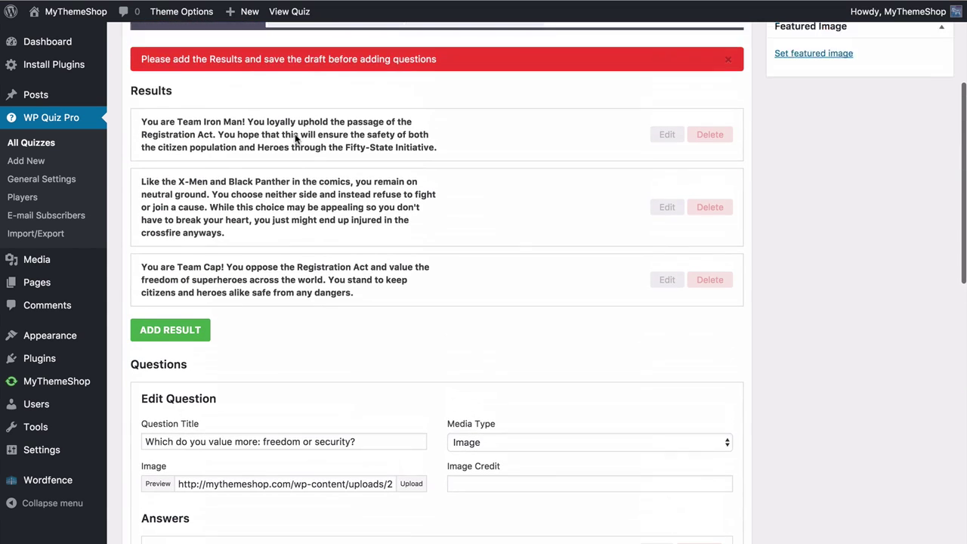
pyautogui.scroll(-3, 292, 144)
pyautogui.scroll(4, 295, 140)
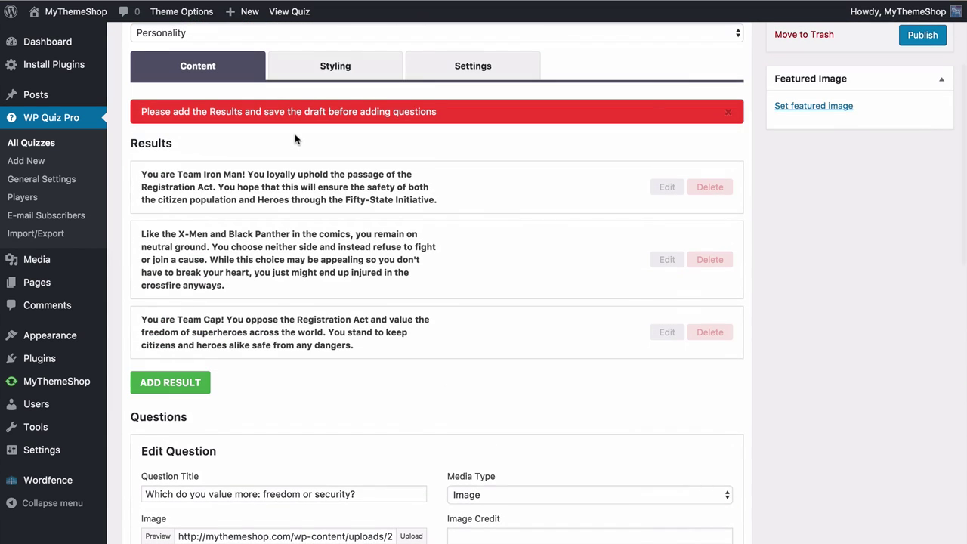
pyautogui.scroll(-1, 266, 204)
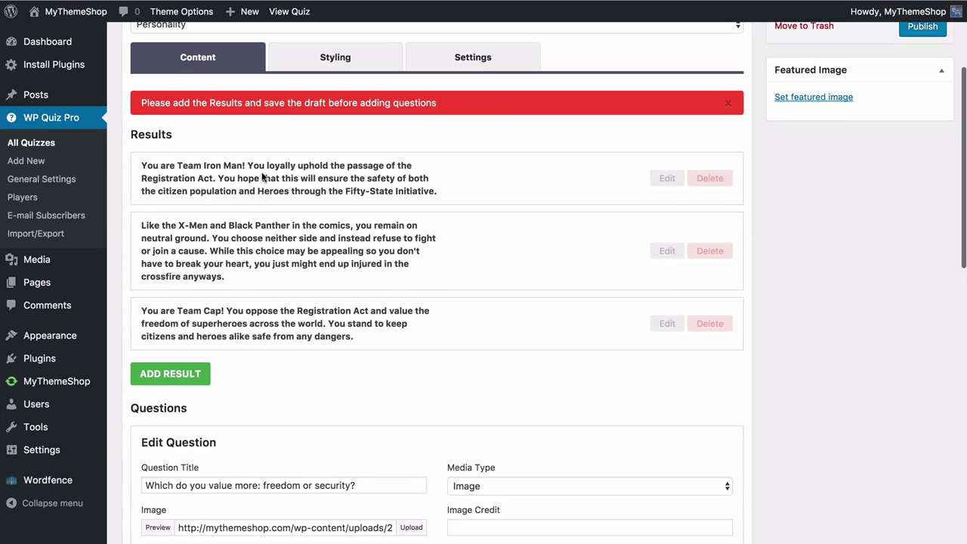
pyautogui.scroll(-5, 283, 321)
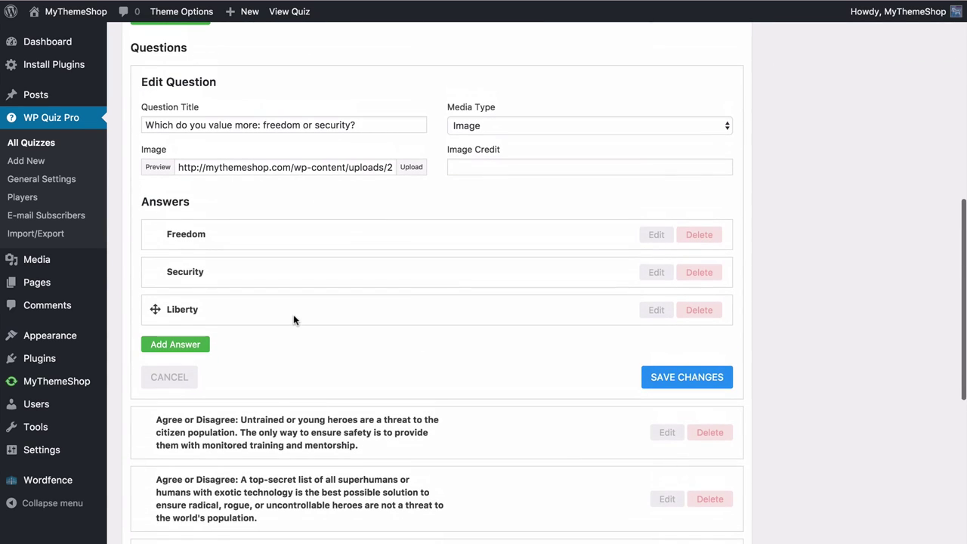
pyautogui.scroll(-1, 293, 315)
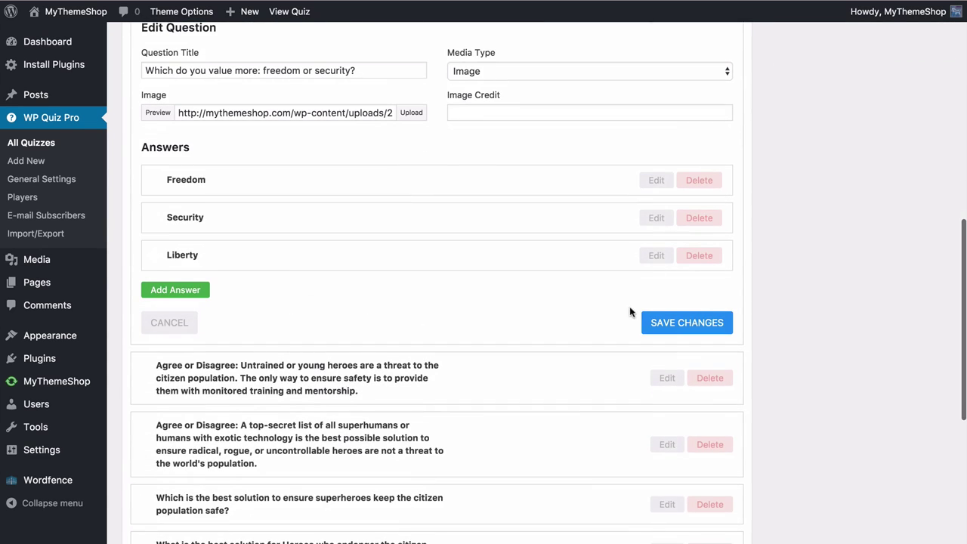
pyautogui.click(652, 322)
# Open the untrained-heroes question, keeping media type Image and Agree's points unchanged.
pyautogui.scroll(2, 456, 222)
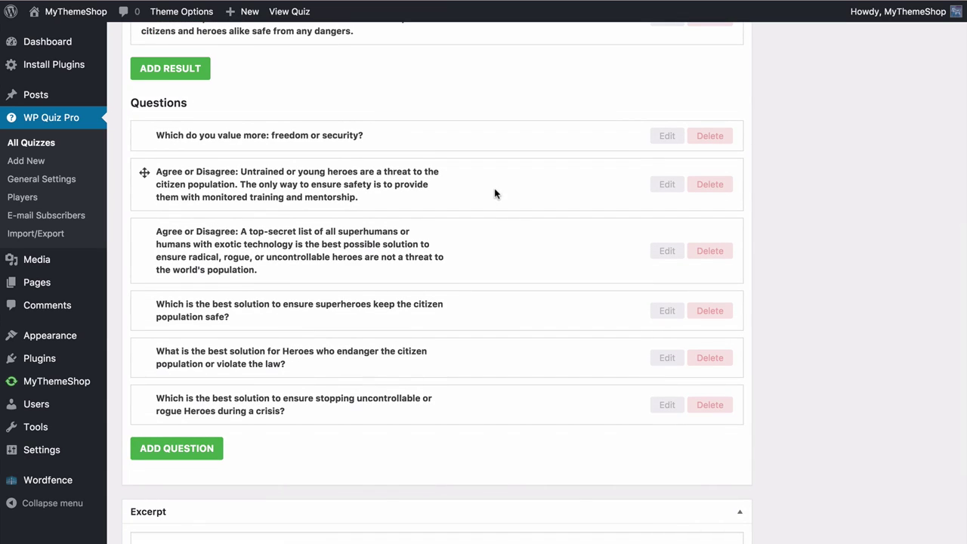
pyautogui.click(666, 185)
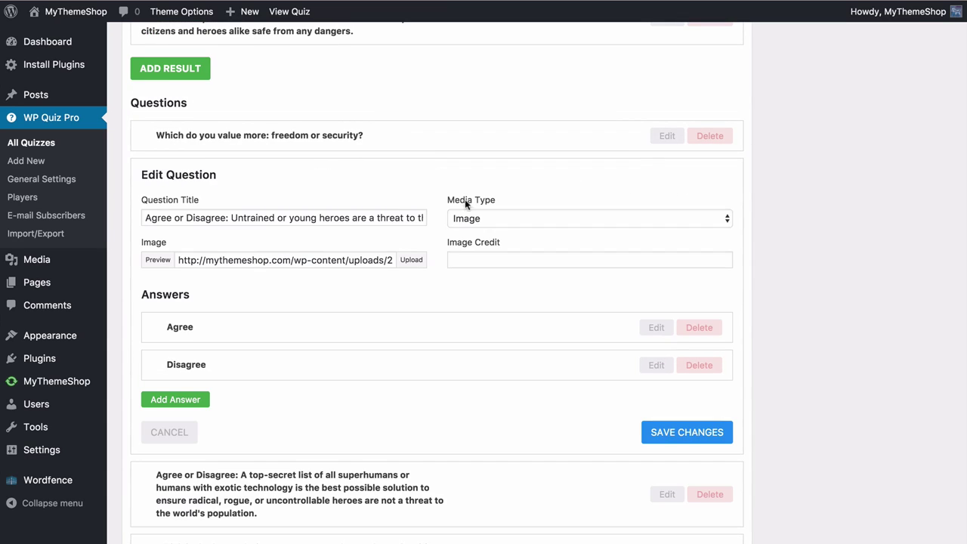
pyautogui.moveTo(152, 218); pyautogui.dragTo(378, 214)
pyautogui.click(332, 236)
pyautogui.click(448, 218)
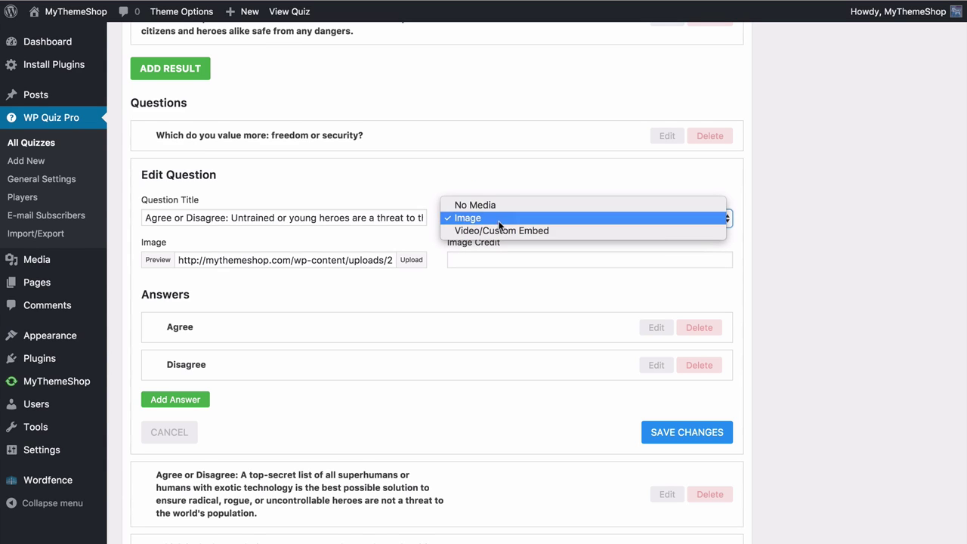
pyautogui.click(311, 257)
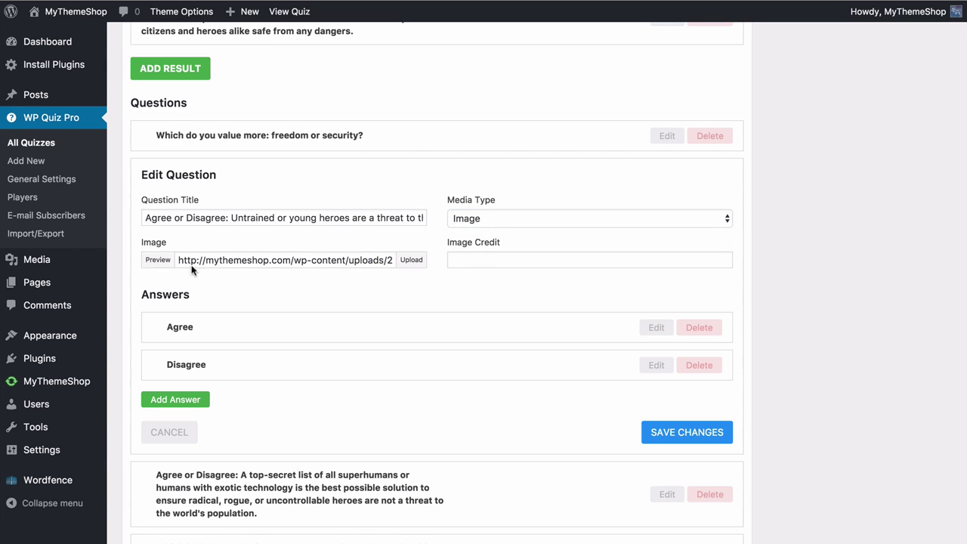
pyautogui.scroll(-1, 384, 274)
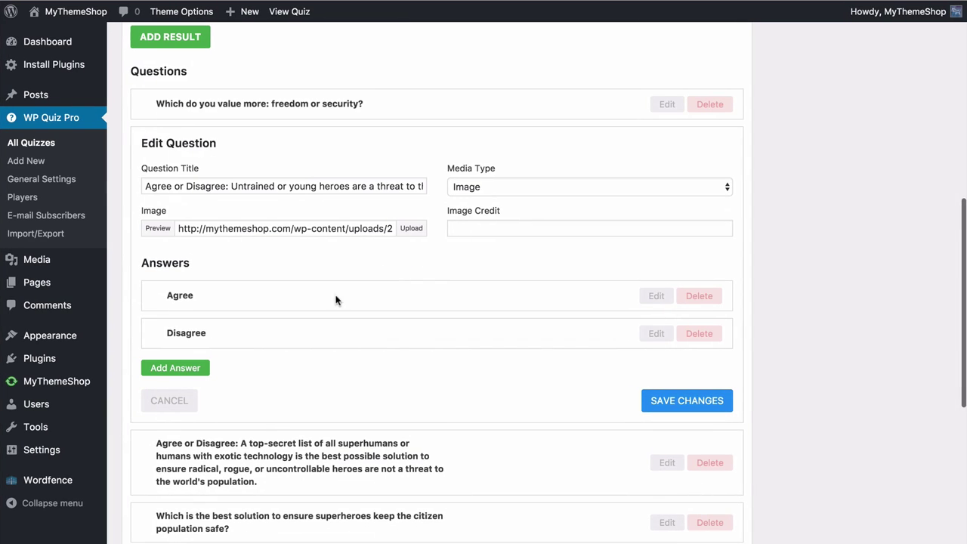
pyautogui.scroll(-1, 315, 246)
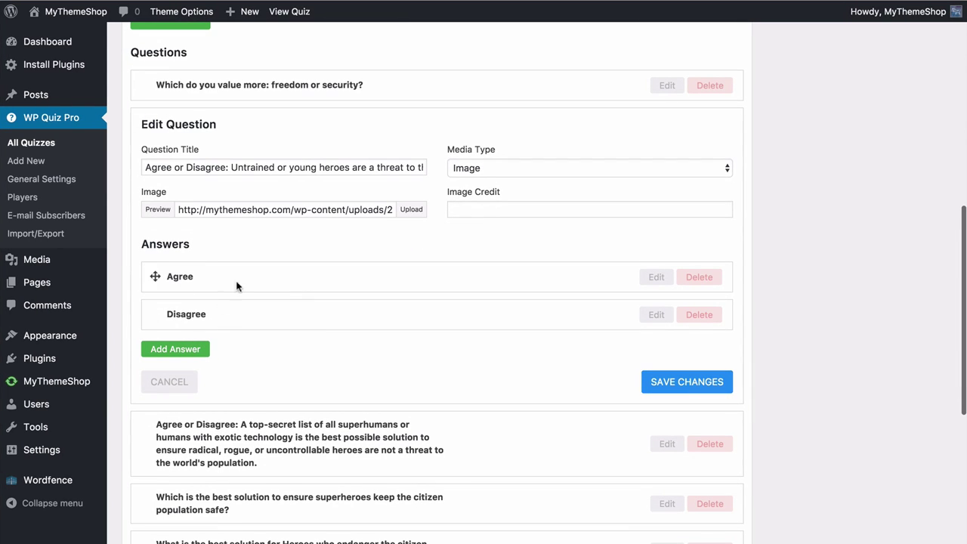
pyautogui.click(658, 278)
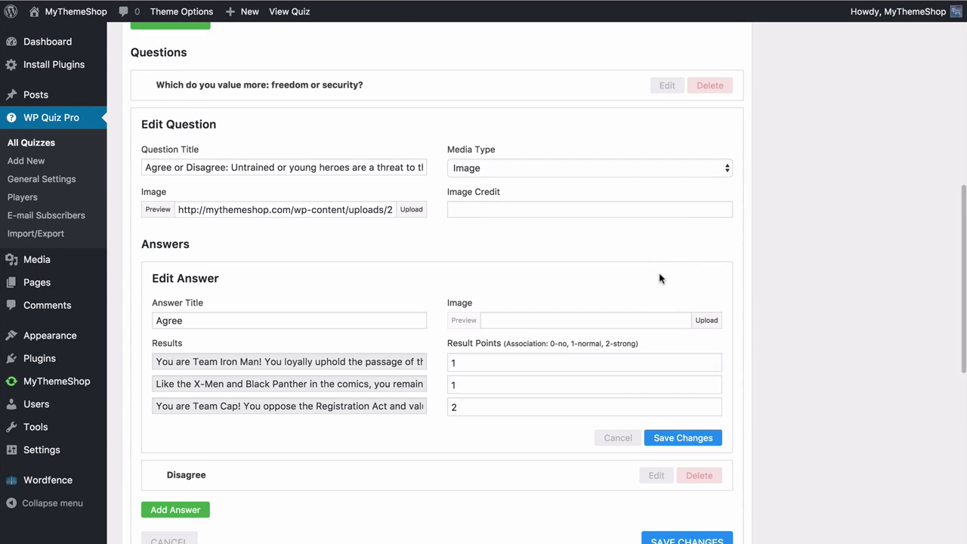
pyautogui.scroll(-2, 540, 275)
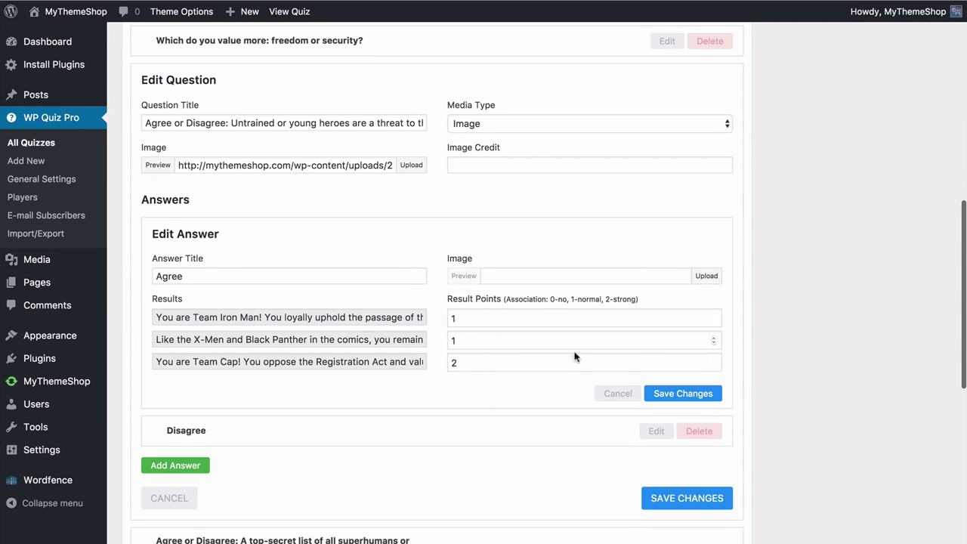
pyautogui.click(659, 392)
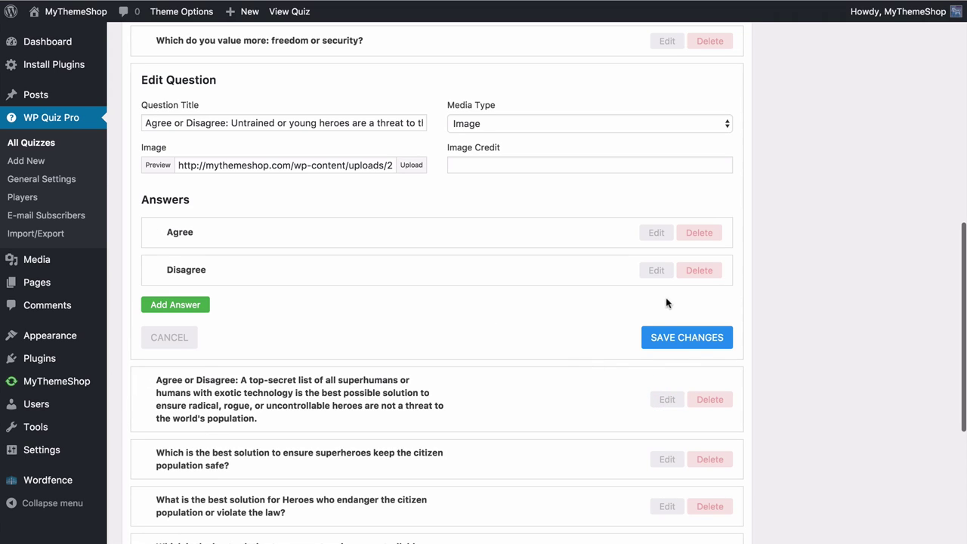
# Rescore the Disagree answer's result points to 2, 1, 1 and save it.
pyautogui.click(657, 271)
pyautogui.click(495, 355)
pyautogui.press('BackSpace')
pyautogui.write('2')
pyautogui.doubleClick(465, 399)
pyautogui.write('1')
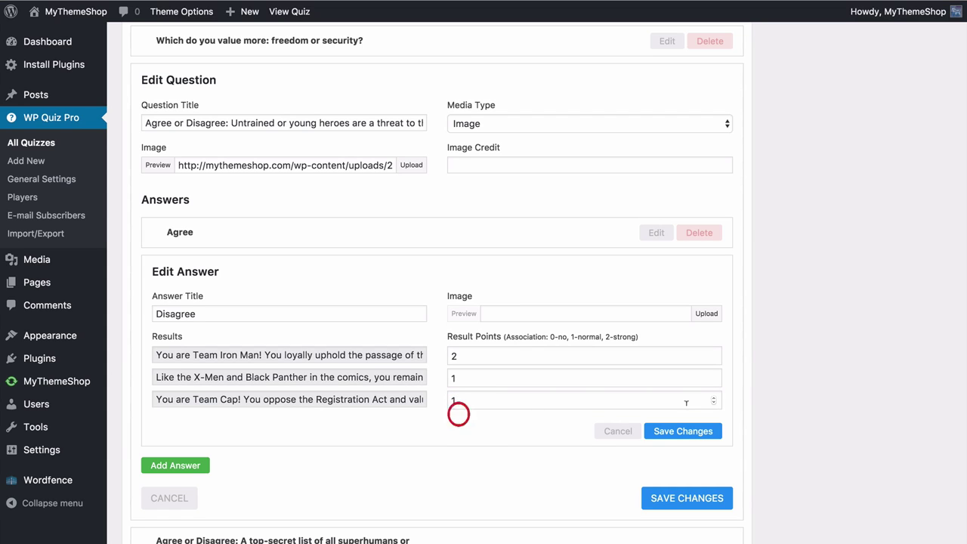
pyautogui.click(664, 438)
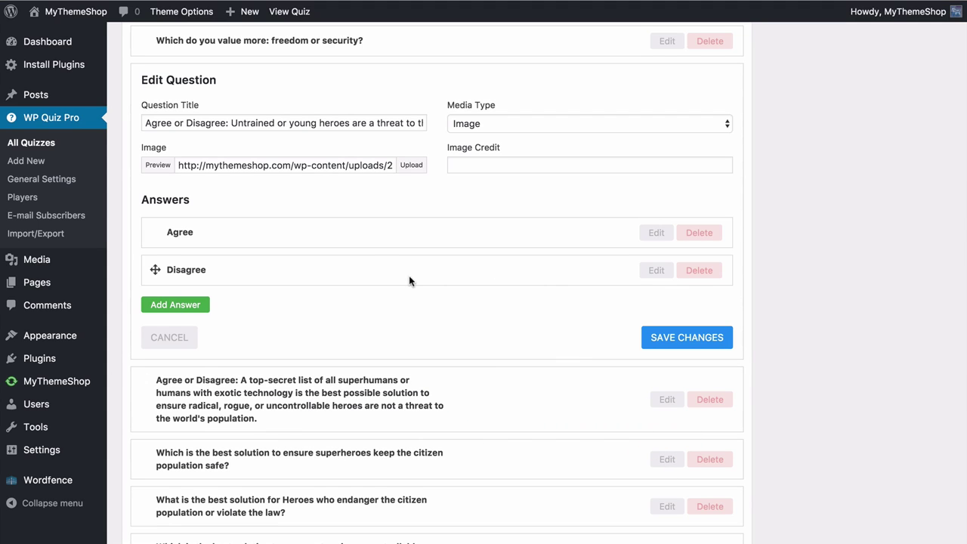
# Move Disagree above Agree, discard the extra answer, and save the question.
pyautogui.scroll(1, 409, 276)
pyautogui.moveTo(155, 273); pyautogui.dragTo(154, 242)
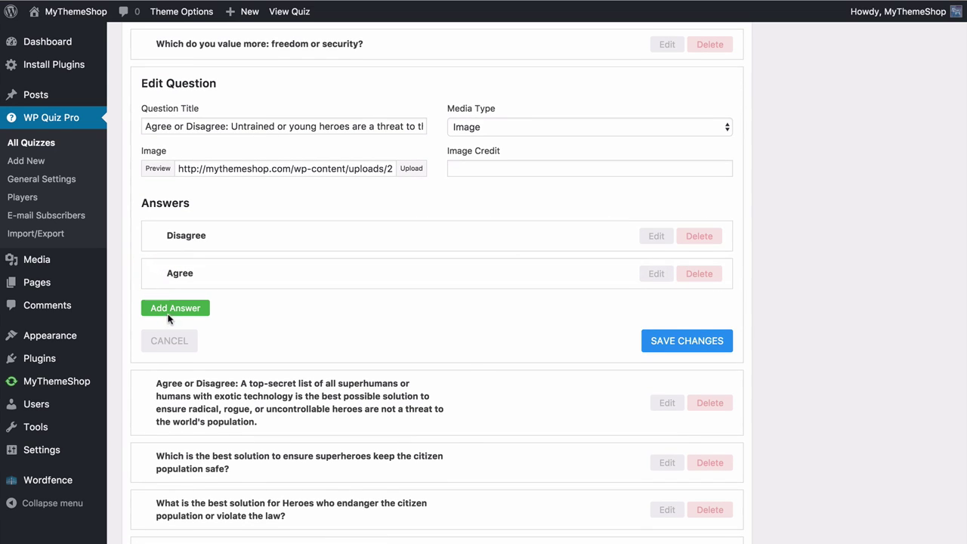
pyautogui.click(168, 315)
pyautogui.scroll(-1, 222, 250)
pyautogui.moveTo(155, 258); pyautogui.dragTo(140, 205)
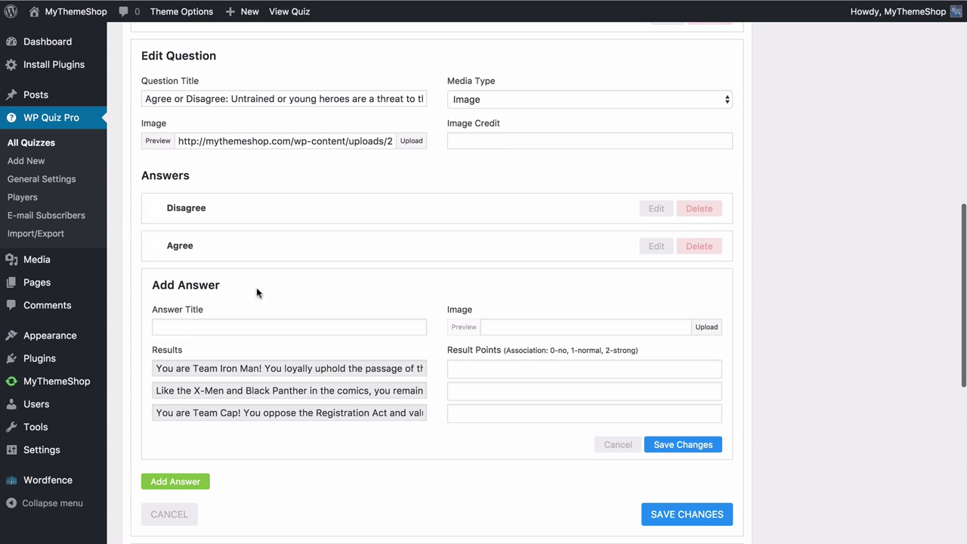
pyautogui.click(614, 445)
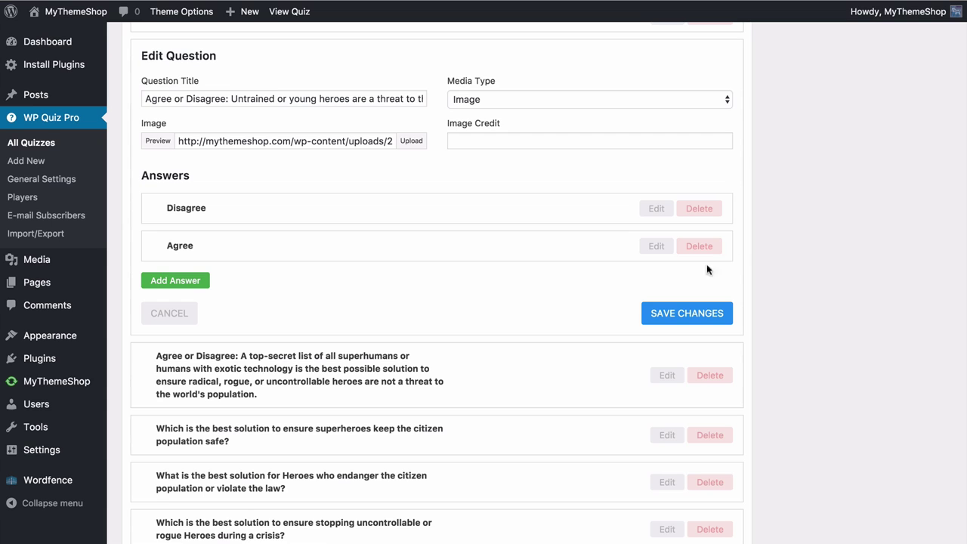
pyautogui.click(678, 317)
pyautogui.scroll(-1, 744, 296)
pyautogui.scroll(15, 744, 295)
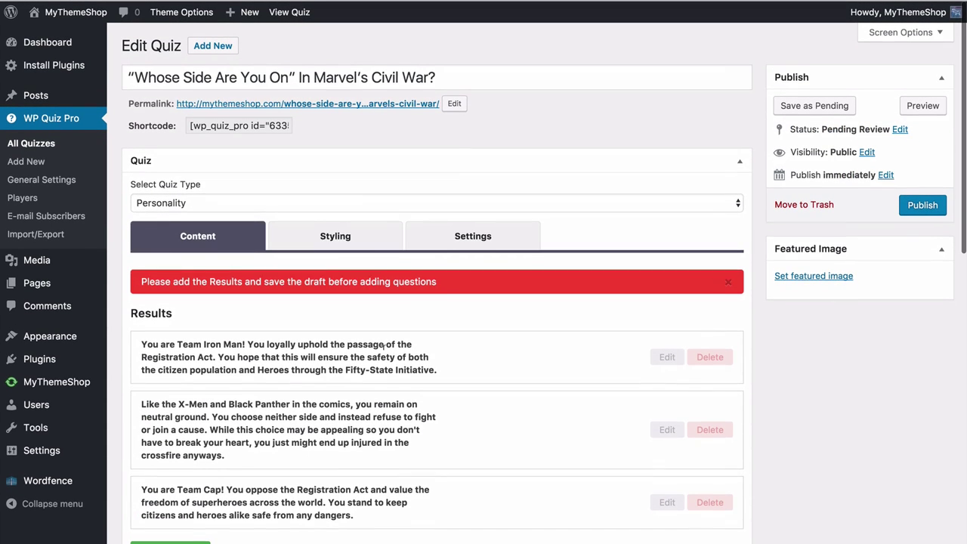
# Set the quiz's questions layout to Multiple pages on the Styling tab.
pyautogui.click(290, 235)
pyautogui.scroll(-2, 284, 305)
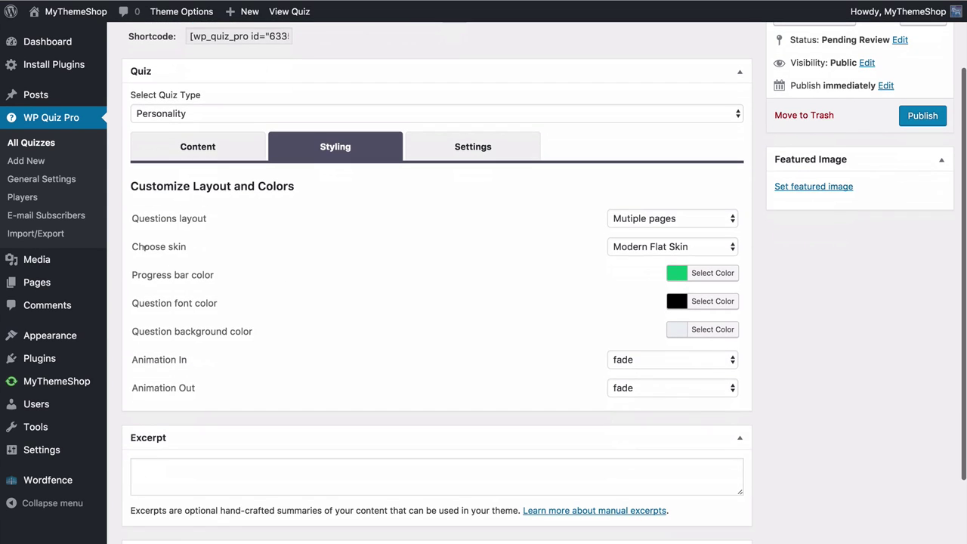
pyautogui.click(617, 218)
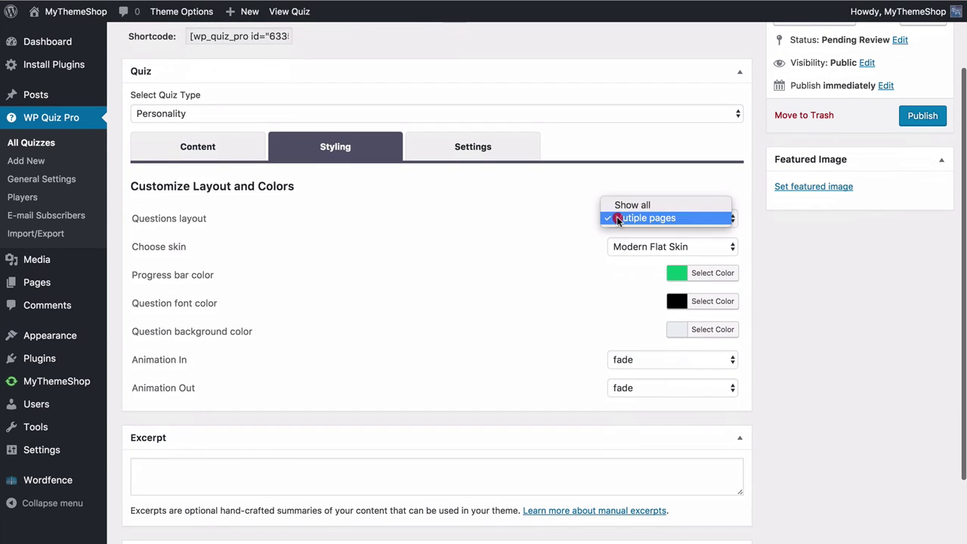
pyautogui.click(646, 205)
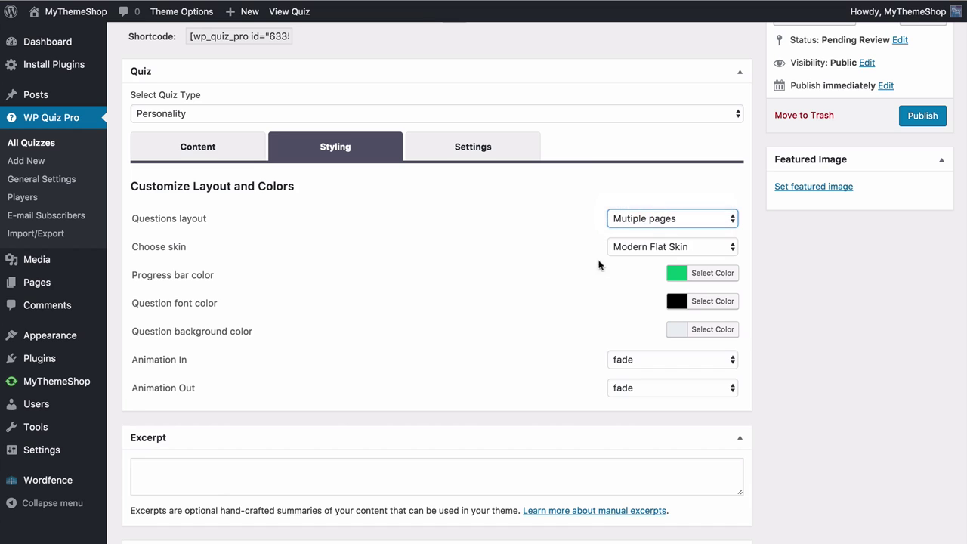
pyautogui.click(623, 219)
pyautogui.click(623, 231)
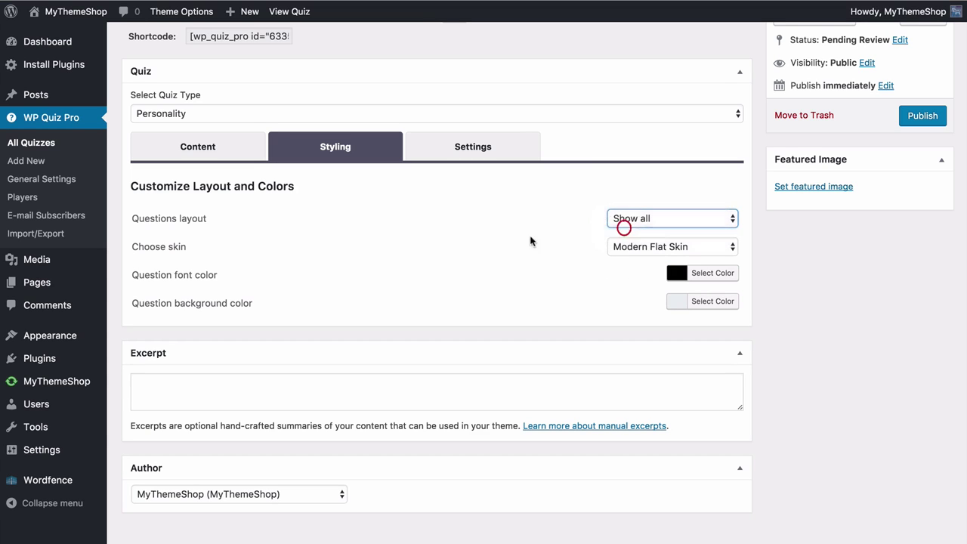
pyautogui.scroll(-1, 522, 233)
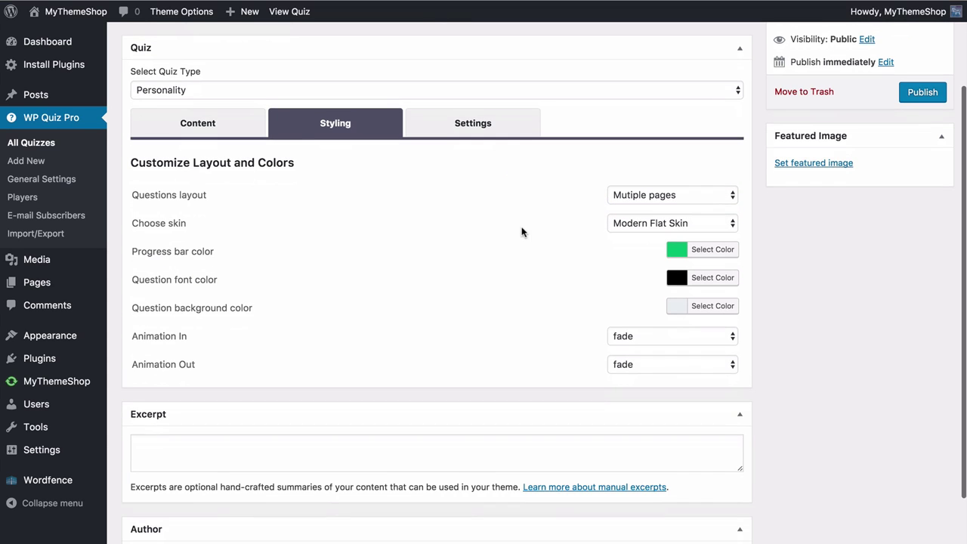
# Keep the Modern Flat Skin, progress bar colour and fade entrance animation.
pyautogui.click(665, 223)
pyautogui.click(650, 221)
pyautogui.scroll(-2, 540, 223)
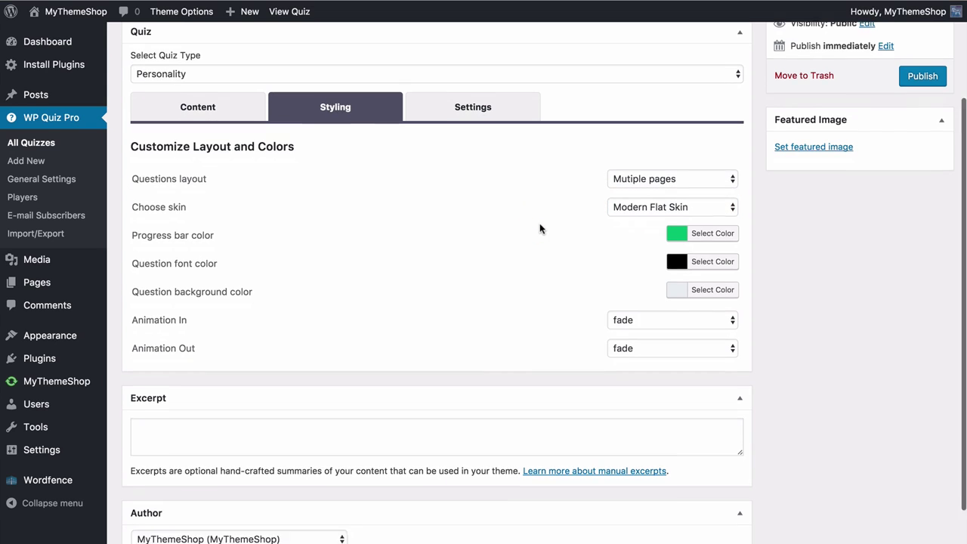
pyautogui.click(711, 194)
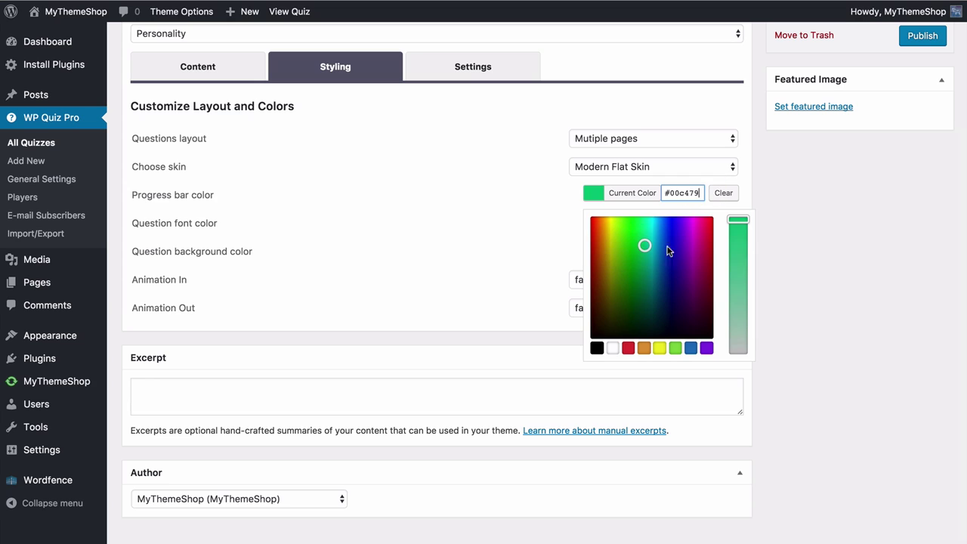
pyautogui.click(801, 211)
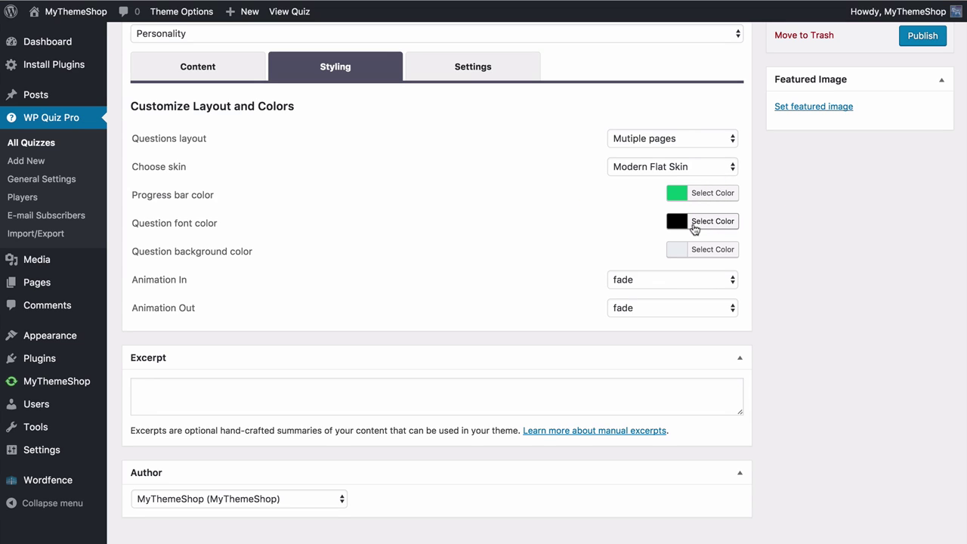
pyautogui.click(636, 282)
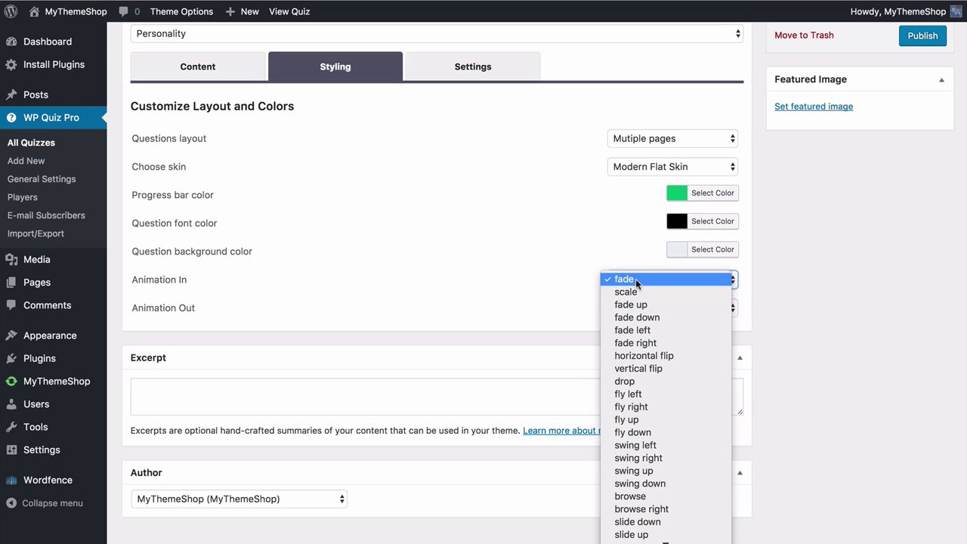
pyautogui.scroll(-1, 637, 337)
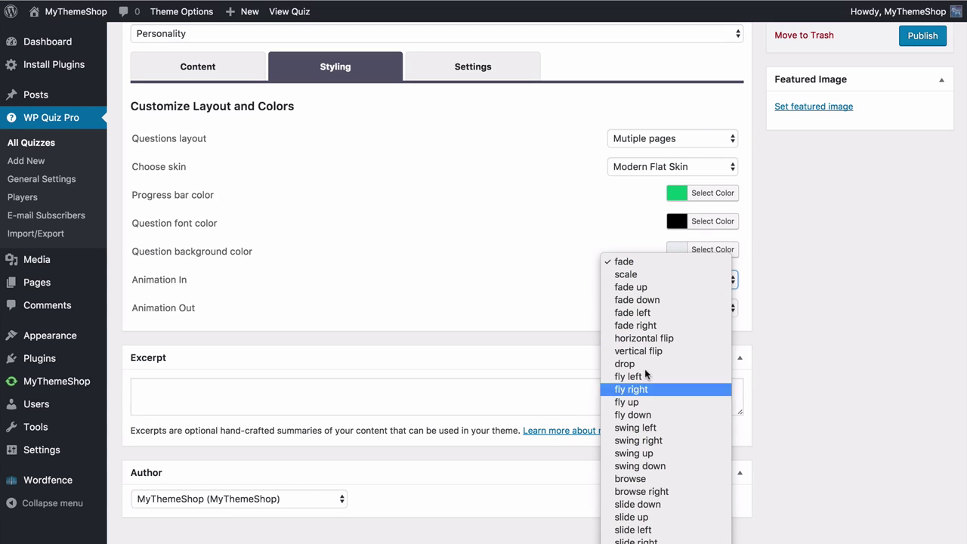
pyautogui.click(579, 304)
pyautogui.click(563, 320)
pyautogui.click(473, 72)
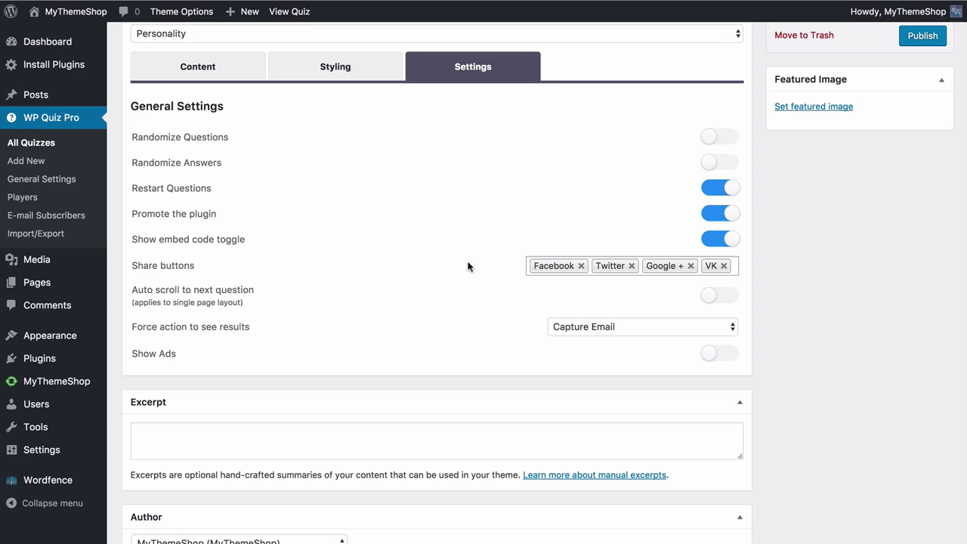
# Try no action, then Capture Email, as the requirement before results.
pyautogui.scroll(-1, 462, 259)
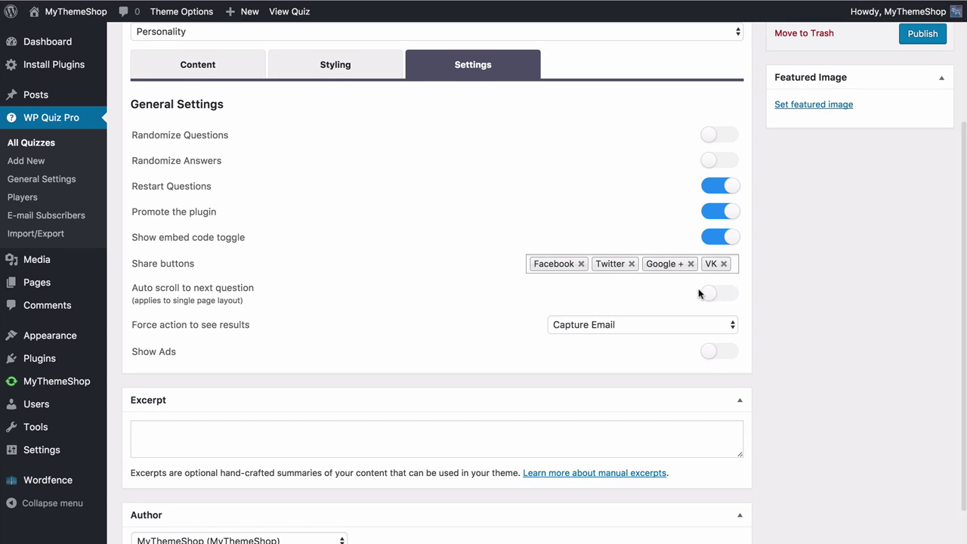
pyautogui.scroll(-3, 700, 293)
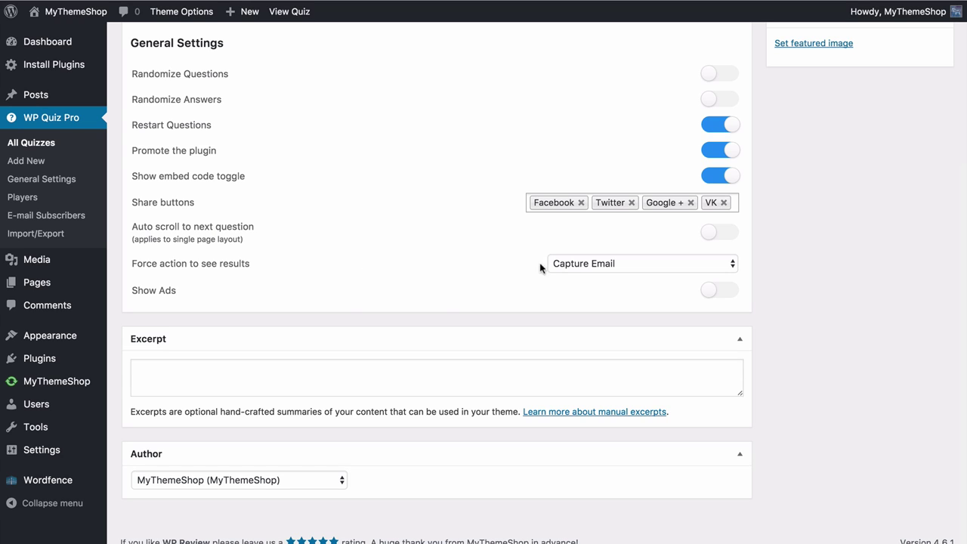
pyautogui.click(571, 264)
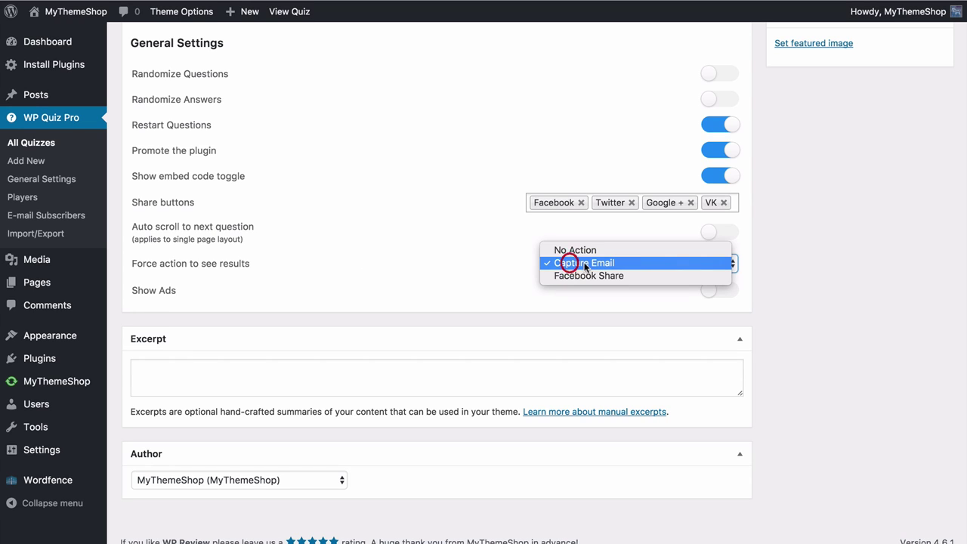
pyautogui.click(577, 250)
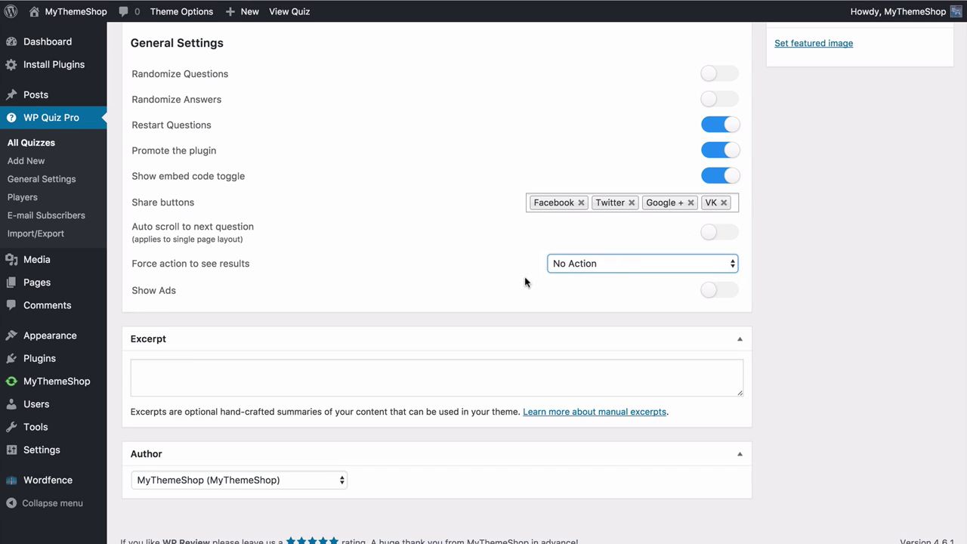
pyautogui.click(566, 264)
pyautogui.click(574, 275)
pyautogui.click(518, 280)
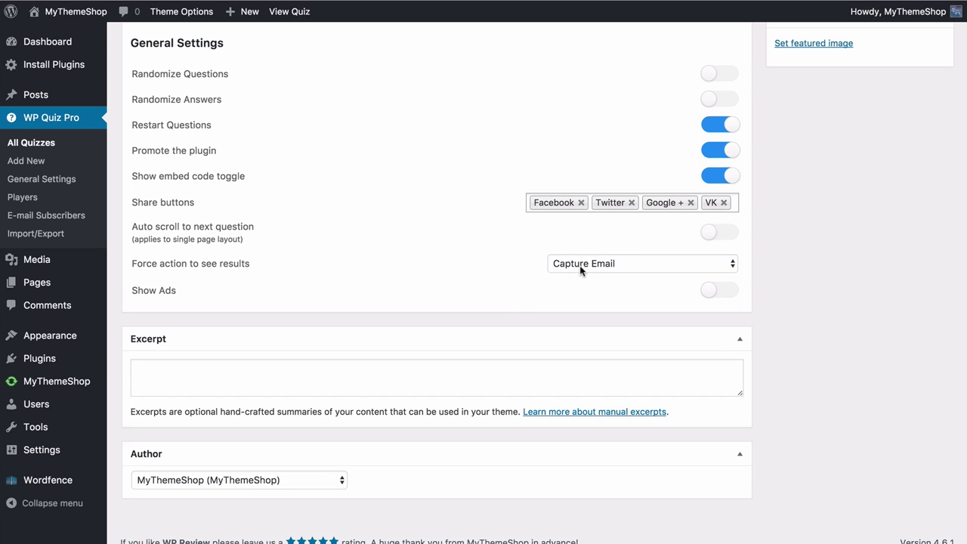
# Test Facebook Share, settle back on Capture Email, and launch the quiz preview.
pyautogui.click(580, 265)
pyautogui.click(571, 276)
pyautogui.click(572, 280)
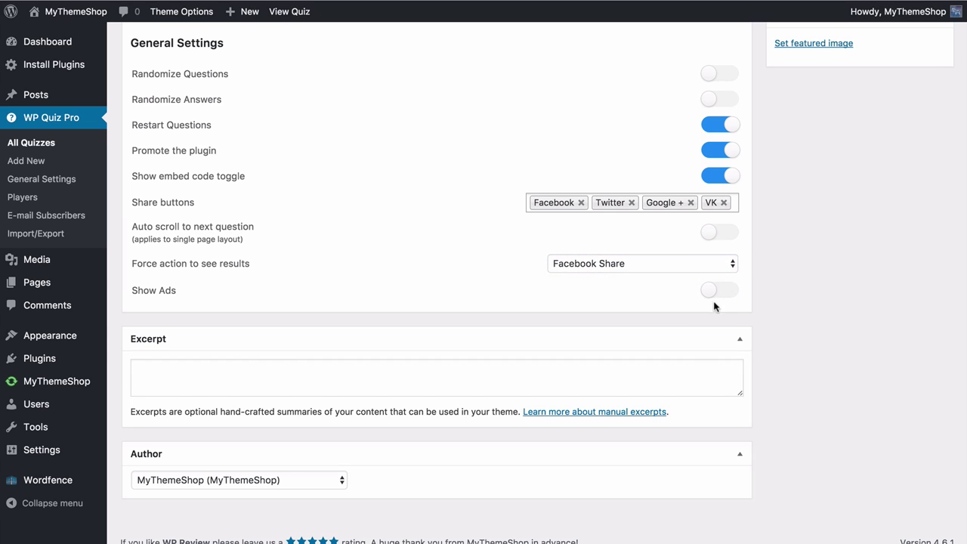
pyautogui.click(635, 268)
pyautogui.click(635, 263)
pyautogui.click(622, 262)
pyautogui.click(609, 251)
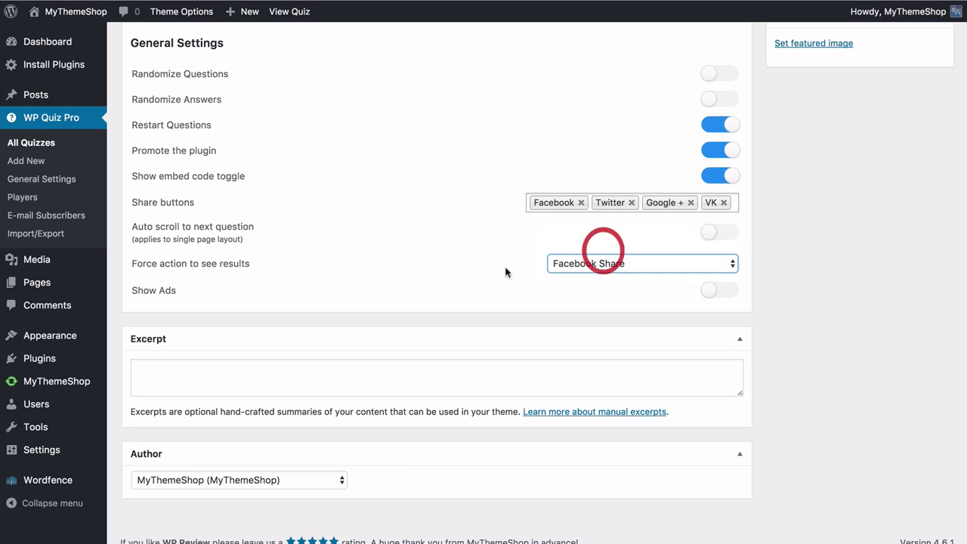
pyautogui.scroll(6, 505, 272)
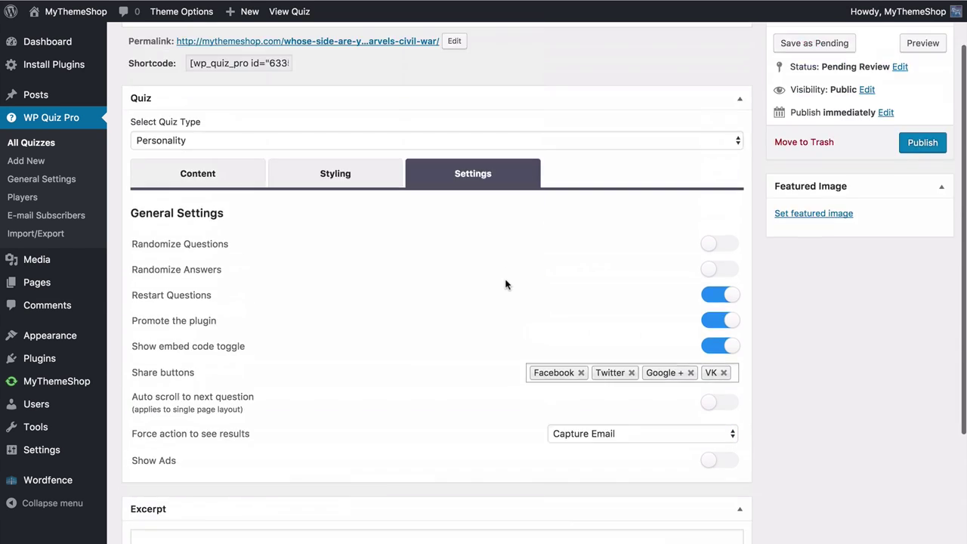
pyautogui.click(923, 105)
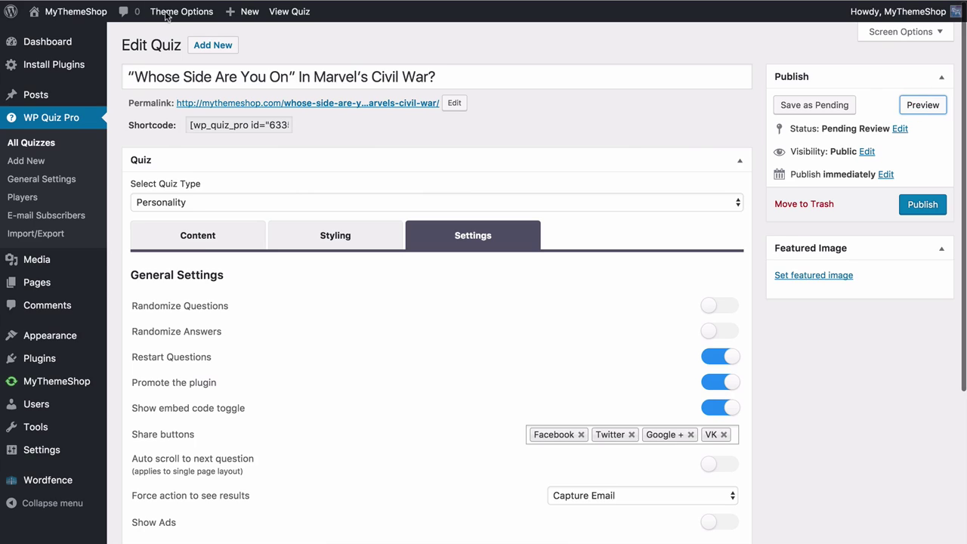
# Answer Security, Agree, heroes' full choice, and punishment decided by the area.
pyautogui.scroll(-3, 84, 178)
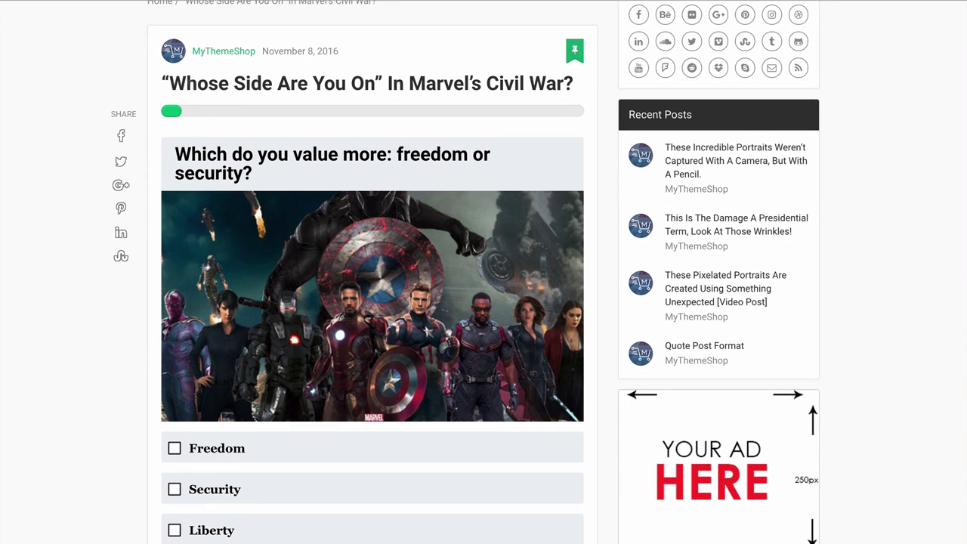
pyautogui.scroll(-2, 183, 326)
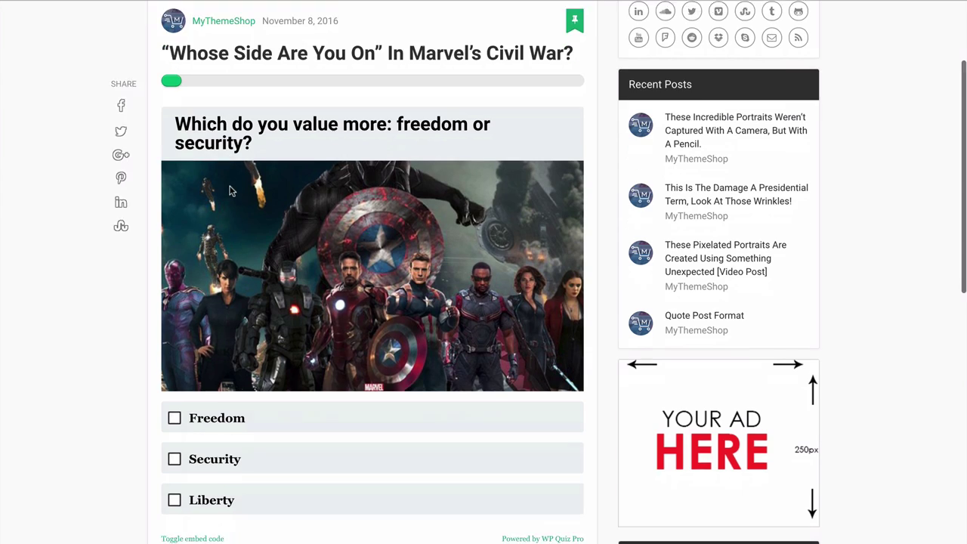
pyautogui.scroll(-1, 213, 336)
pyautogui.click(201, 429)
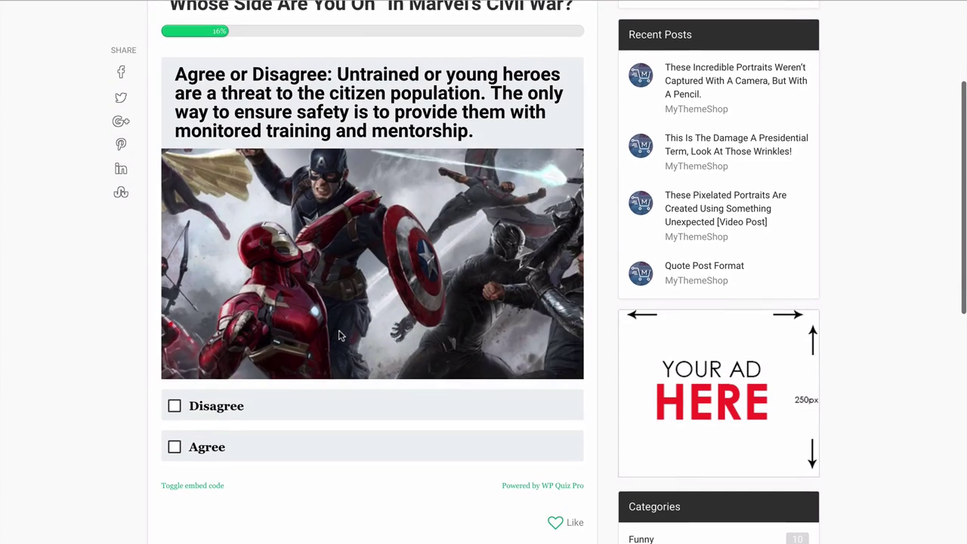
pyautogui.click(209, 446)
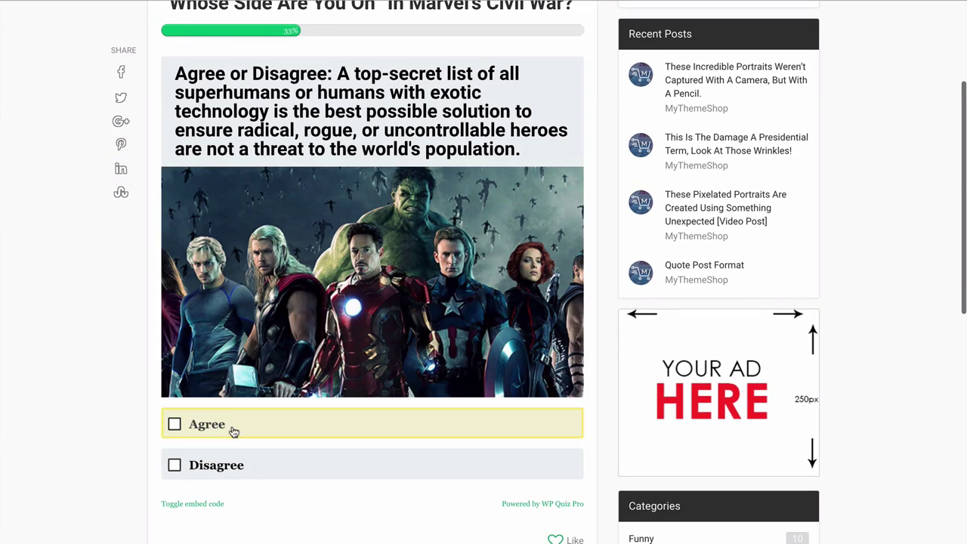
pyautogui.click(216, 452)
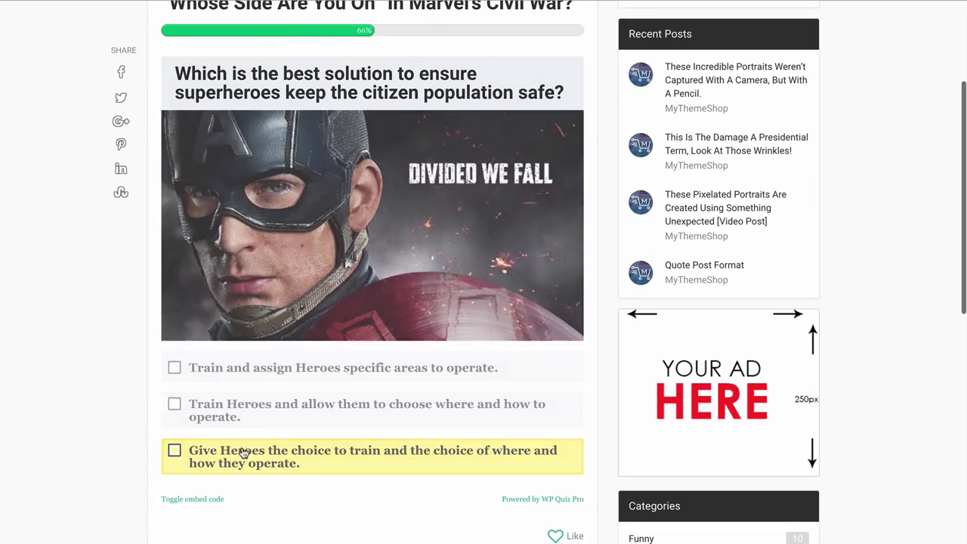
pyautogui.click(242, 423)
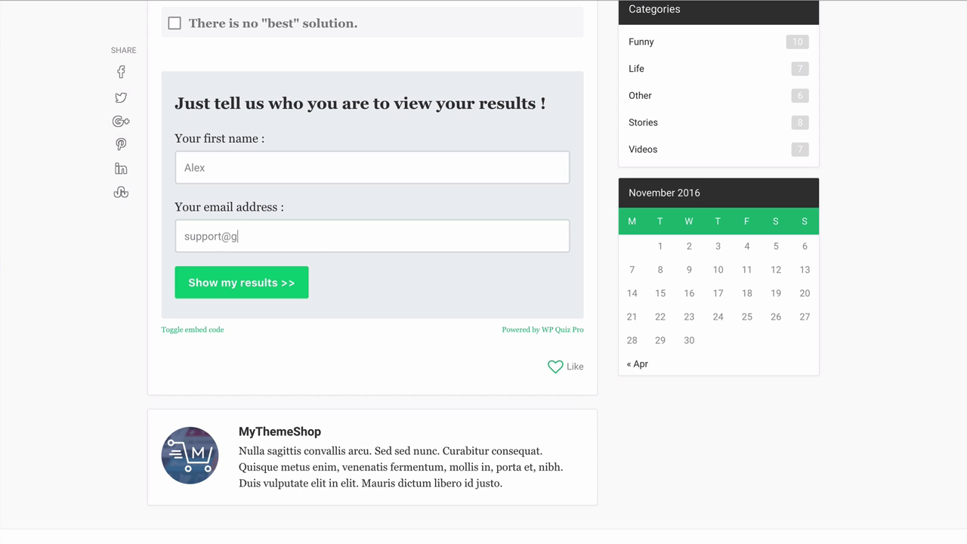
# Enter a name and email to reach the Team Cap result, then open E-mail Subscribers.
pyautogui.write('meshop.com')
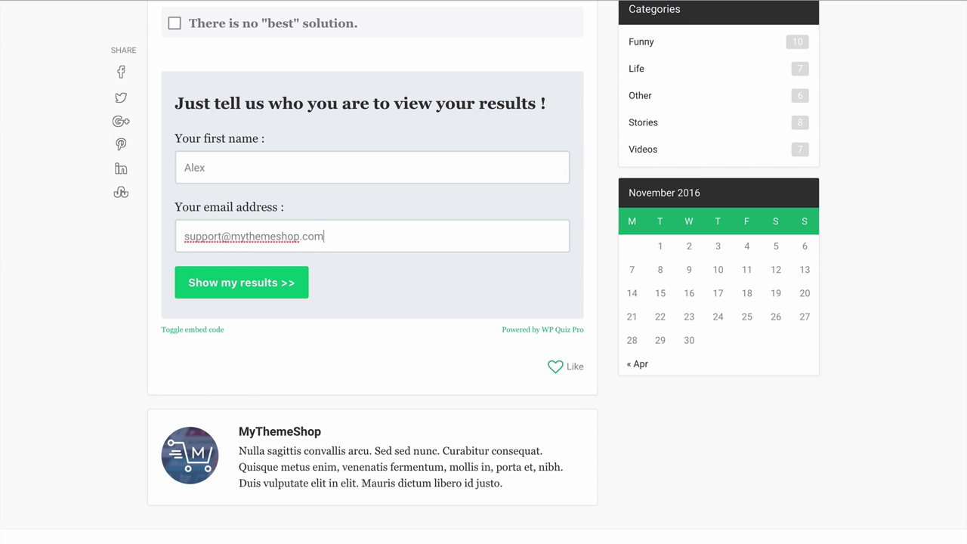
pyautogui.click(277, 285)
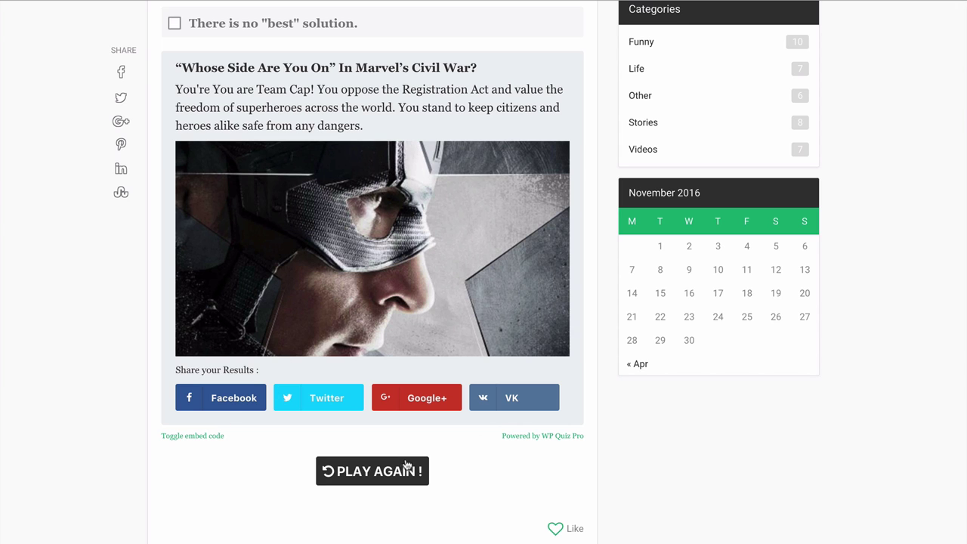
pyautogui.click(378, 471)
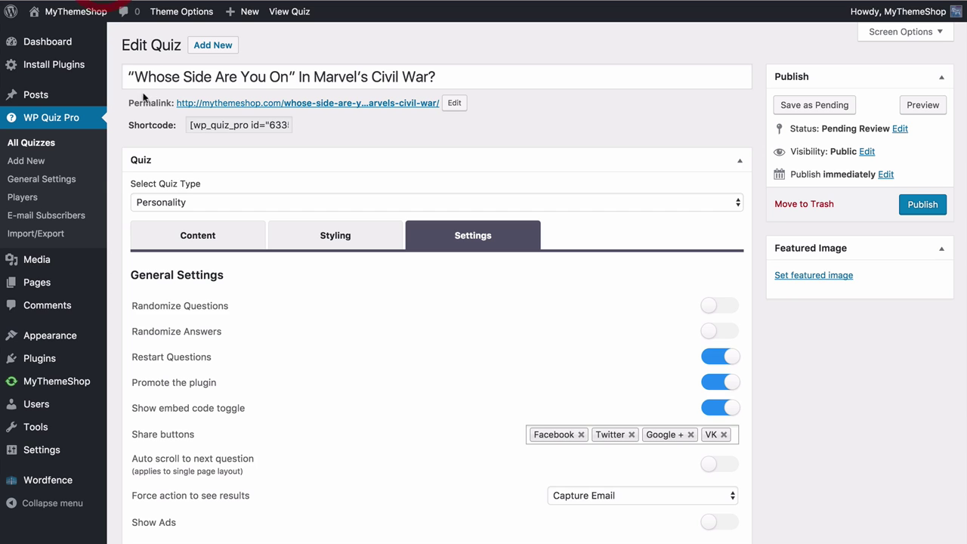
pyautogui.click(45, 219)
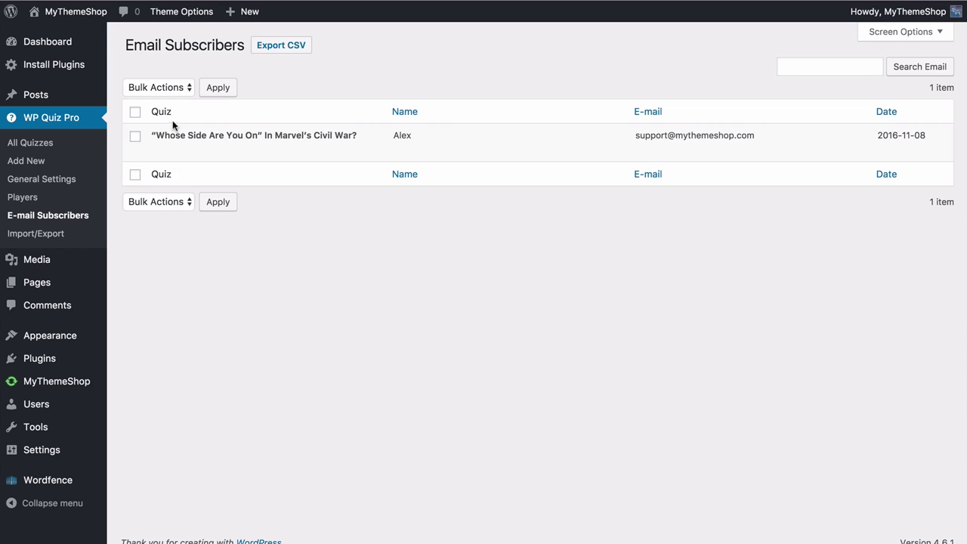
pyautogui.moveTo(215, 127)
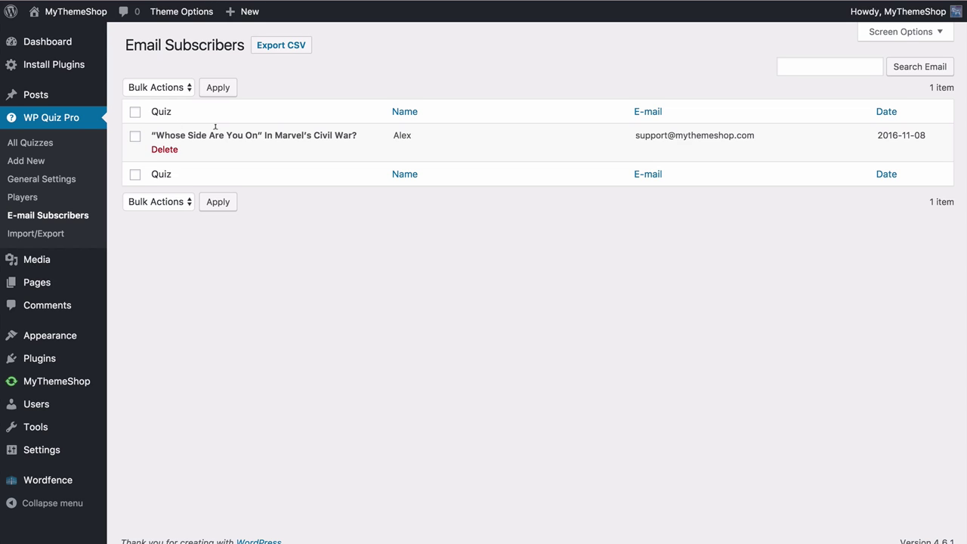